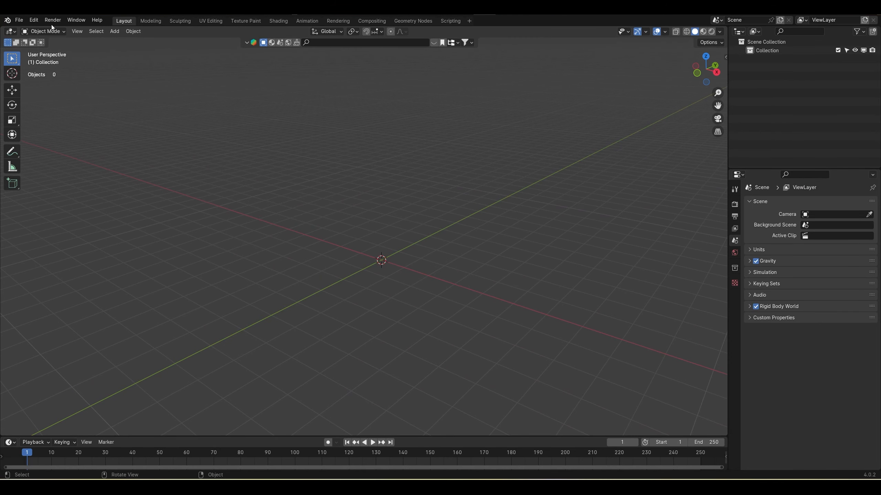
Step: Import the glTF file scene.gltf from the apple_iphone_15_pro_max_black folder and scale the phone up to about 18.7
click(20, 20)
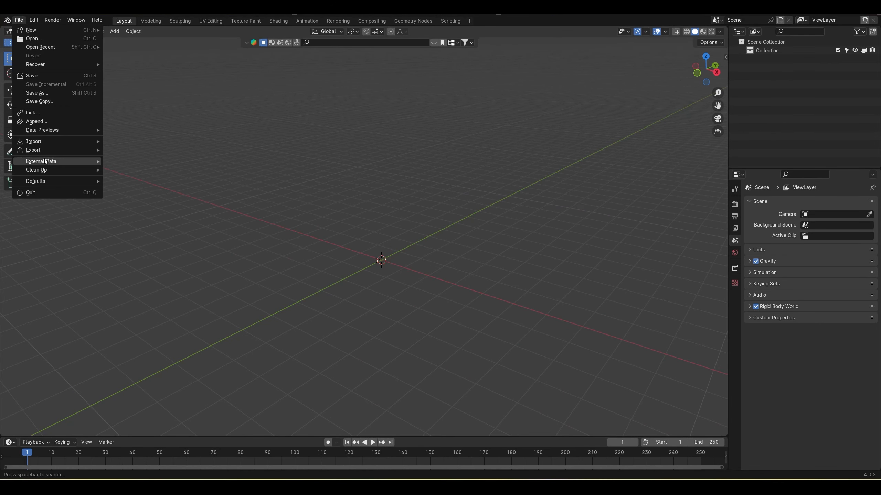
mouse_move(35, 142)
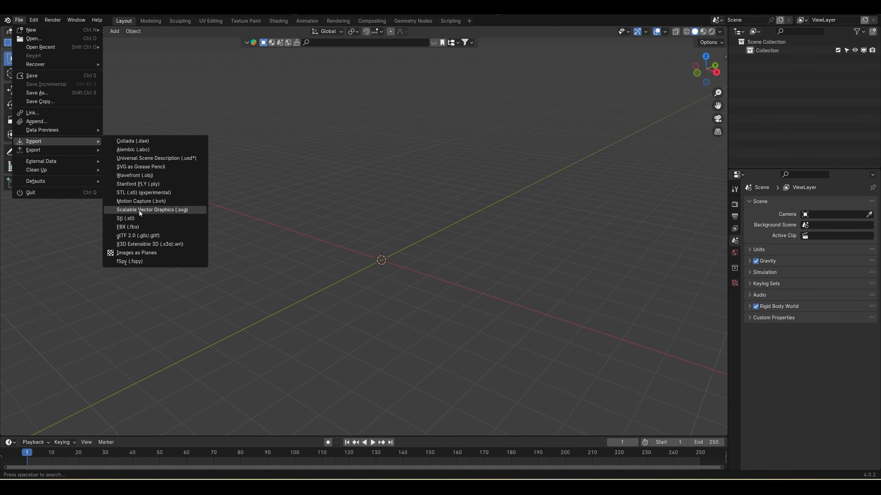
click(143, 236)
click(275, 160)
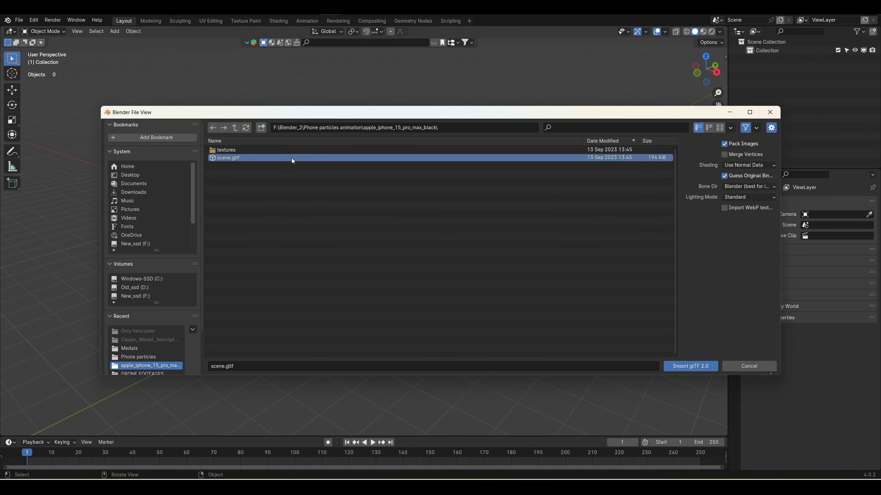
click(688, 367)
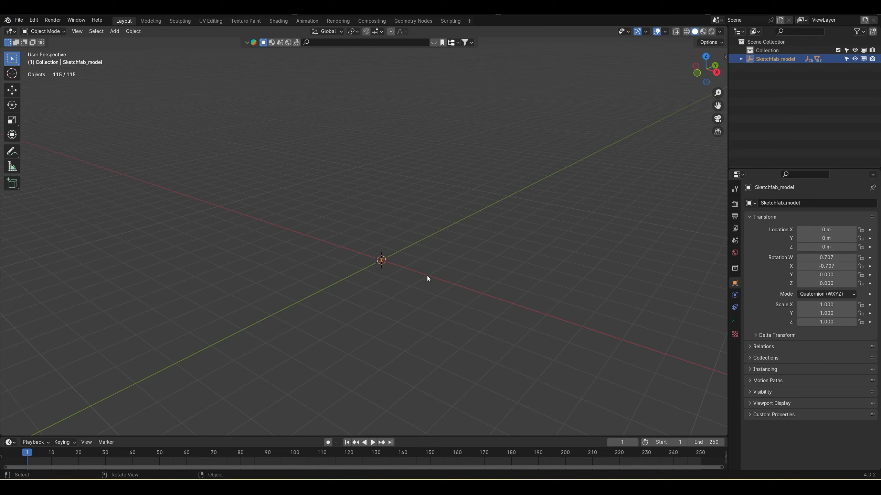
key(s)
click(557, 294)
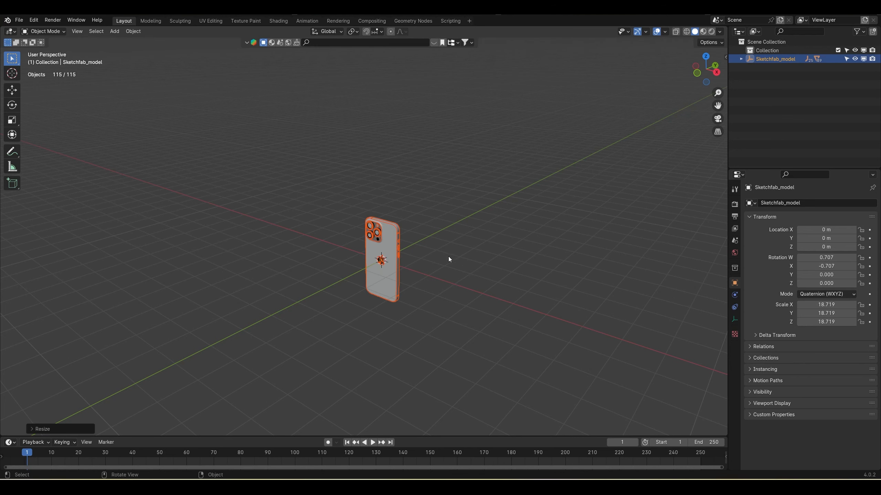
key(shift+a)
mouse_move(433, 262)
click(486, 270)
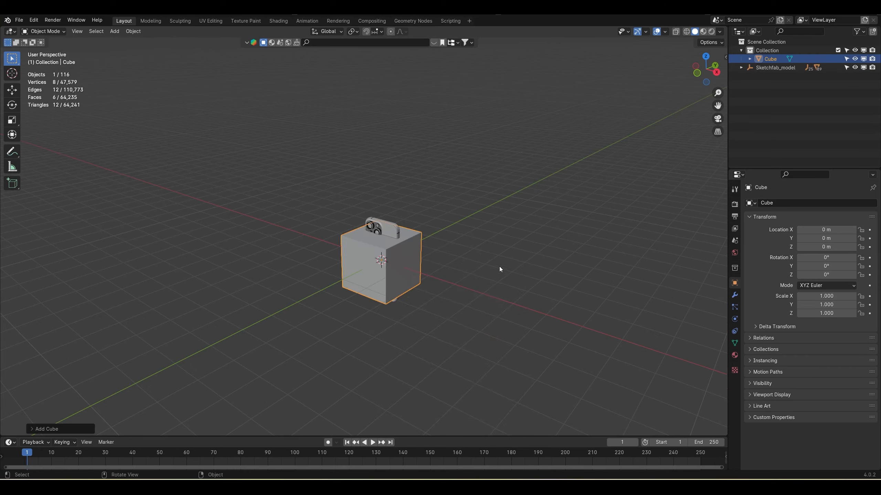
key(ctrl+z)
Step: Select Sketchfab_model and rotate it 90 degrees about the X axis so the phone lies flat
mouse_move(499, 267)
middle_down()
mouse_move(417, 249)
mouse_move(444, 257)
mouse_move(393, 253)
mouse_move(405, 252)
middle_up()
click(770, 59)
text(r)
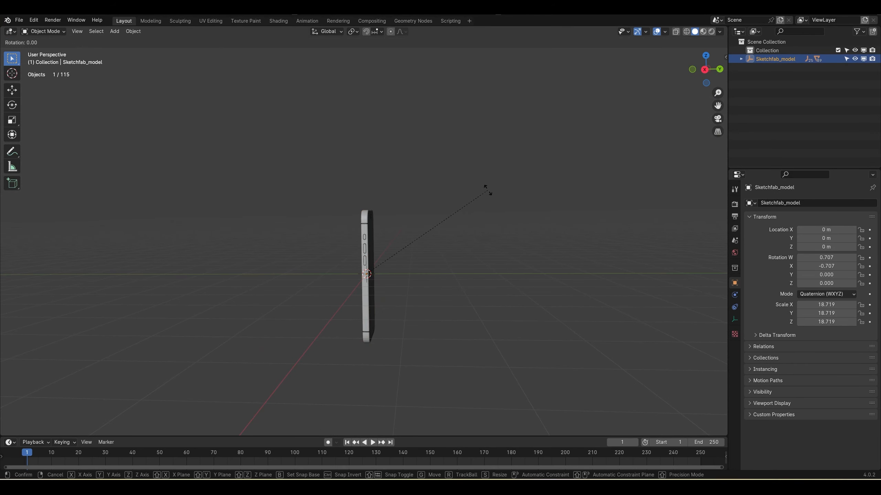
text(x90)
key(Return)
Step: Rotate the phone model 180 degrees in top view and raise it about 0.037 m along Z
middle_drag(451, 254, 385, 298)
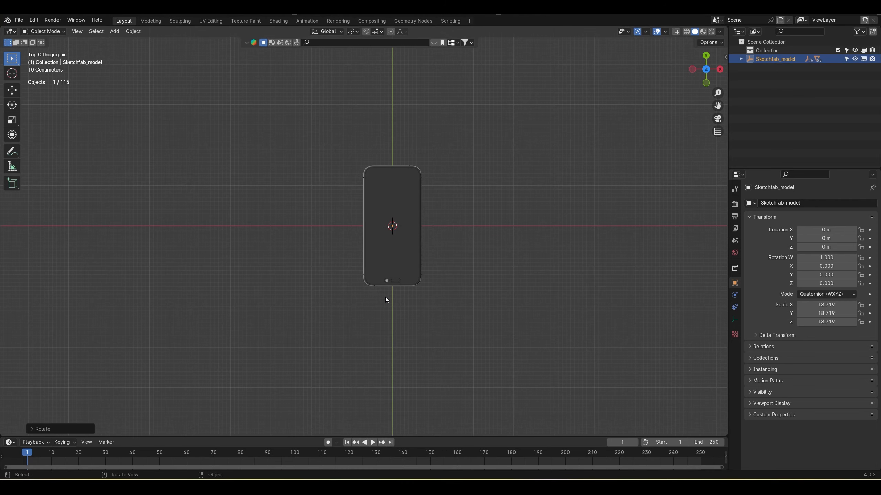
text(r)
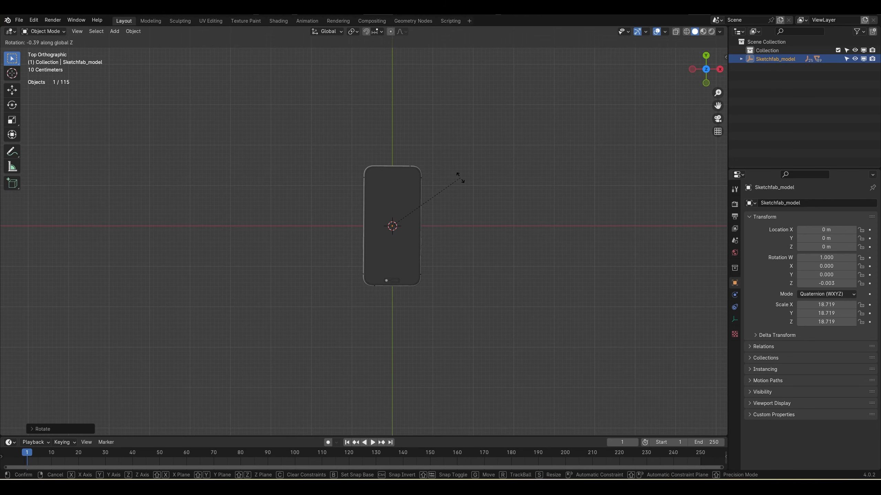
text(180)
key(Return)
key(n)
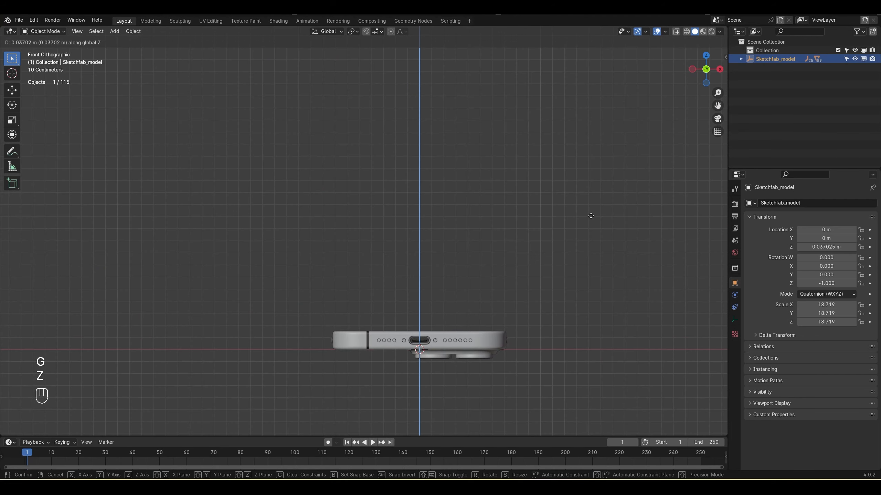
click(480, 280)
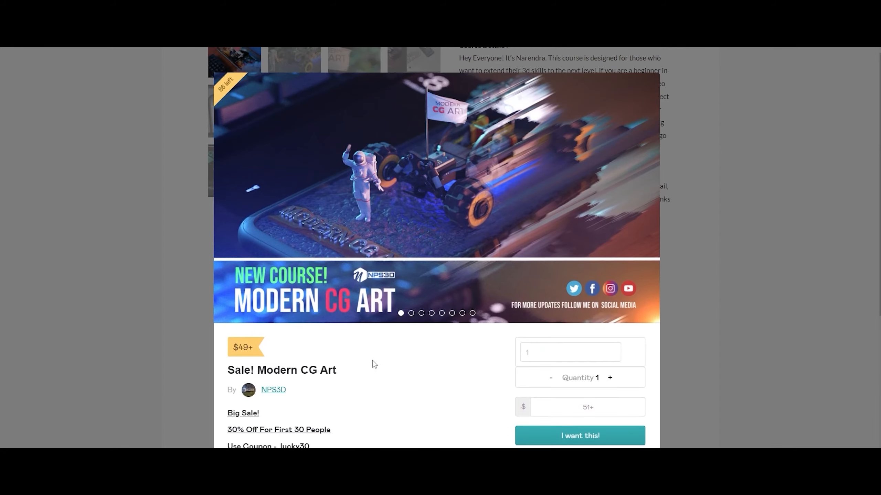
scroll(379, 389, down, 7)
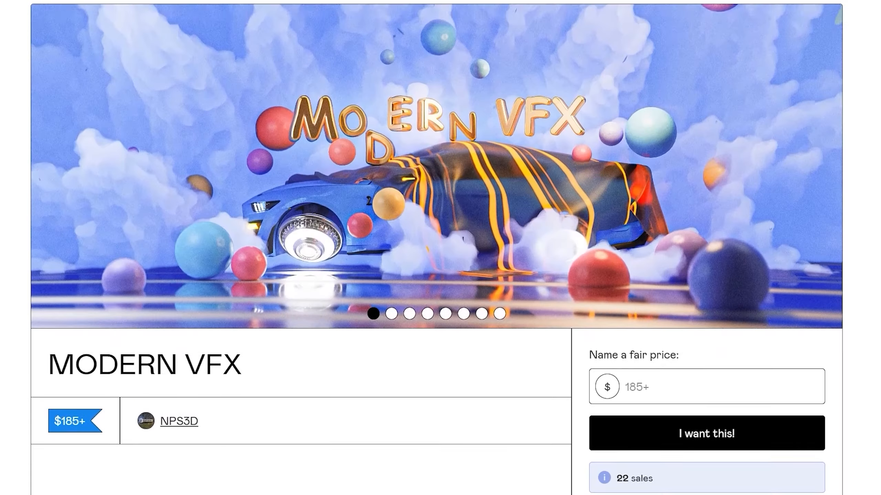
scroll(440, 248, down, 7)
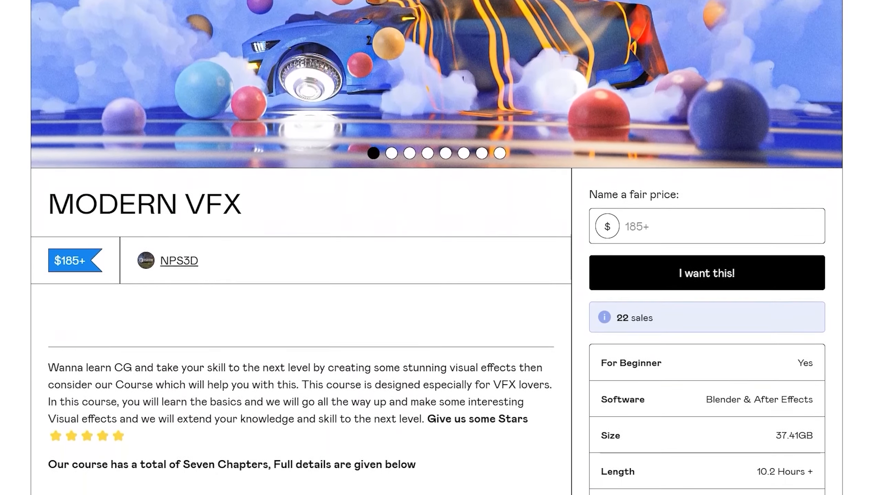
scroll(440, 248, down, 8)
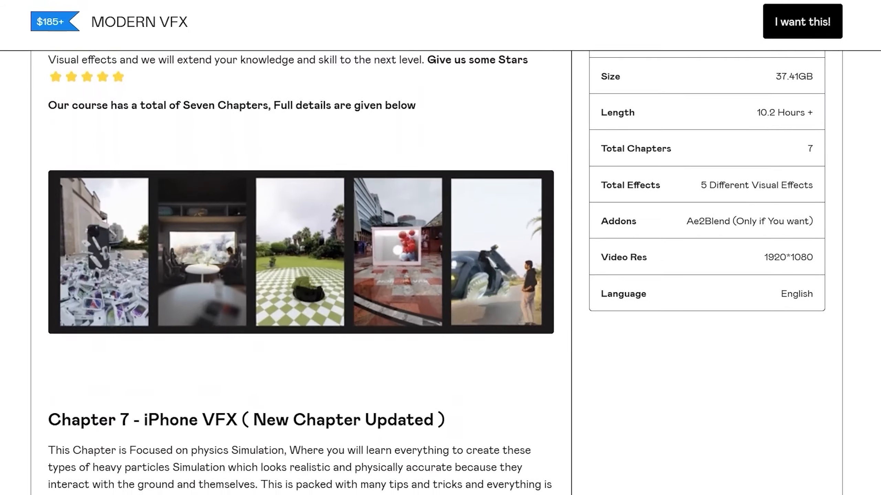
scroll(792, 187, down, 5)
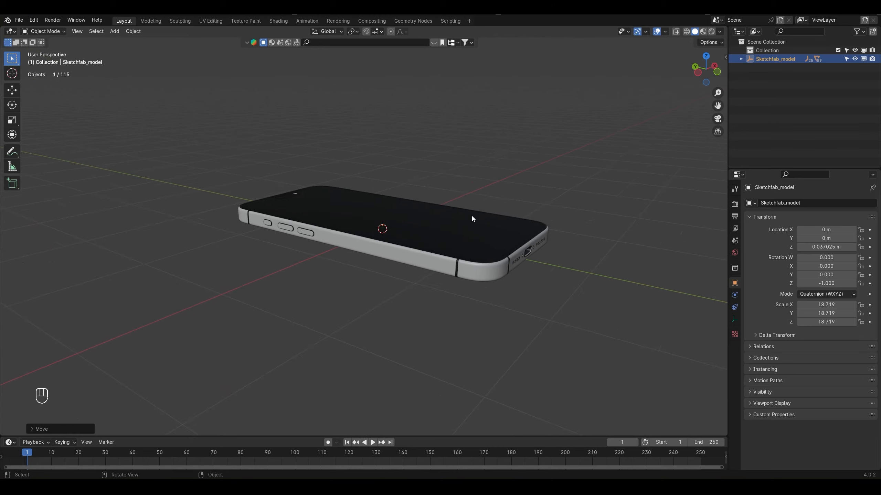
Step: Lift the phone's front screen glass about 0.56 m above the body along Z
middle_drag(472, 216, 519, 267)
click(536, 208)
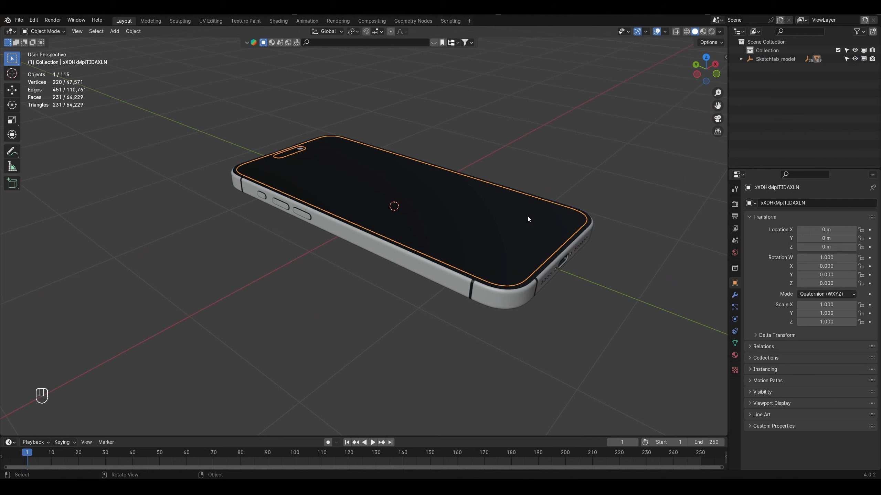
key(g)
key(z)
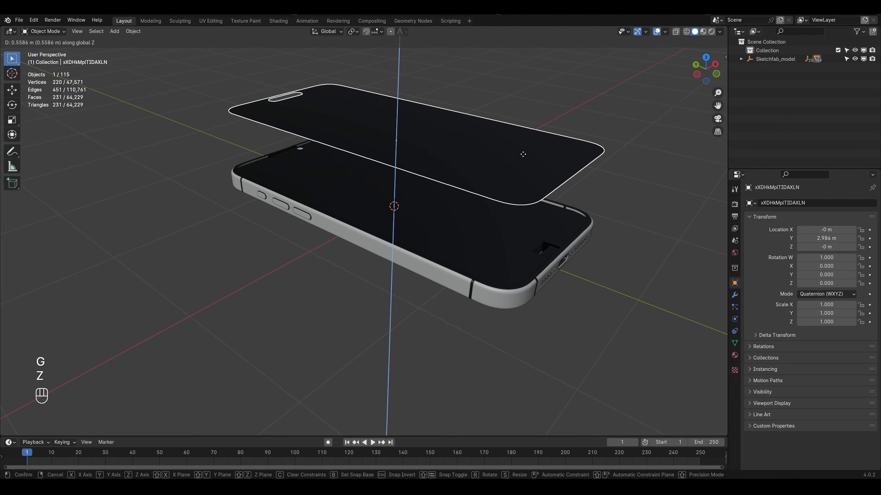
click(522, 154)
Step: Set the viewport shading colour to Random and enable Cavity
click(720, 31)
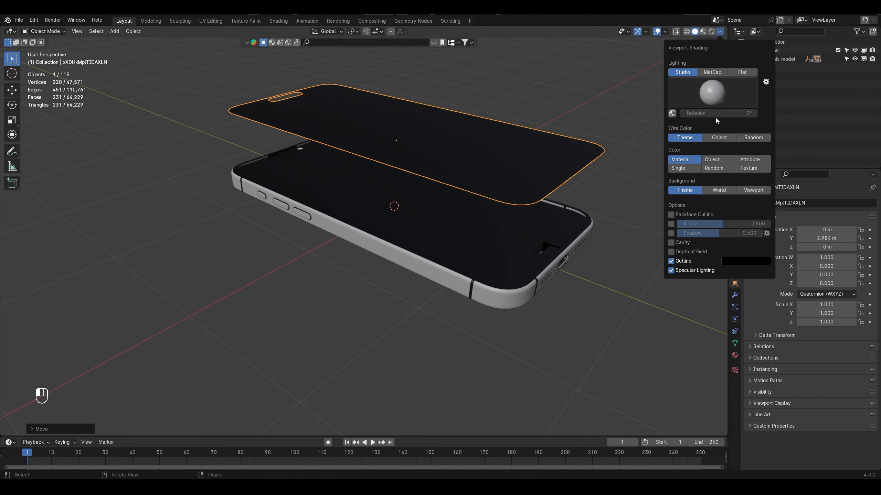
click(721, 168)
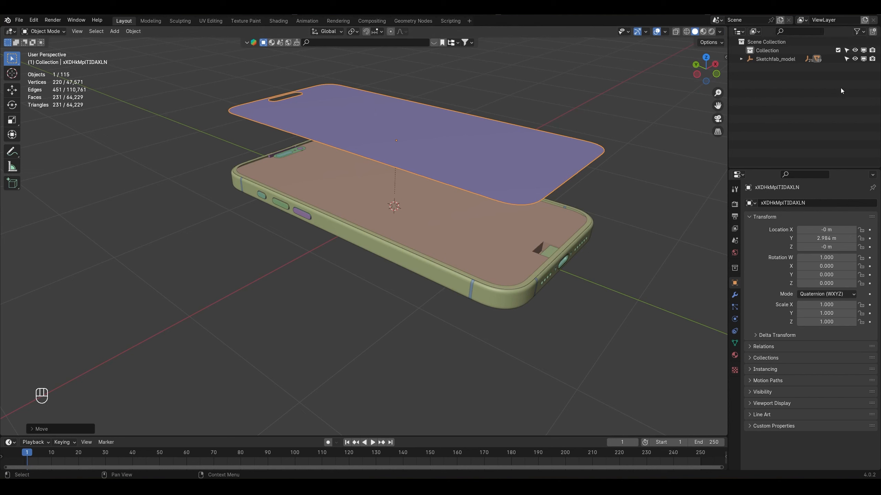
click(719, 31)
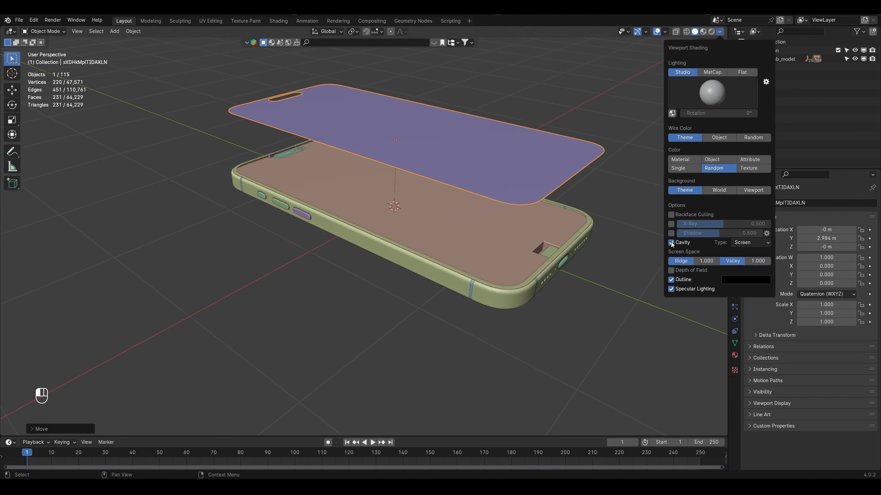
Step: Delete the inner panel that covers the phone body beneath the raised screen glass
click(493, 293)
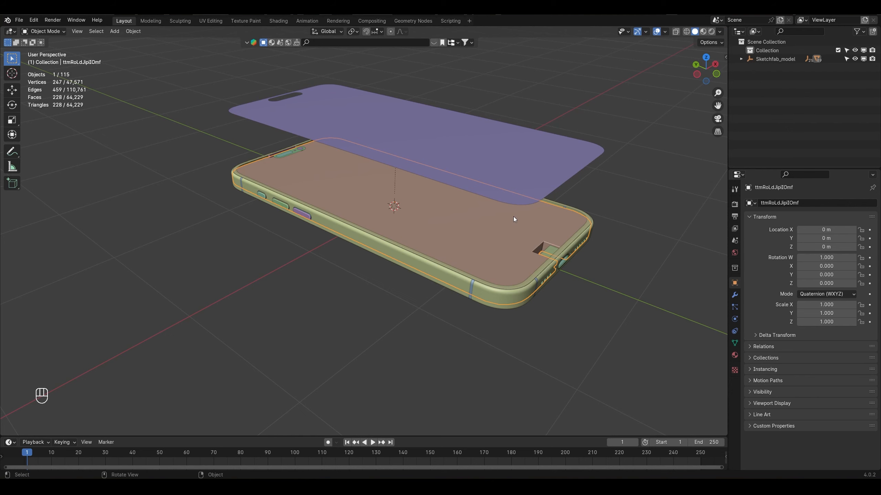
key(Delete)
scroll(316, 220, up, 5)
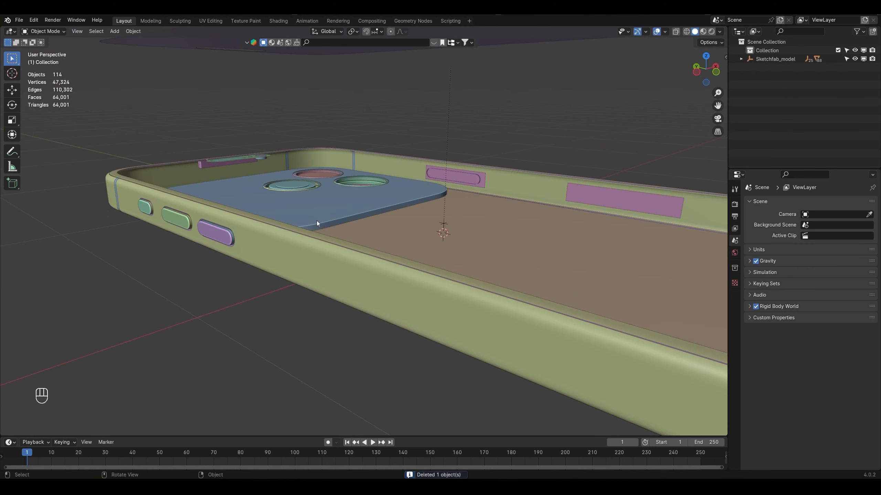
Step: Enable X-ray and box-select the phone's back panel together with the logo and camera parts
click(369, 218)
middle_drag(369, 215, 348, 236)
click(503, 225)
scroll(504, 225, down, 7)
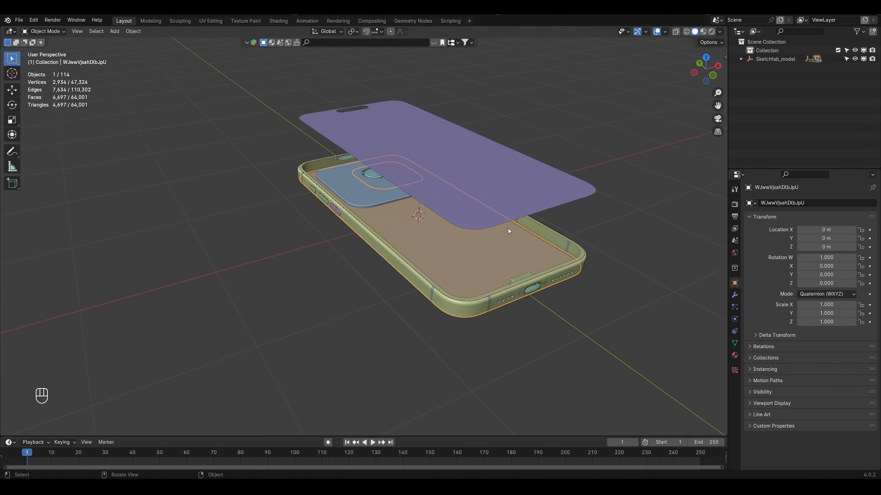
middle_drag(507, 229, 474, 244)
scroll(495, 243, up, 4)
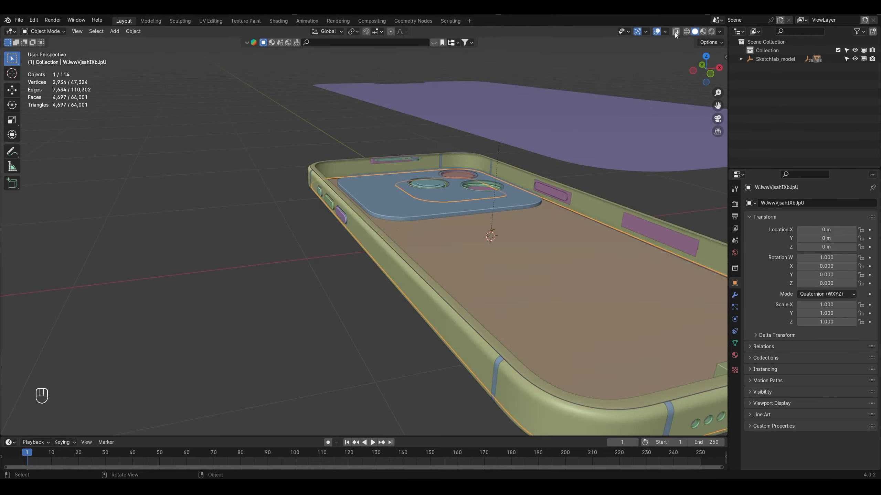
click(674, 32)
middle_drag(531, 276, 503, 270)
drag(537, 340, 435, 207)
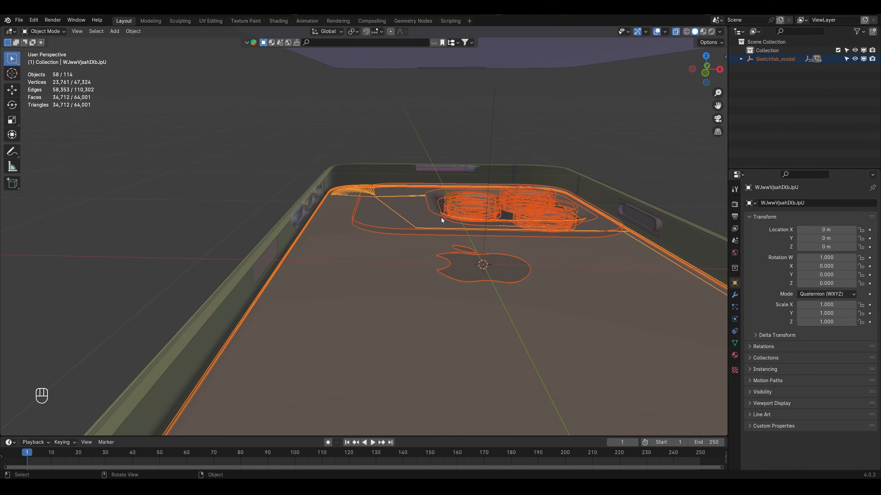
scroll(508, 266, down, 3)
middle_drag(507, 266, 488, 238)
scroll(488, 238, up, 3)
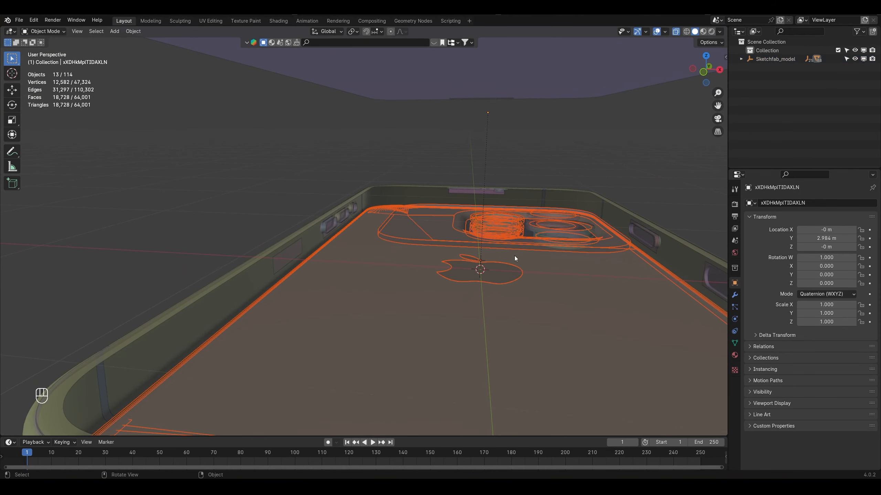
key(g)
key(z)
ctrl+click(518, 317)
key(ctrl+z)
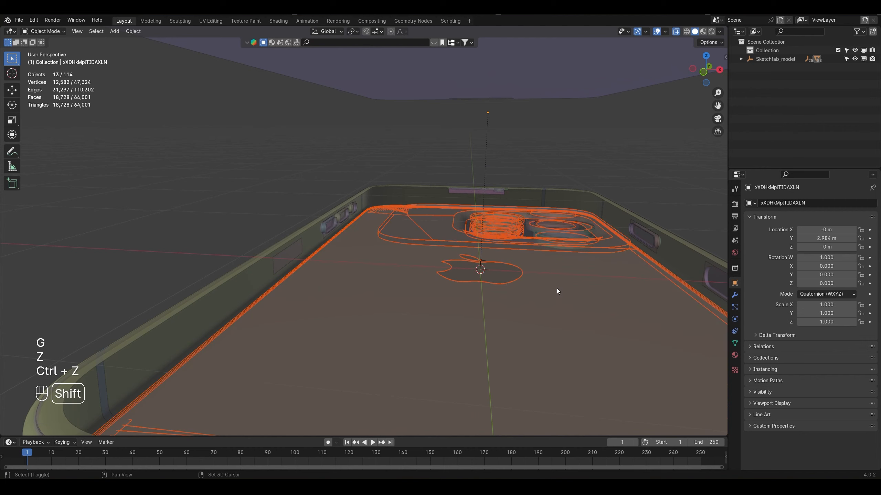
Step: Add the remaining camera lens parts to the selection and move the back assembly about 0.4 m down along Z
shift+drag(548, 225, 547, 229)
middle_drag(546, 235, 523, 231)
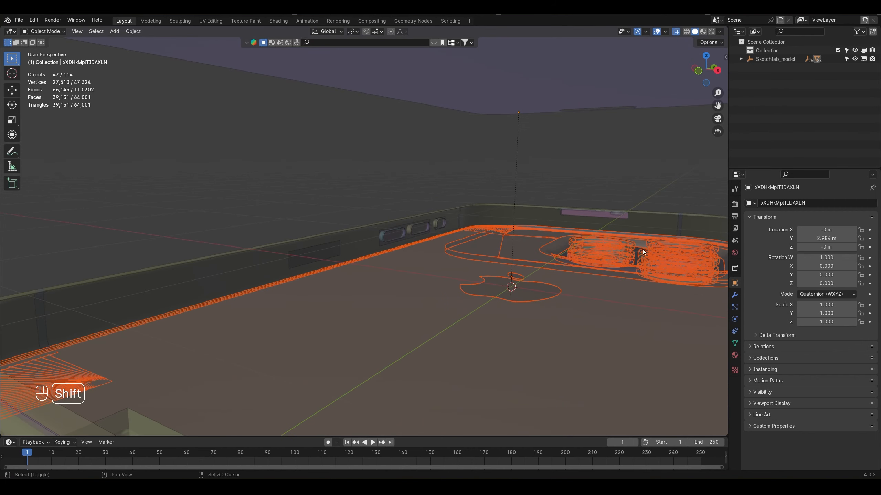
key(g)
key(z)
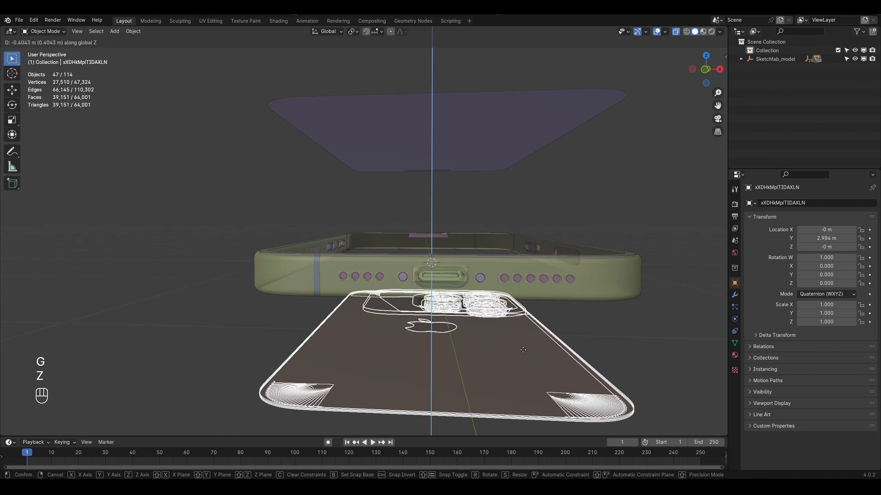
click(453, 334)
Step: Lower the back assembly slightly further along Z in front view
middle_drag(453, 333, 564, 322)
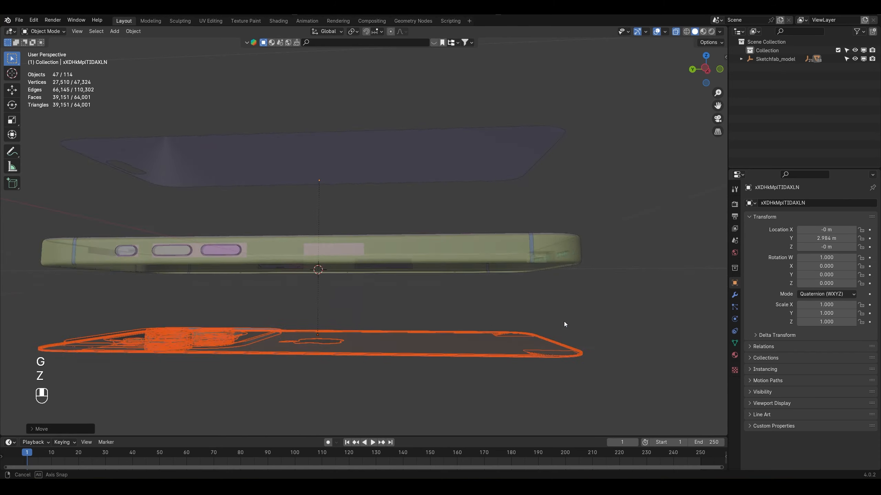
key(KP_1)
key(g)
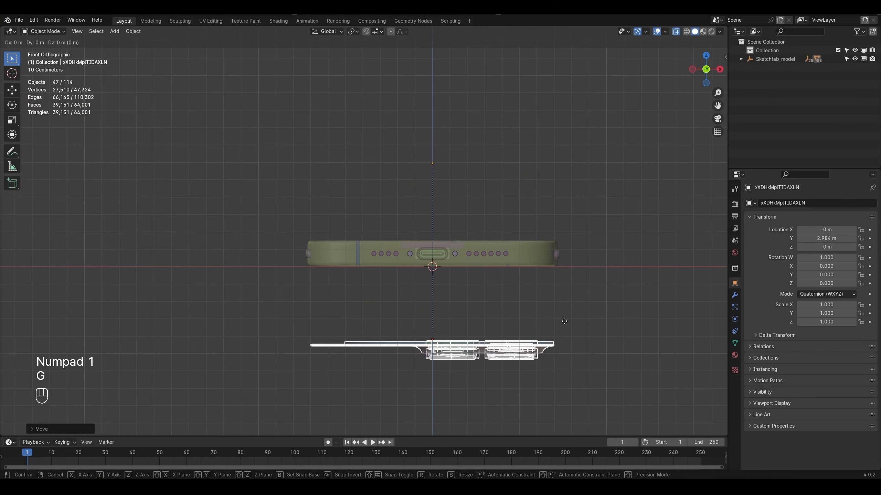
key(z)
click(576, 316)
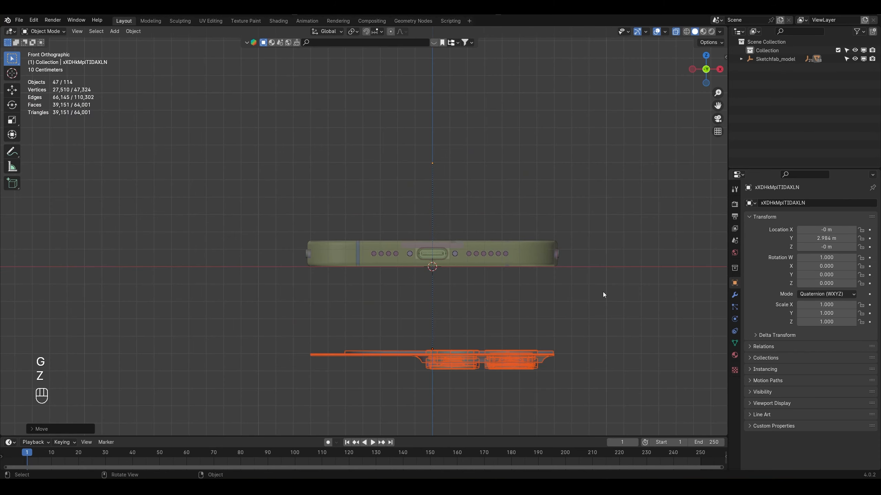
Step: In Edit Mode with edge selection, select the outer edge loop of the thin rim strip on top of the phone frame
middle_drag(603, 292, 499, 294)
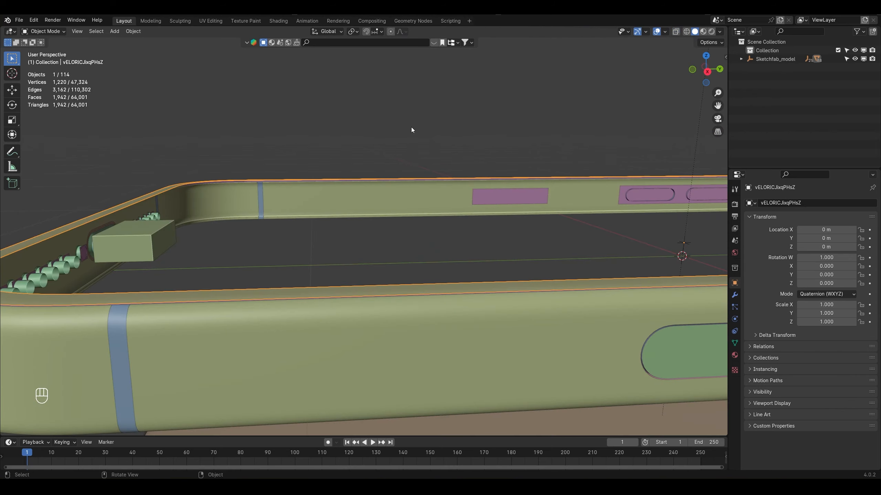
scroll(148, 220, down, 5)
scroll(203, 236, up, 3)
scroll(270, 247, up, 3)
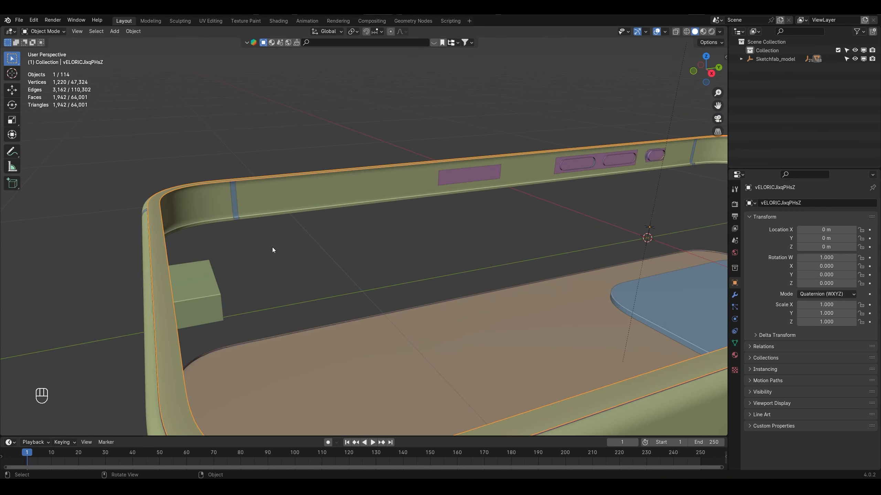
scroll(252, 293, up, 1)
key(Tab)
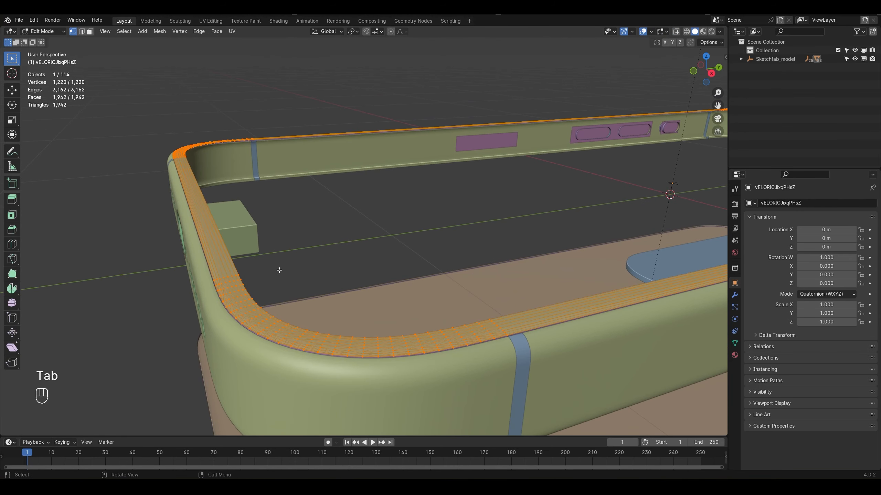
key(2)
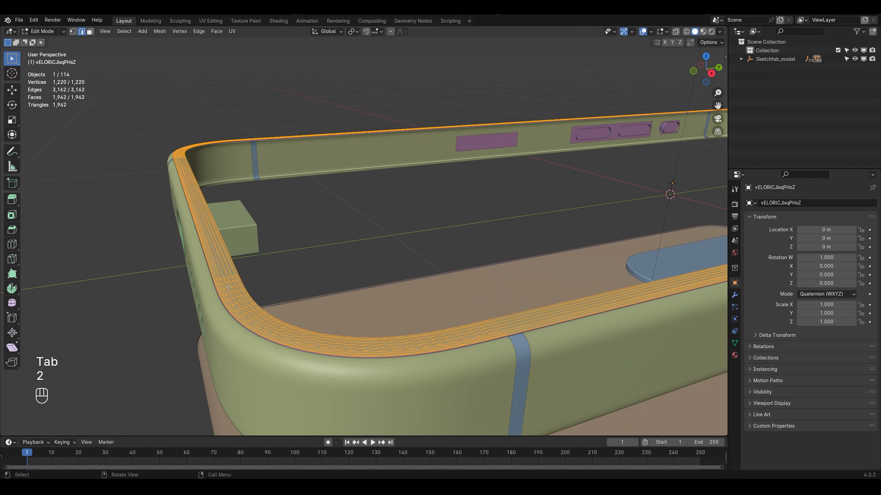
shift+middle_drag(246, 286, 489, 319)
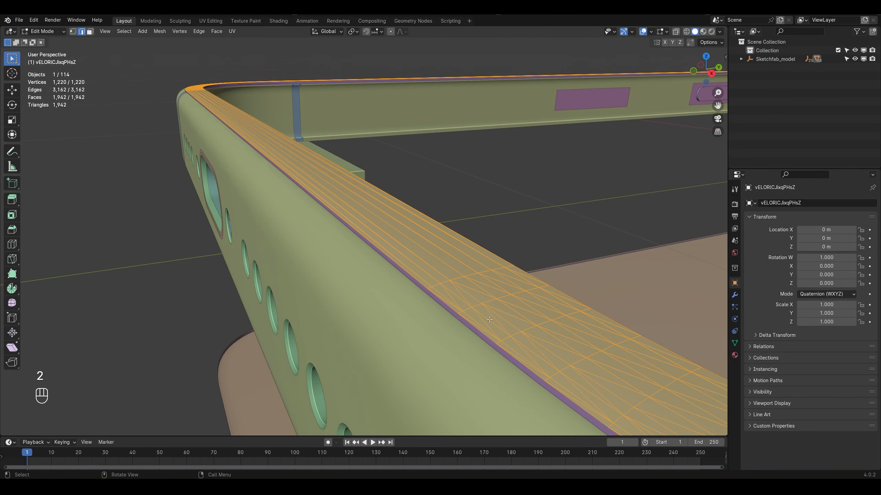
alt+click(449, 308)
Step: Extrude the selected edge loop straight down along Z to the lowered back panel, forming the side walls
scroll(448, 308, down, 6)
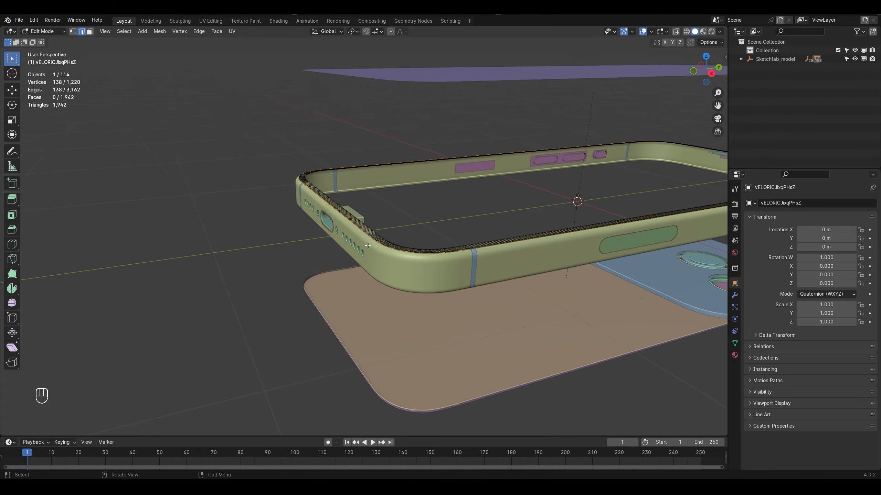
scroll(557, 198, up, 1)
scroll(420, 250, up, 3)
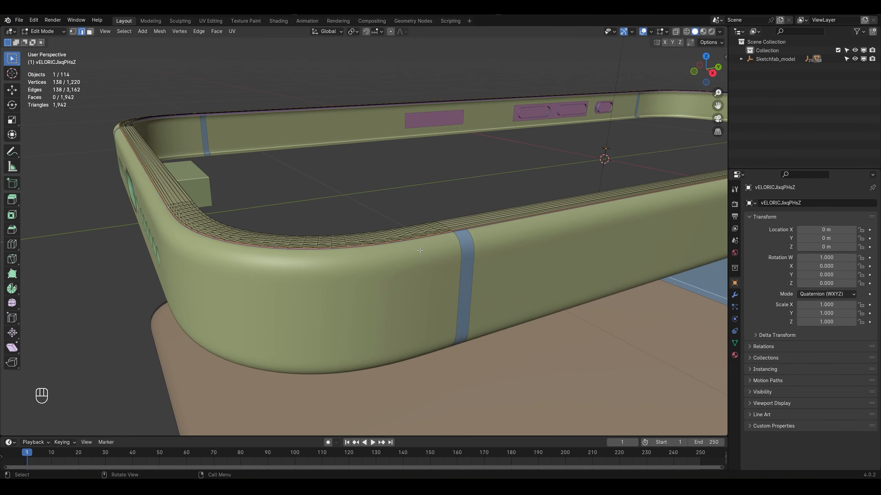
key(e)
key(z)
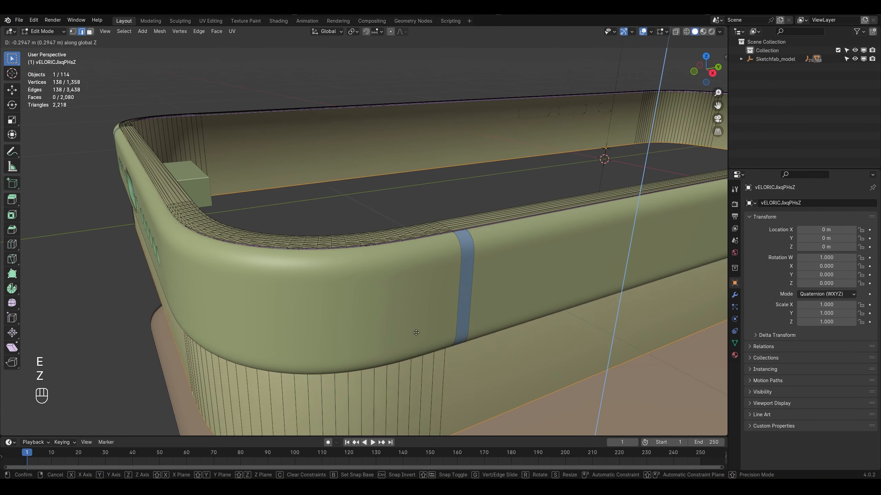
click(422, 351)
scroll(426, 368, down, 5)
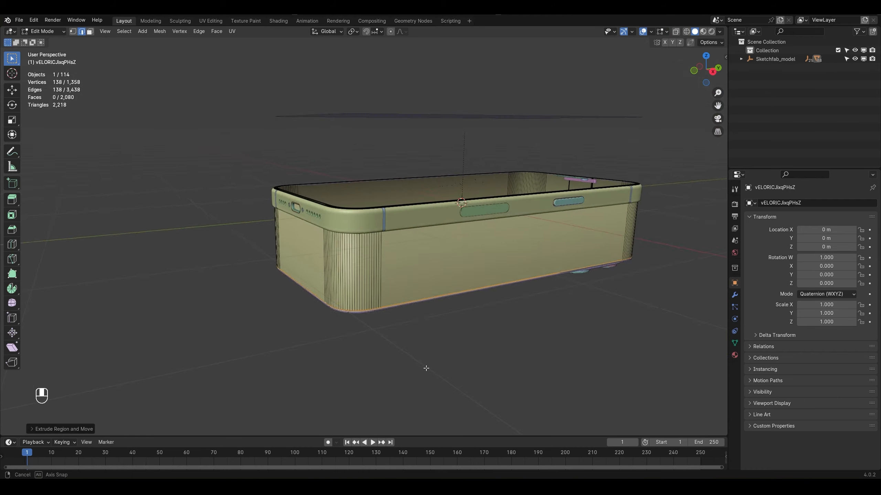
Step: Delete the rectangular block covering the charging port inside the frame
key(KP_3)
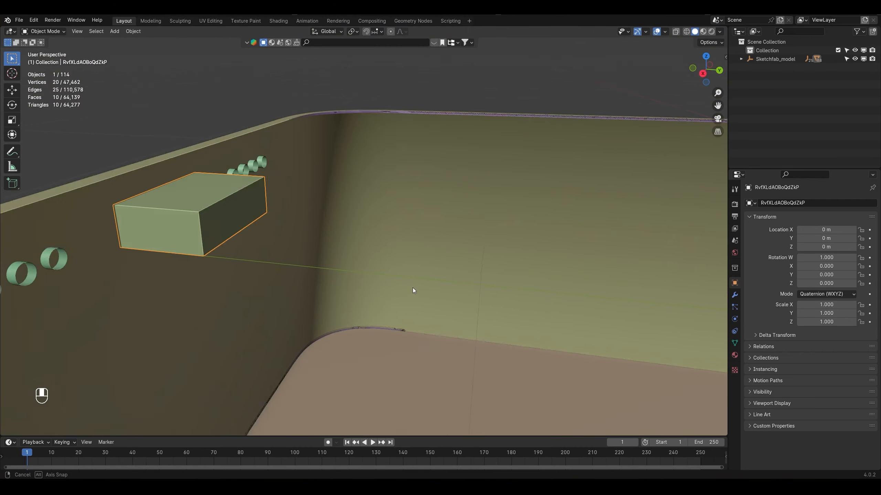
mouse_move(412, 288)
middle_down()
mouse_move(466, 300)
mouse_move(404, 292)
middle_up()
key(Delete)
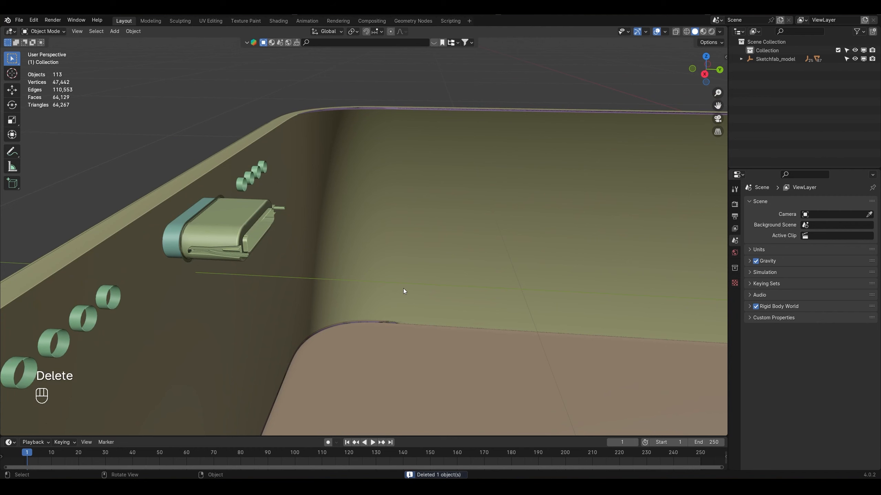
Step: Select the two charging port parts that stick out inside the frame
click(246, 252)
shift+click(252, 248)
key(ctrl+z)
key(s)
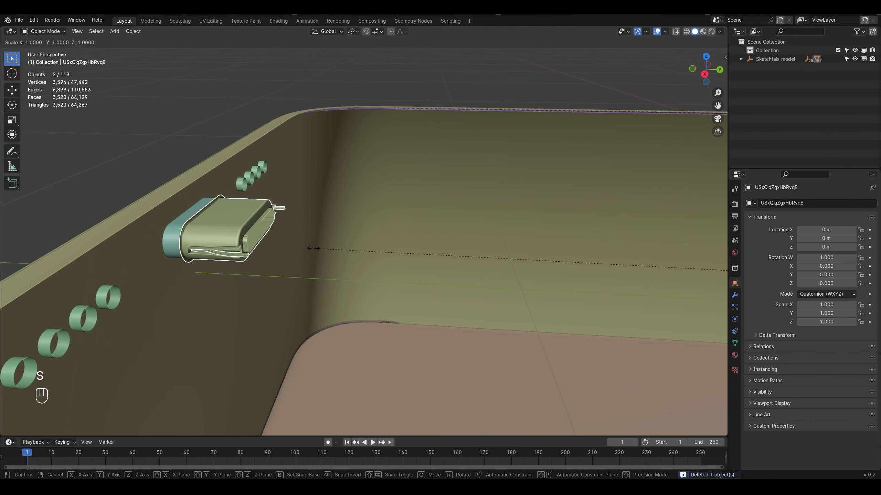
key(x)
key(ctrl+z)
Step: Set the origins of the selected charging port parts to their geometry
right_click(271, 219)
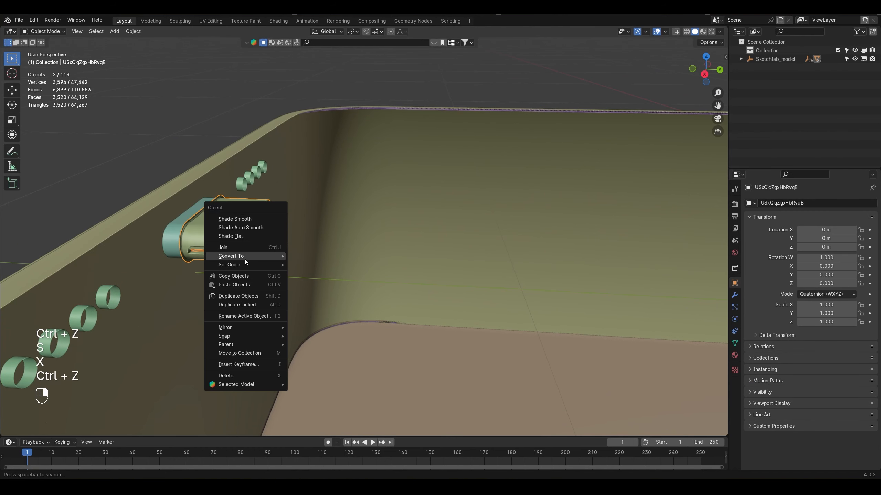
mouse_move(254, 266)
click(319, 274)
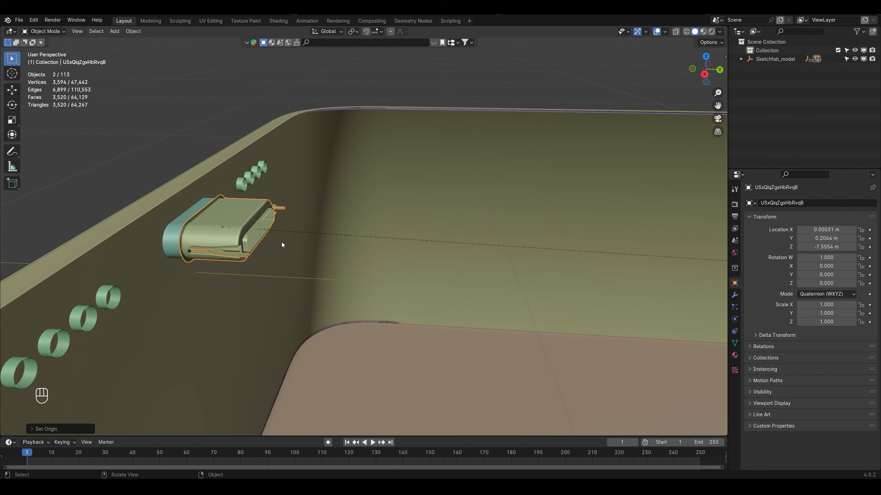
Step: Scale the charging port parts to about 0.52 along Y and move them along Y back into the frame wall
key(s)
key(x)
key(y)
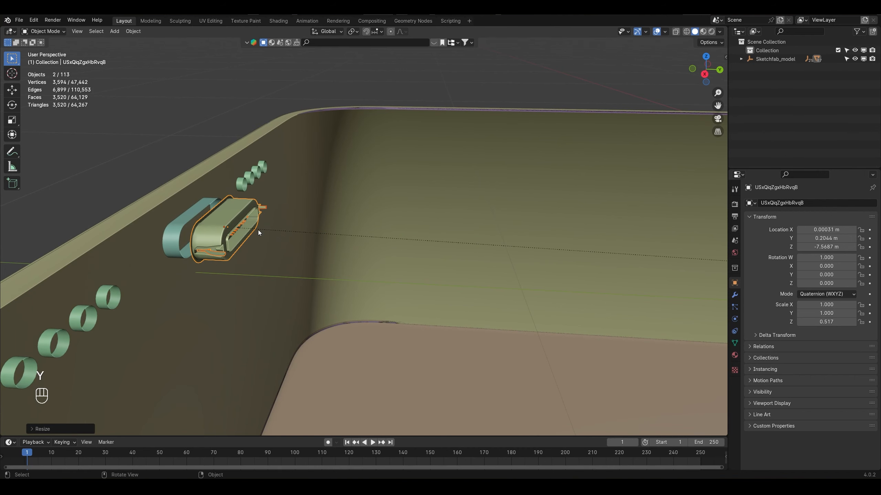
click(257, 231)
key(g)
key(y)
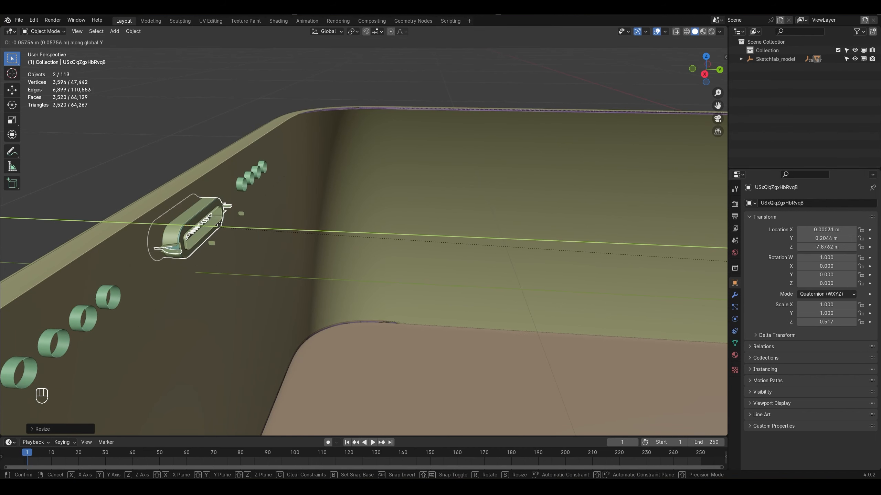
click(239, 243)
Step: Delete the two small loose pieces floating behind the charging port
middle_drag(239, 243, 276, 298)
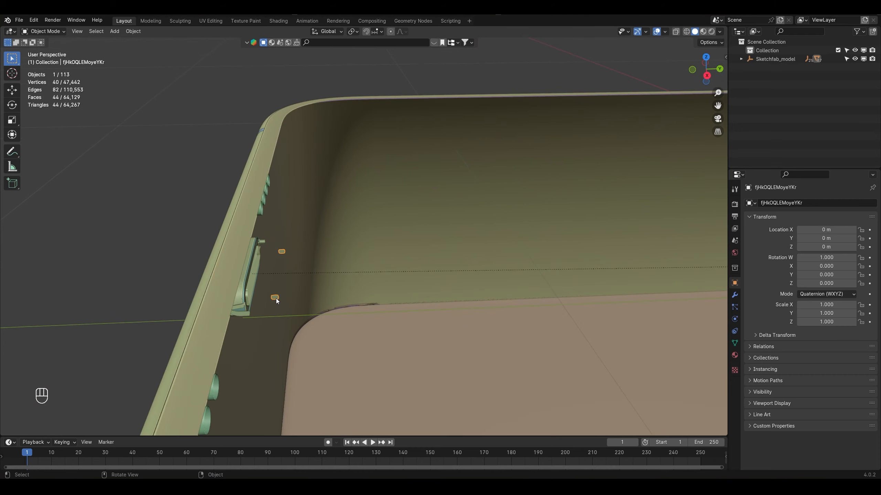
key(Delete)
scroll(263, 279, down, 4)
Step: Duplicate the raised screen panel in place and move the copy about 1.52 m down along Z
shift+middle_drag(547, 290, 382, 236)
middle_drag(175, 214, 275, 214)
shift+middle_drag(513, 224, 403, 221)
scroll(409, 194, down, 1)
click(425, 128)
shift+middle_drag(450, 137, 454, 165)
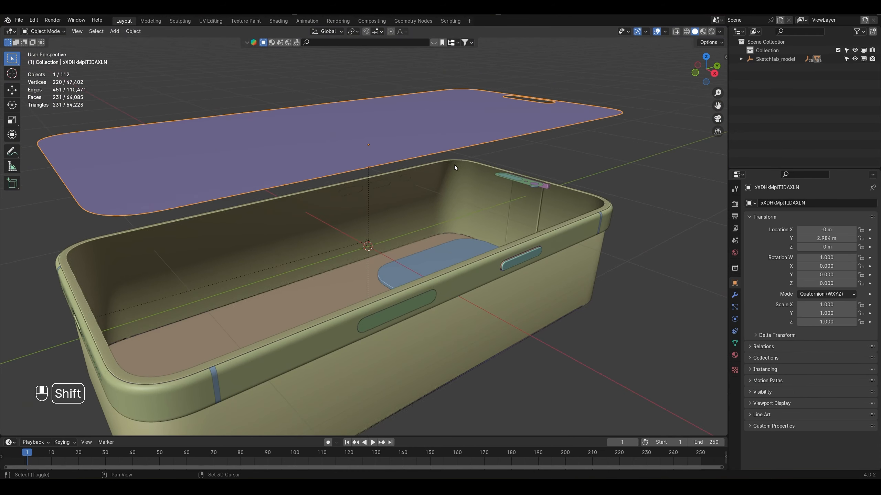
key(shift+d)
right_click(441, 139)
key(g)
key(z)
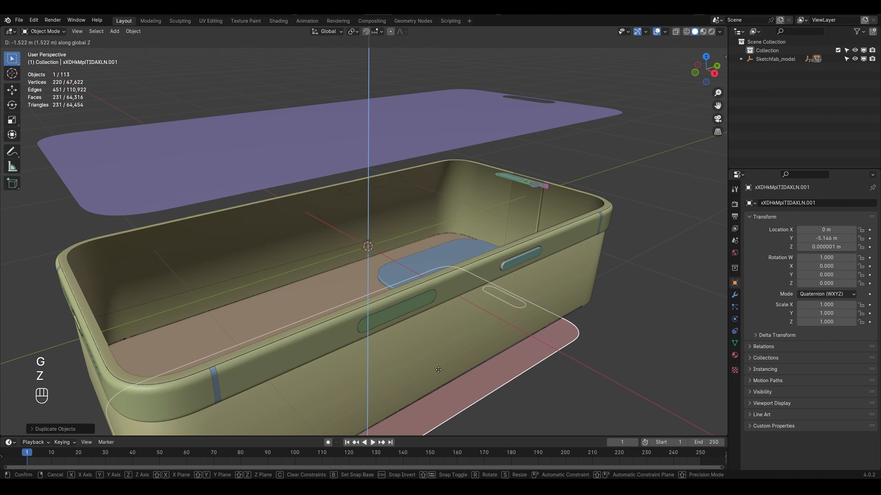
click(455, 279)
Step: Raise the duplicated panel about 0.3 m along Z so it lies inside the box near the back panel
middle_drag(455, 278, 438, 268)
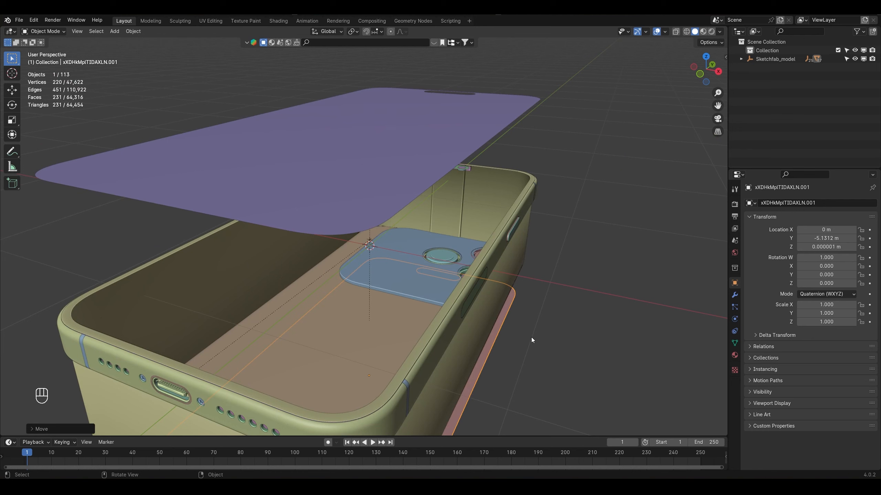
key(g)
key(z)
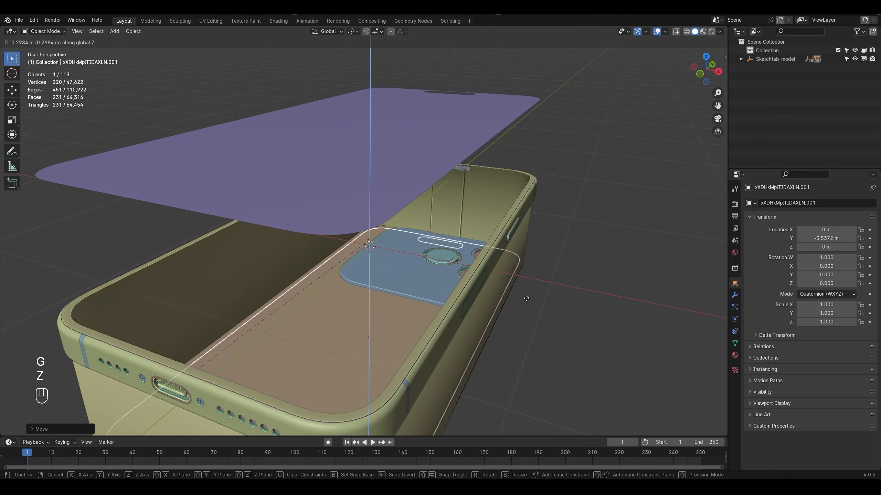
click(525, 293)
Step: Select the original screen panel and lower it about 0.56 m along Z to close the top of the frame
middle_drag(525, 292, 475, 243)
click(295, 120)
middle_drag(295, 119, 295, 170)
key(g)
key(z)
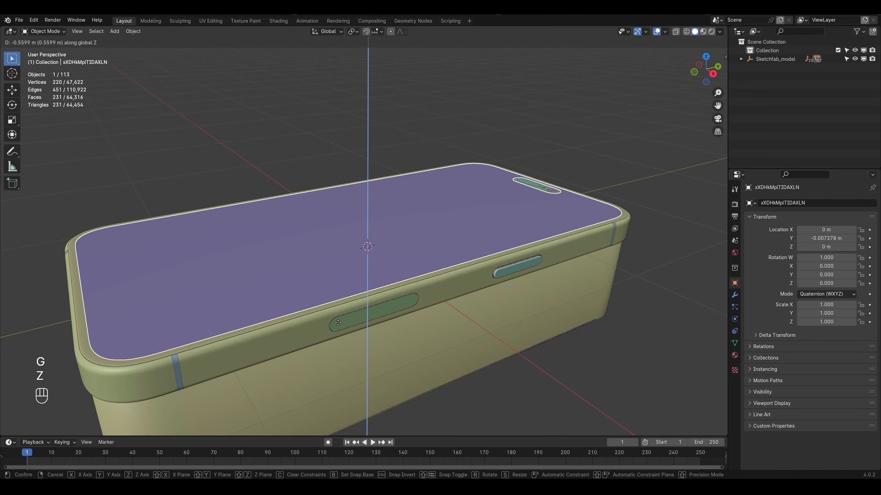
click(339, 318)
Step: Examine the closed phone box from several angles and distances
middle_drag(430, 156, 438, 159)
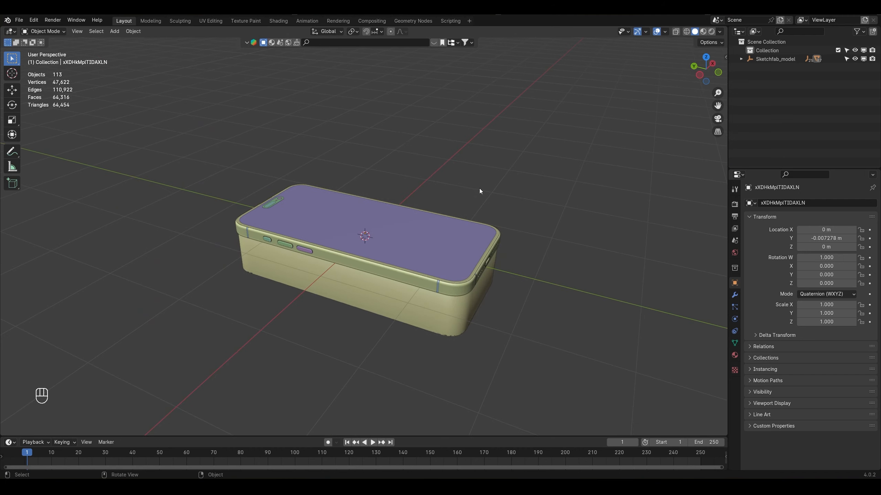
mouse_move(479, 189)
middle_down()
mouse_move(493, 155)
mouse_move(471, 198)
middle_up()
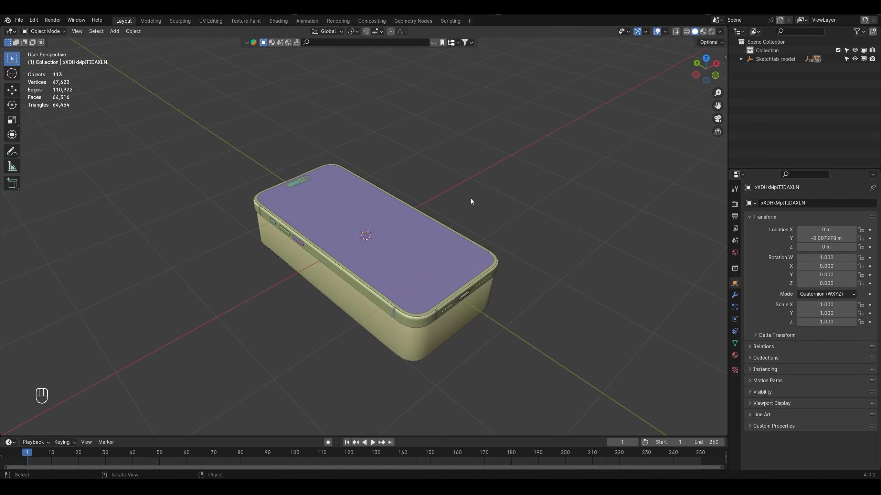
scroll(471, 198, up, 3)
shift+middle_drag(490, 229, 482, 202)
middle_drag(481, 202, 459, 199)
scroll(459, 200, down, 6)
middle_drag(310, 193, 357, 190)
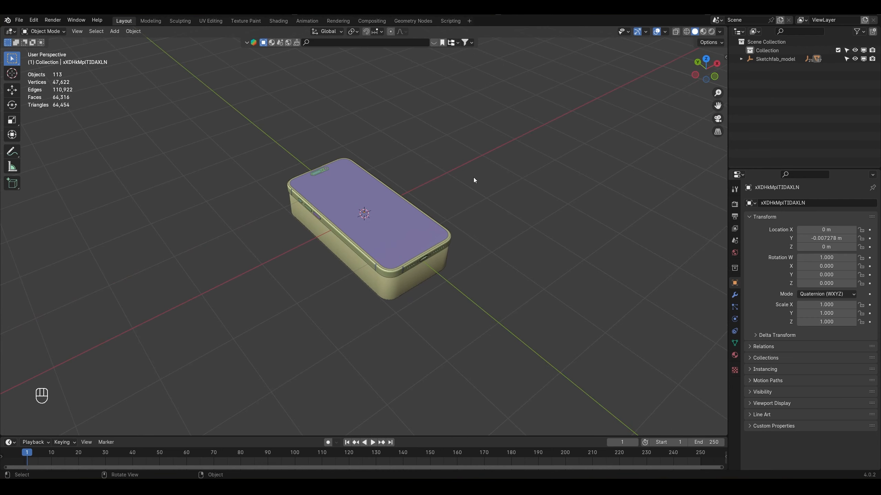
scroll(369, 195, up, 3)
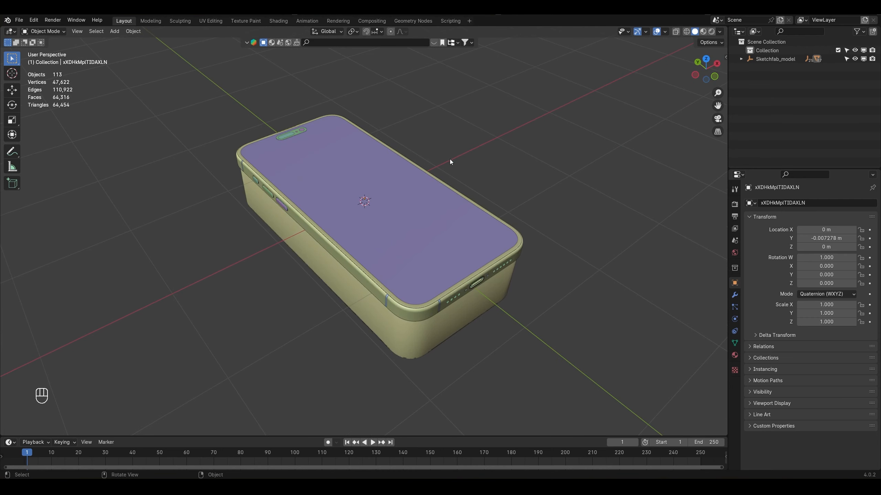
Step: Add a plane at the origin and move it to a new collection named bg
mouse_move(449, 162)
middle_down()
mouse_move(486, 194)
mouse_move(446, 160)
middle_up()
key(shift+a)
click(495, 161)
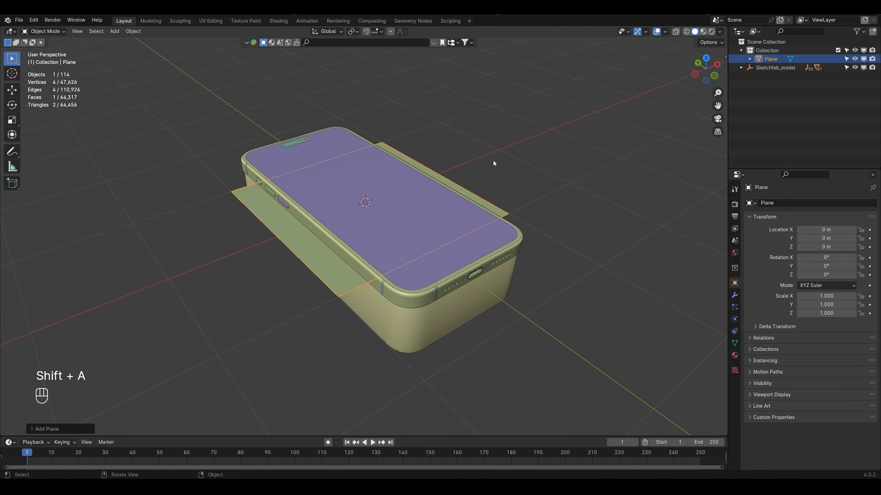
key(m)
click(486, 158)
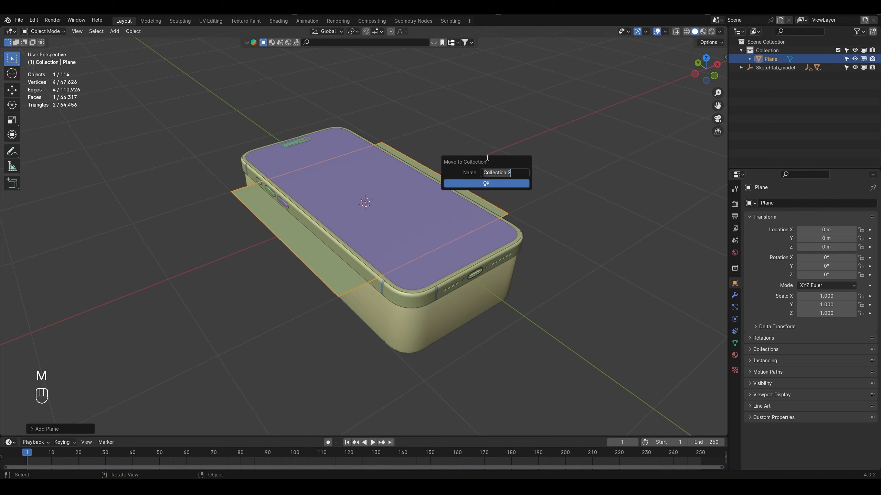
text(bg)
click(482, 183)
Step: Select the original screen panel and hide it in the viewport to open the top of the phone box
middle_drag(481, 207, 419, 263)
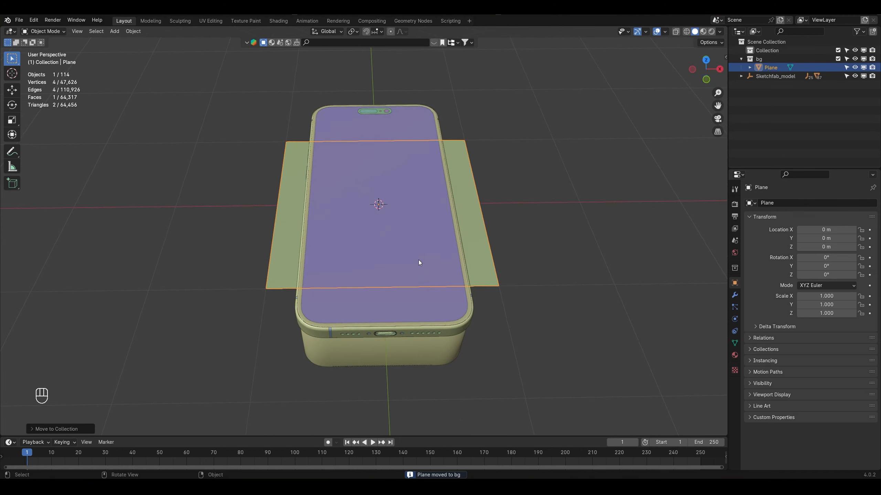
middle_drag(443, 150, 389, 187)
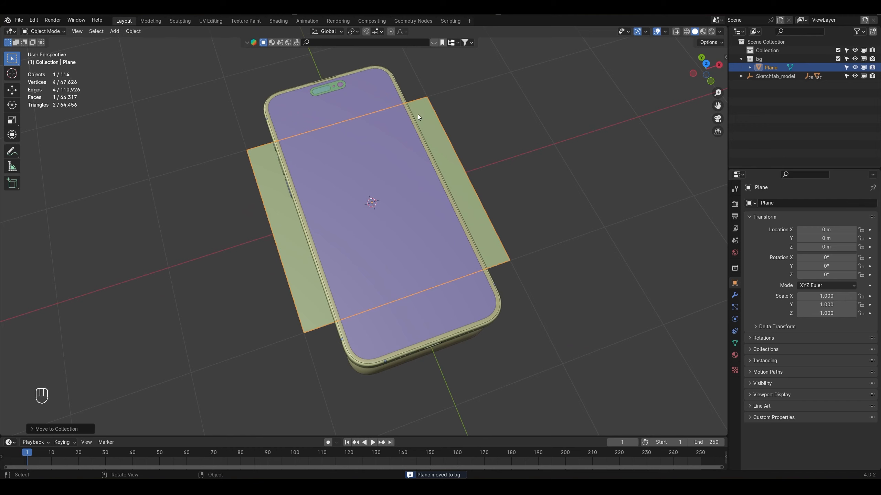
middle_drag(301, 177, 409, 229)
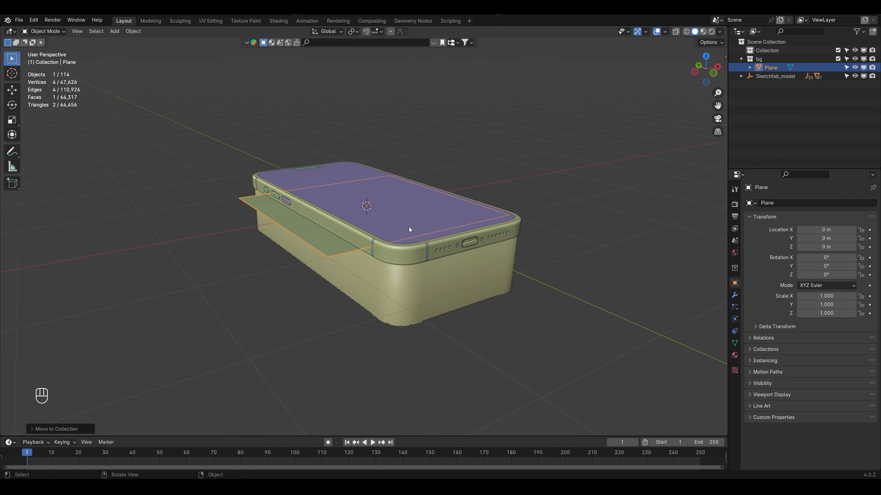
click(456, 213)
middle_drag(591, 110, 589, 137)
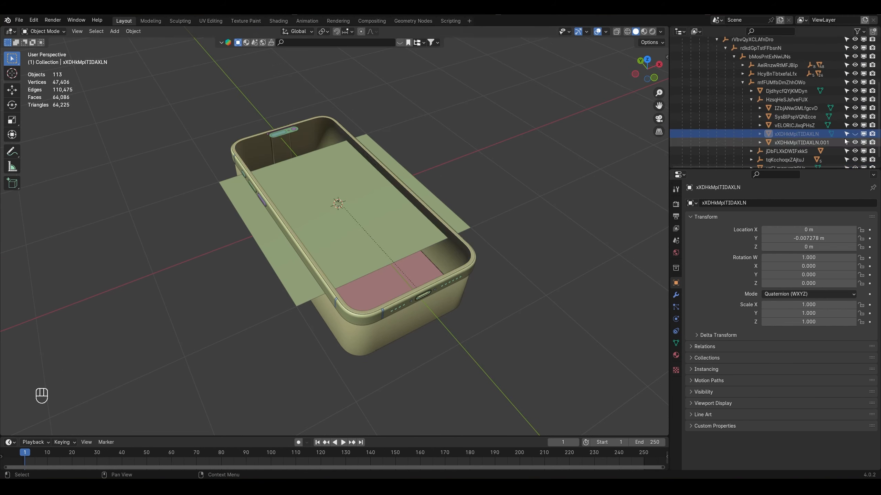
Step: Scale the background plane up around the phone to about 8.97 in X and 5.08 in Y
middle_drag(520, 149, 443, 221)
click(403, 202)
scroll(455, 238, down, 4)
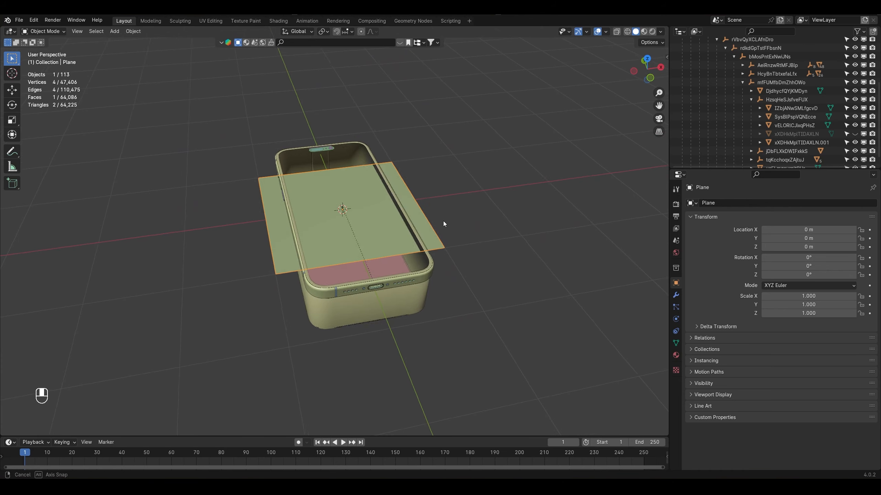
key(s)
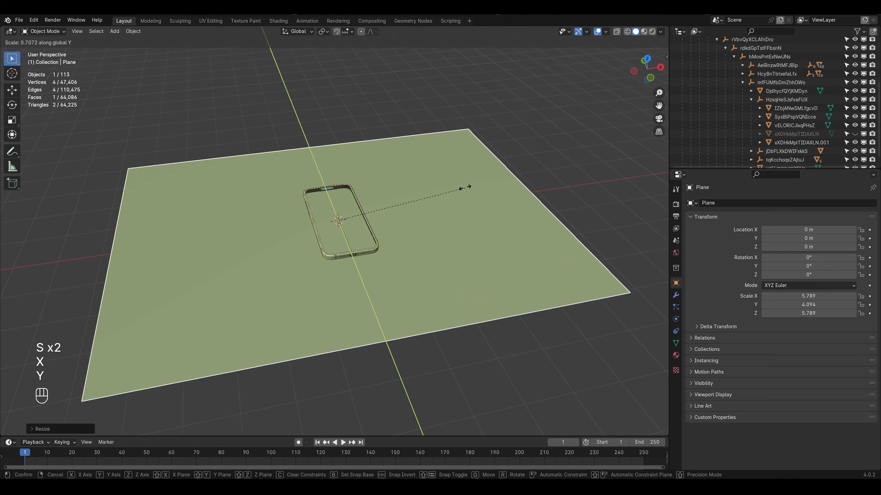
click(452, 183)
key(s)
click(517, 170)
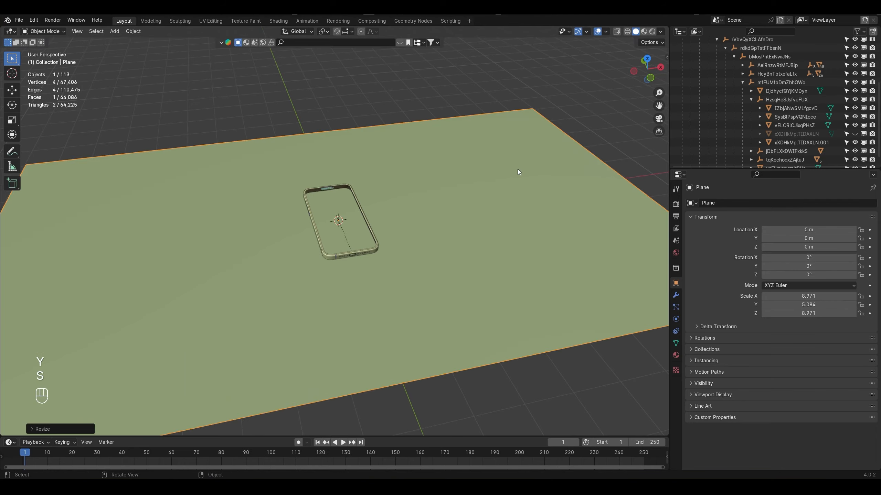
Step: Enlarge the background plane to a scale of about 13.28 in X and 7.53 in Y, and apply its scale
scroll(518, 169, down, 5)
middle_drag(431, 175, 459, 205)
key(s)
click(501, 188)
key(ctrl+a)
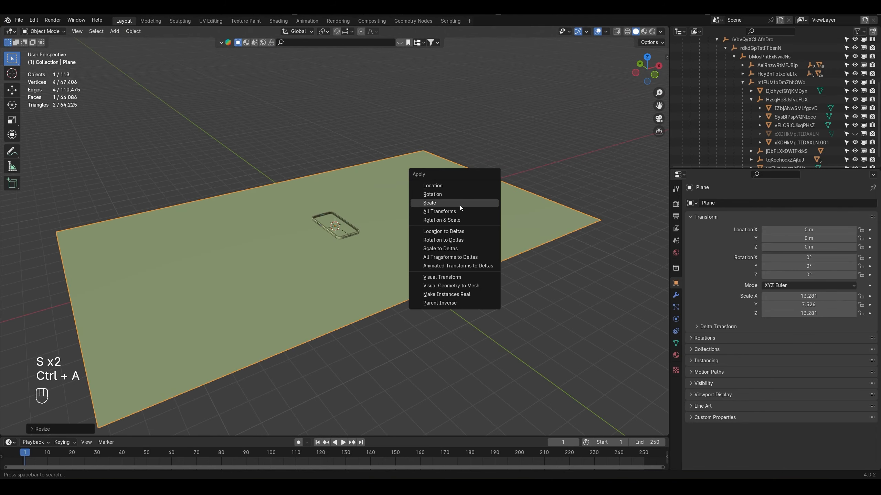
click(459, 205)
Step: Move the background plane along Z to a height of about 0.004 m, within the phone frame
scroll(433, 217, up, 10)
key(g)
key(z)
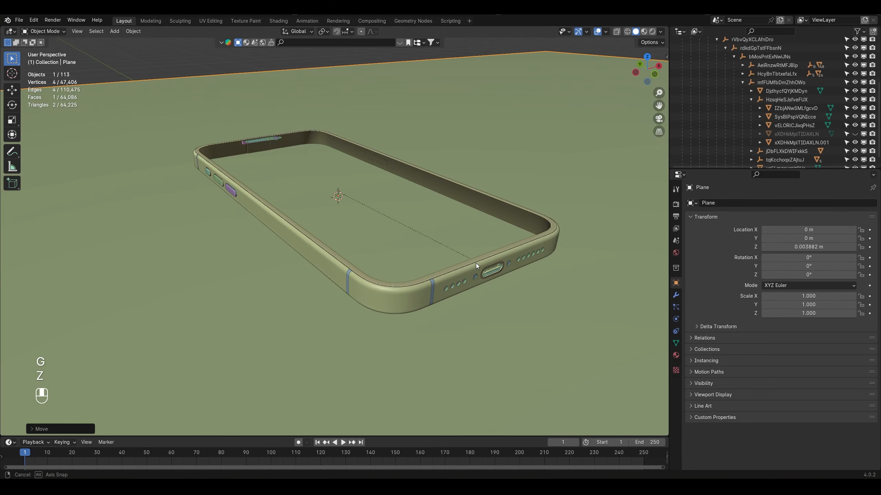
click(476, 262)
Step: Subdivide the entire mesh of the background plane nine times
scroll(455, 254, down, 12)
key(Tab)
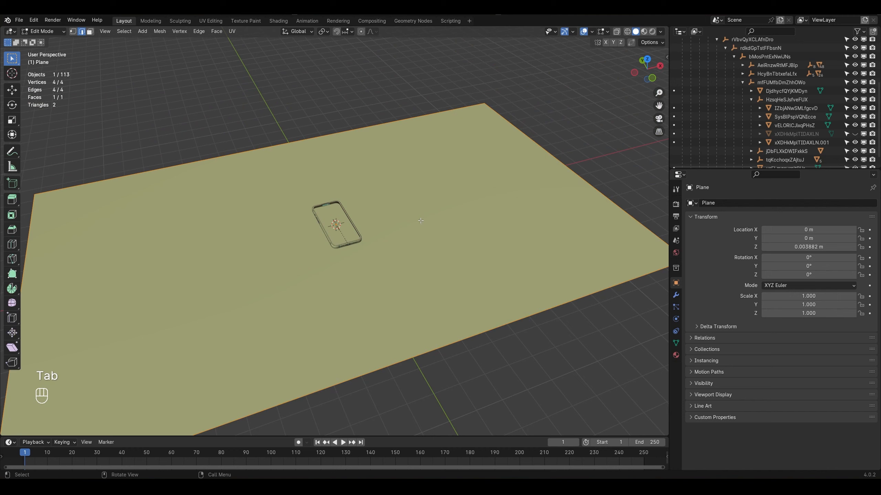
right_click(415, 193)
click(415, 193)
right_click(415, 193)
click(415, 193)
right_click(415, 193)
click(416, 193)
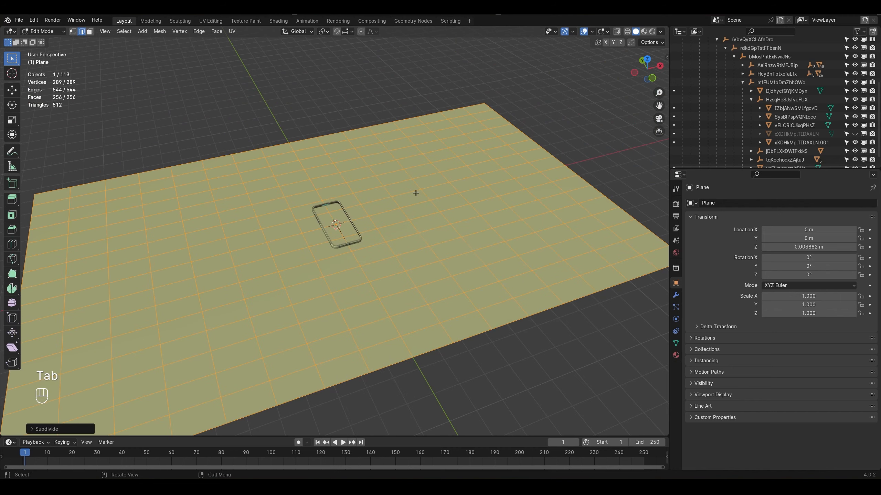
scroll(390, 224, up, 6)
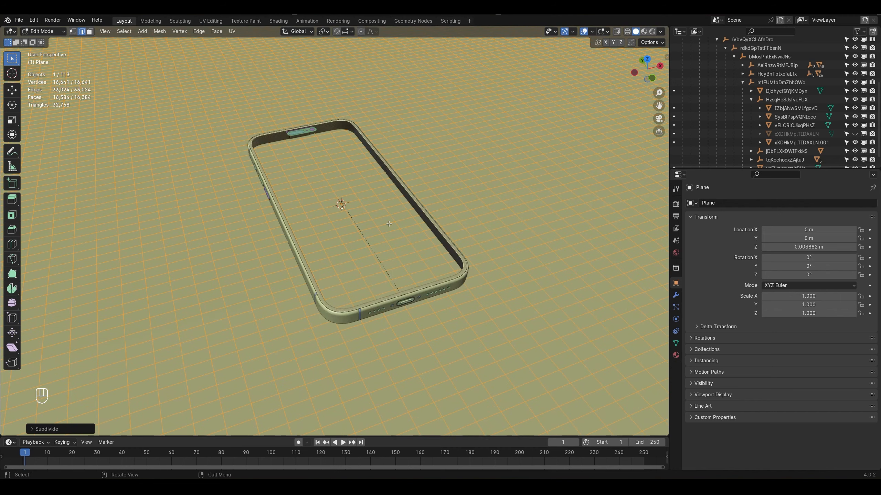
middle_drag(389, 224, 389, 229)
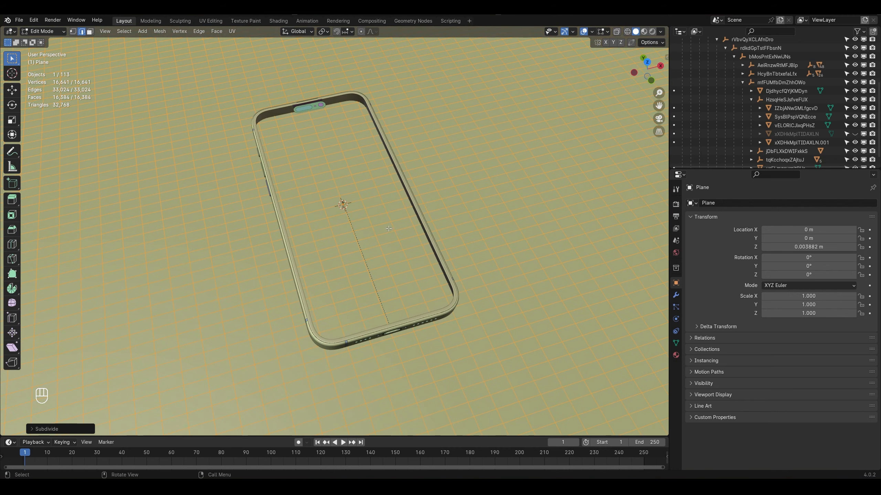
right_click(629, 146)
click(629, 146)
right_click(420, 228)
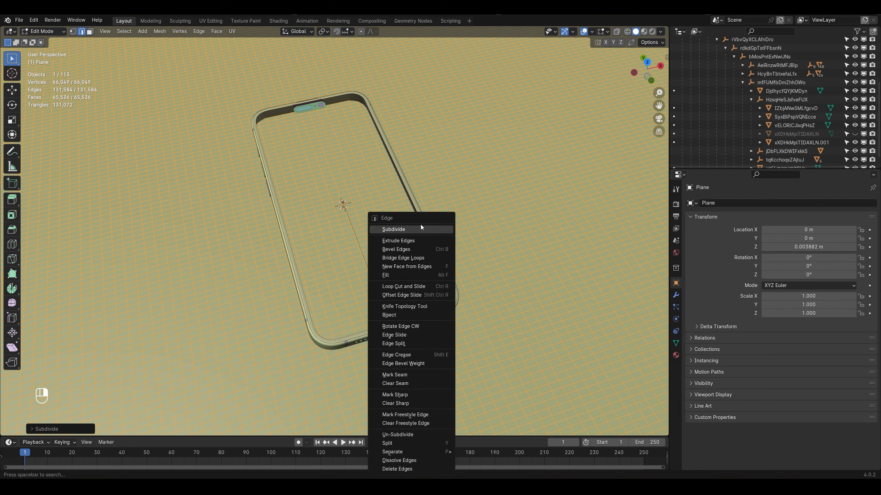
click(424, 227)
key(Tab)
Step: Inspect the phone box from below and select the floor panel inside it
middle_drag(463, 241, 478, 146)
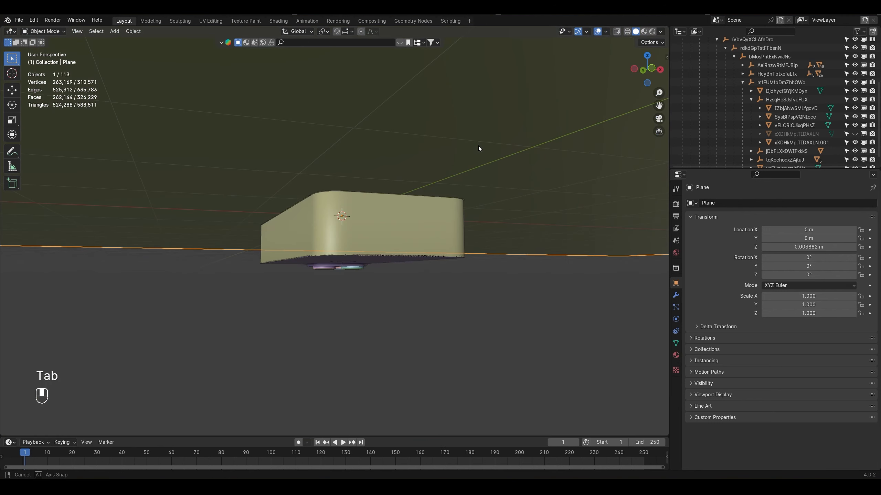
middle_drag(391, 273, 390, 241)
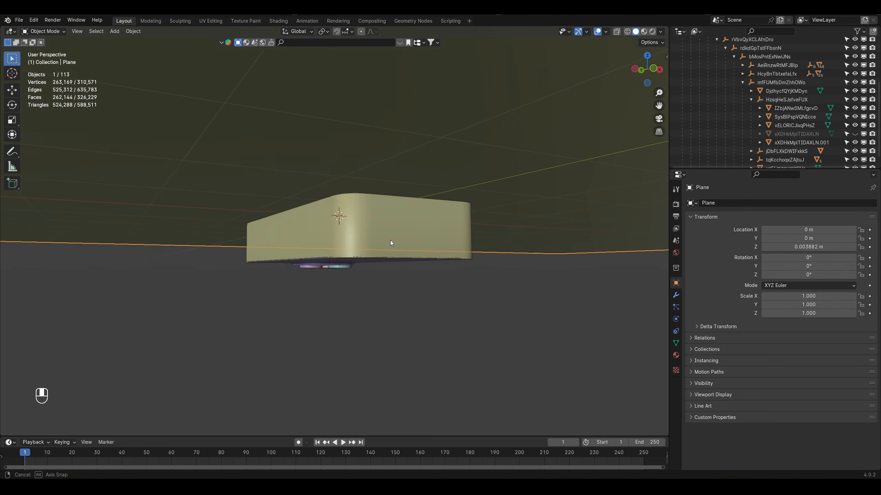
middle_drag(436, 203, 423, 268)
click(381, 243)
click(378, 229)
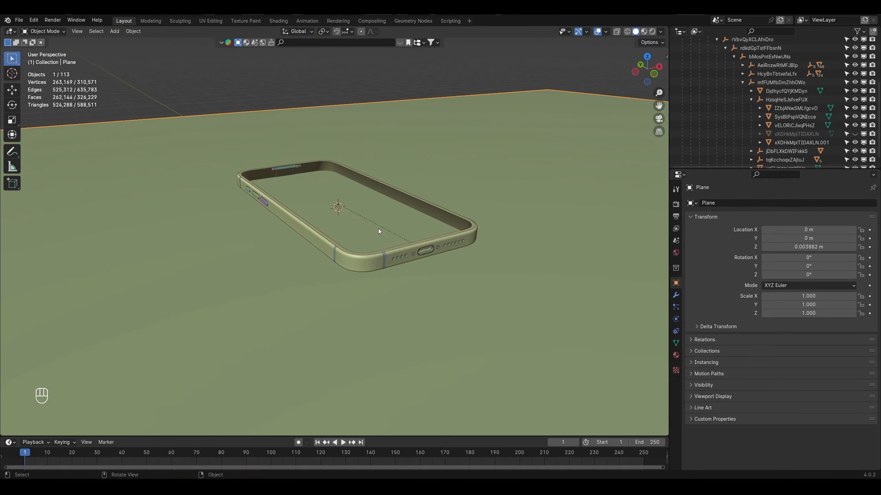
Step: Try to raise the phone's floor panel along Z toward the screen opening
key(g)
key(z)
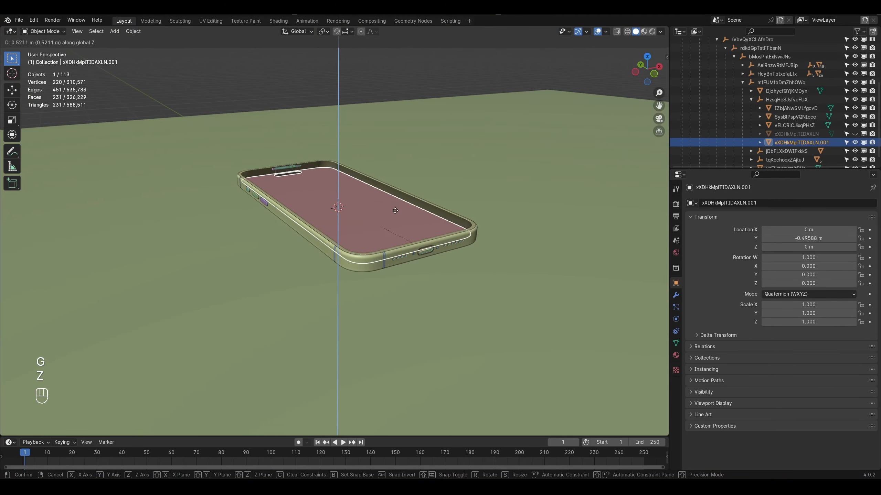
click(446, 224)
middle_drag(447, 224, 449, 249)
key(ctrl+z)
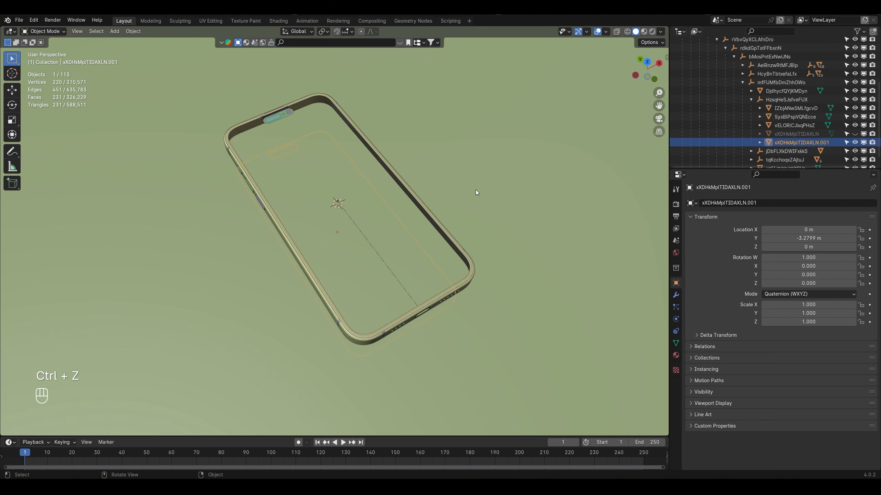
Step: Duplicate the floor panel, clear the copy's parent without shifting it, and raise the copy along Z to about 0.059 m at the screen opening
key(shift+d)
click(441, 196)
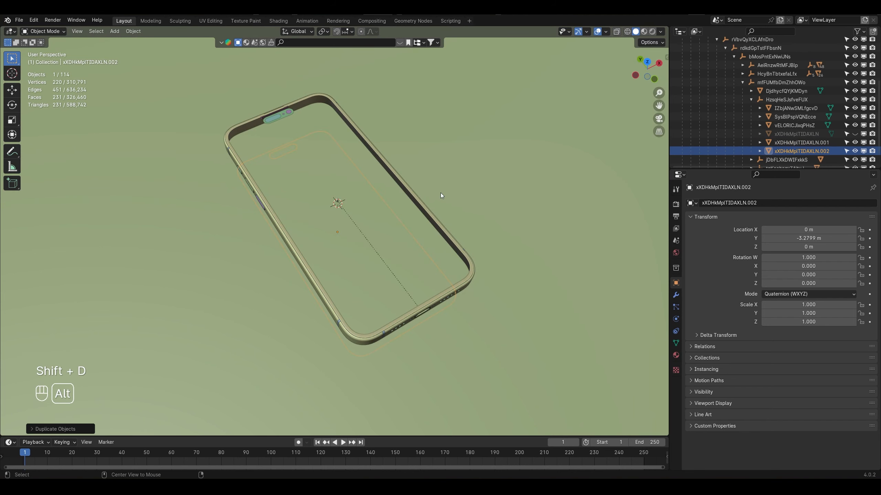
key(alt+p)
click(437, 201)
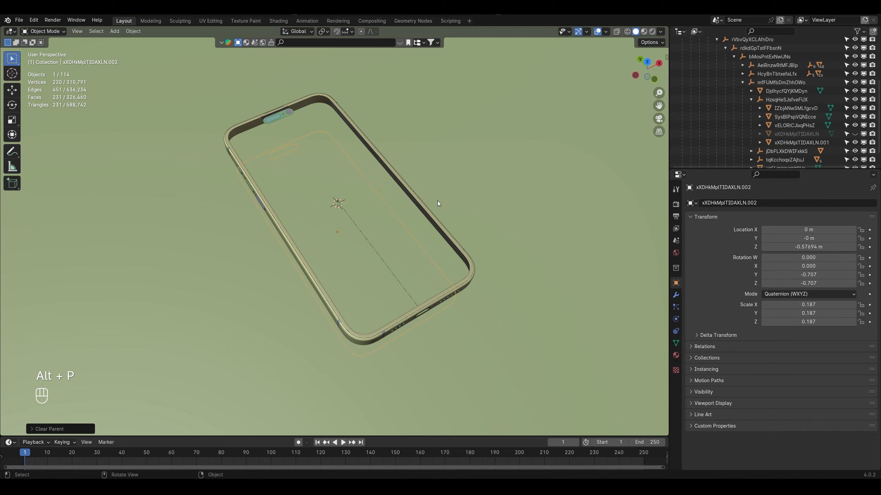
key(g)
key(z)
click(413, 220)
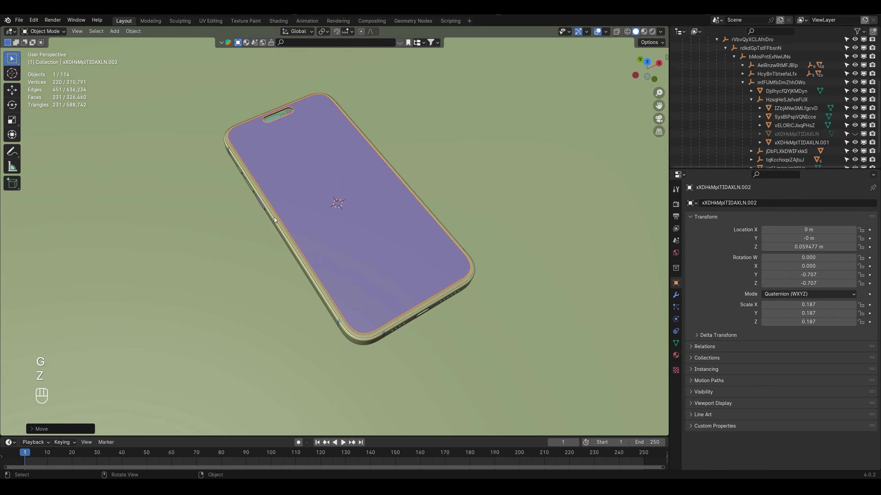
Step: Fill the camera cutout in the duplicated panel with a face from its surrounding edge loop
scroll(259, 213, up, 5)
middle_drag(187, 216, 353, 232)
key(Tab)
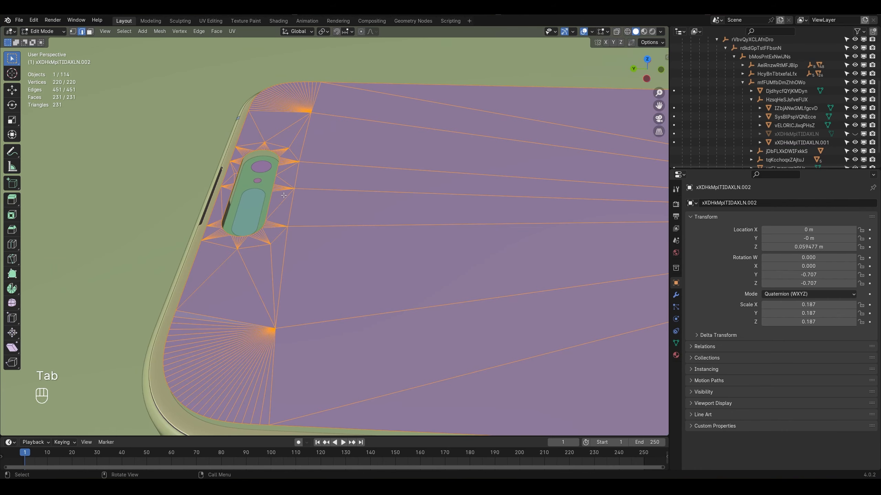
middle_drag(283, 195, 321, 193)
scroll(320, 193, up, 2)
double_click(244, 220)
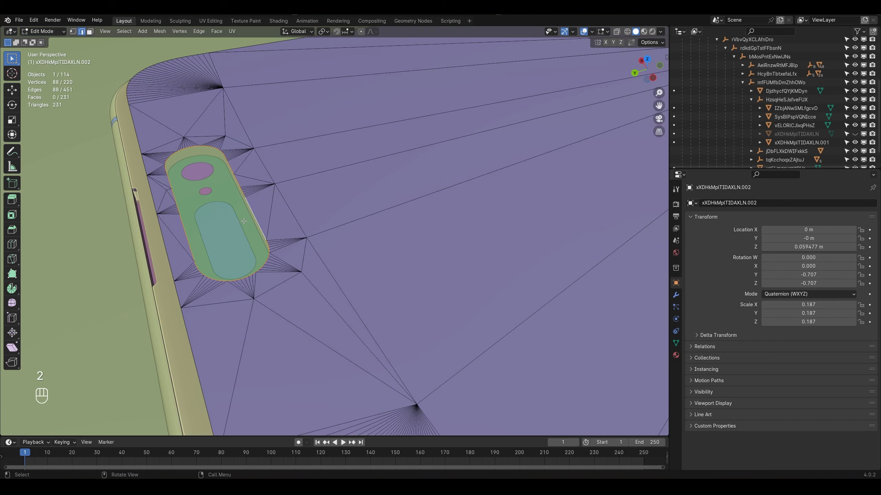
key(f)
key(Tab)
scroll(349, 214, down, 6)
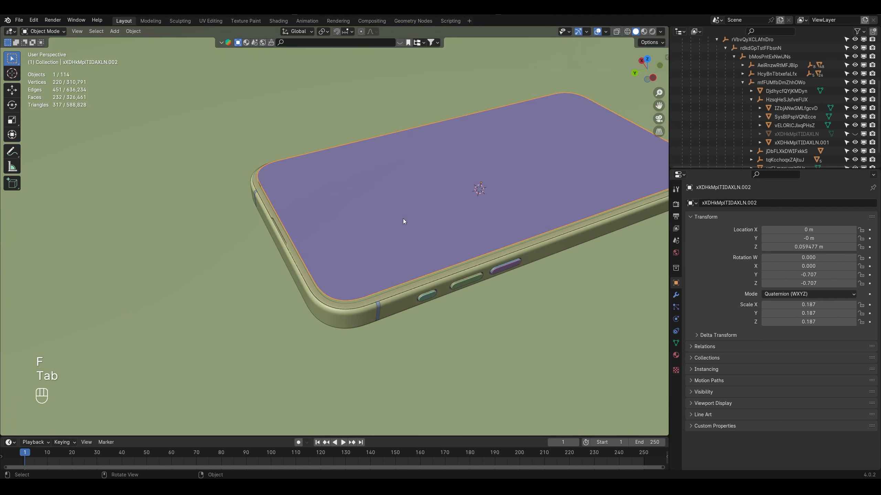
key(Tab)
key(Tab)
scroll(510, 231, down, 4)
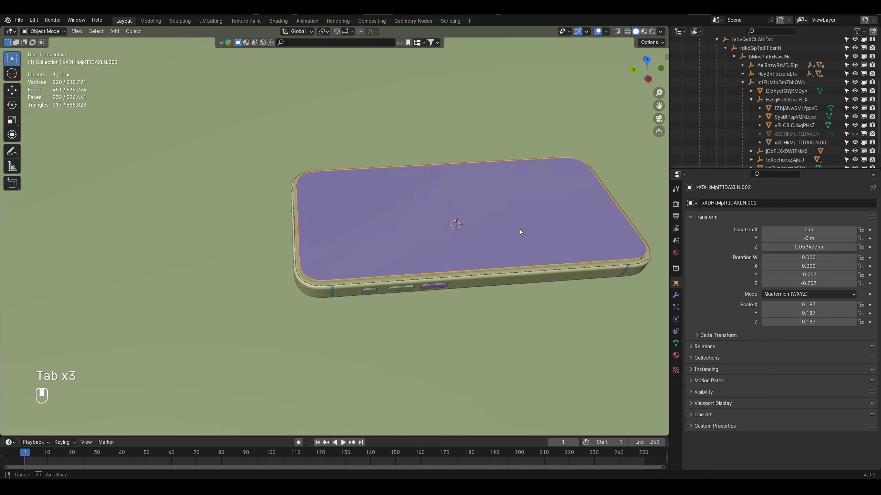
Step: Rename the duplicated panel as mask and move it into the bg collection
middle_drag(520, 229, 514, 215)
scroll(677, 80, up, 4)
click(682, 76)
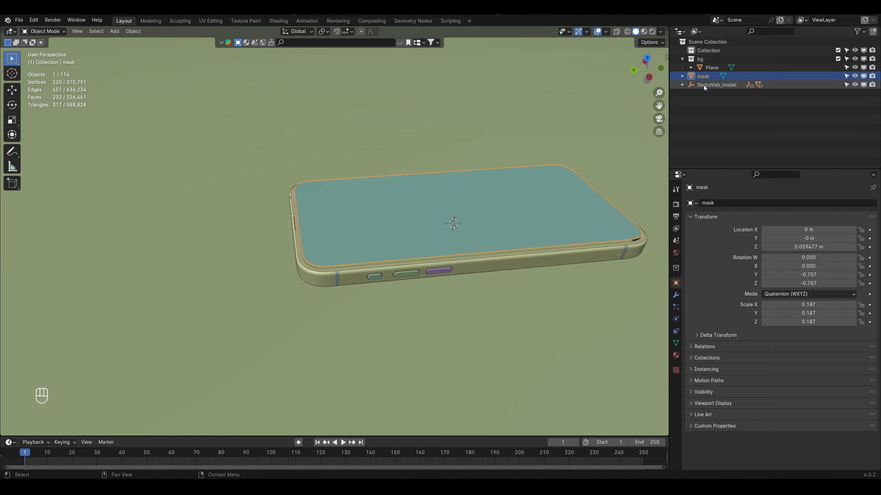
drag(704, 76, 703, 60)
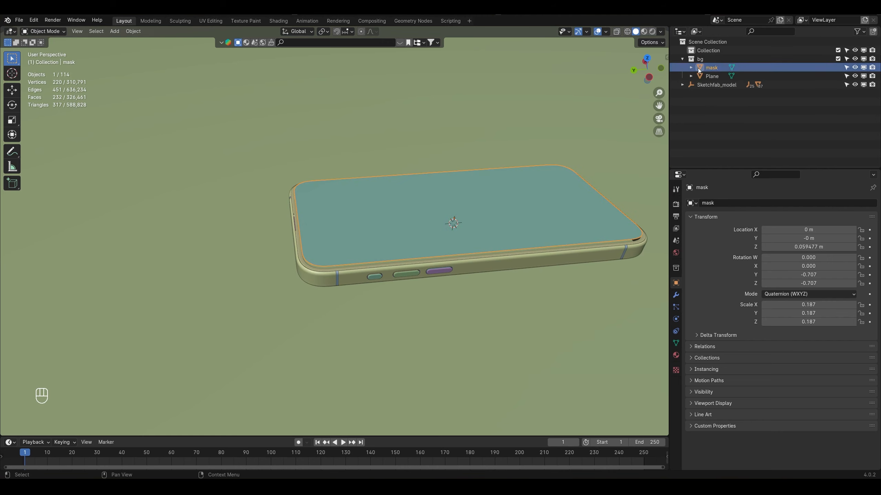
Step: Rename the background plane as table
double_click(723, 77)
text(tab)
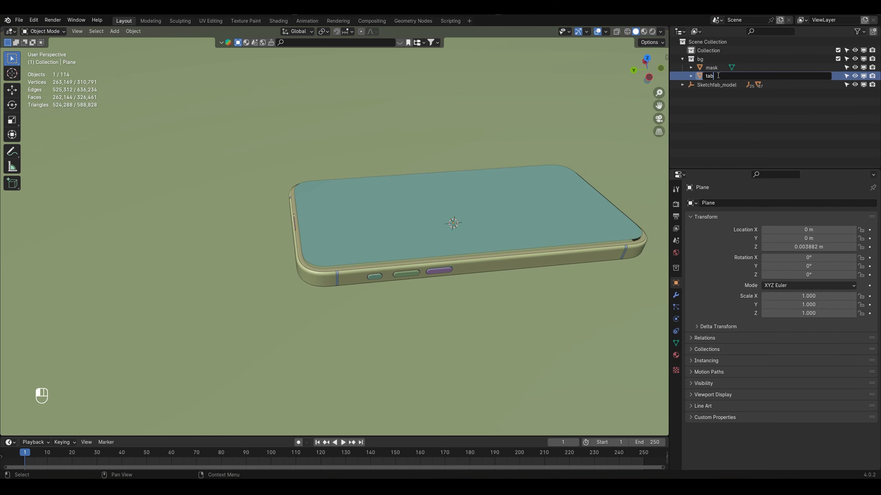
text(le)
key(Return)
Step: Raise the mask panel along Z to about 0.27 m, above the phone frame
middle_drag(419, 243, 371, 225)
click(440, 244)
key(g)
key(z)
Step: Extrude the mask panel's outer edge loop downward along Z by about 0.18 m to form side walls
key(Tab)
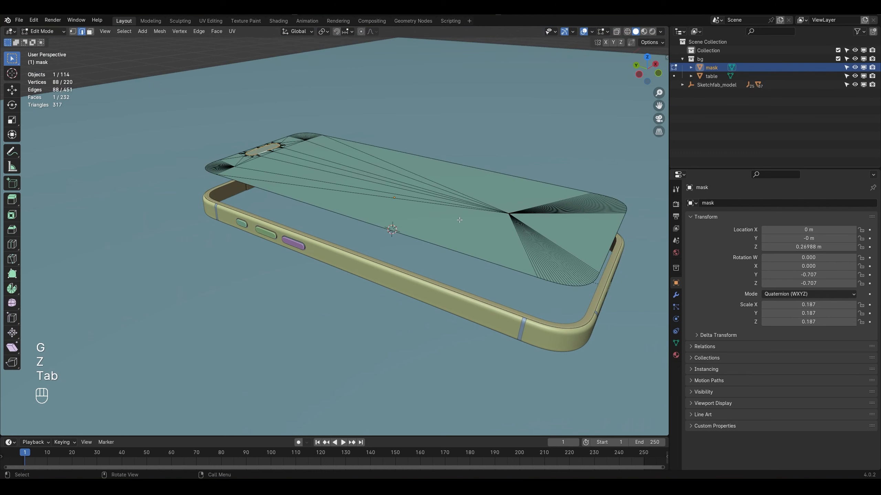
alt+click(477, 260)
key(e)
key(z)
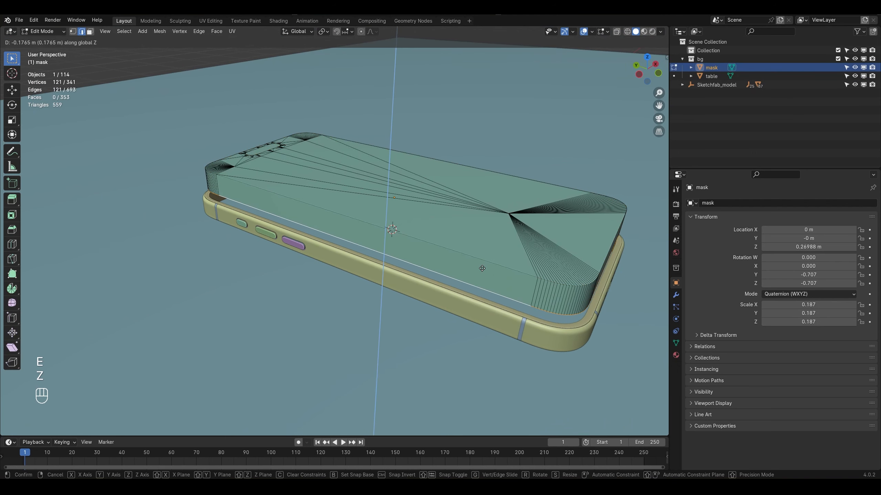
click(482, 268)
Step: In the right side view, lower the bottom edge loop of the mask's walls about 0.72 m along Z
key(Tab)
middle_drag(487, 264, 501, 235)
key(KP_3)
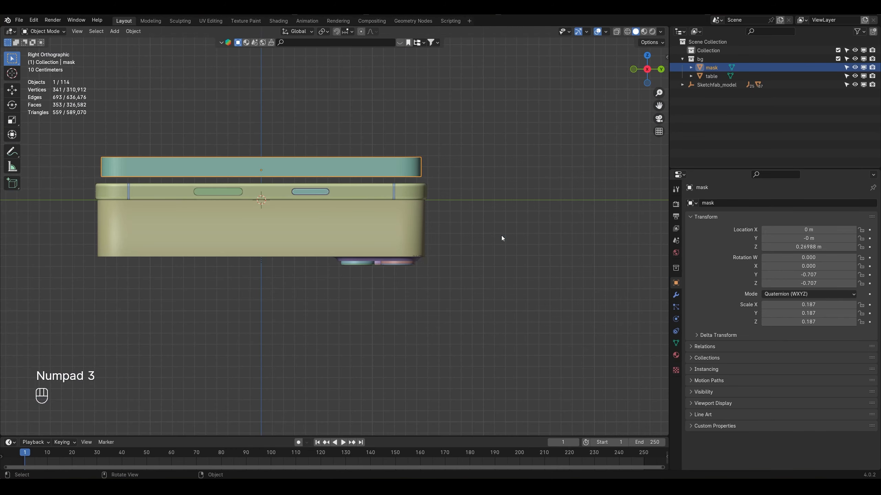
key(Tab)
key(g)
key(z)
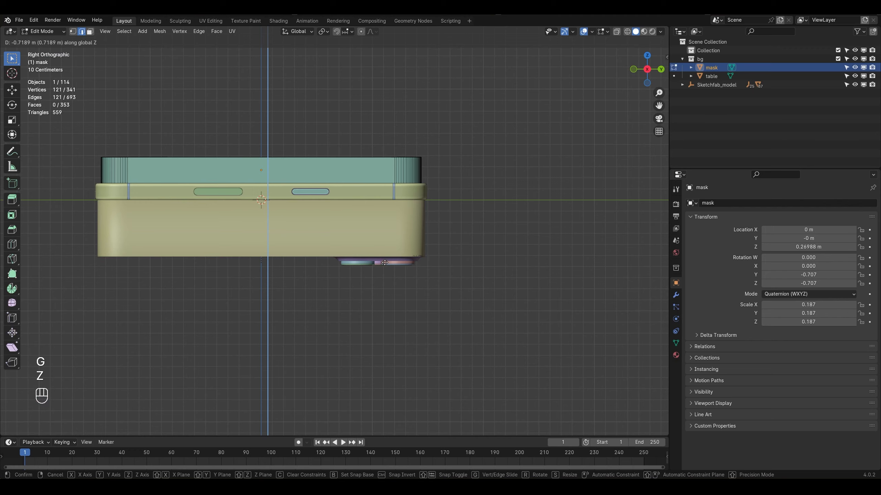
click(384, 263)
Step: Apply the scale of the mask object
middle_drag(385, 262, 453, 229)
key(Tab)
key(ctrl+a)
click(446, 247)
Step: Try adding three horizontal loop cuts around the mask's side walls
scroll(445, 244, down, 2)
key(Tab)
key(ctrl+r)
scroll(458, 285, up, 2)
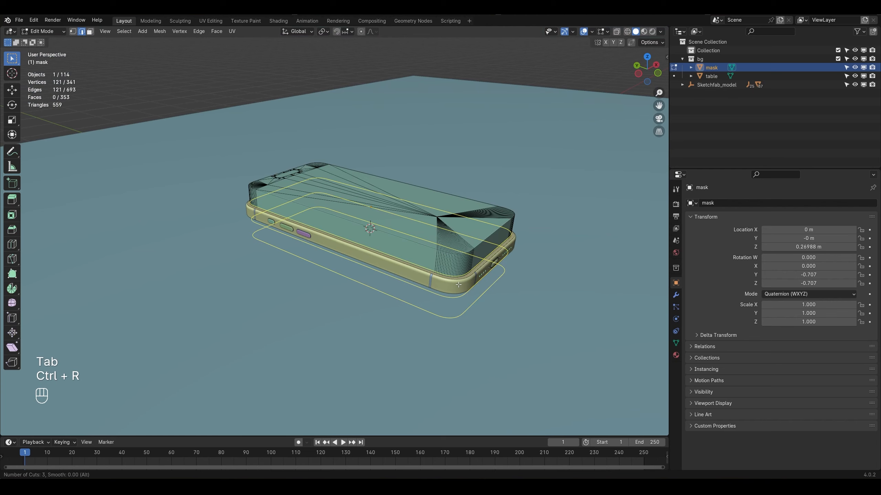
key(ctrl+z)
key(Tab)
Step: Add a series of horizontal loop cuts around the mask's side walls
key(Tab)
key(ctrl+r)
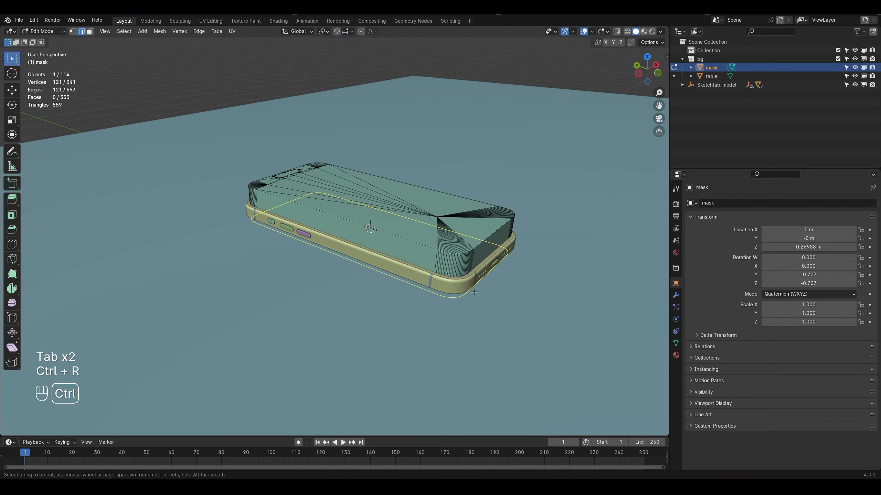
scroll(474, 293, up, 3)
middle_drag(474, 292, 454, 285)
key(Tab)
Step: Set the mask object's viewport display to Bounds so the phone's interior can be seen
click(712, 76)
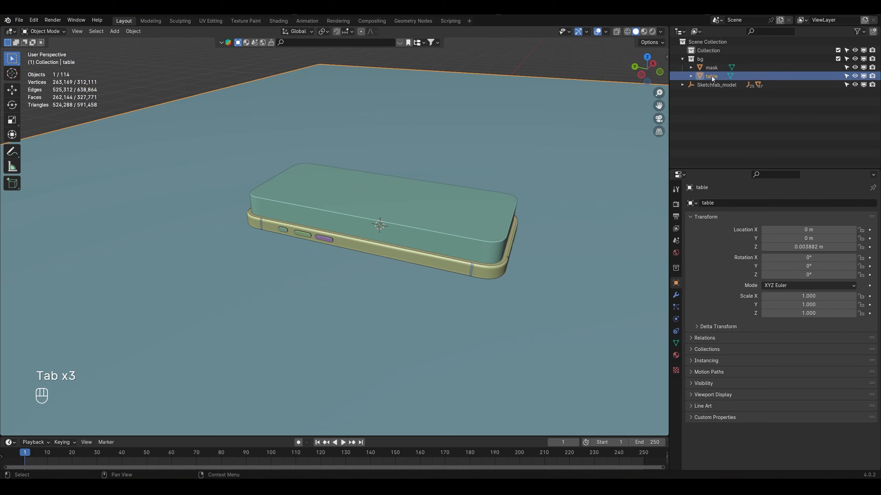
click(711, 67)
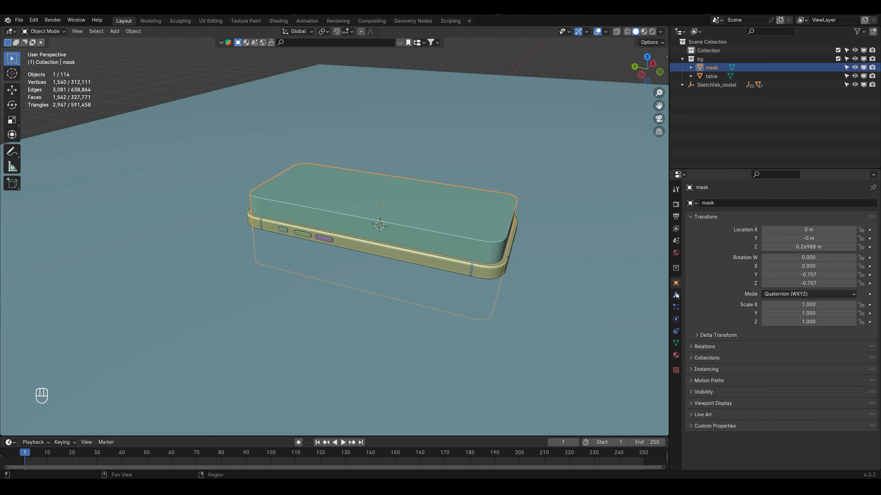
click(709, 403)
scroll(719, 393, down, 4)
click(778, 429)
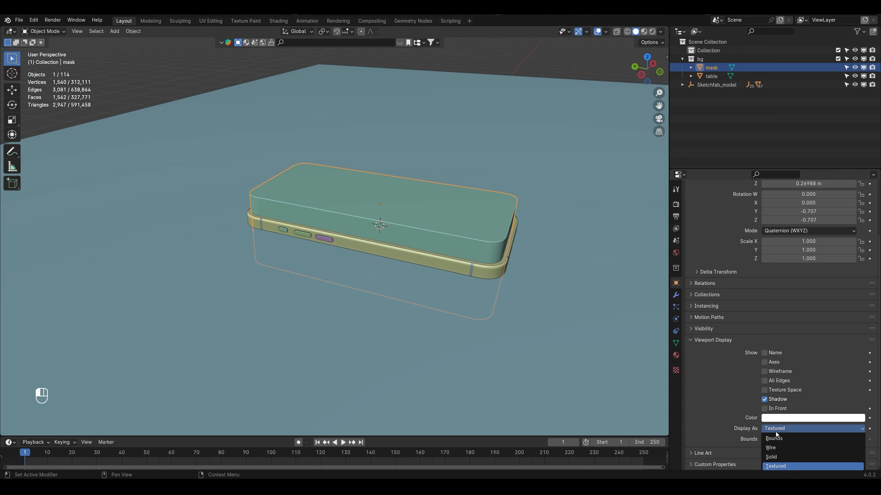
click(776, 440)
mouse_move(476, 336)
middle_down()
mouse_move(466, 312)
mouse_move(448, 330)
mouse_move(487, 324)
middle_up()
scroll(461, 312, up, 3)
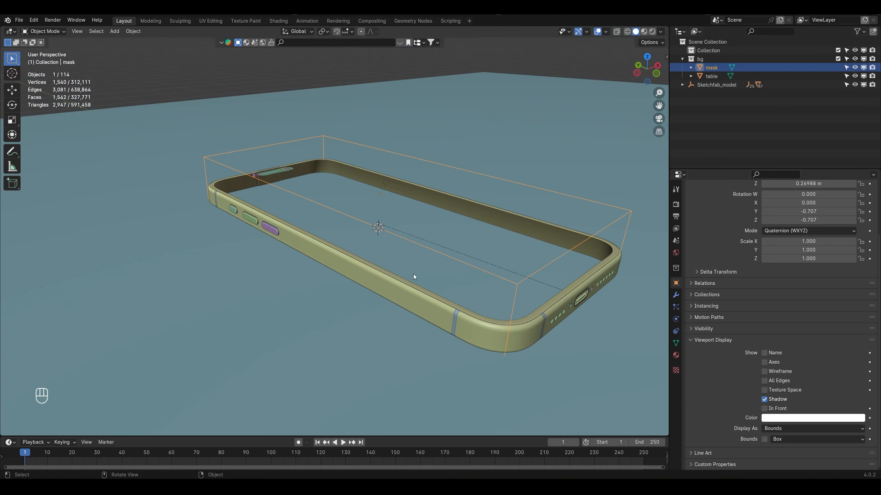
Step: Try cutting the mask's shape out of the table with a Boolean Difference modifier
shift+middle_drag(466, 276, 417, 264)
middle_drag(437, 276, 431, 268)
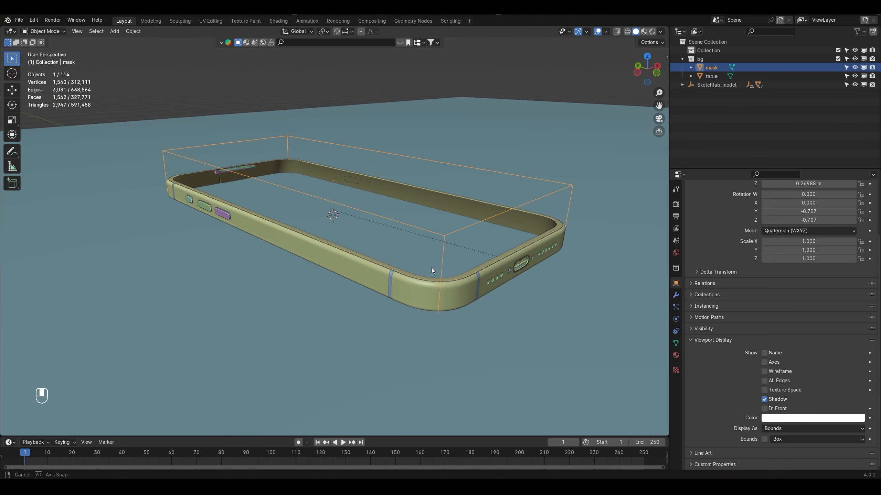
middle_drag(496, 281, 489, 281)
click(583, 278)
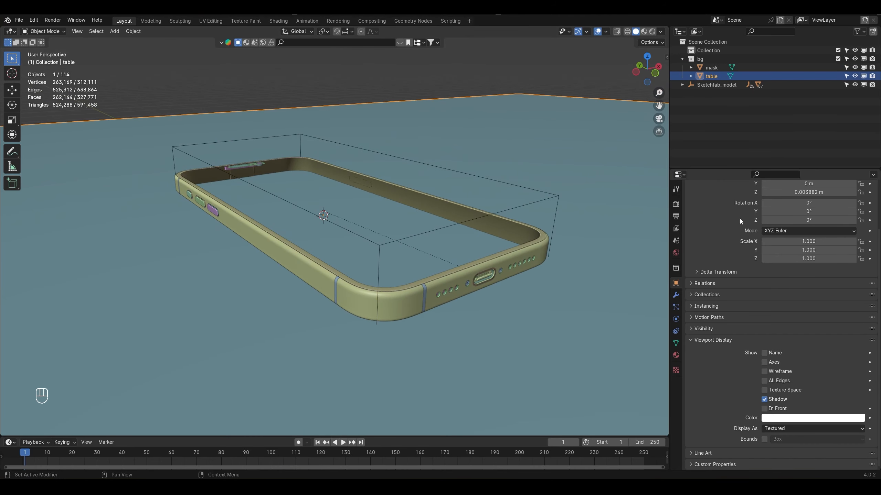
click(675, 295)
click(813, 202)
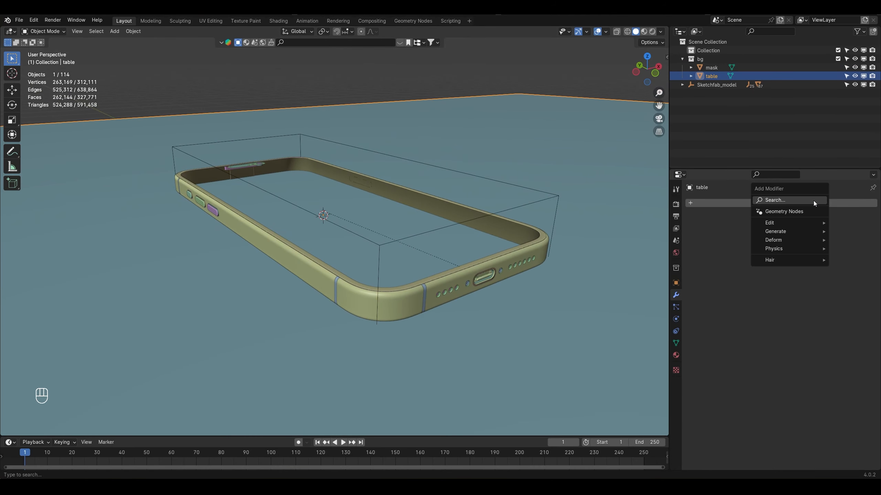
mouse_move(784, 232)
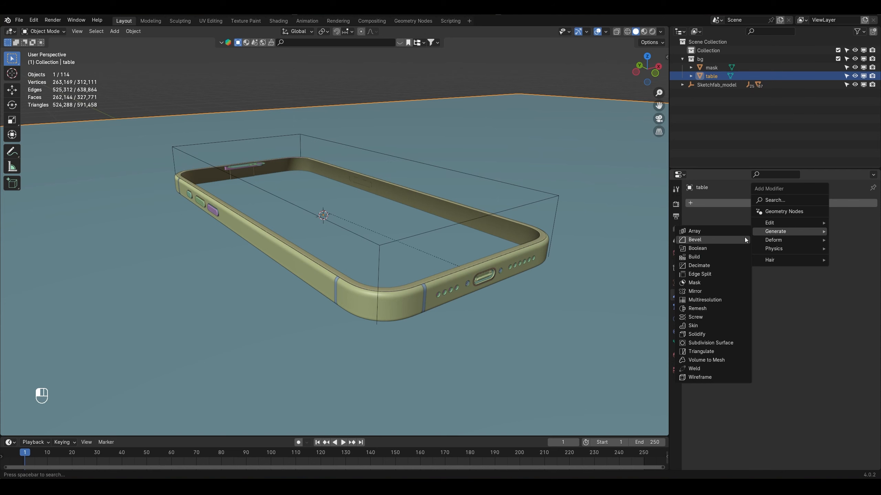
click(709, 247)
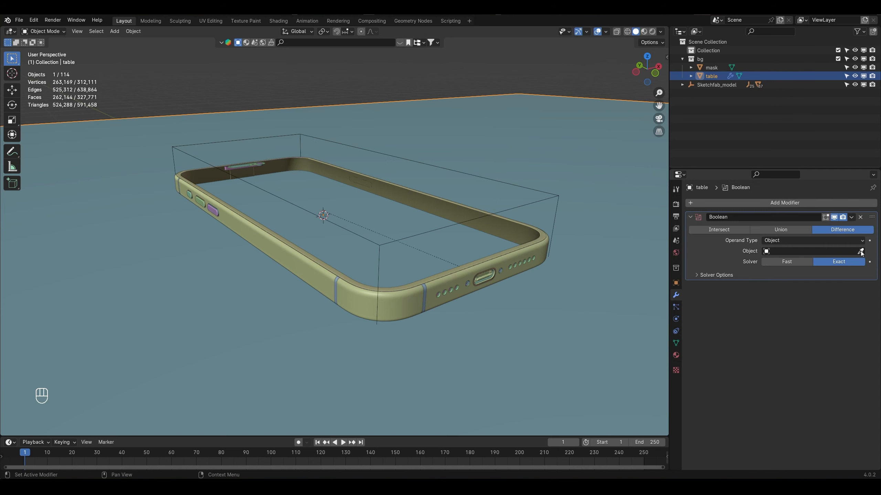
click(709, 66)
middle_drag(416, 215, 541, 233)
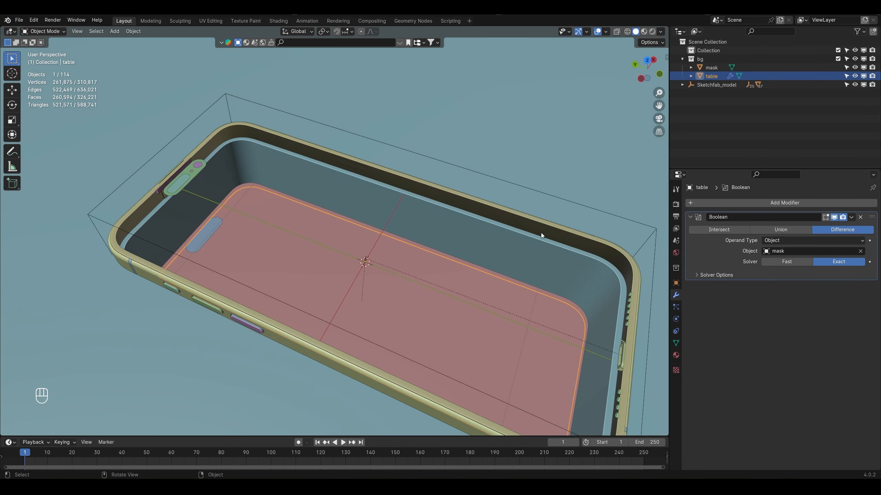
Step: Try scaling the mask up slightly so the table opening reaches the phone frame
key(KP_7)
middle_drag(328, 275, 312, 176)
scroll(548, 248, down, 2)
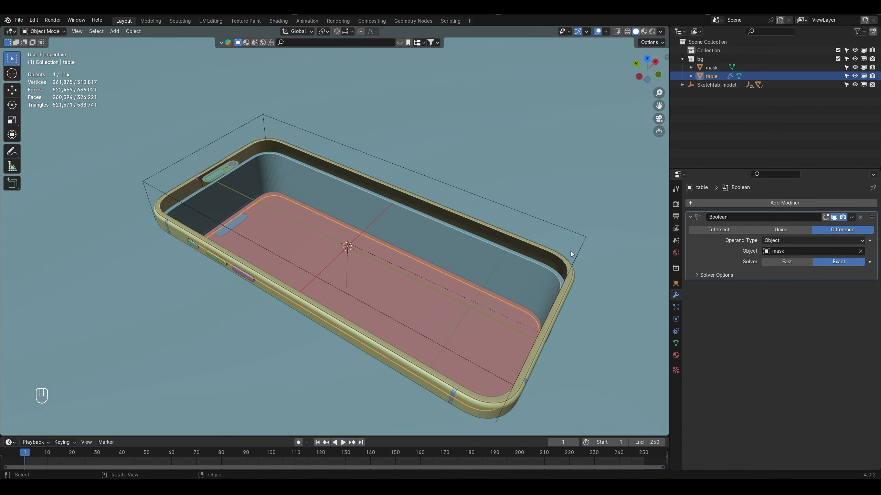
click(580, 254)
key(s)
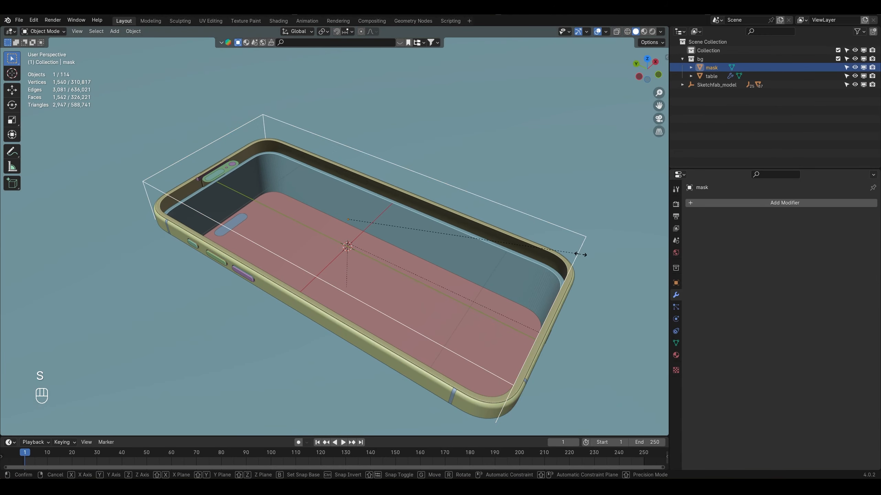
click(586, 253)
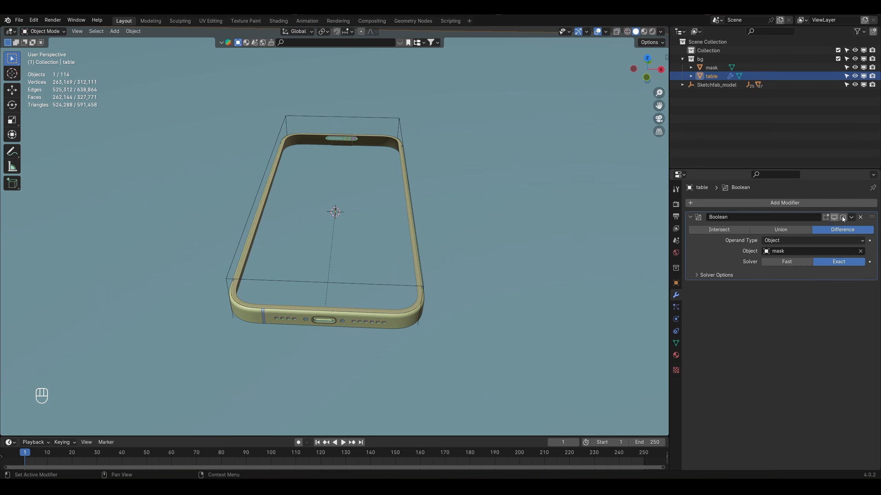
Step: Check the table's mesh density in Edit Mode and remove its Boolean modifier
middle_drag(556, 210, 530, 204)
key(Tab)
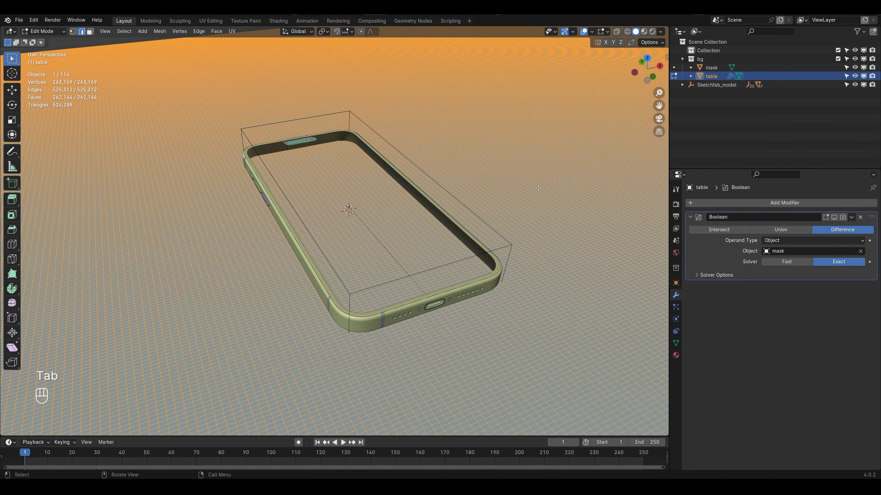
scroll(538, 188, down, 3)
right_click(533, 184)
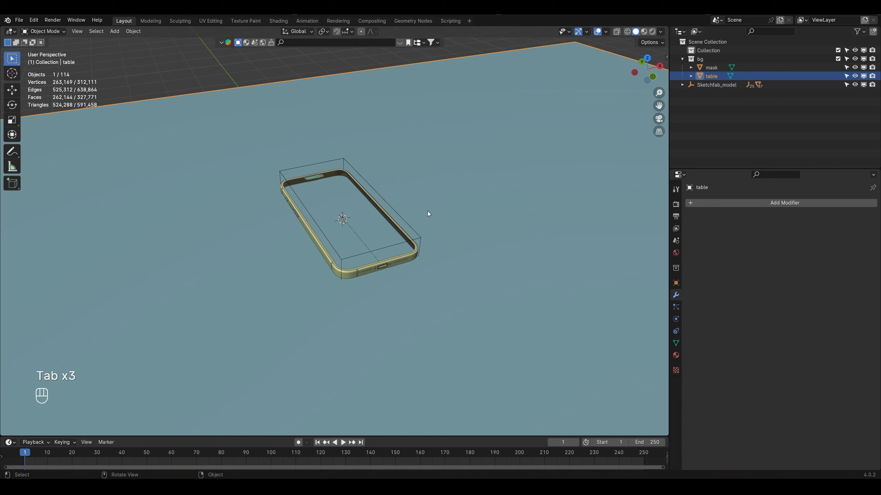
Step: Add a Decimate modifier in Un-Subdivide mode to the table and turn on the wireframe overlay
click(761, 203)
mouse_move(741, 202)
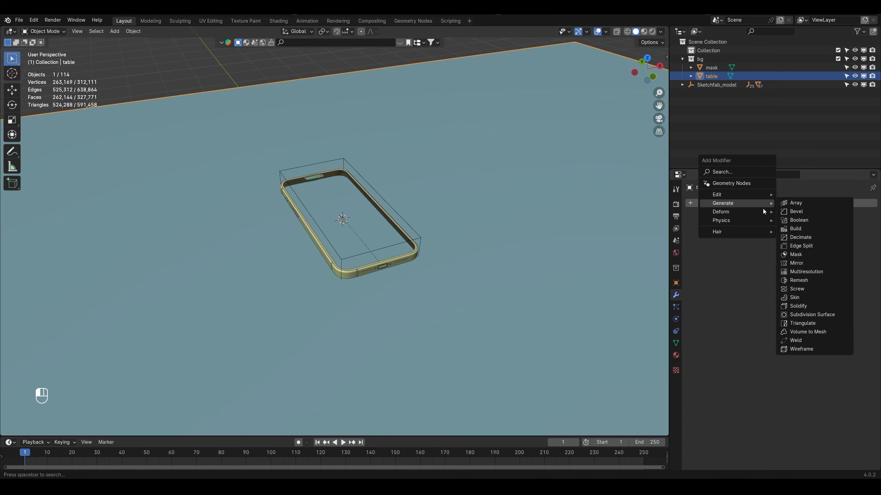
click(798, 237)
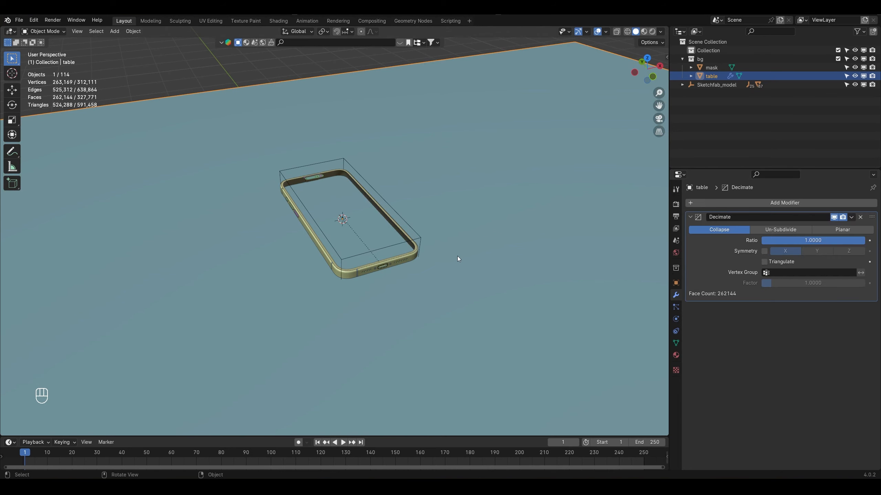
scroll(458, 259, up, 3)
click(780, 229)
click(606, 31)
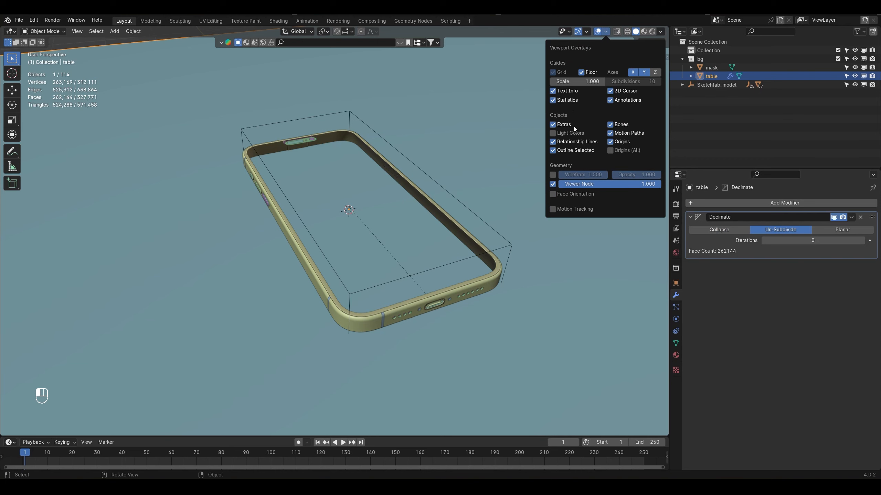
click(553, 175)
Step: Tune the Un-Subdivide iterations starting from 2, and apply the Decimate modifier to the table
click(812, 240)
text(2)
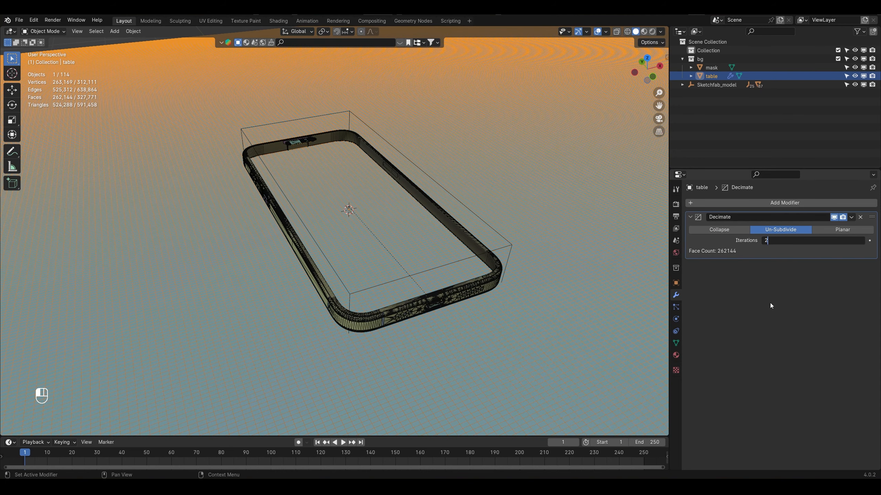
key(Return)
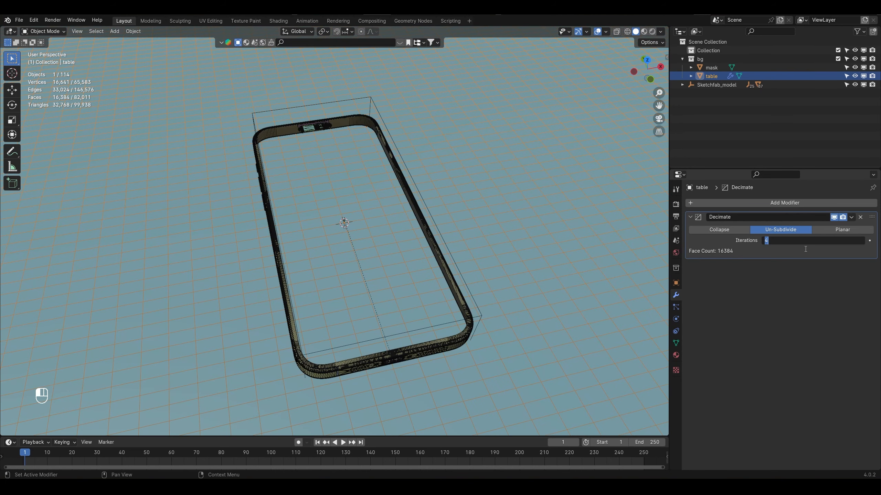
key(Return)
click(851, 217)
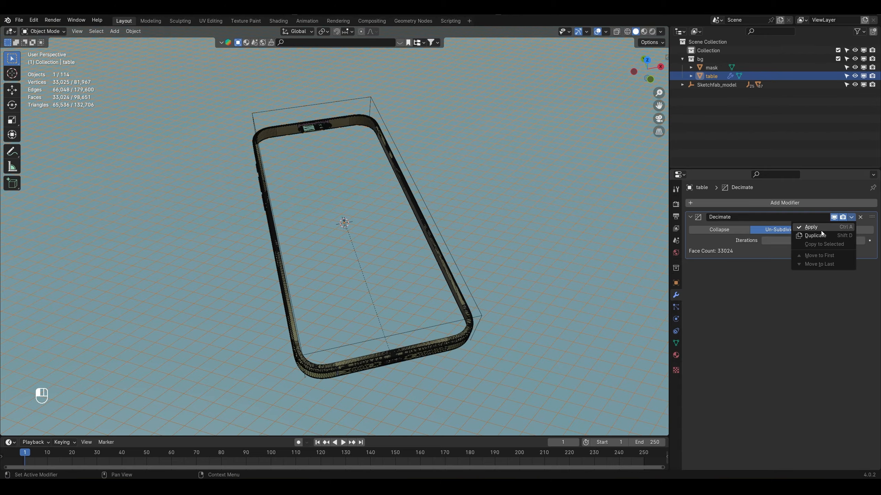
click(821, 231)
middle_drag(423, 249, 448, 273)
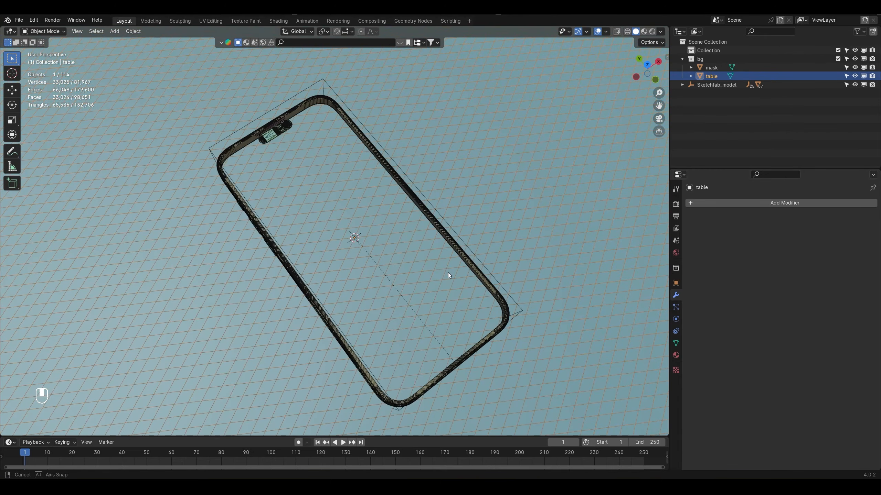
key(Tab)
key(Tab)
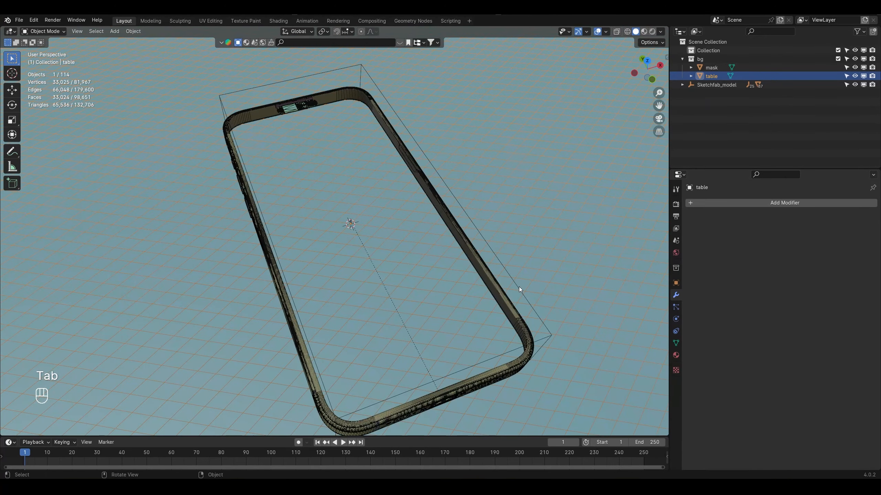
Step: Scale the mask uniformly by about 1.035 so it overlaps the phone frame, and apply its scale
click(519, 286)
mouse_move(519, 287)
middle_down()
mouse_move(509, 284)
mouse_move(520, 288)
middle_up()
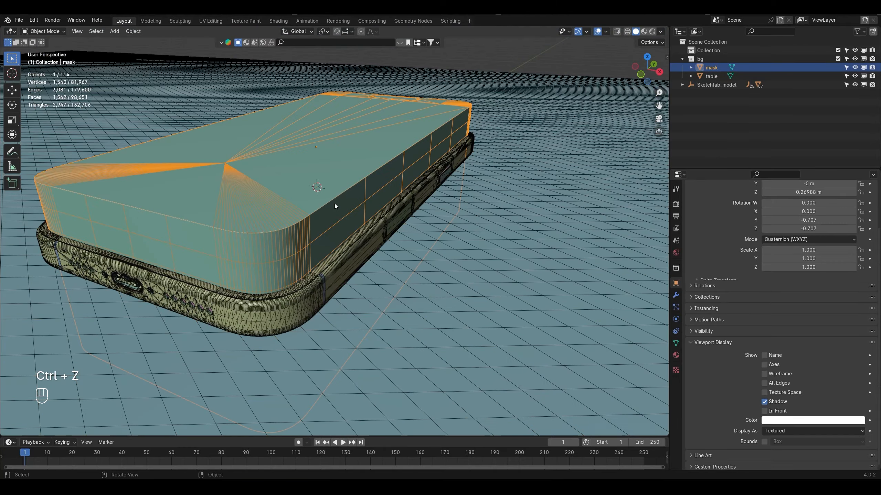
key(s)
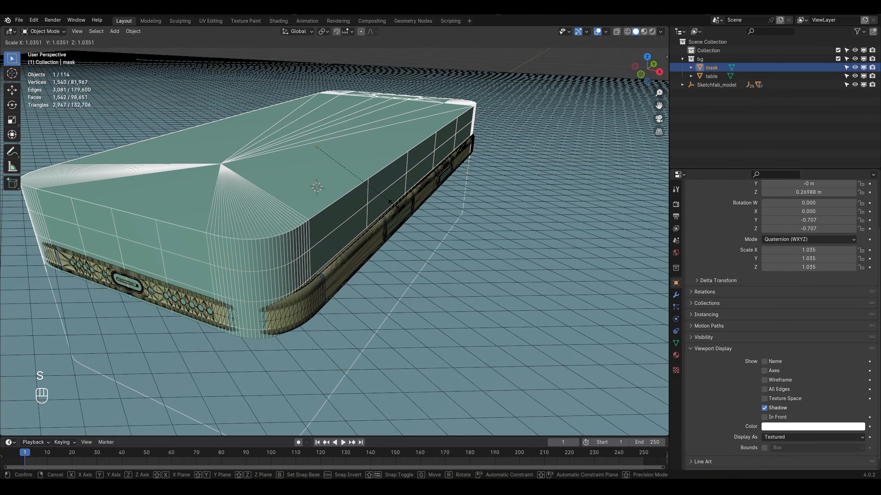
click(391, 205)
mouse_move(334, 223)
middle_down()
mouse_move(431, 260)
mouse_move(320, 217)
middle_up()
key(ctrl+a)
click(446, 179)
Step: Turn off the wireframe overlay and set the mask's viewport display to Bounds
middle_drag(442, 196, 404, 196)
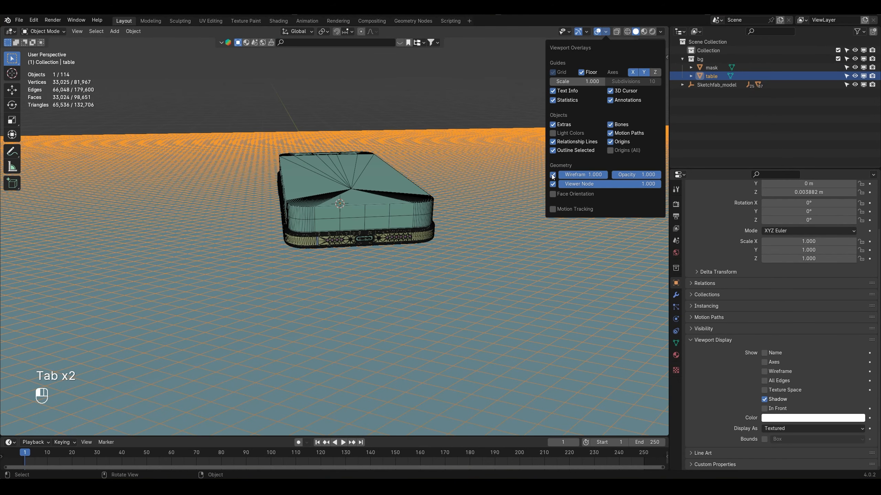
click(553, 174)
click(375, 237)
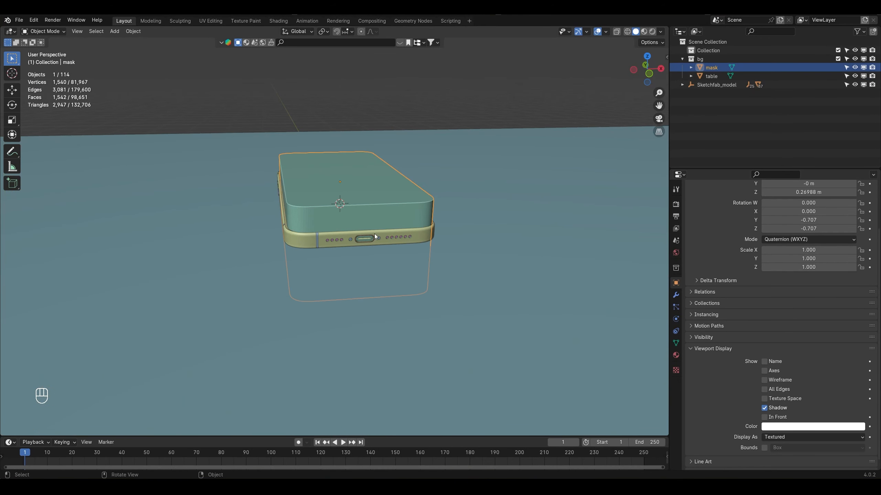
click(802, 436)
click(783, 401)
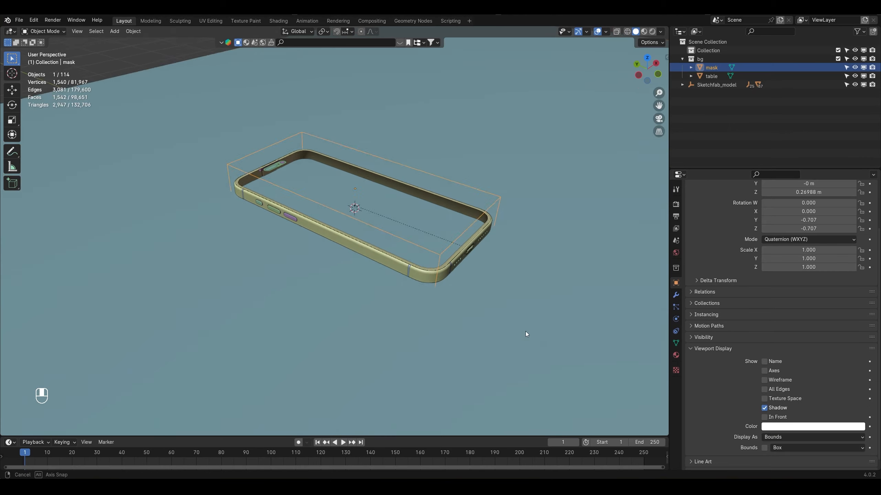
Step: Add a Boolean Difference modifier to the decimated table with the mask as its object
click(527, 334)
click(675, 294)
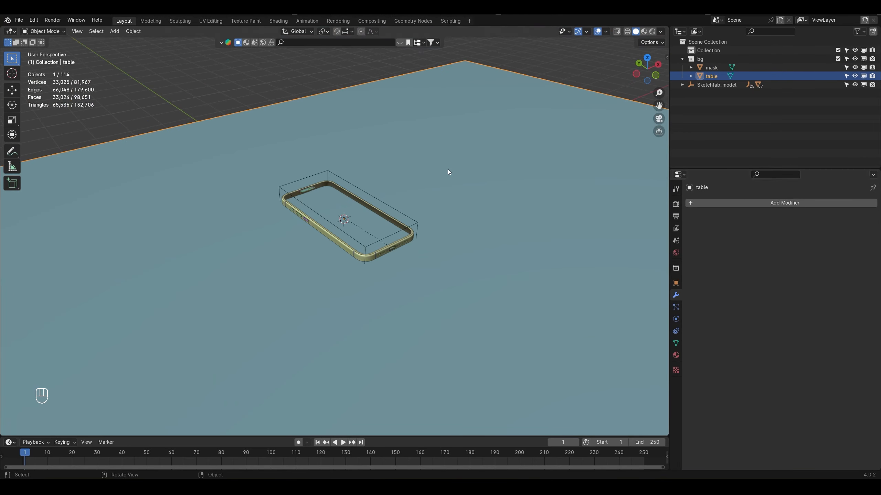
click(800, 205)
mouse_move(797, 206)
click(691, 223)
scroll(514, 267, up, 4)
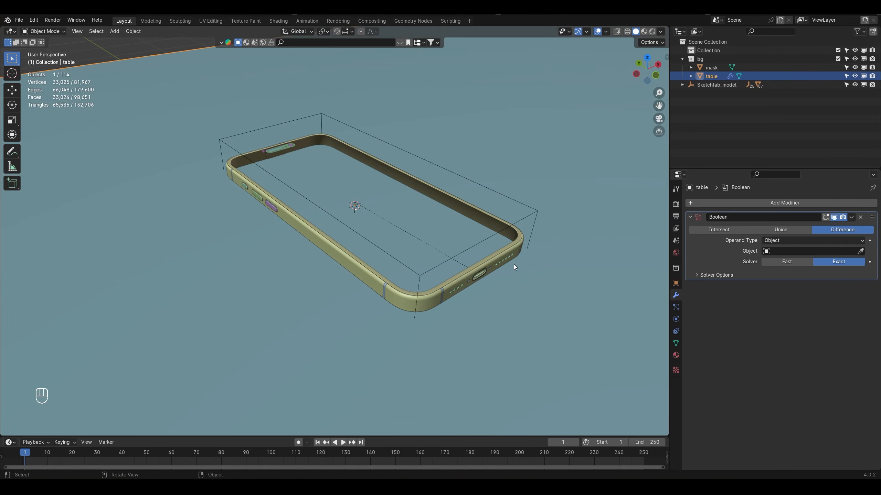
click(540, 210)
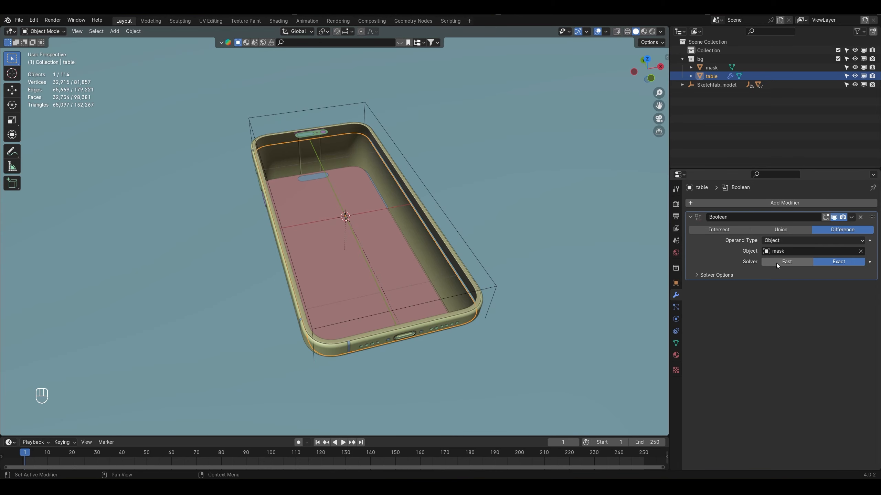
Step: Set the table's Boolean solver to Fast and check the cut edge inside the phone frame
click(776, 262)
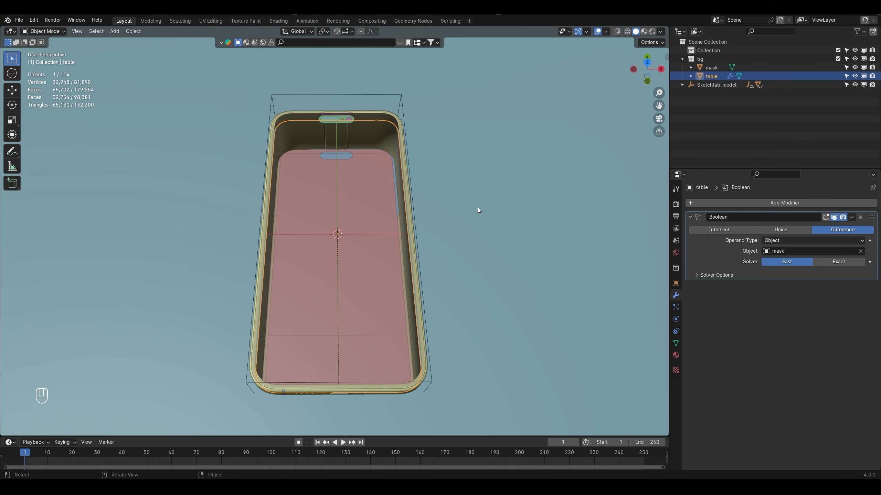
middle_drag(477, 208, 505, 207)
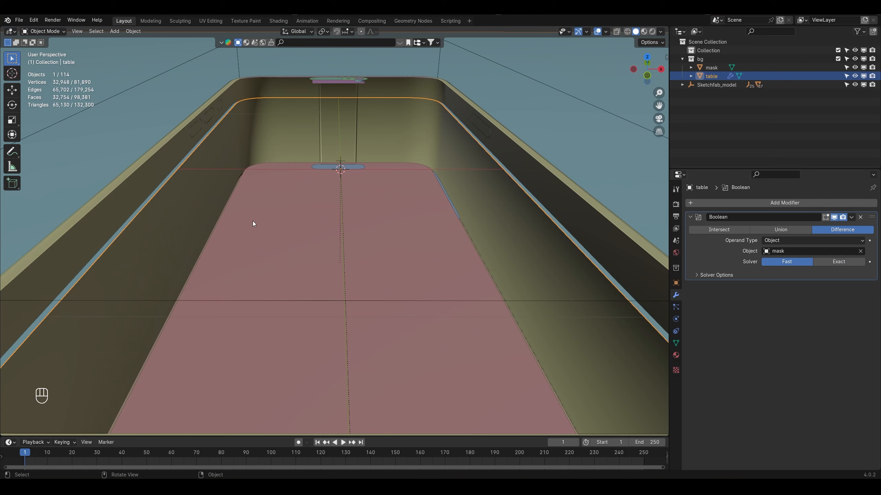
scroll(157, 249, down, 3)
scroll(253, 235, up, 2)
middle_drag(354, 221, 357, 232)
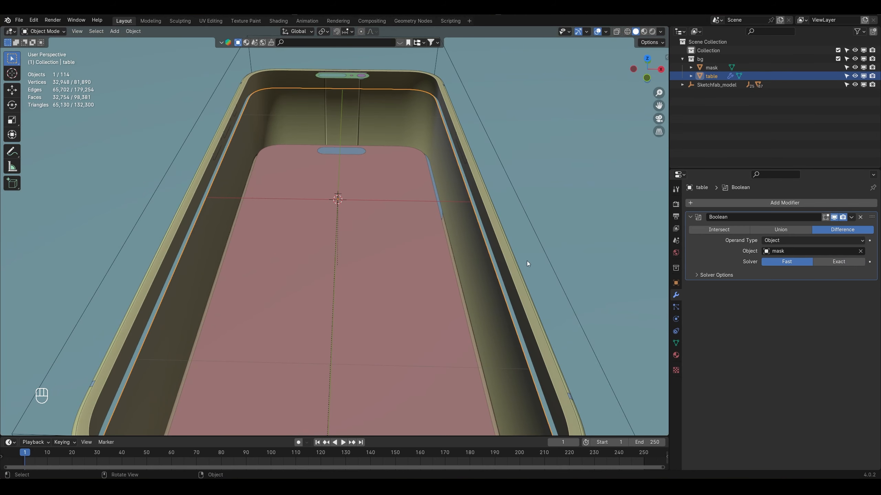
Step: Scale the mask along X by about 1.006 to hide the table strips along the frame's long sides
click(553, 269)
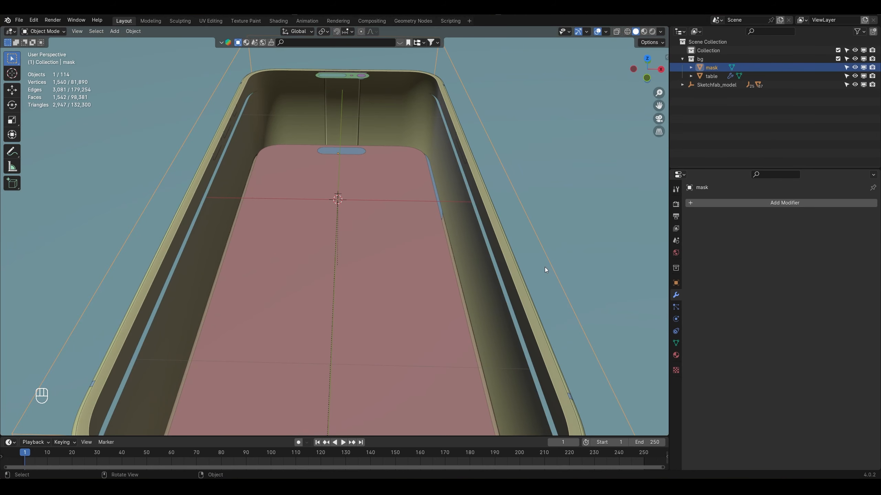
key(s)
key(x)
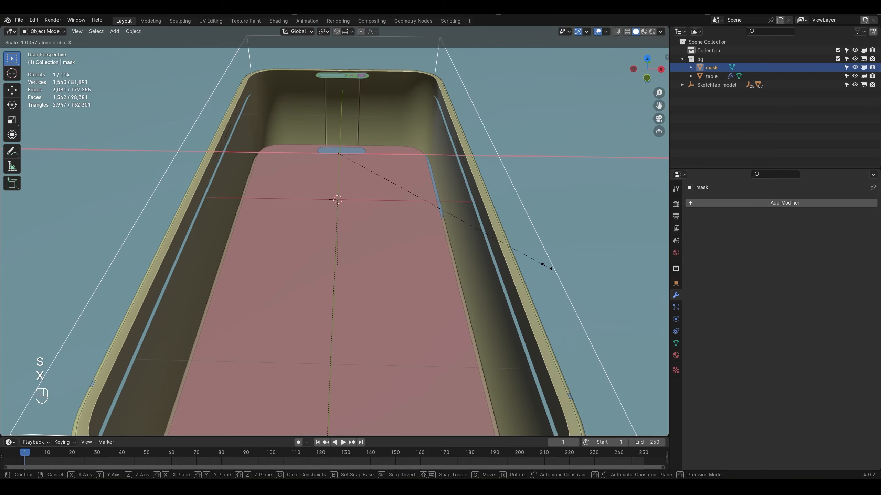
click(545, 267)
scroll(544, 269, down, 5)
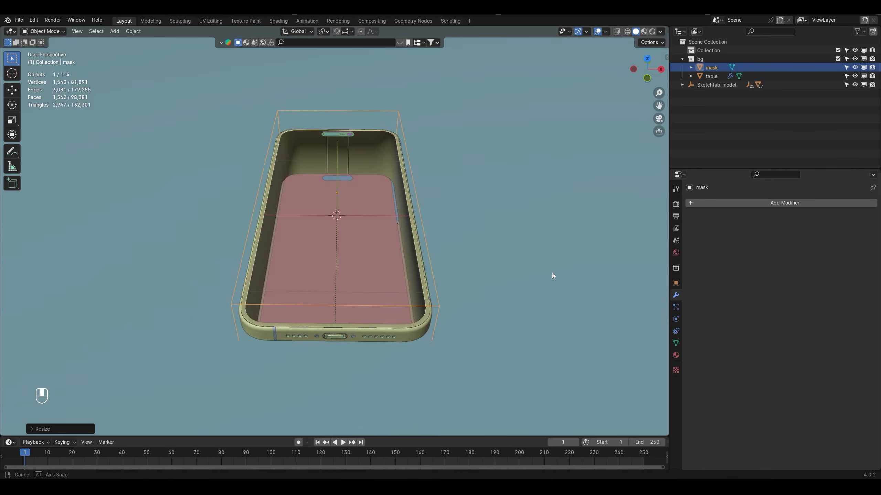
middle_drag(552, 273, 531, 244)
Step: Apply the Boolean modifier to the table
click(500, 247)
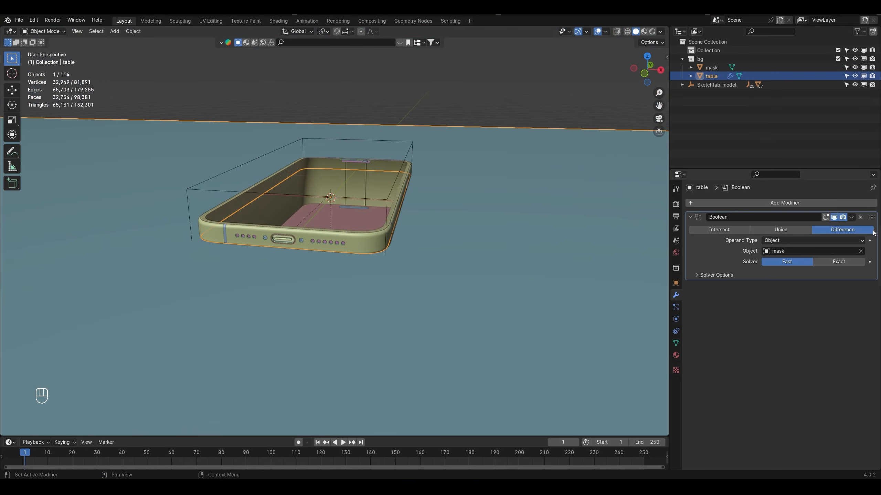
click(851, 217)
click(840, 226)
middle_drag(556, 241, 525, 242)
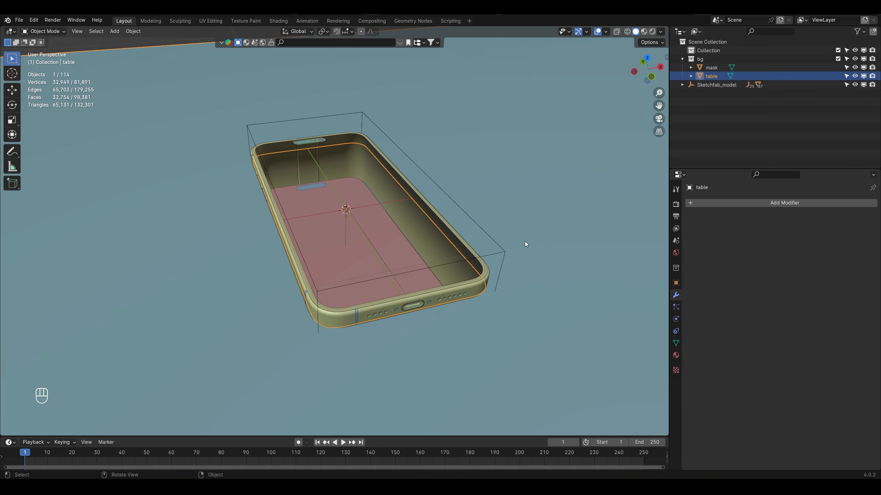
Step: Hide the mask object in the viewport
click(503, 253)
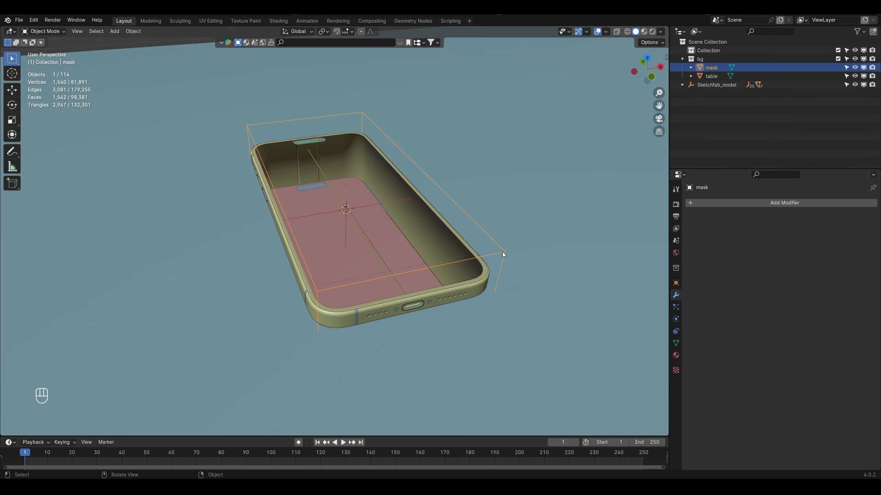
click(855, 68)
middle_drag(503, 242, 345, 252)
Step: Fill the pill-shaped cutout in the pink panel at the bottom of the phone frame with a face
click(345, 252)
scroll(337, 235, up, 3)
key(KP_7)
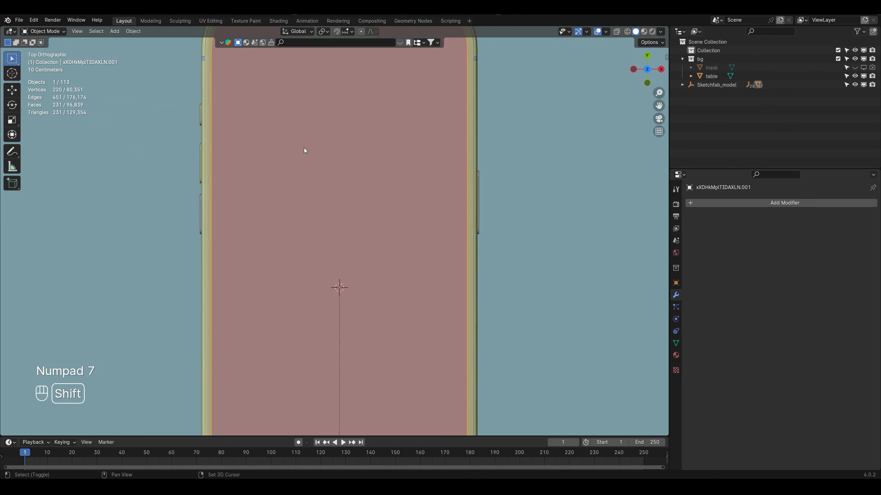
key(Tab)
middle_drag(304, 151, 293, 212)
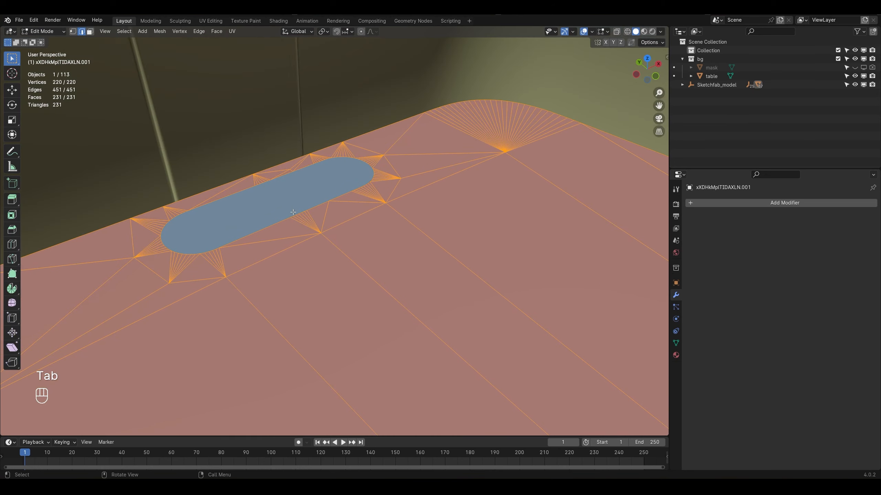
key(2)
alt+click(293, 213)
key(f)
key(Tab)
scroll(437, 255, down, 3)
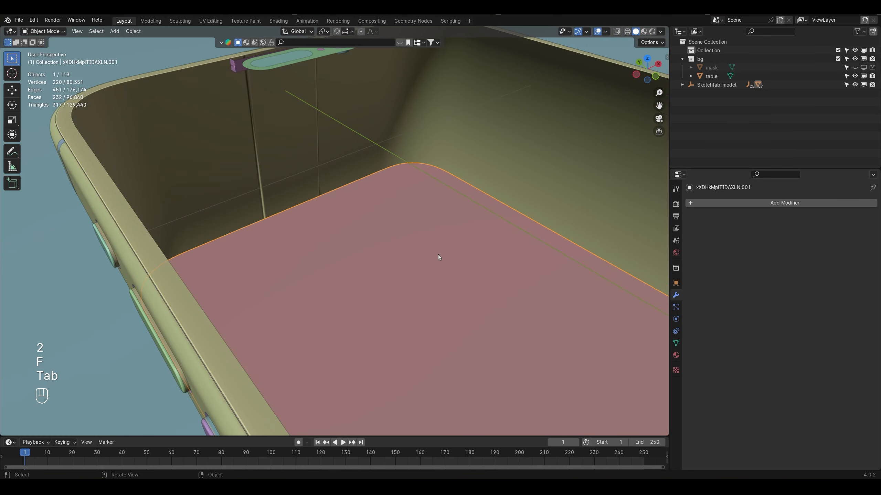
Step: Scale the bottom panel along X by about 1.015 and apply its object transform
scroll(438, 257, down, 3)
key(KP_7)
key(s)
key(x)
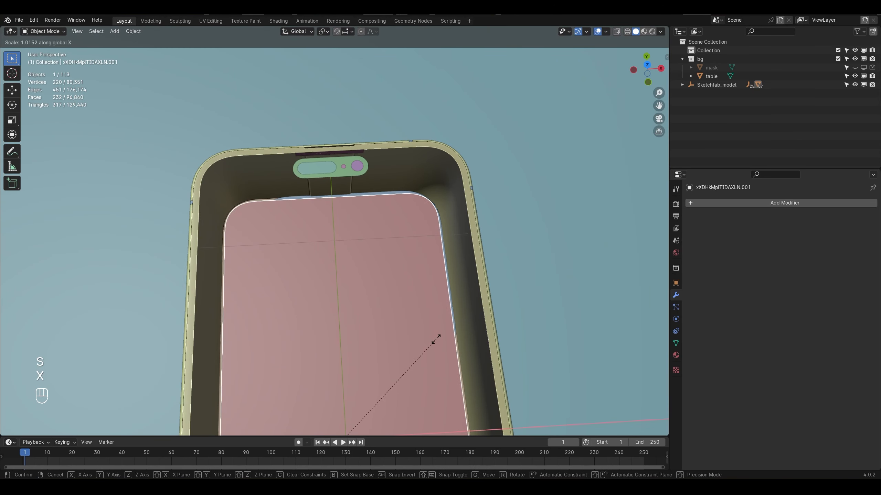
click(436, 338)
middle_drag(436, 338, 489, 292)
key(ctrl+a)
click(499, 285)
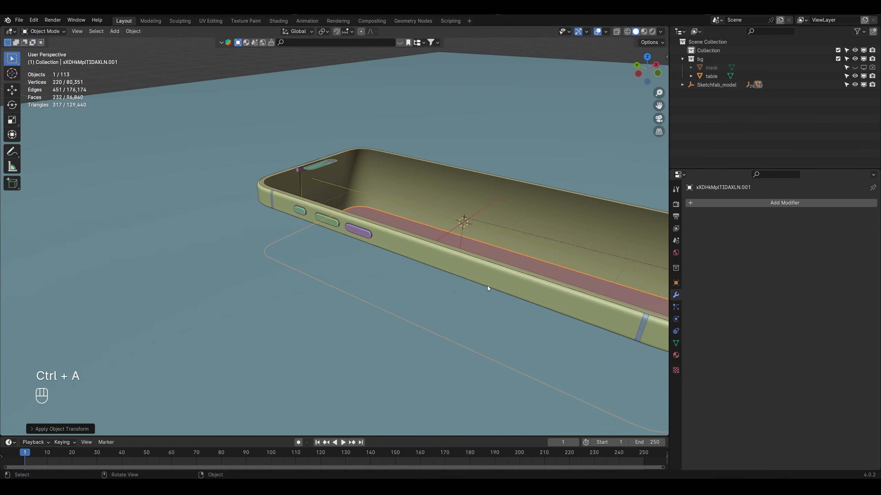
scroll(487, 286, down, 3)
Step: Select the whole Sketchfab_model hierarchy and clear its parenting while keeping the objects in place
click(512, 264)
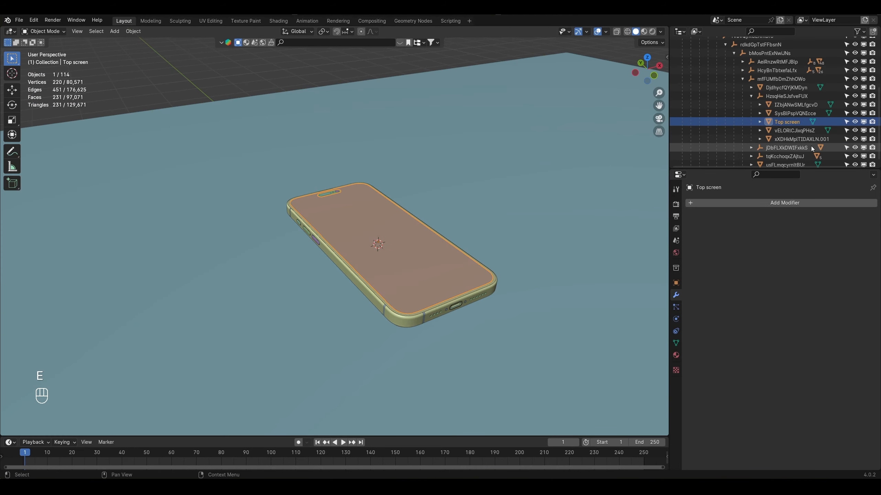
middle_drag(451, 222, 642, 142)
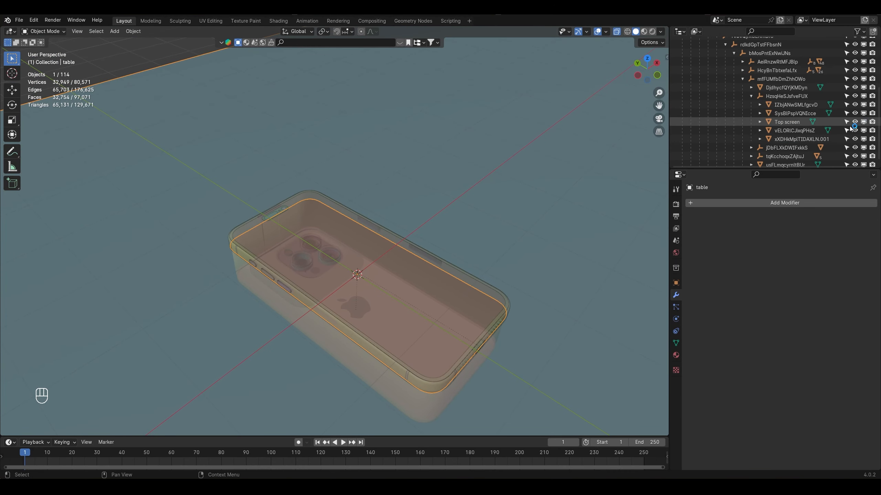
click(697, 85)
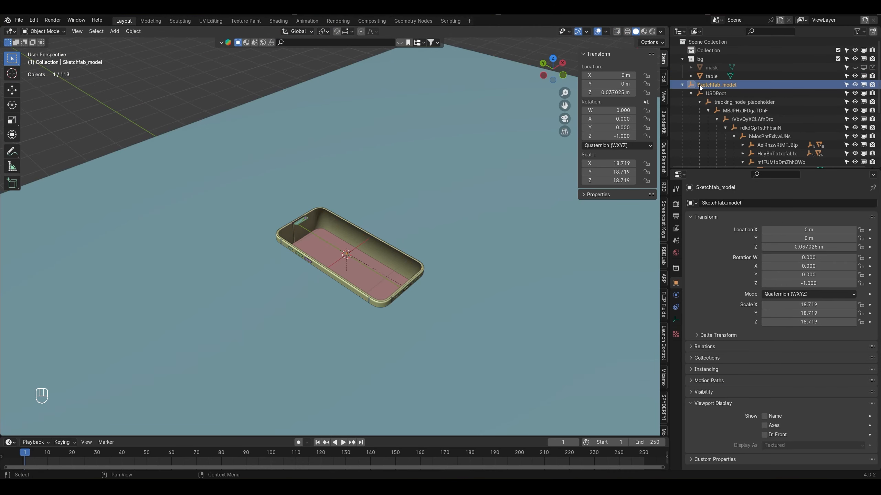
right_click(699, 85)
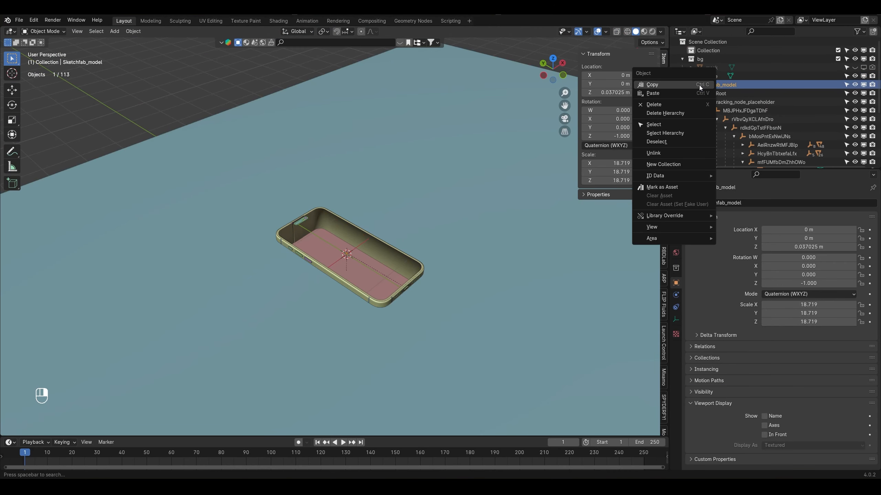
click(659, 137)
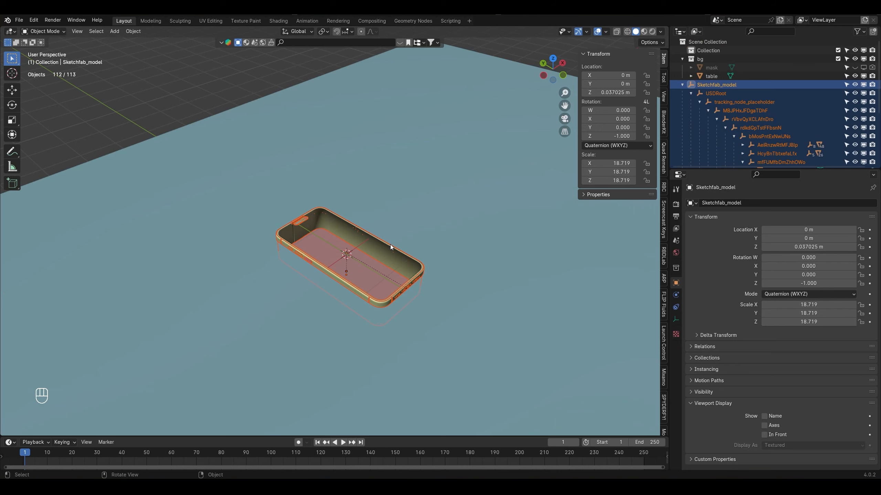
key(alt+p)
click(390, 244)
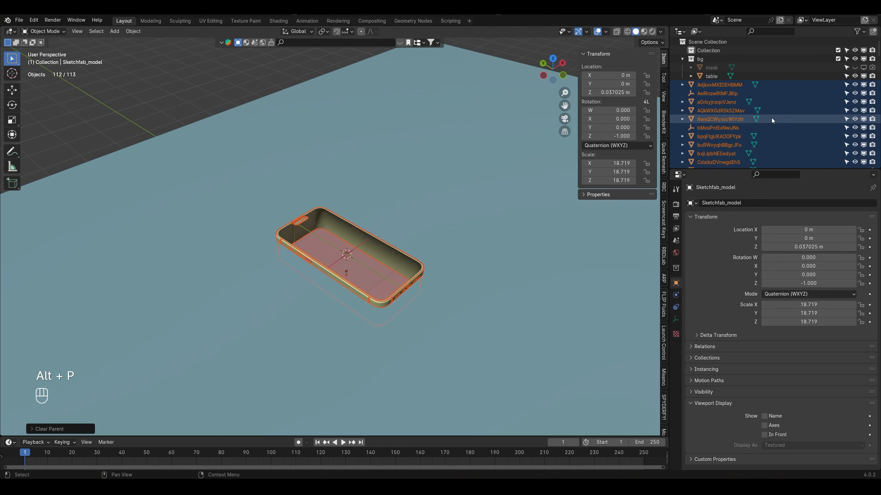
click(703, 85)
click(696, 93)
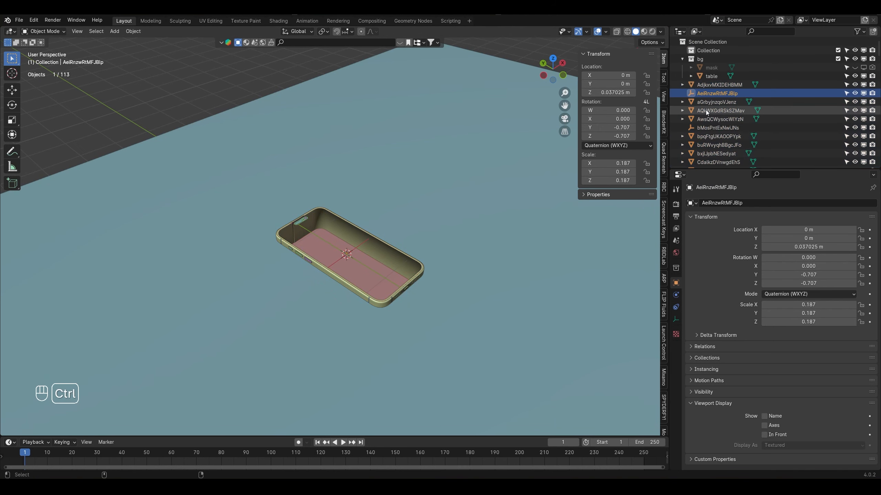
ctrl+click(706, 128)
scroll(707, 146, down, 3)
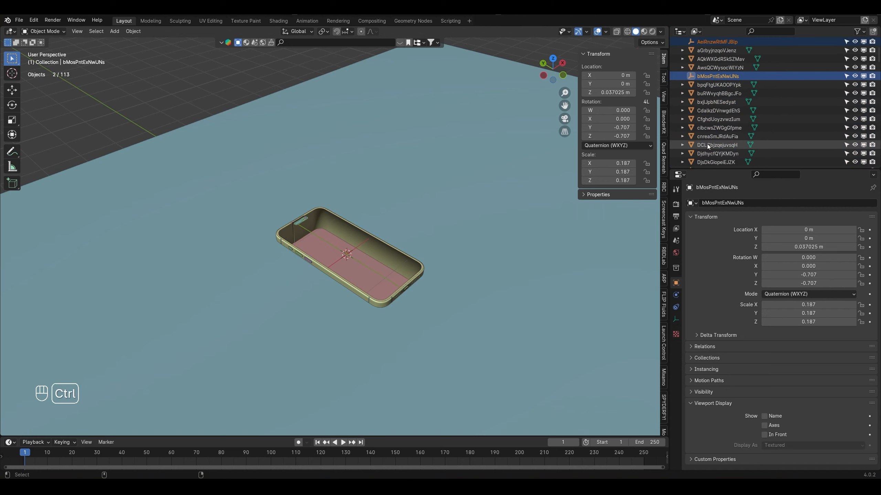
scroll(709, 149, down, 4)
ctrl+click(702, 93)
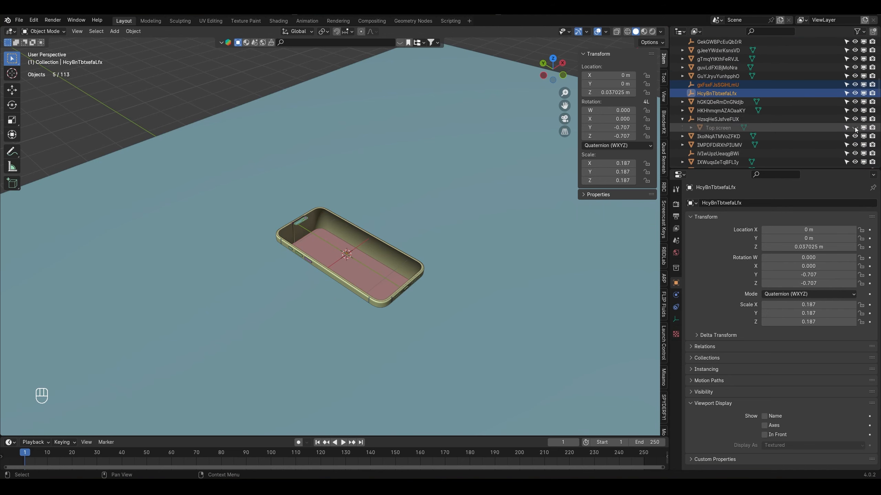
Step: Unhide the Top screen object and clear its parent
click(855, 128)
key(alt+p)
Step: Select the leftover empties from the imported phone model and delete them, keeping the mesh objects
ctrl+click(701, 119)
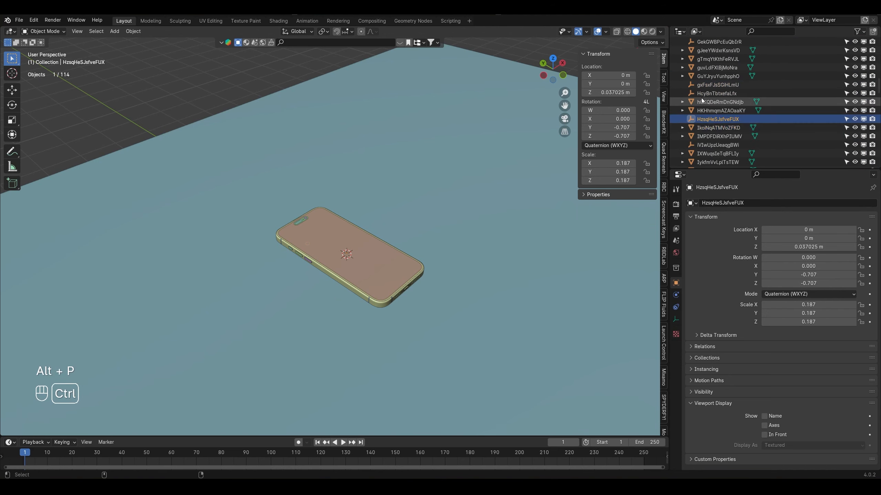
scroll(702, 138, down, 10)
ctrl+click(702, 136)
ctrl+click(714, 143)
ctrl+click(709, 144)
scroll(708, 145, down, 4)
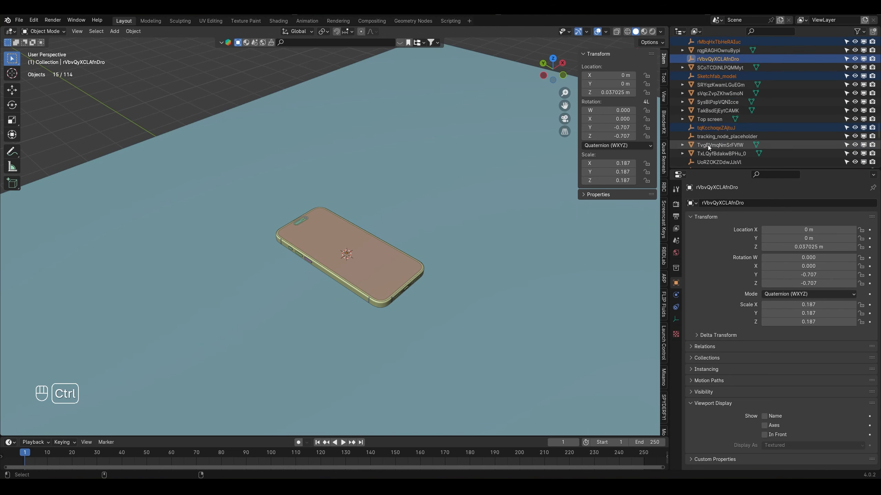
key(Delete)
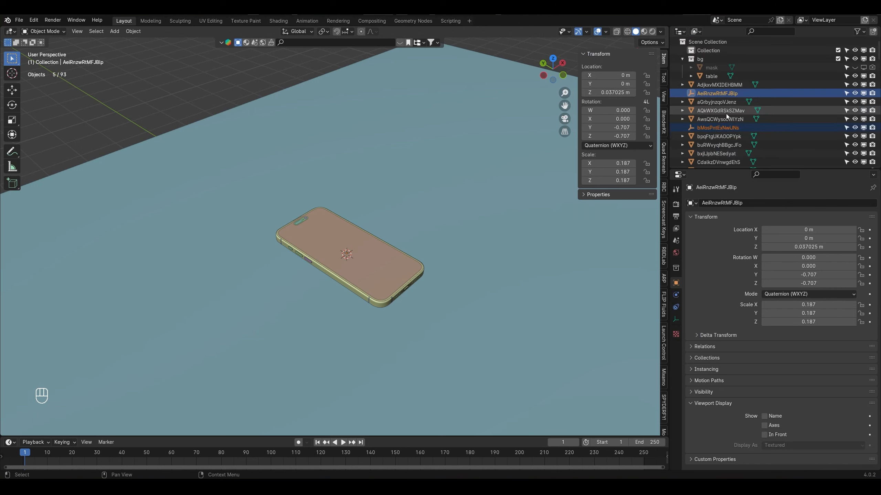
Step: Move all the phone mesh objects into a new collection named "iphone"
scroll(720, 142, down, 10)
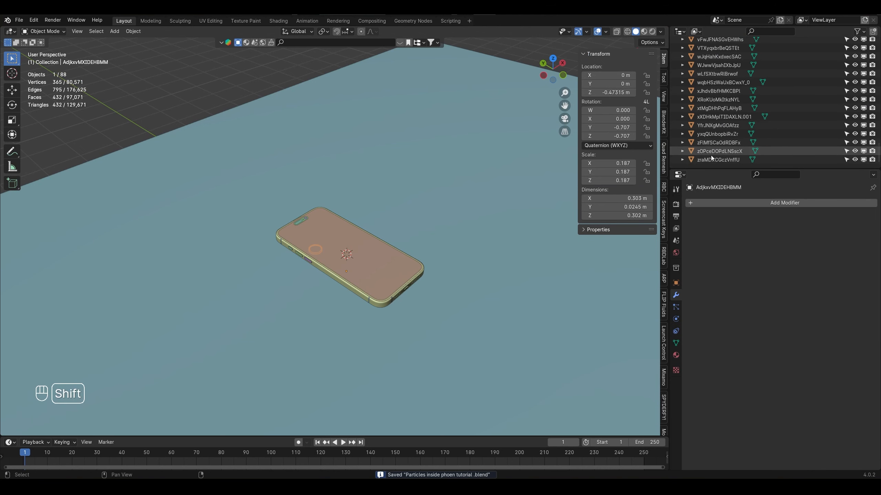
shift+click(711, 158)
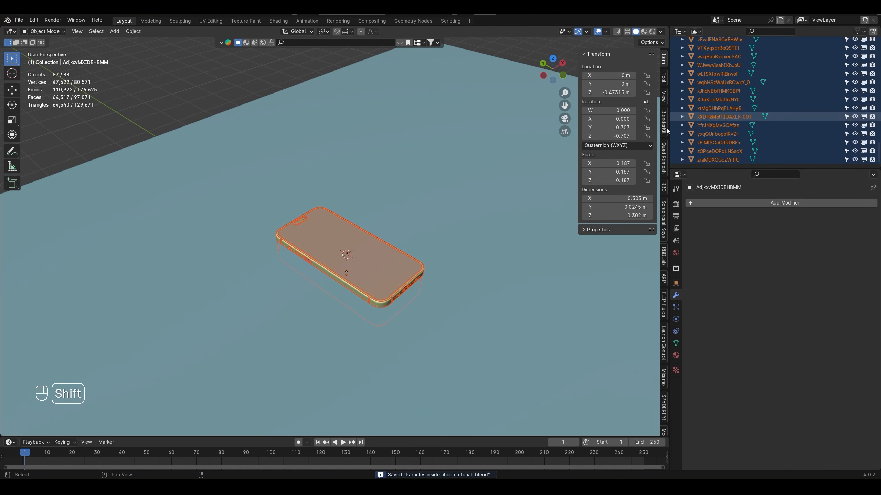
key(m)
click(475, 221)
text(iphone)
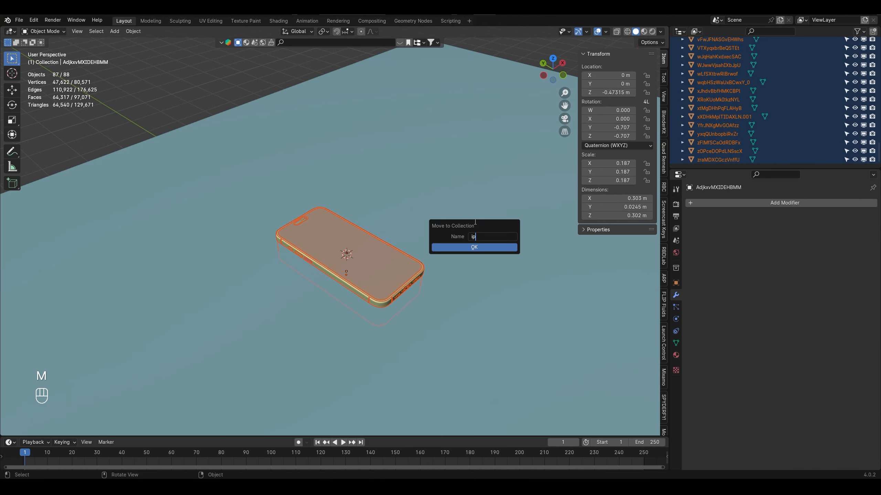
click(472, 247)
Step: Hide the Top screen object inside the iphone collection and save the file
scroll(692, 126, up, 20)
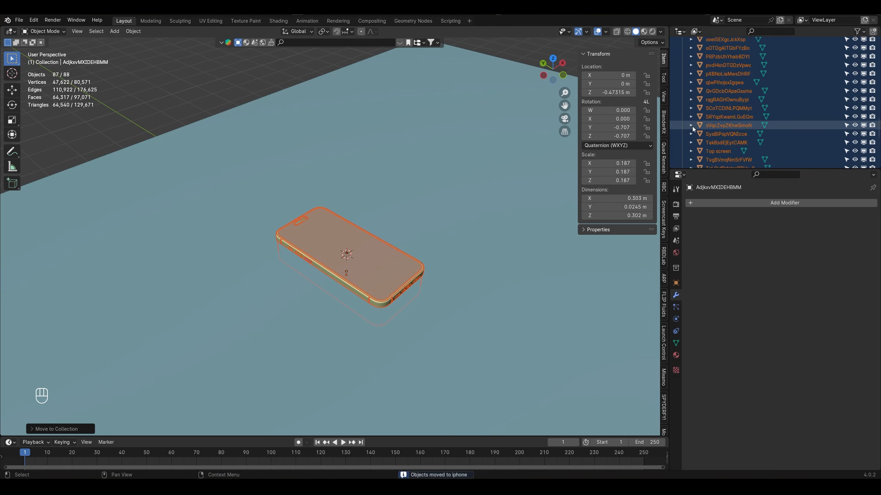
click(734, 123)
scroll(733, 123, down, 5)
scroll(733, 123, down, 10)
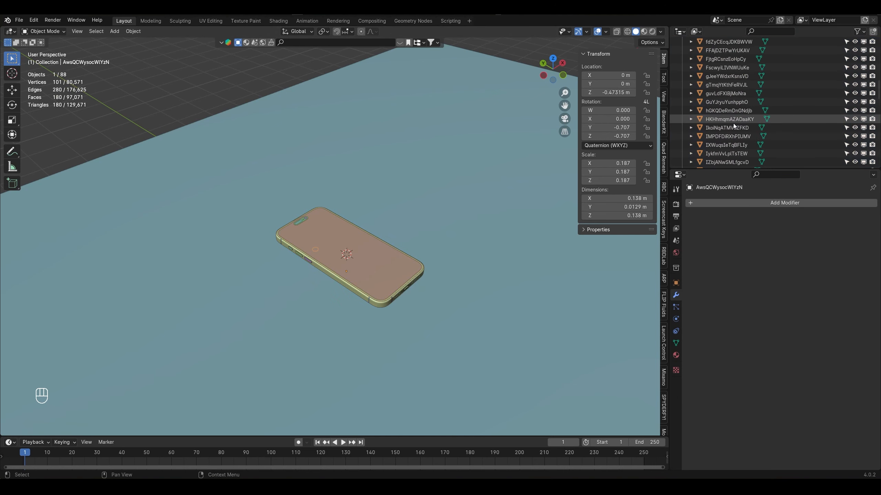
click(871, 96)
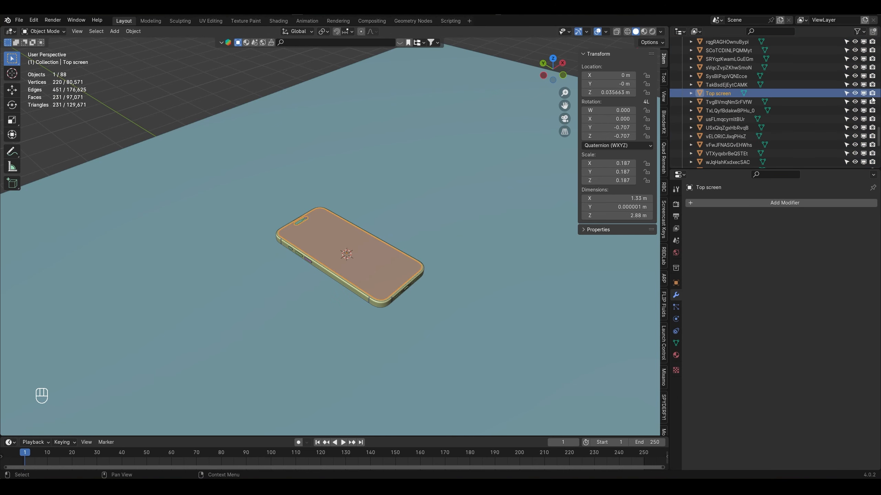
click(855, 93)
key(ctrl+s)
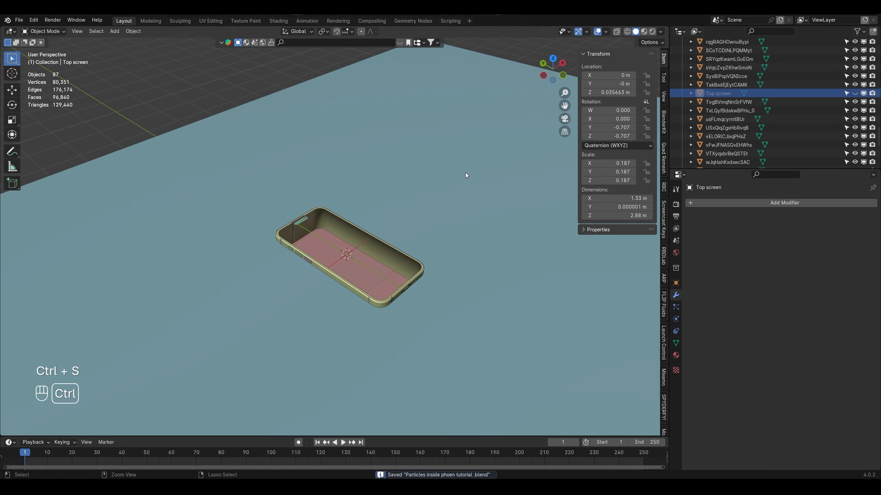
Step: Select the front camera lens circle and the small dot beside it in the phone's pill-shaped cutout
mouse_move(445, 203)
middle_down()
mouse_move(434, 203)
mouse_move(447, 210)
middle_up()
scroll(440, 230, up, 5)
scroll(439, 230, up, 2)
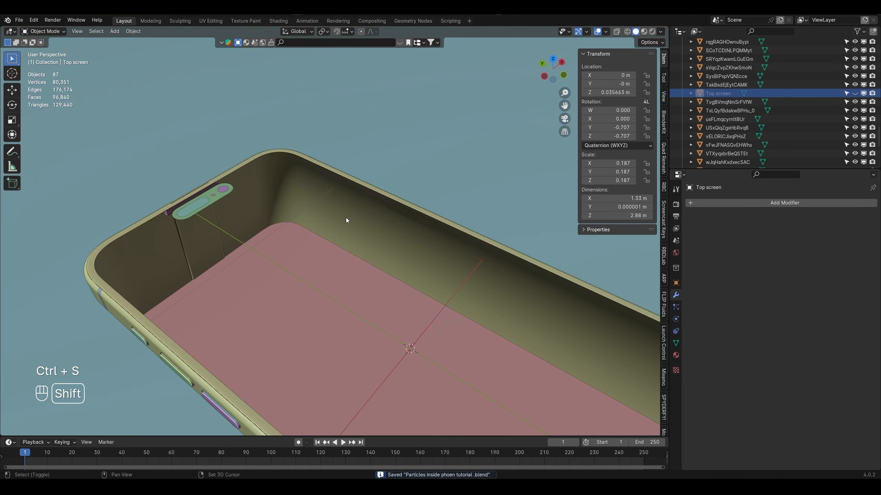
shift+middle_drag(346, 217, 423, 236)
middle_drag(423, 236, 458, 235)
scroll(458, 236, up, 3)
click(301, 219)
shift+click(302, 236)
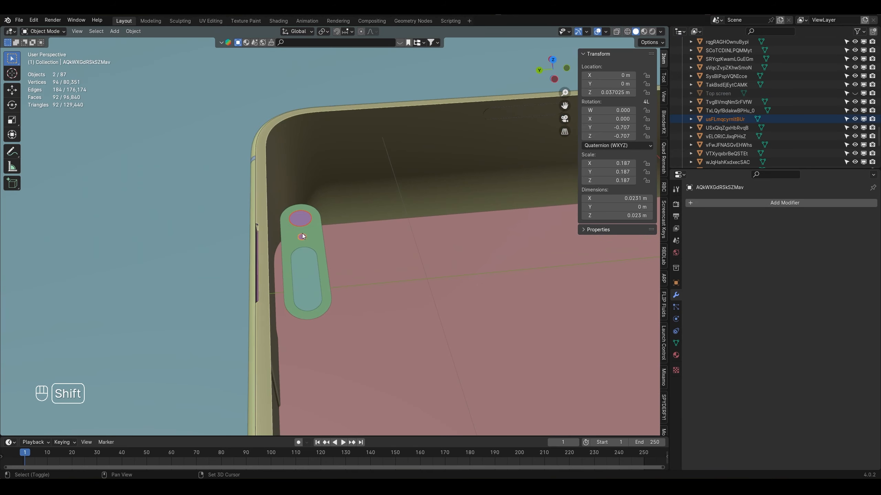
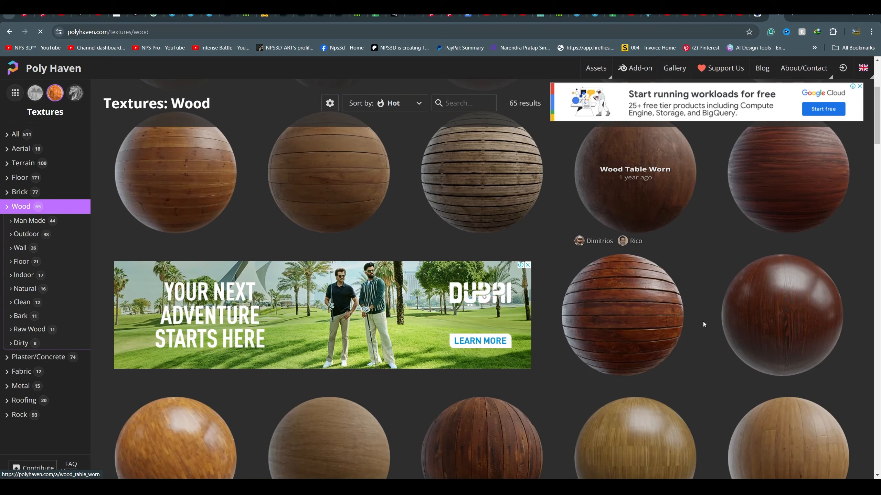
Step: Open the Wood Planks Dirt texture on Poly Haven in the browser and download it at 4K
click(703, 326)
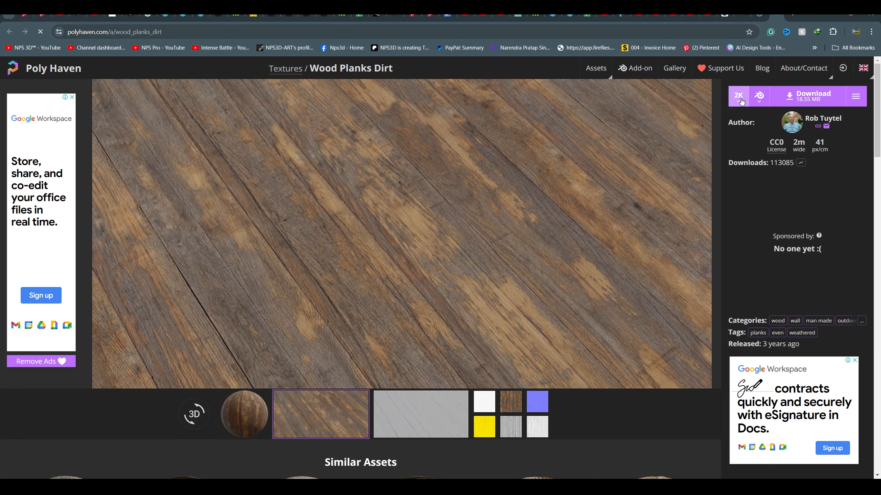
click(789, 104)
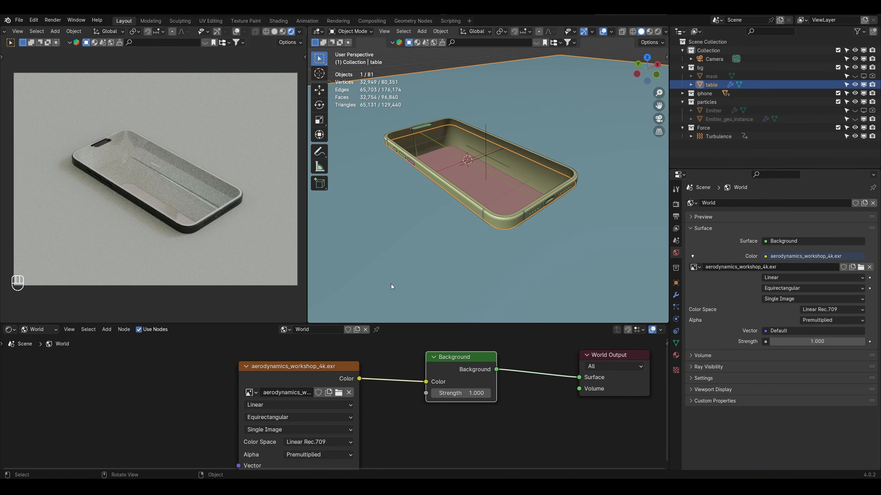
Step: Switch Blender's node editor from the world to the object shader and rename the table's material as "table"
scroll(315, 406, down, 1)
click(37, 332)
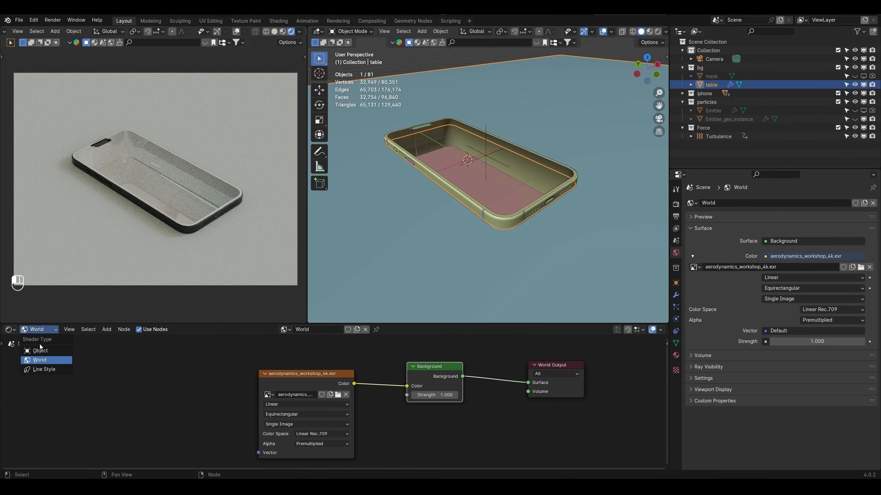
click(44, 352)
click(360, 331)
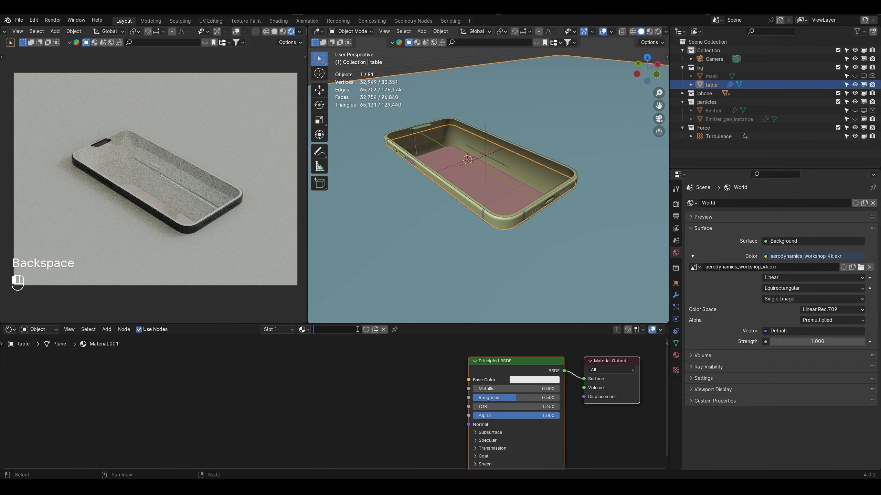
text(table)
Step: Load the colour, normal, displacement and roughness maps from the wood_planks_dirt_4k textures folder into the table material with the Principled Texture Setup
click(499, 365)
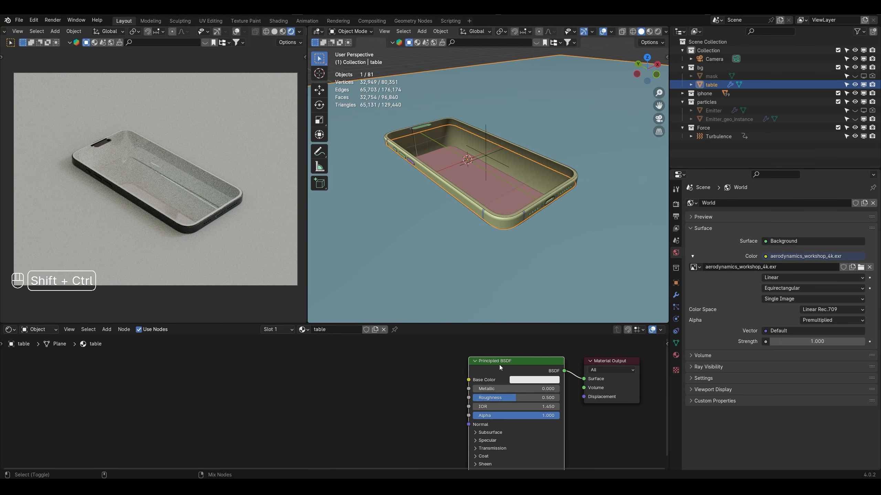
key(ctrl+shift+t)
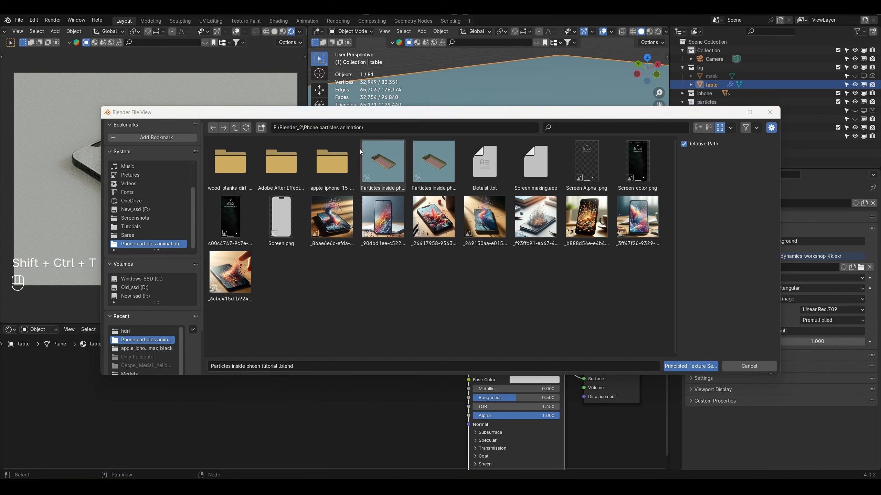
double_click(240, 177)
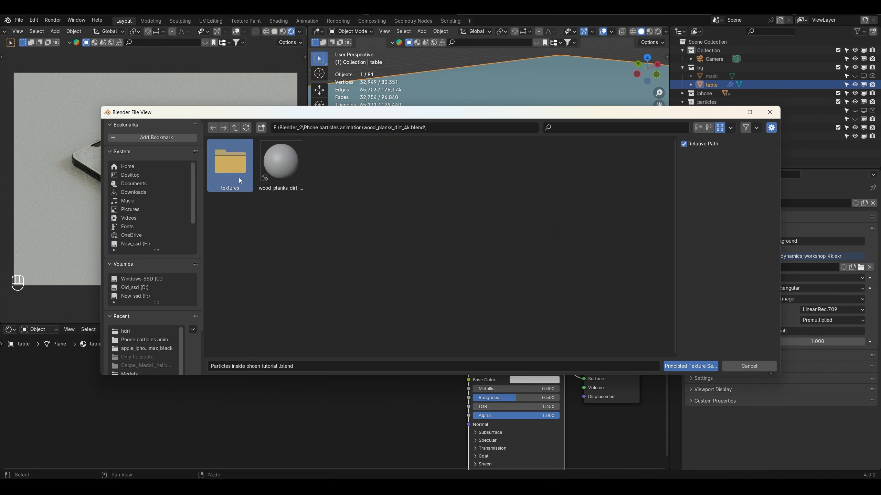
double_click(239, 177)
click(226, 175)
ctrl+click(277, 175)
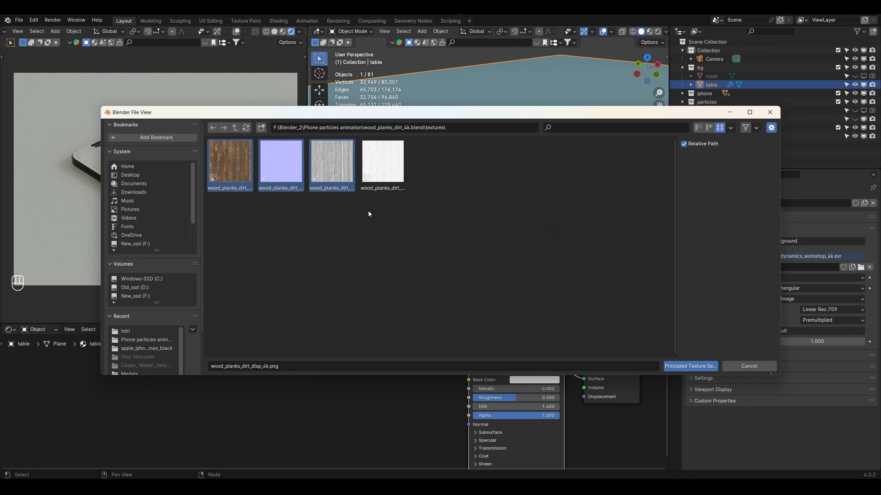
click(690, 366)
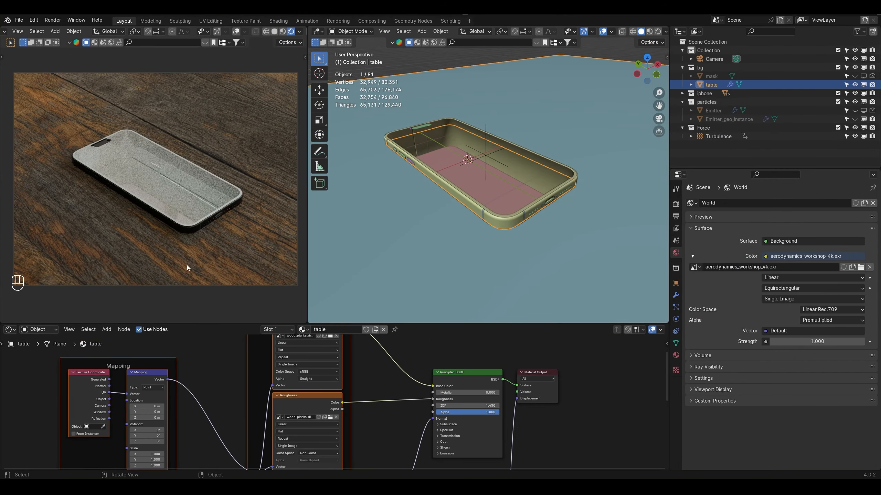
Step: Set the table material's surface displacement method to Displacement and Bump
scroll(360, 411, down, 5)
click(674, 355)
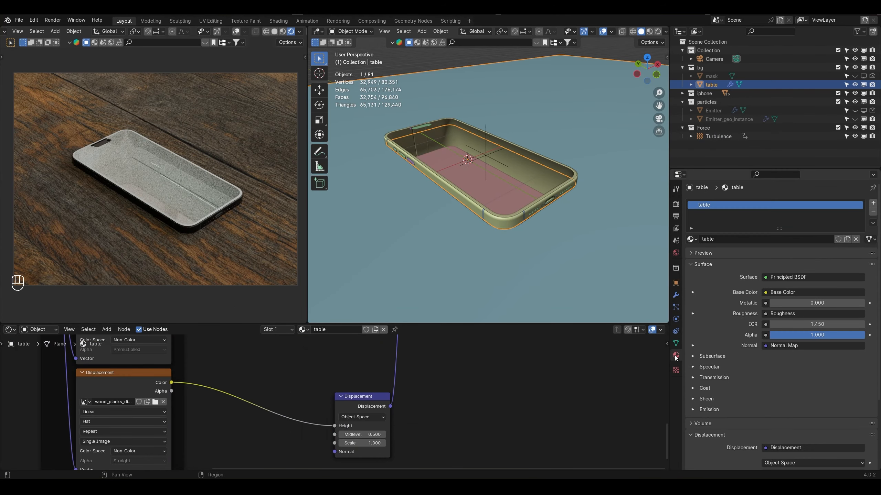
scroll(745, 410, down, 4)
scroll(745, 408, down, 1)
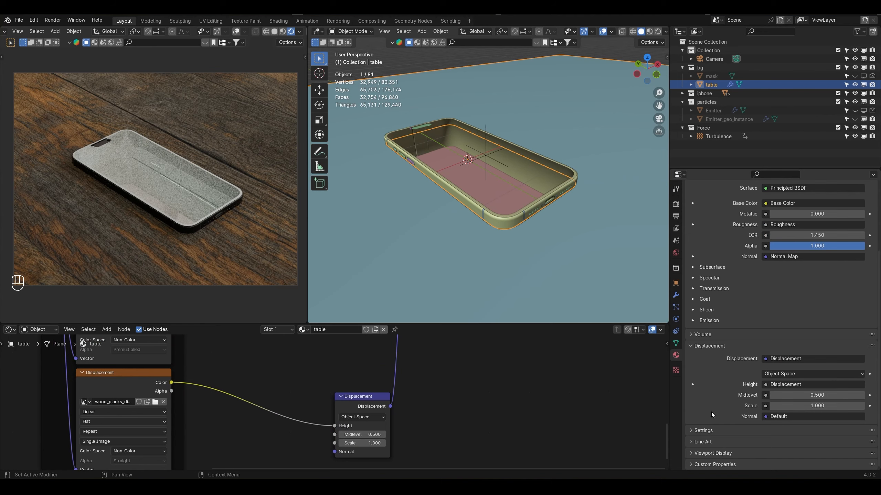
click(703, 430)
scroll(762, 423, down, 5)
click(786, 382)
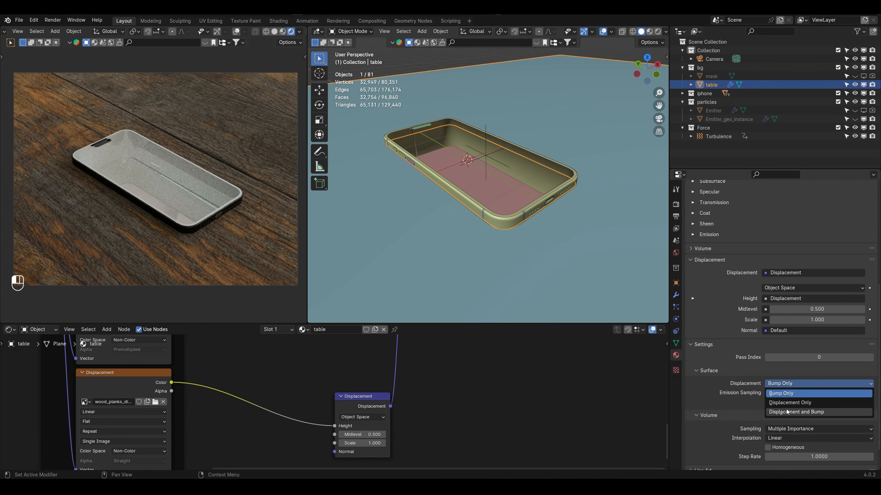
click(786, 411)
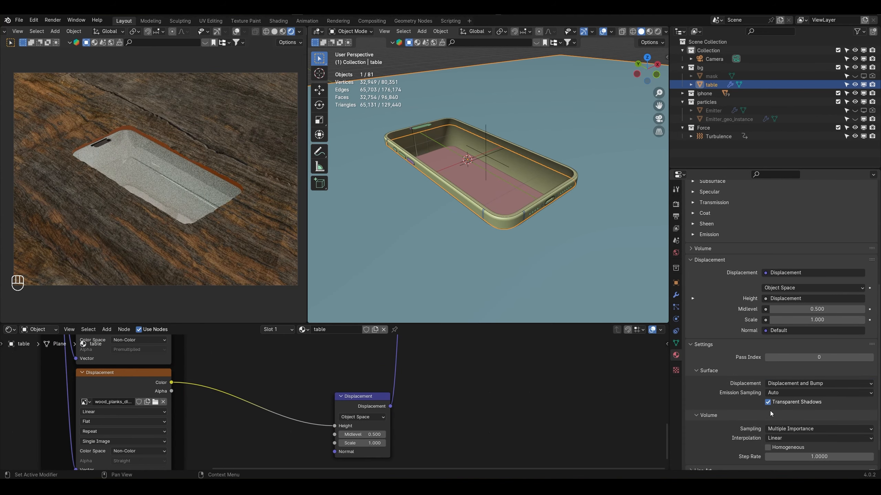
Step: Reduce the table material's displacement scale to 0.060 and set the Normal Map strength to 0.820
key(ctrl+z)
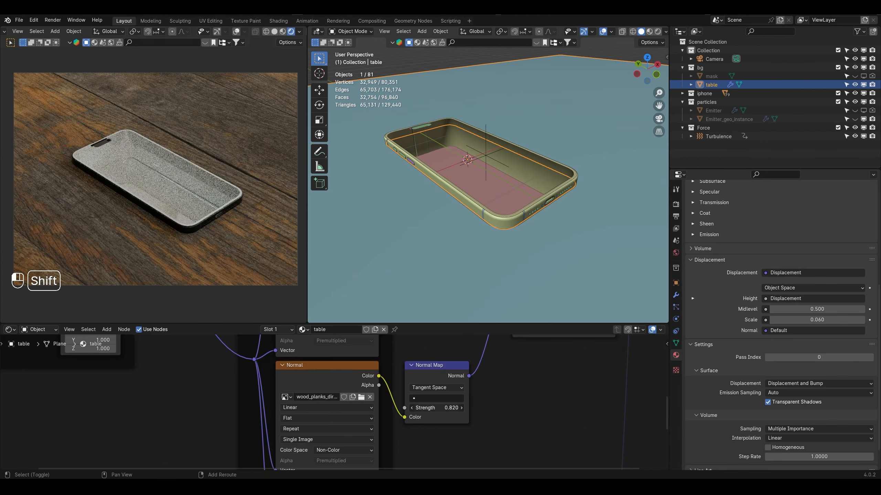
shift+drag(430, 408, 437, 408)
scroll(484, 401, down, 6)
middle_drag(497, 379, 462, 420)
Step: Subdivide the whole table mesh once and return to Object Mode
key(Tab)
right_click(610, 169)
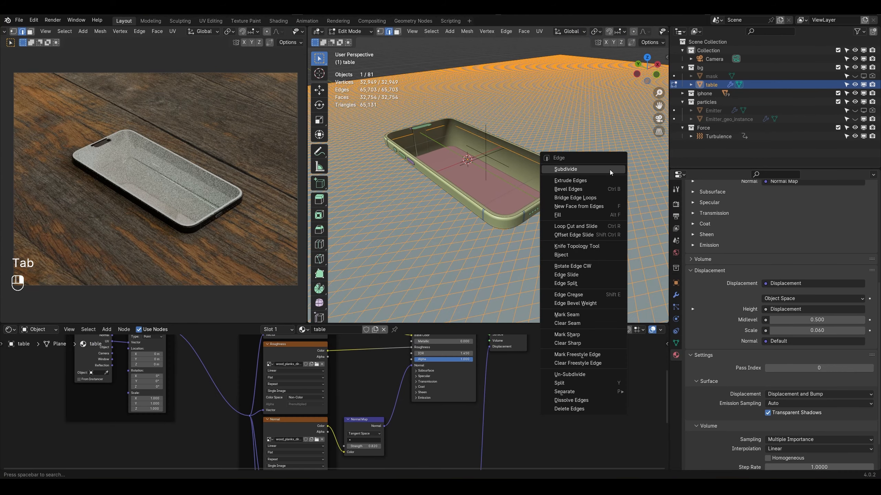
click(609, 169)
right_click(609, 169)
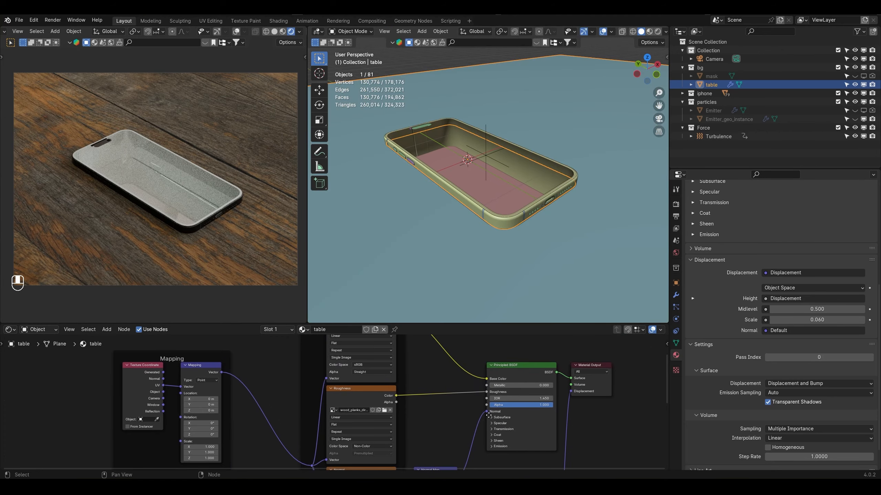
Step: Drive the Mapping node's scale with a Value node set to 2.000 and save the file
middle_drag(369, 436, 498, 383)
middle_drag(439, 395, 455, 439)
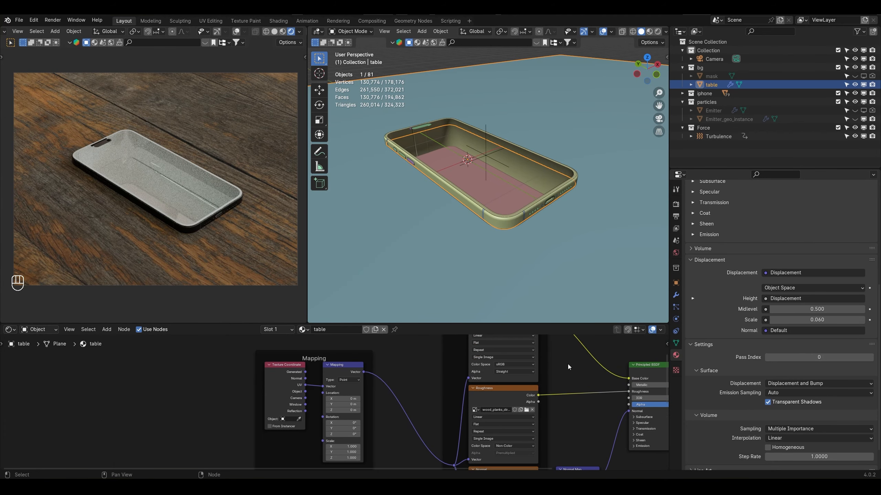
middle_drag(388, 393, 473, 373)
scroll(474, 374, up, 3)
drag(428, 423, 412, 426)
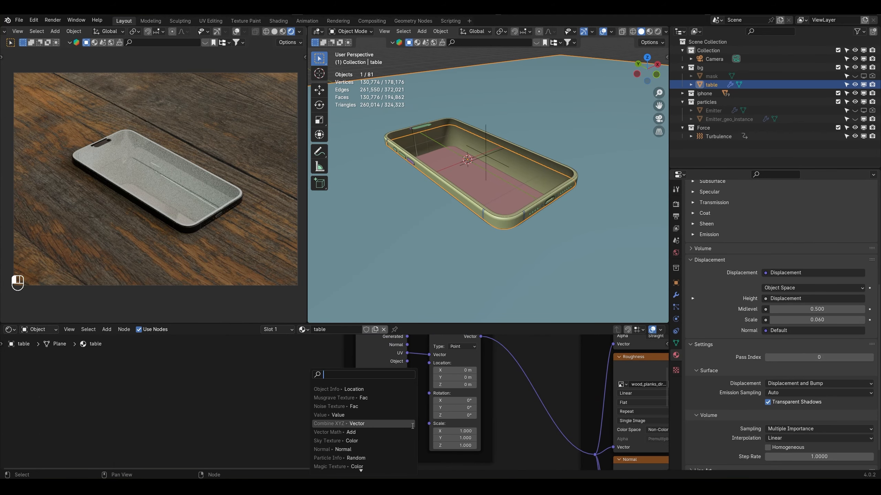
text(value)
key(Return)
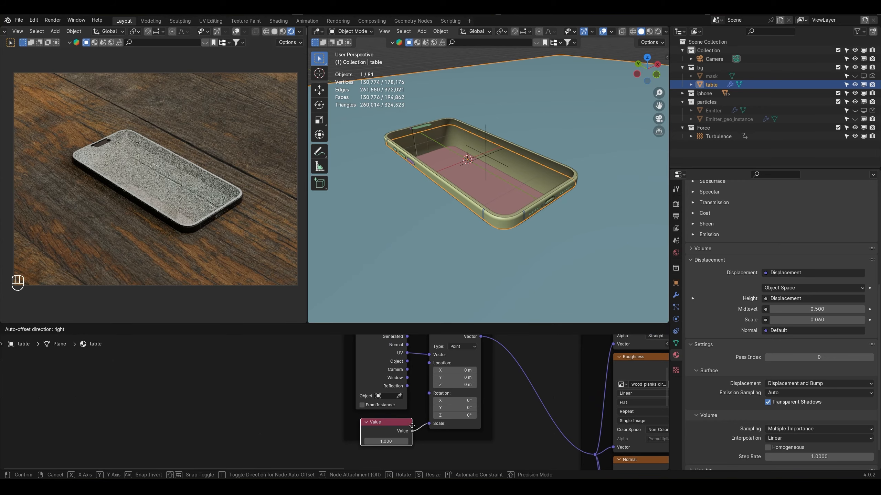
shift+drag(385, 442, 446, 443)
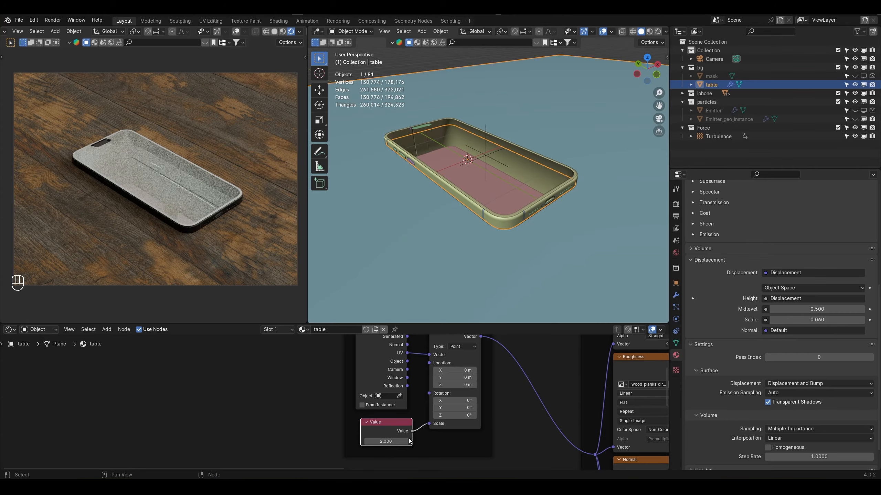
key(ctrl+s)
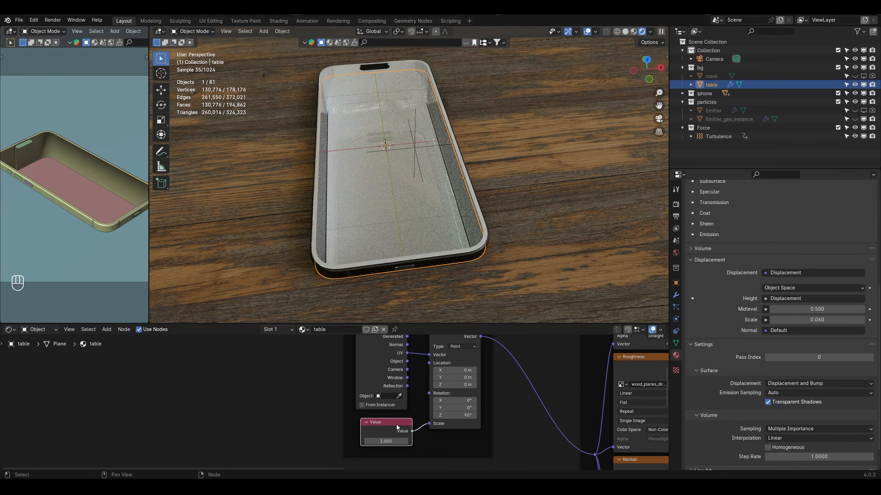
Step: Delete the Value node and set the Mapping node's X scale to 4, leaving Y and Z at 1
key(Delete)
scroll(527, 238, down, 6)
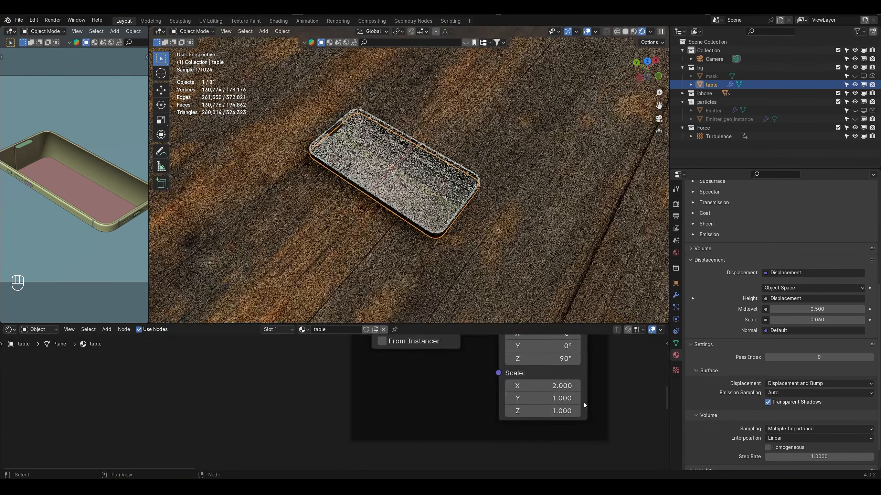
drag(541, 386, 600, 385)
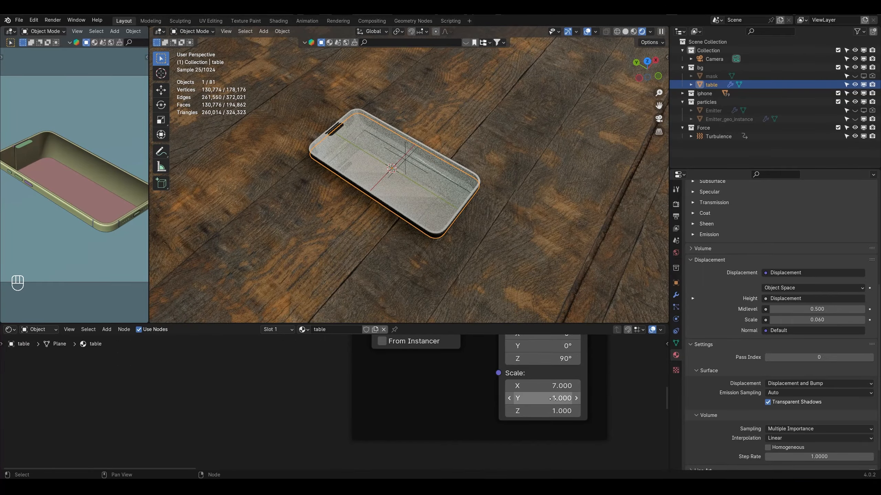
middle_drag(511, 255, 492, 256)
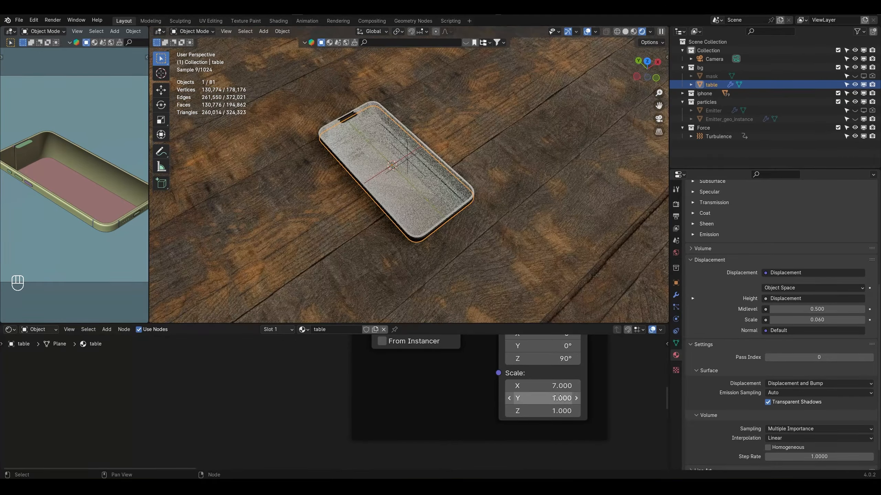
scroll(488, 214, down, 4)
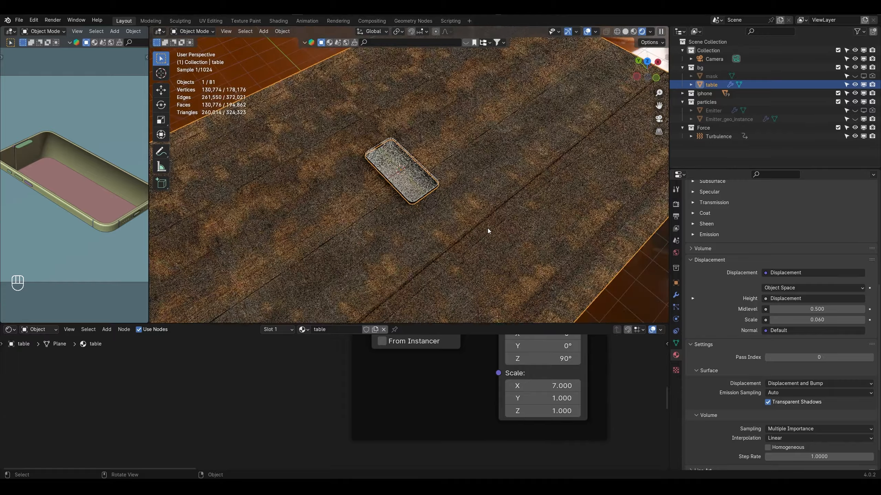
click(558, 382)
text(4)
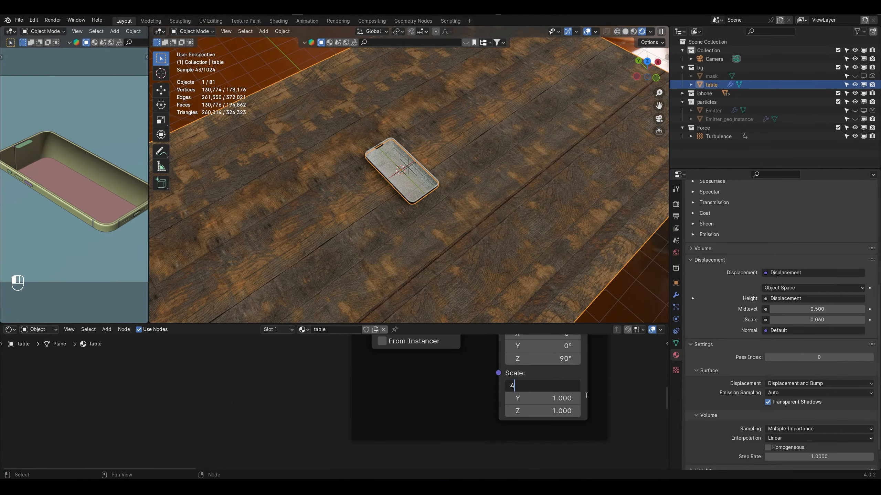
key(Return)
scroll(479, 249, up, 3)
scroll(479, 247, up, 2)
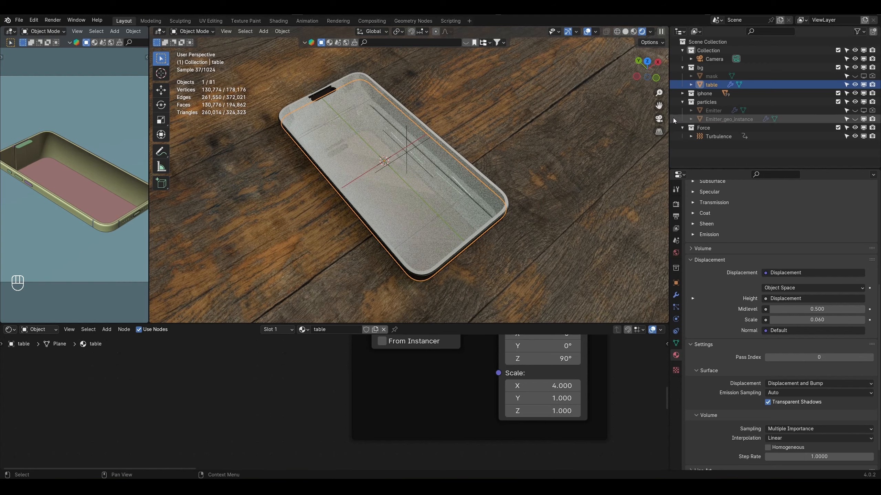
Step: Return to the camera view, widen the camera preview viewport in rendered shading with the other in solid, and save the file
key(KP_0)
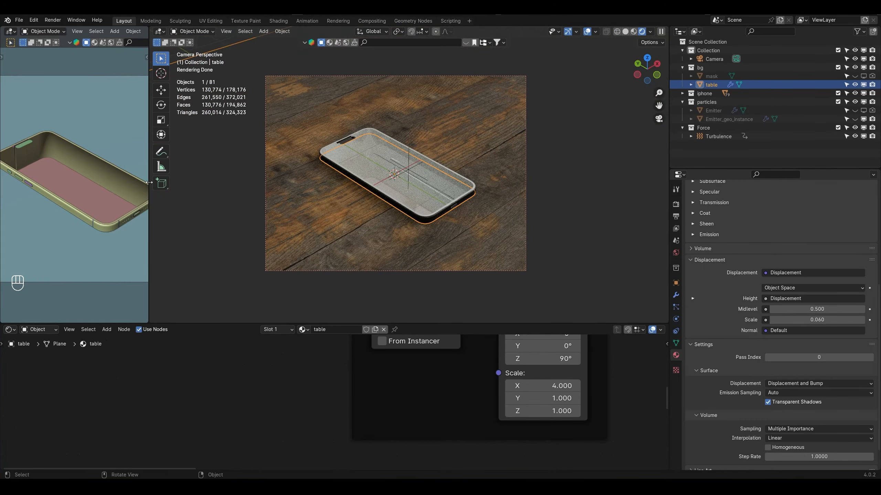
drag(148, 182, 409, 173)
click(626, 32)
key(ctrl+s)
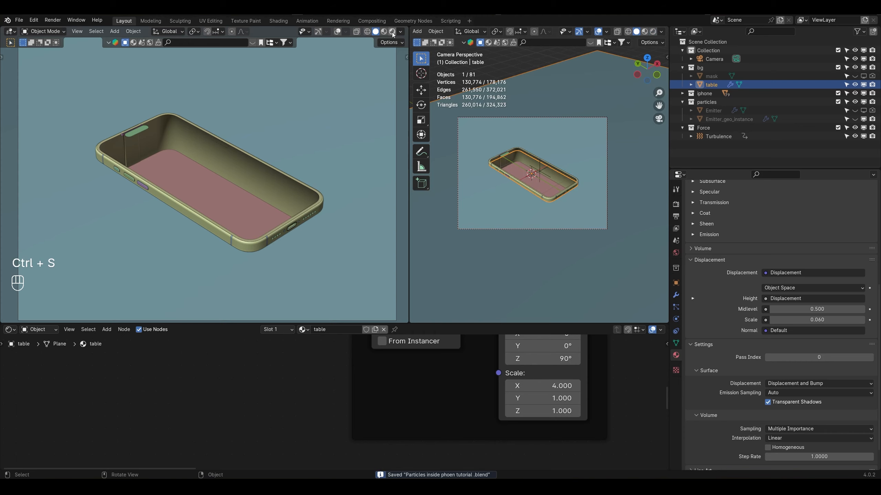
click(392, 32)
Step: Switch the node editor to the World shader and insert a Mix Shader between the Background and World Output nodes
scroll(220, 410, down, 4)
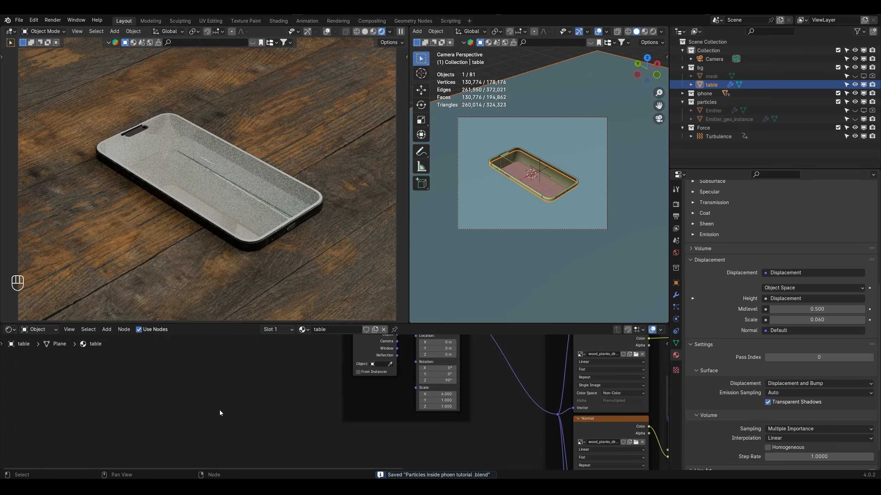
click(46, 331)
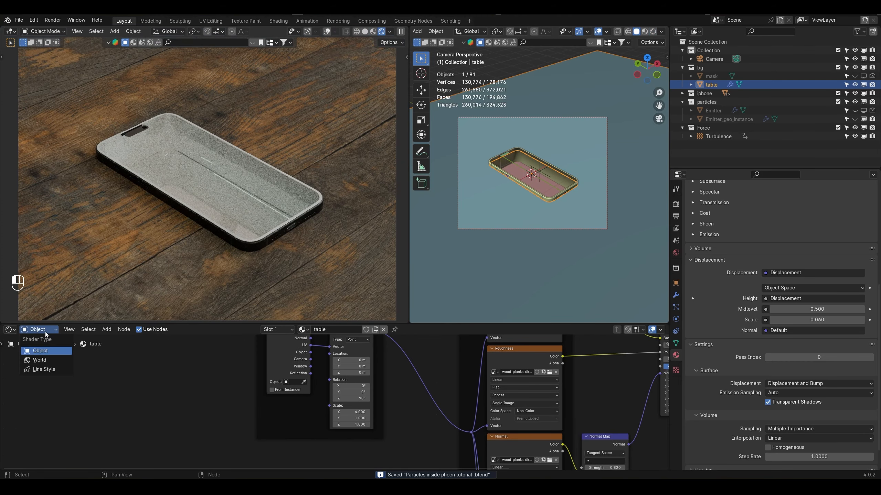
click(46, 359)
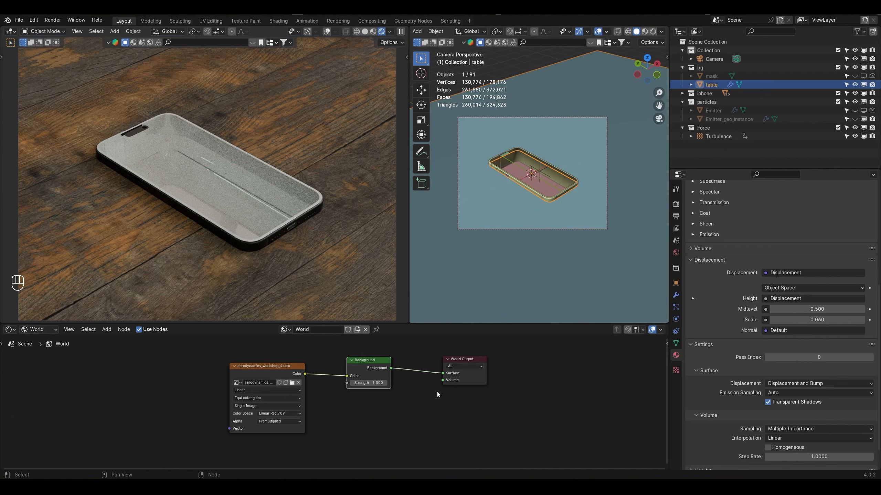
key(shift+a)
click(425, 391)
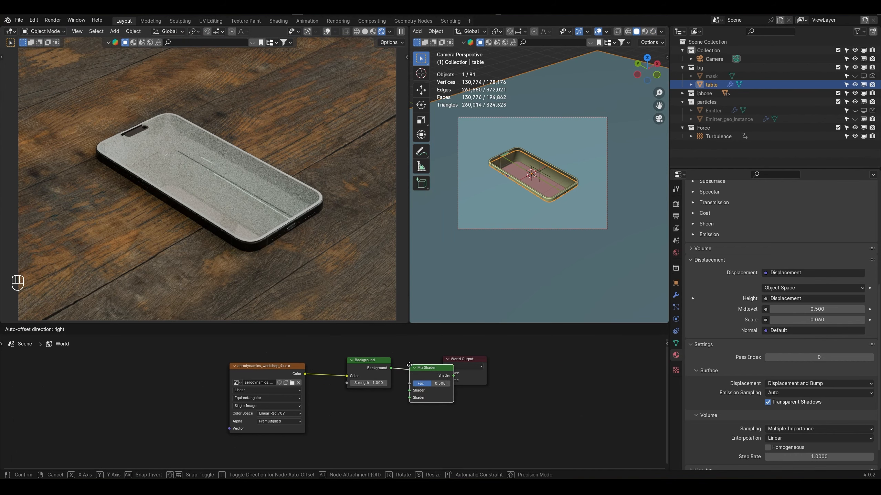
click(419, 364)
Step: Space out the world nodes and connect a duplicate of the Background node to the Mix Shader's second shader input
middle_drag(392, 393, 431, 382)
drag(431, 383, 330, 361)
drag(408, 365, 337, 369)
key(shift+d)
click(359, 409)
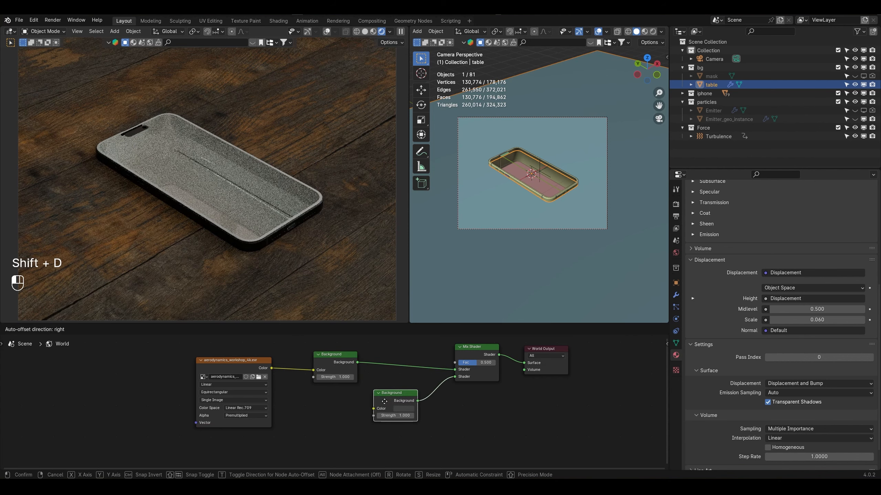
Step: Add a Sky Texture node and connect it to the second Background node's colour
key(shift+a)
text(sky)
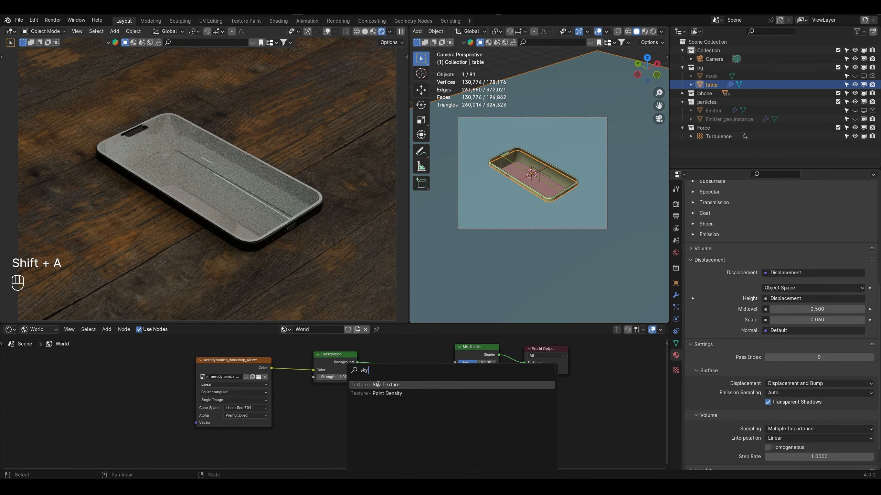
key(Return)
drag(367, 409, 370, 407)
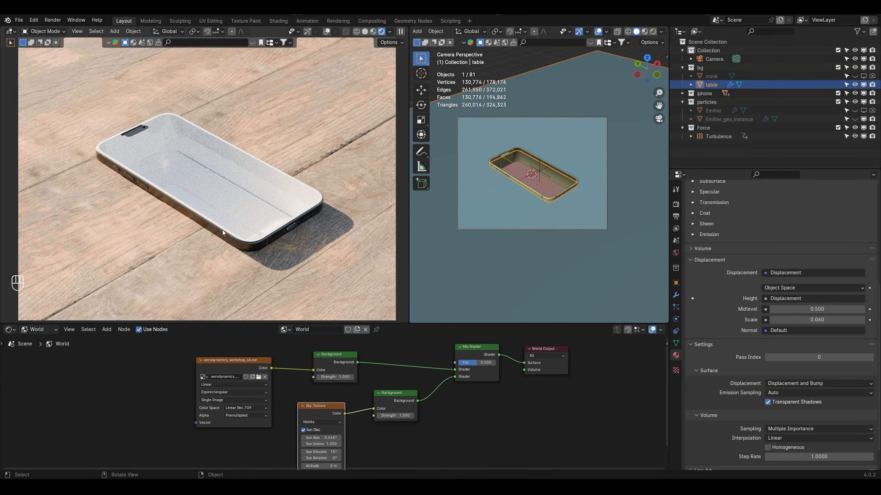
Step: Set the Sky Texture's sun elevation to 5°, air to 0.568, dust to 0.444 and ozone to 3.531, and save the file
middle_drag(389, 402, 397, 395)
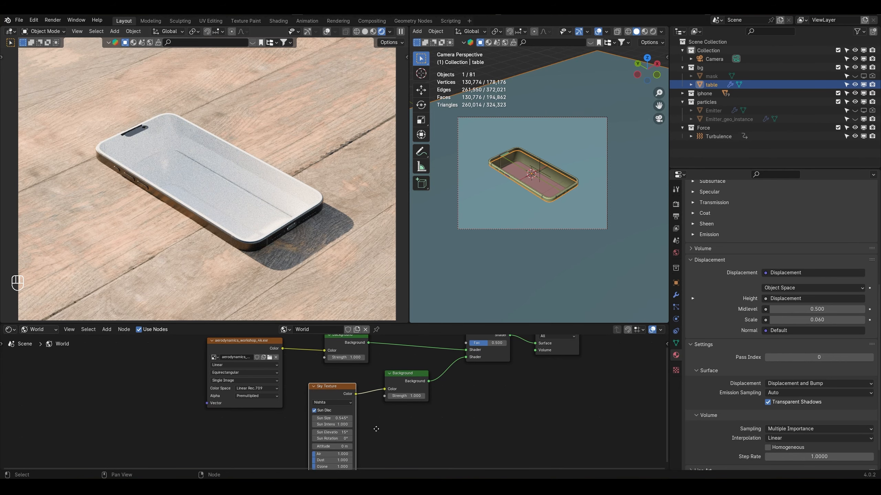
middle_drag(376, 429, 386, 421)
scroll(389, 397, up, 3)
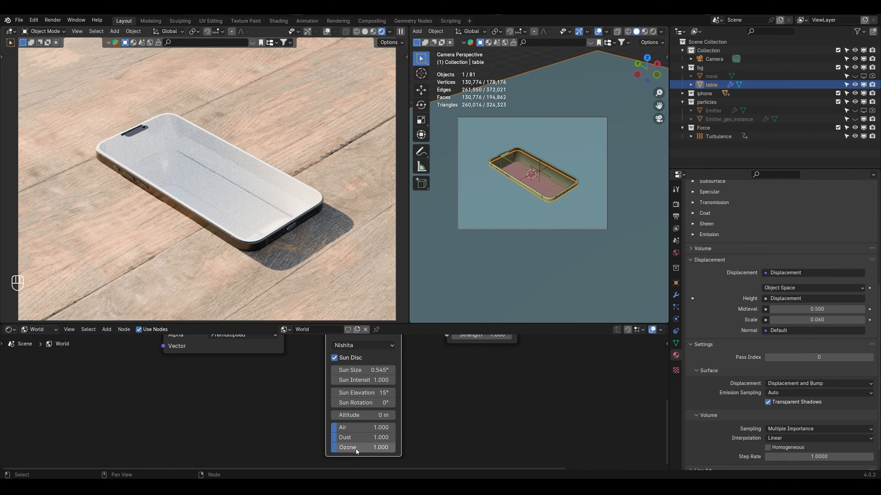
drag(356, 449, 372, 449)
drag(370, 438, 335, 428)
key(ctrl+s)
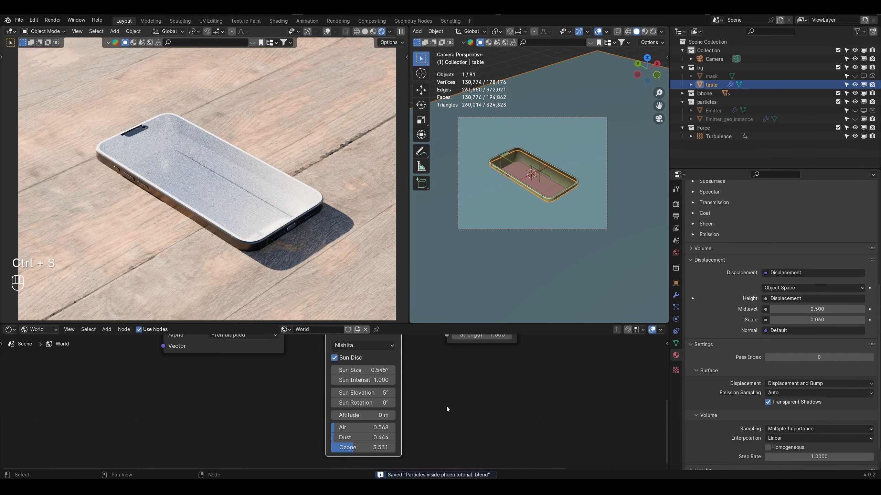
Step: Set the Sky Texture's sun rotation to 75.5°
drag(363, 403, 393, 403)
middle_drag(480, 389, 392, 459)
drag(408, 404, 387, 405)
Step: Set the world Mix Shader's factor to 0.360 and the HDRI Background node's strength to 1
middle_drag(451, 375, 438, 437)
mouse_move(507, 379)
mouse_down()
mouse_move(536, 379)
mouse_move(485, 380)
mouse_move(499, 380)
mouse_up()
middle_drag(408, 440, 471, 429)
text(1)
key(Return)
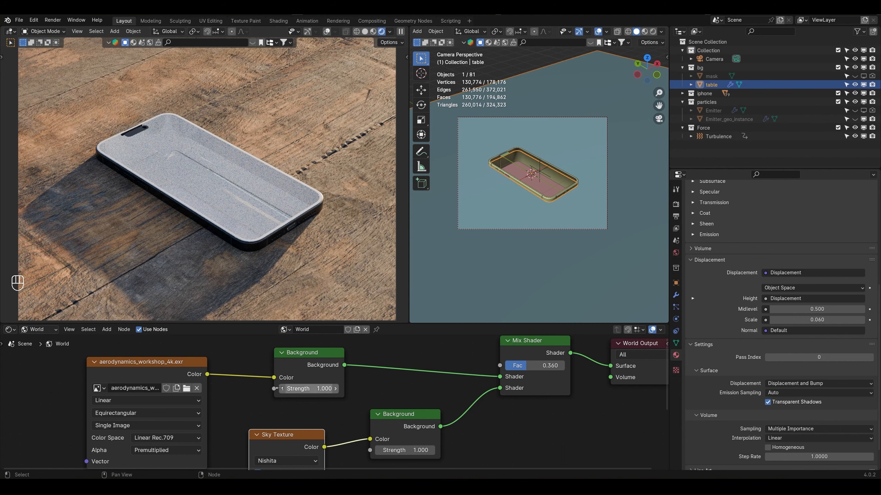
Step: Switch the node editor to the table's object material, try cutting the displacement link to the Material Output, and undo the cut
click(31, 331)
click(40, 351)
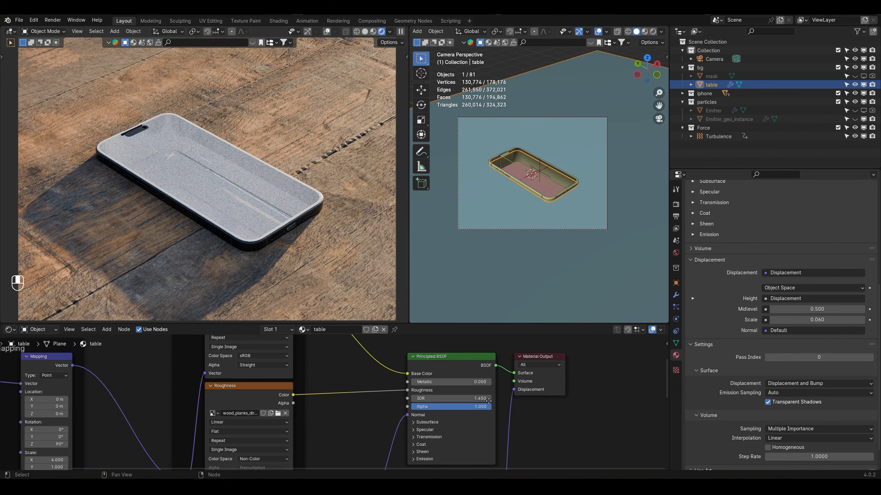
drag(490, 391, 482, 409)
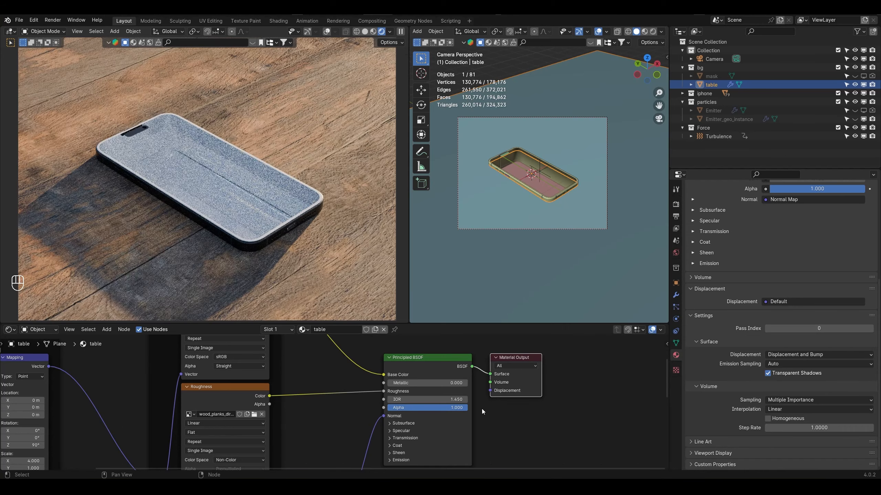
key(ctrl+z)
Step: Add a Subdivision Surface modifier to the table
middle_drag(523, 438, 515, 346)
scroll(515, 346, up, 5)
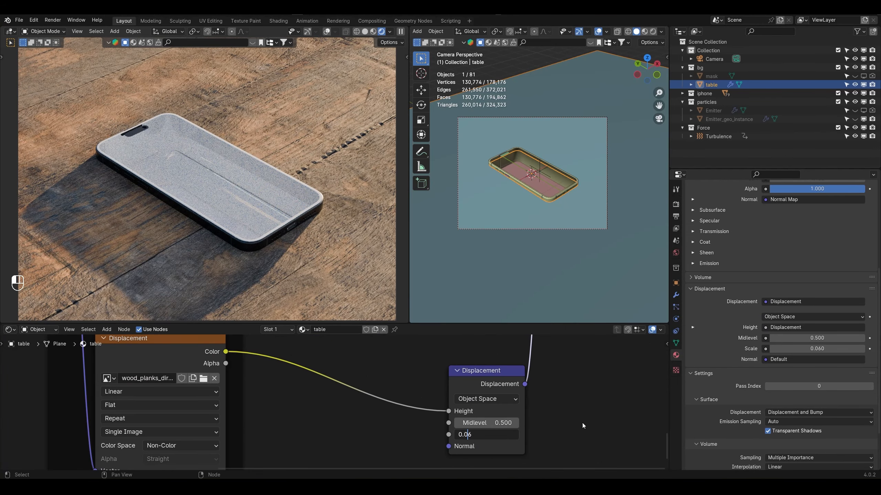
key(Tab)
click(675, 295)
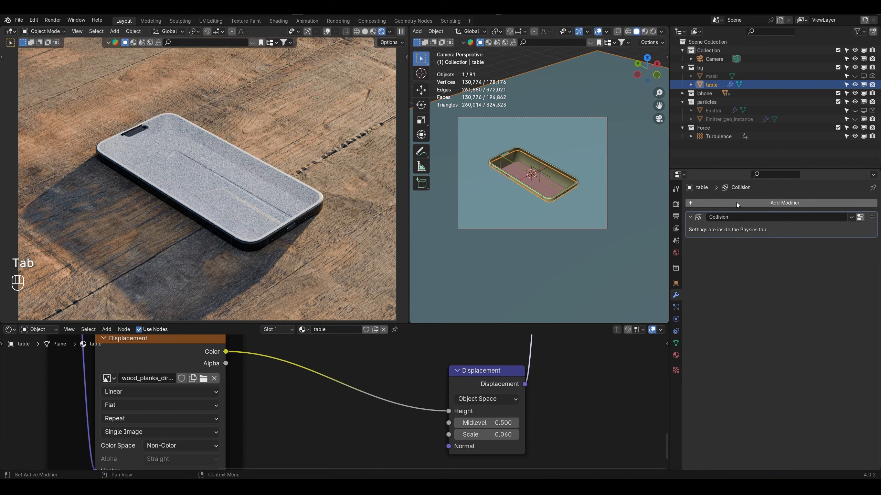
click(736, 202)
mouse_move(737, 205)
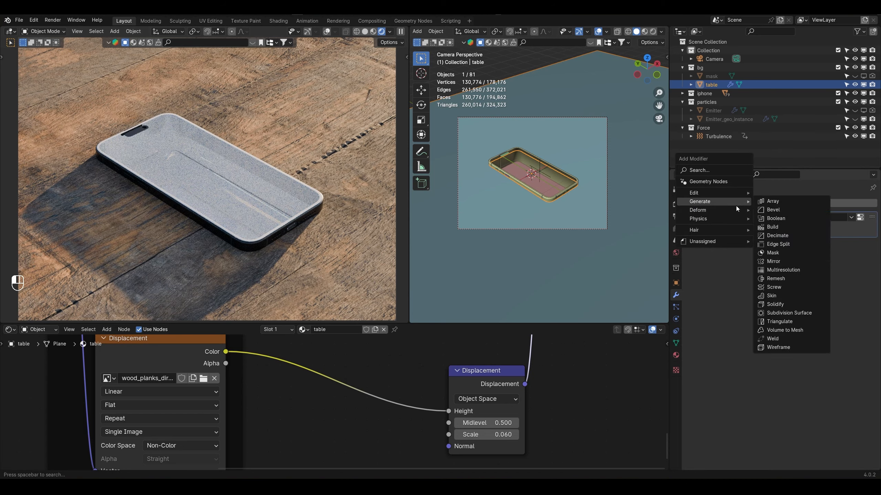
click(788, 312)
Step: Set the scale of the table material's Displacement node to 0.1
click(489, 435)
key(BackSpace)
text(.1)
key(Return)
Step: Shade the table smooth and save the file
right_click(353, 137)
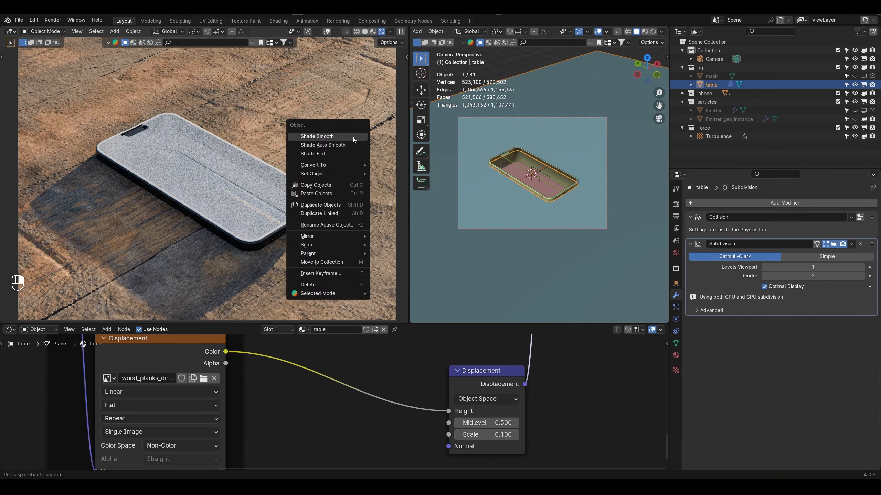
click(353, 137)
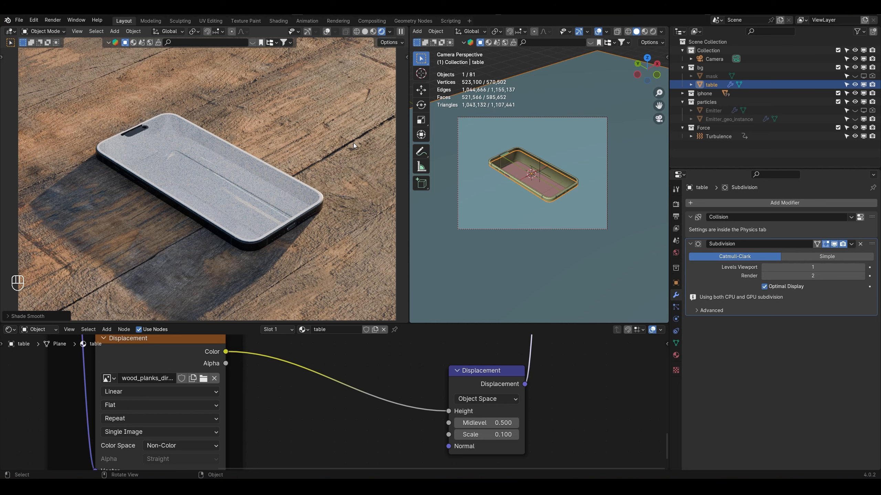
scroll(353, 143, down, 1)
key(ctrl+s)
Step: Move the Displacement node close to its texture node, switch the camera viewport to solid shading and save the file
scroll(436, 393, down, 4)
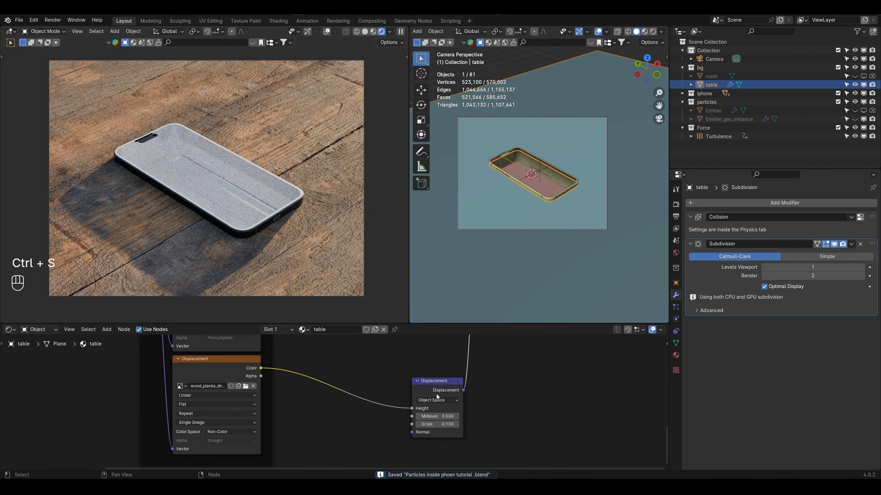
middle_drag(436, 393, 433, 412)
drag(426, 415, 365, 369)
scroll(438, 371, up, 4)
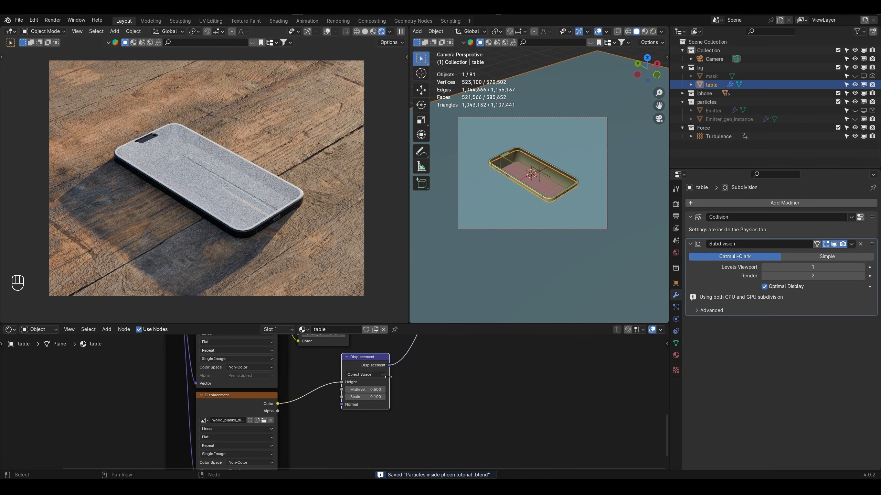
middle_drag(440, 372, 433, 399)
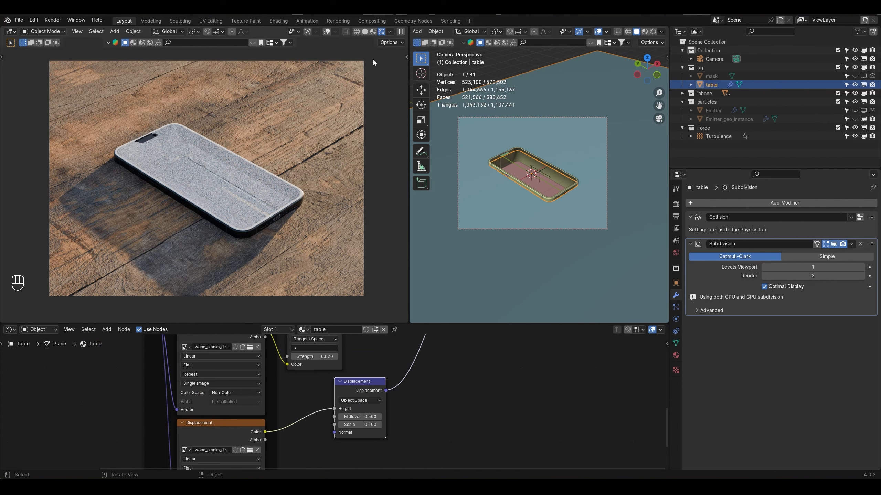
click(363, 33)
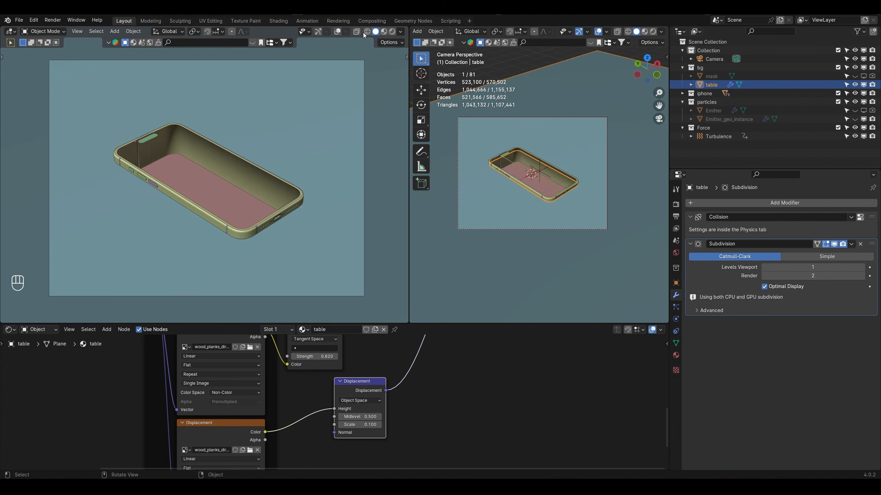
key(ctrl+s)
Step: Move the Principled BSDF and Material Output nodes away from the texture nodes and save the file
scroll(330, 378, down, 5)
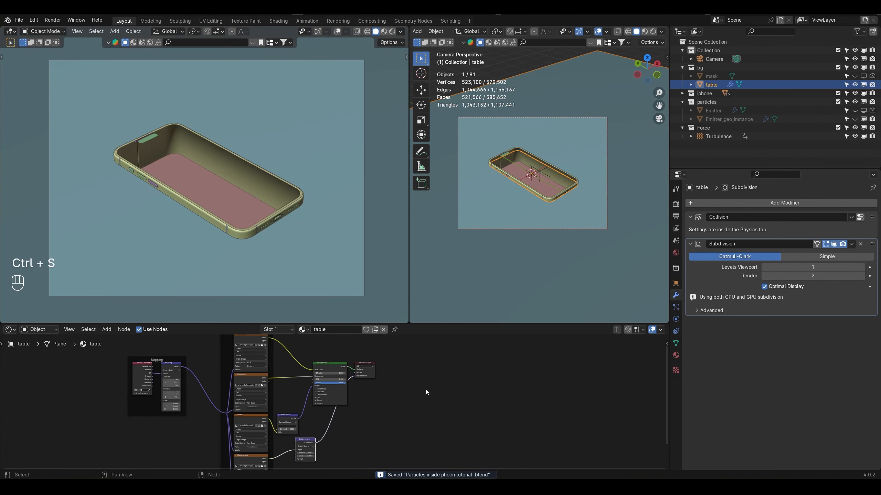
drag(430, 390, 322, 362)
key(g)
click(346, 366)
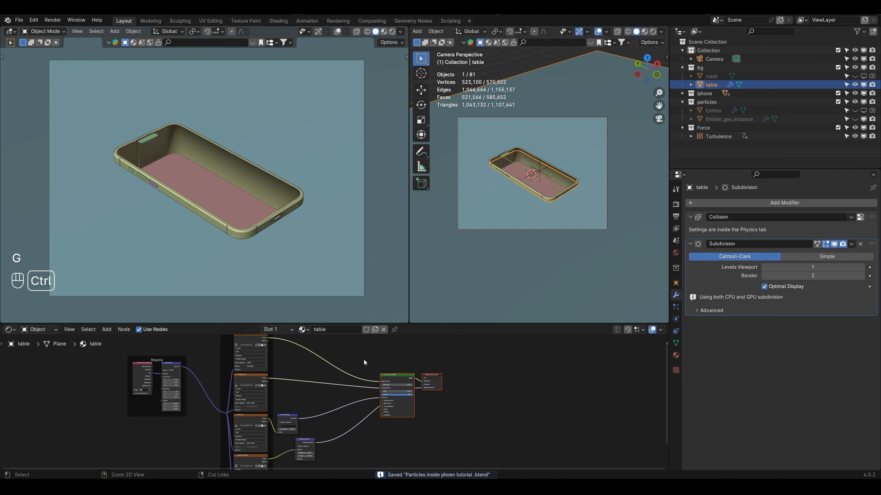
key(ctrl+s)
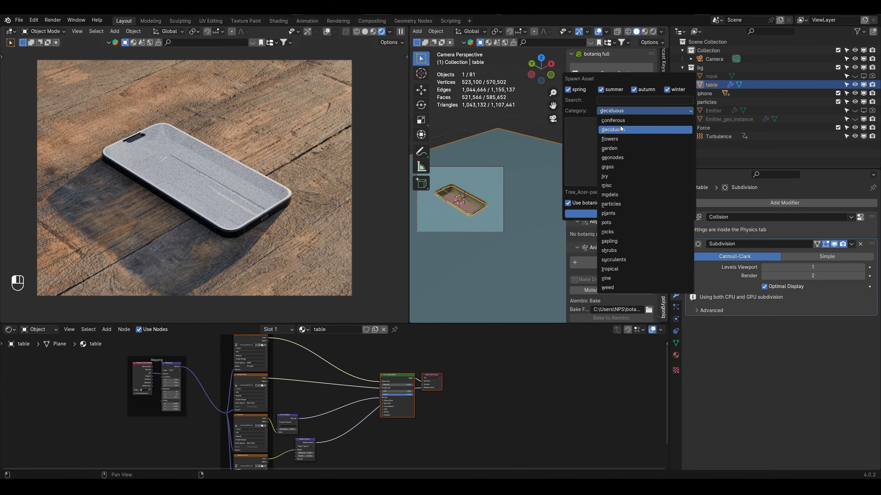
Step: Spawn the coniferous Pinus pinaster (C) tree from the botaniq library and move it about 17.2 m along X
click(629, 151)
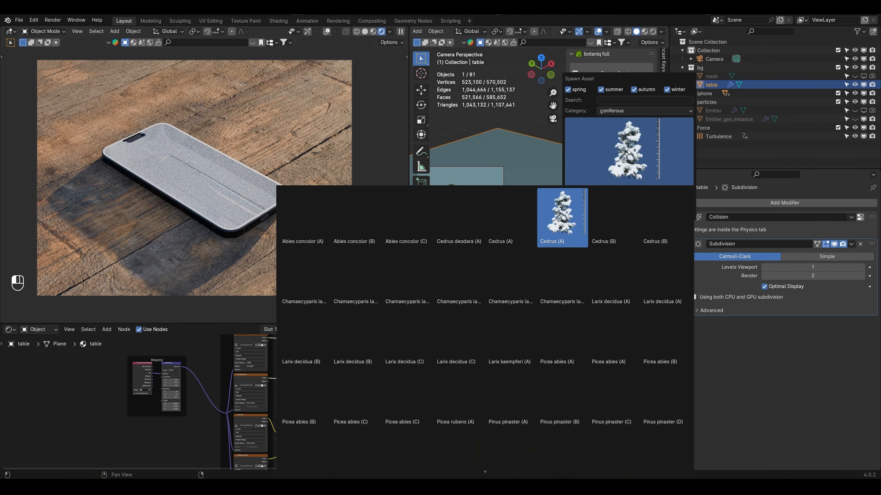
click(613, 133)
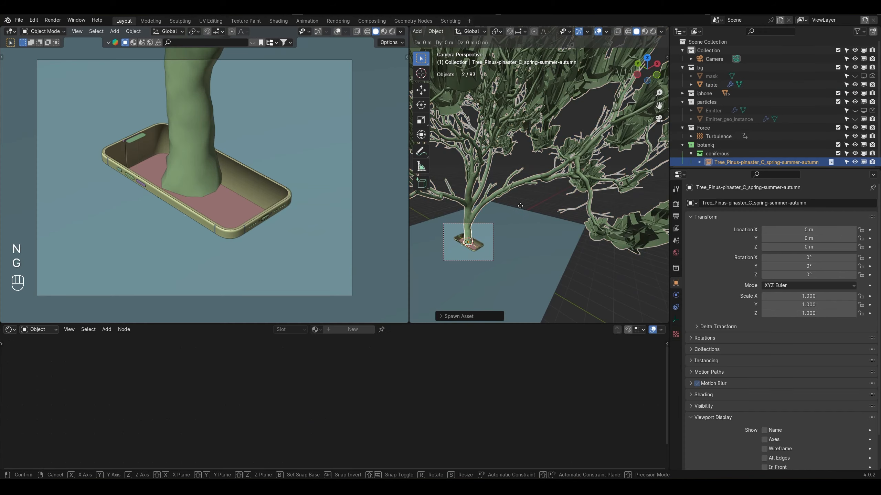
key(y)
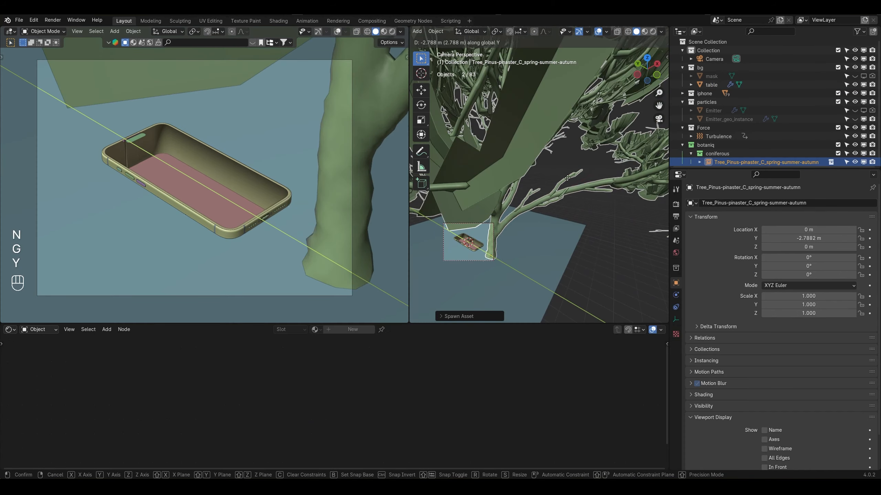
key(x)
click(495, 159)
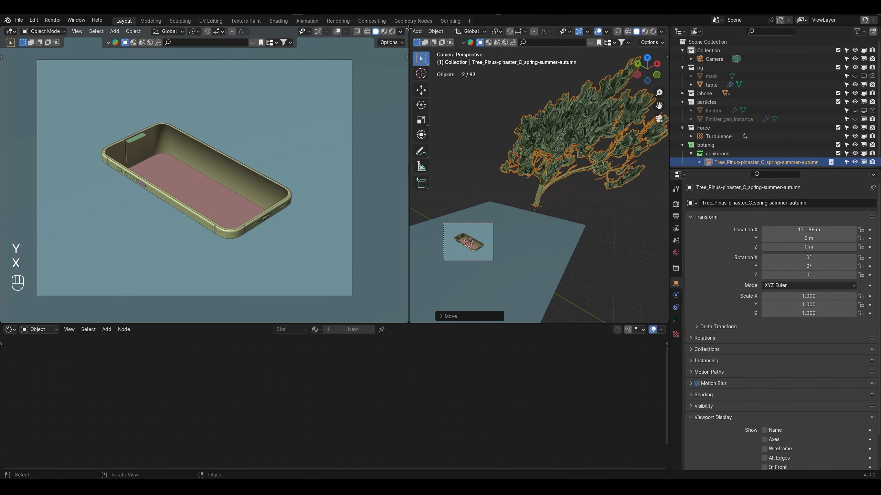
Step: Preview the camera view rendered and reposition the pine tree to about X 34.1 m, Y 18.1 m, Z -3.7 m
click(392, 33)
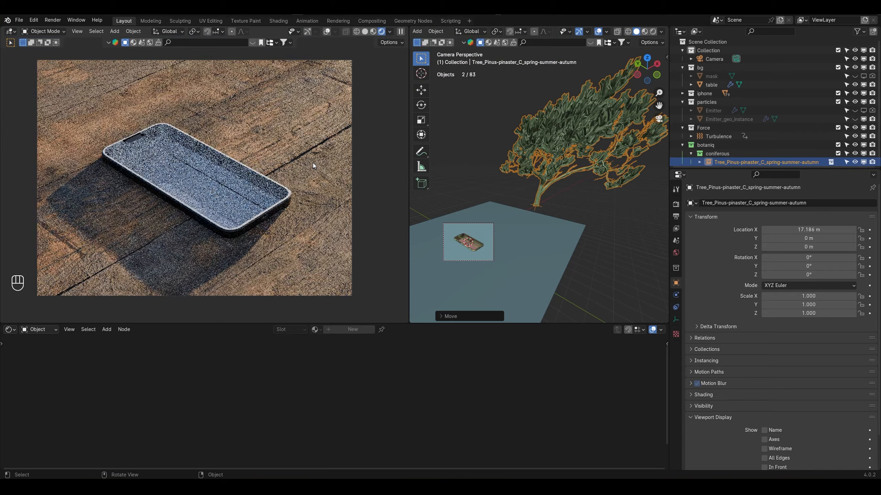
key(g)
key(y)
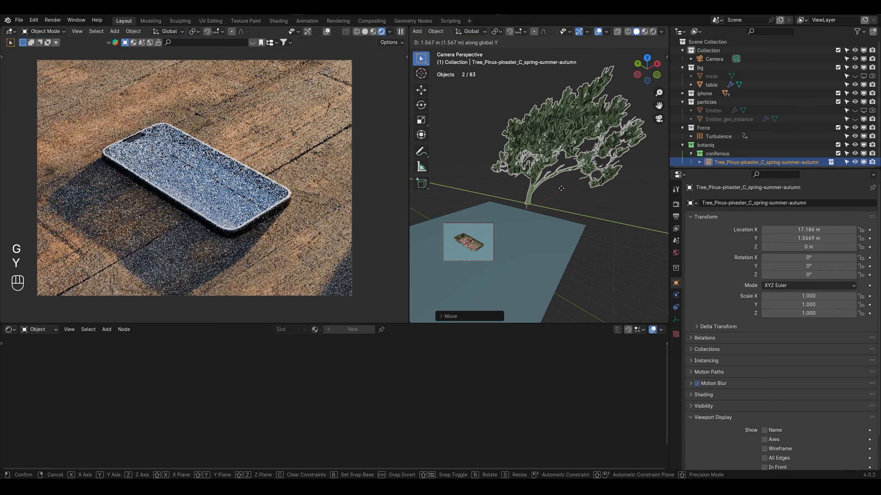
key(z)
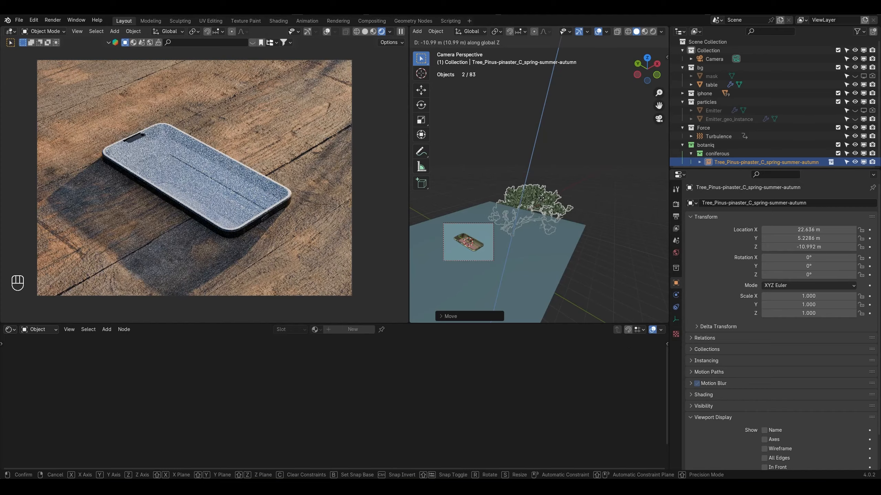
click(559, 196)
Step: Rotate the pine tree about -47° around the Z axis
key(r)
key(z)
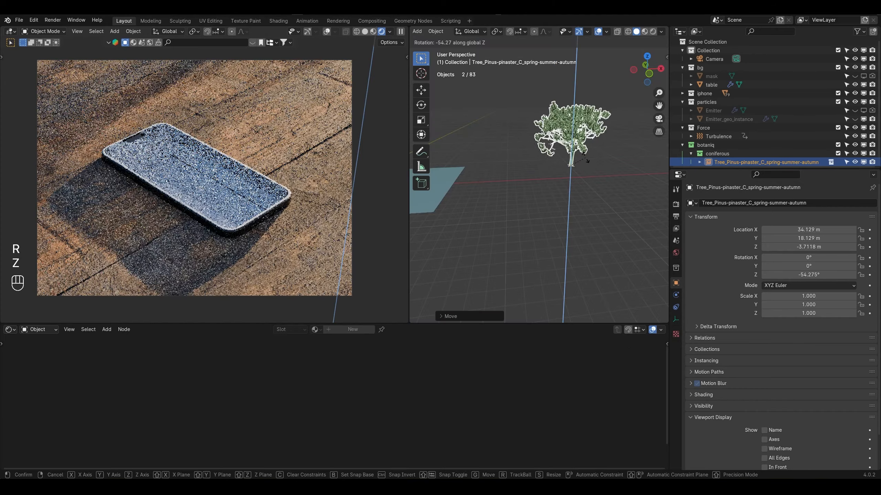
click(587, 154)
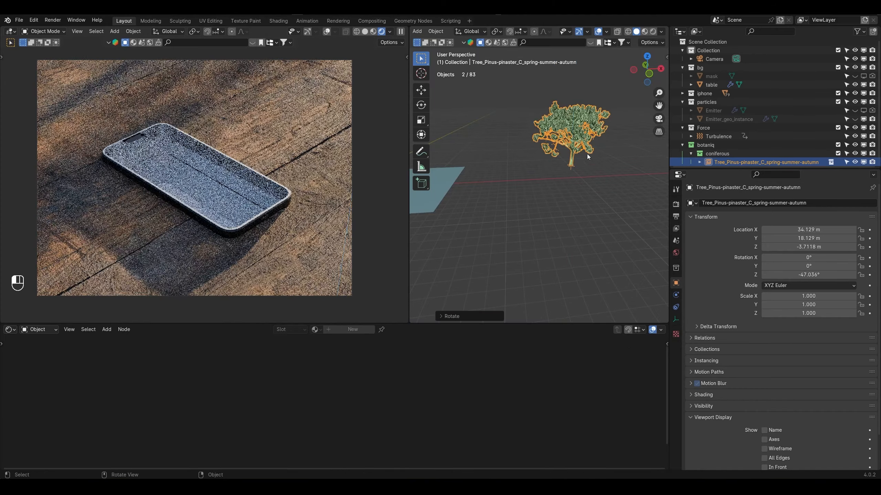
Step: Spawn a Pinus ponderosa (A) tree beside the table, try rotating it around Z and undo the rotation
key(shift+a)
key(n)
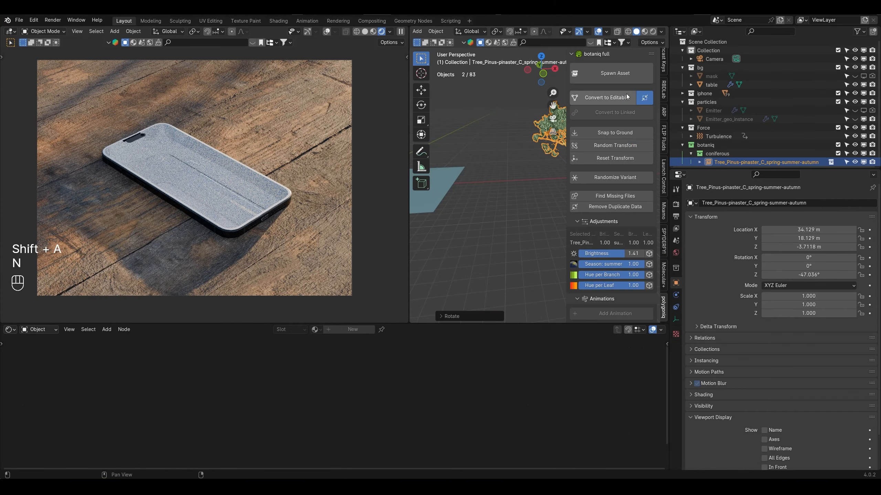
click(621, 74)
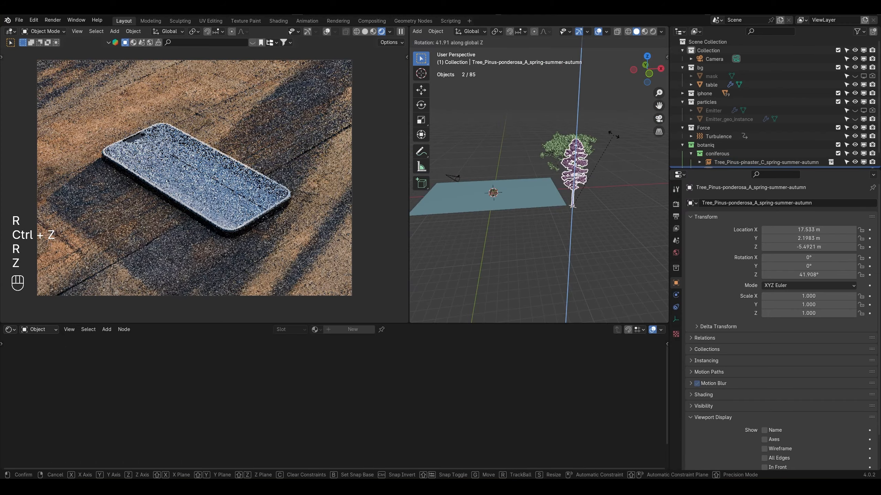
click(518, 191)
key(ctrl+z)
middle_drag(519, 192, 578, 206)
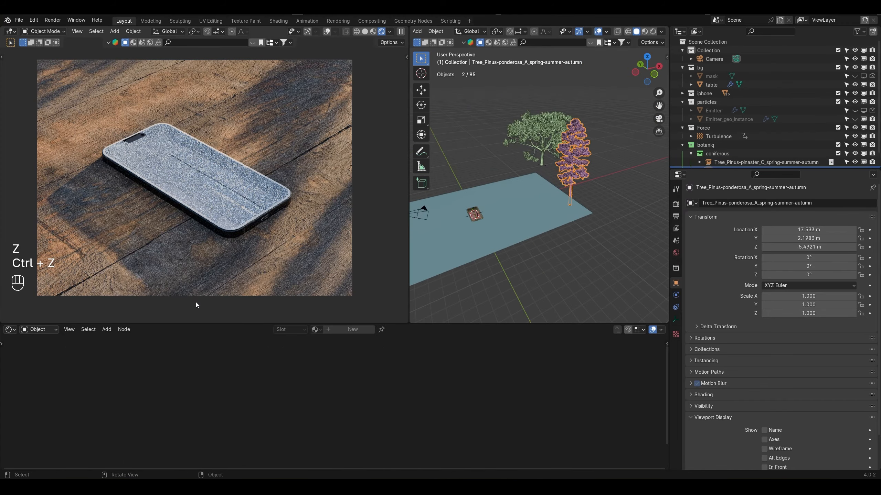
Step: Delete both pine trees and look at the reference phone pin on Pinterest in the browser
key(Delete)
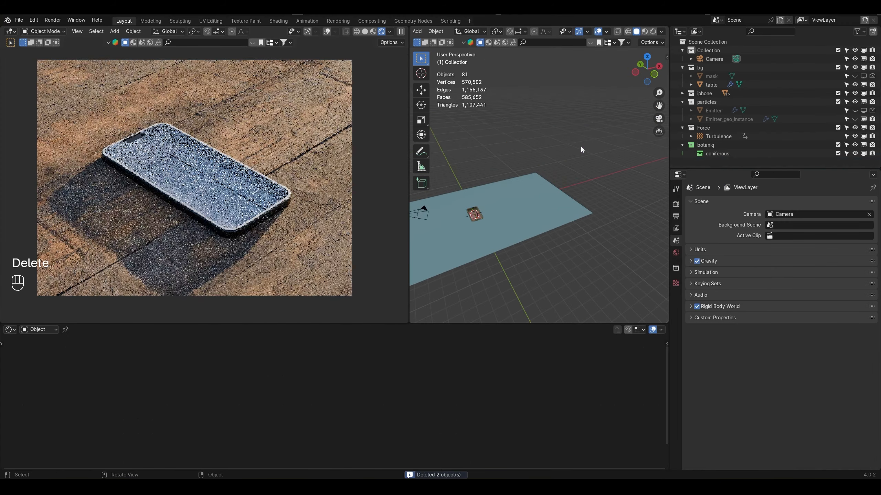
shift+middle_drag(519, 179, 527, 222)
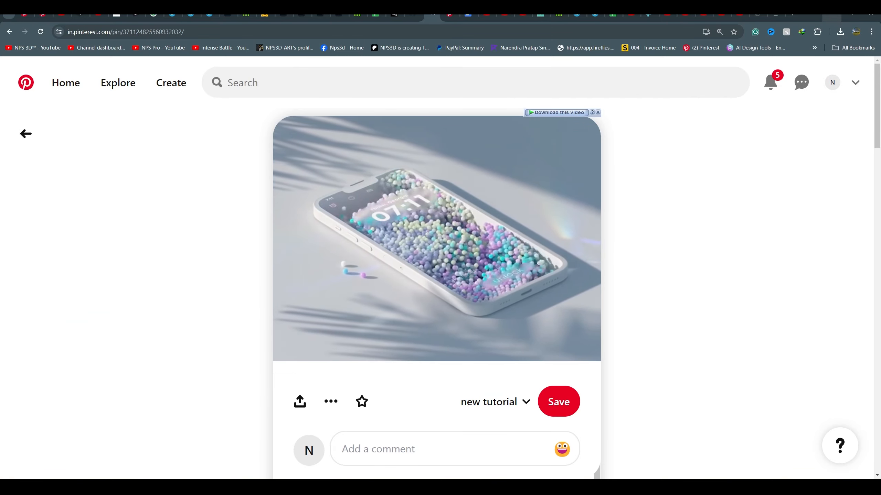
click(411, 252)
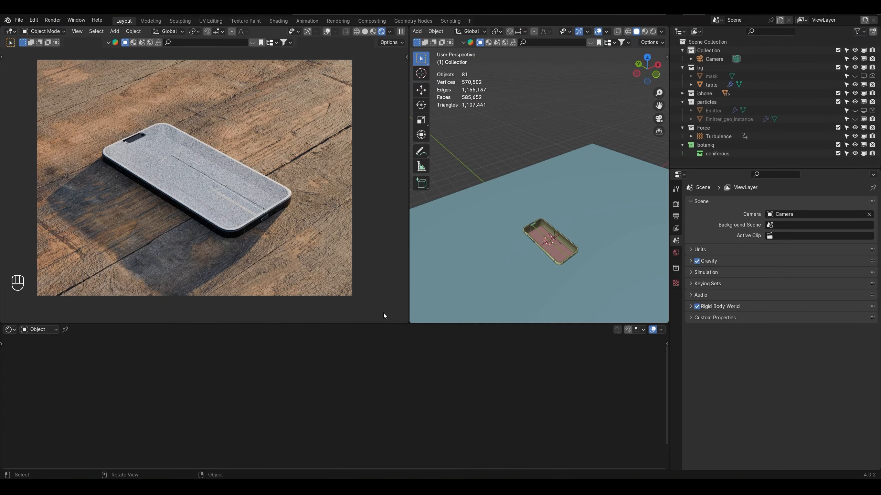
Step: In the World shader, set the Sky Texture's sun elevation to 19° and sun rotation to 301°, and save the file
click(282, 244)
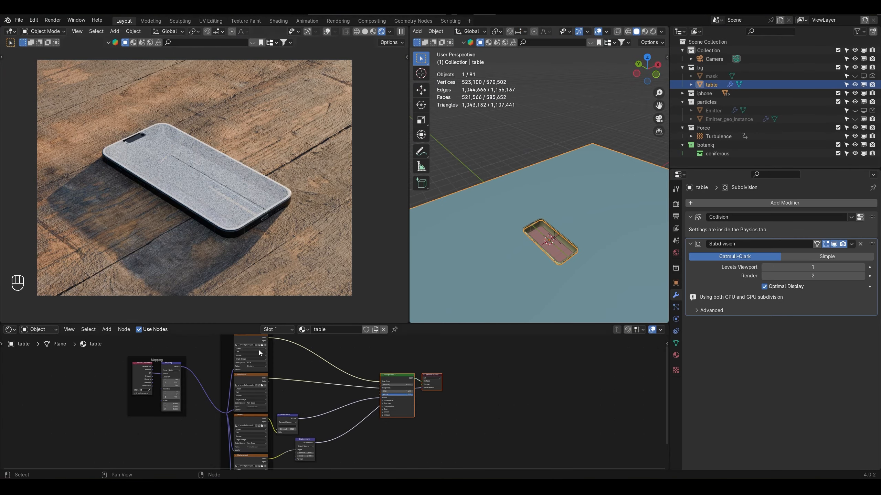
click(58, 360)
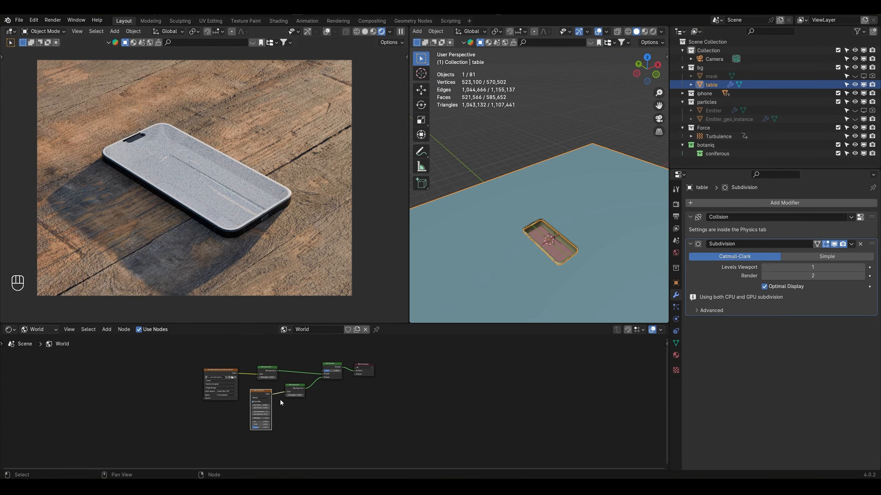
scroll(452, 402, up, 5)
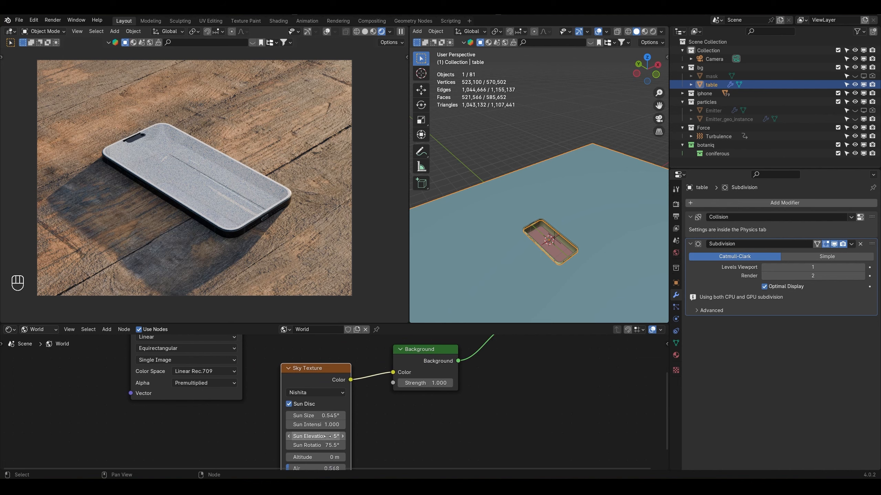
middle_drag(328, 437, 333, 430)
drag(331, 438, 333, 438)
drag(321, 439, 389, 439)
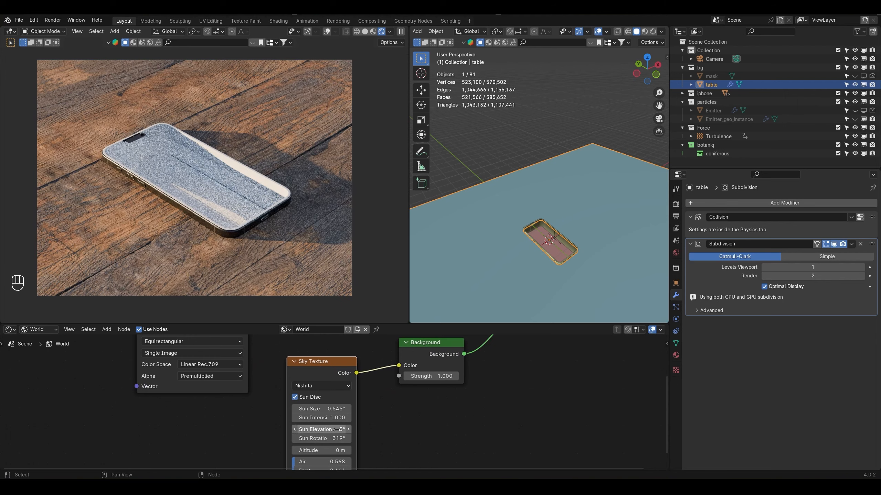
mouse_move(319, 429)
mouse_down()
mouse_move(327, 430)
mouse_move(312, 438)
mouse_move(320, 429)
mouse_up()
key(ctrl+s)
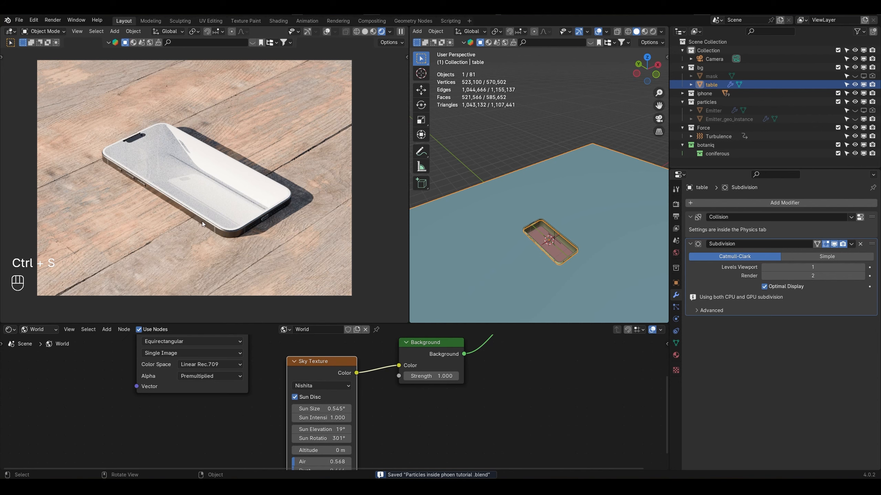
Step: Set the Sky Texture's sun size to 2° and the strength of its Background node to 0.3
scroll(331, 400, up, 3)
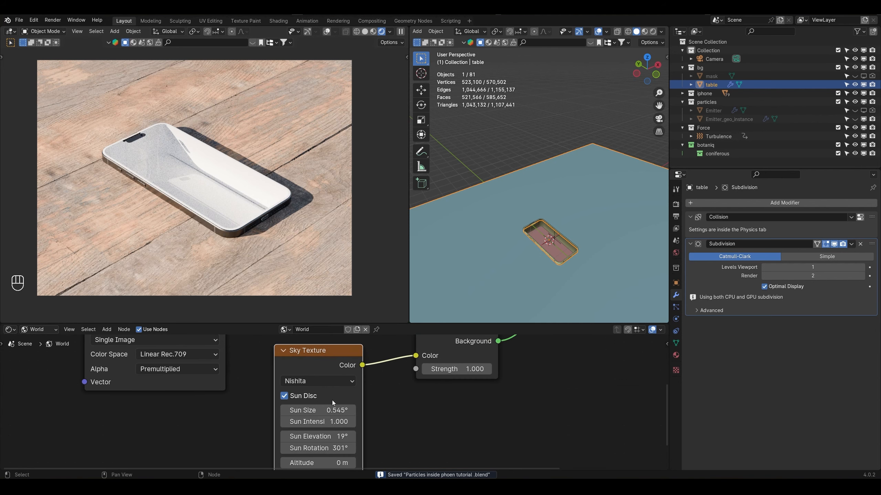
click(357, 381)
text(2)
key(Return)
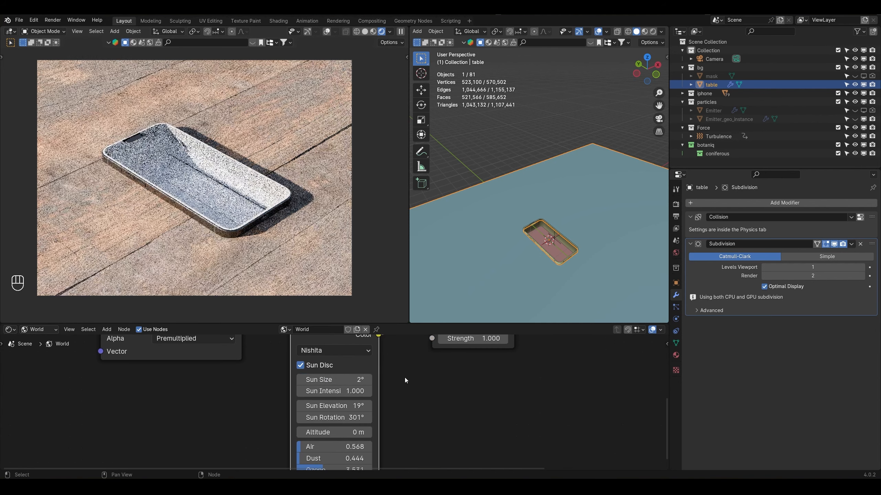
middle_drag(397, 372, 376, 427)
click(451, 394)
text(.3)
key(Return)
Step: Add a plane, raise it above the table to one side of the phone and tilt it by about -37°
middle_drag(555, 222, 502, 204)
key(shift+a)
key(g)
key(z)
key(g)
key(r)
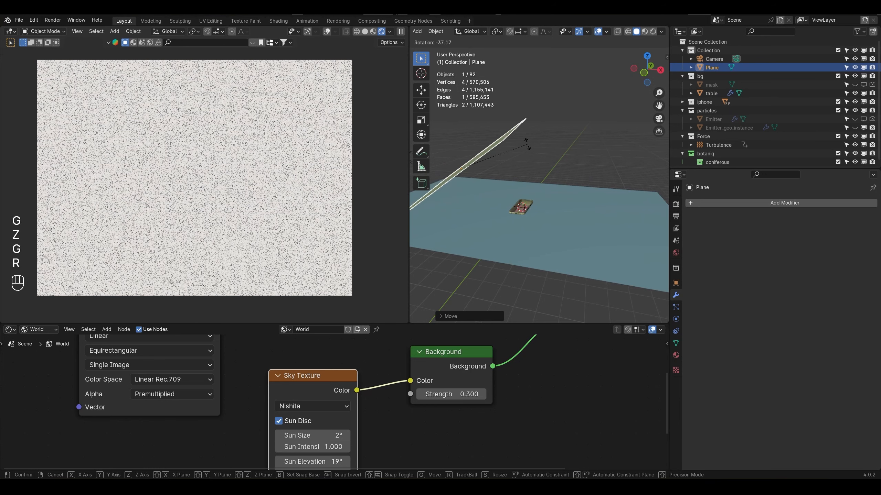
click(527, 142)
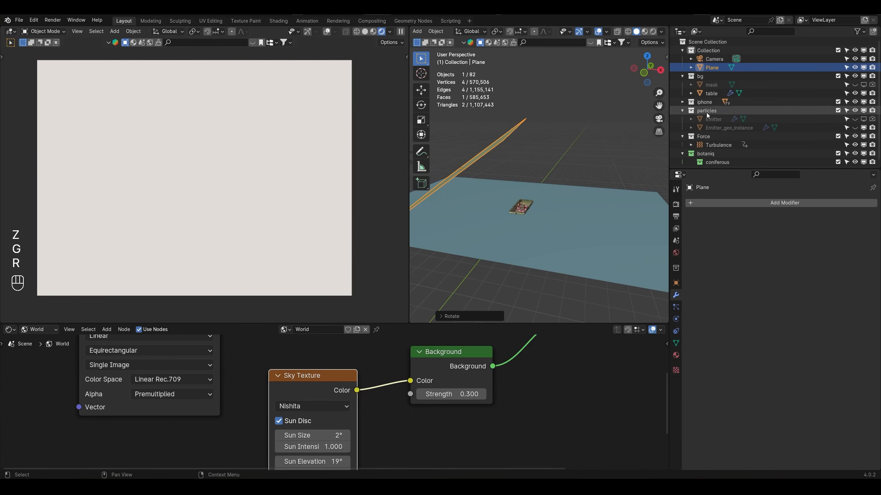
Step: Switch the node editor to the object shader and create a new material for the tilted plane
click(16, 330)
click(49, 344)
click(344, 332)
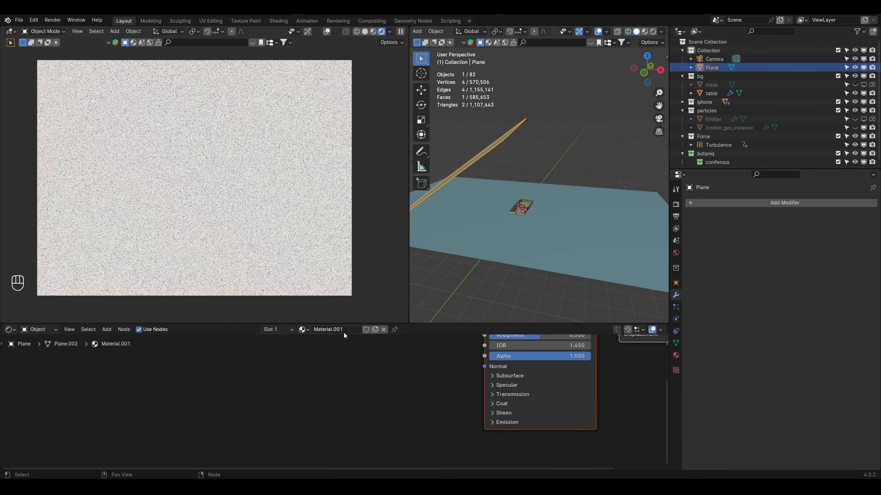
Step: Rename the plane's material to block
click(348, 330)
text(block)
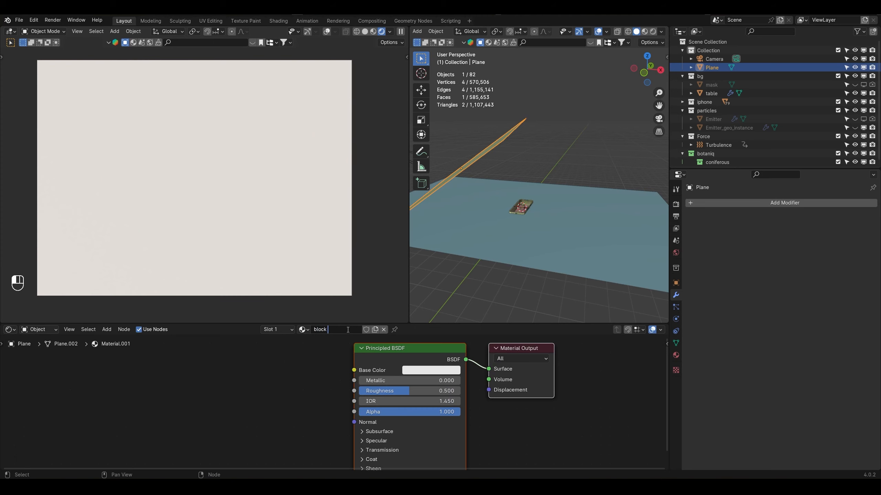
key(Return)
Step: Add a Noise Texture node and connect its Fac output to the Principled BSDF's Alpha input
middle_drag(350, 419, 421, 396)
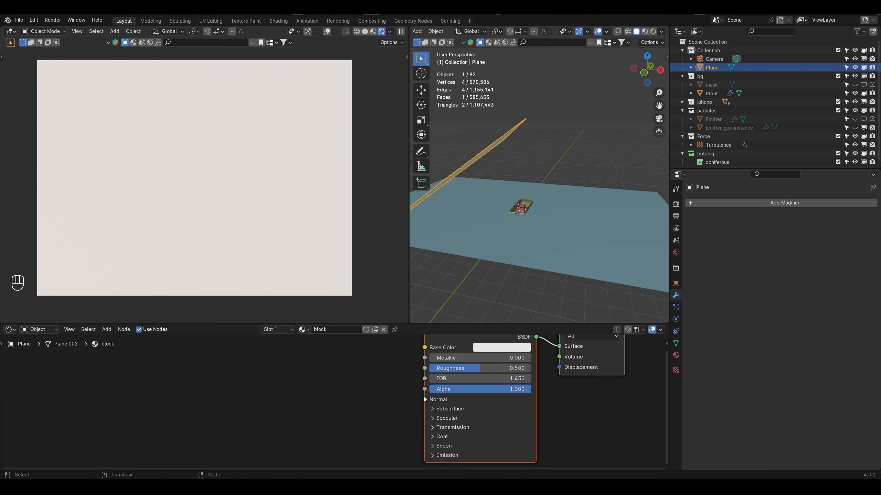
drag(424, 389, 337, 398)
text(noise)
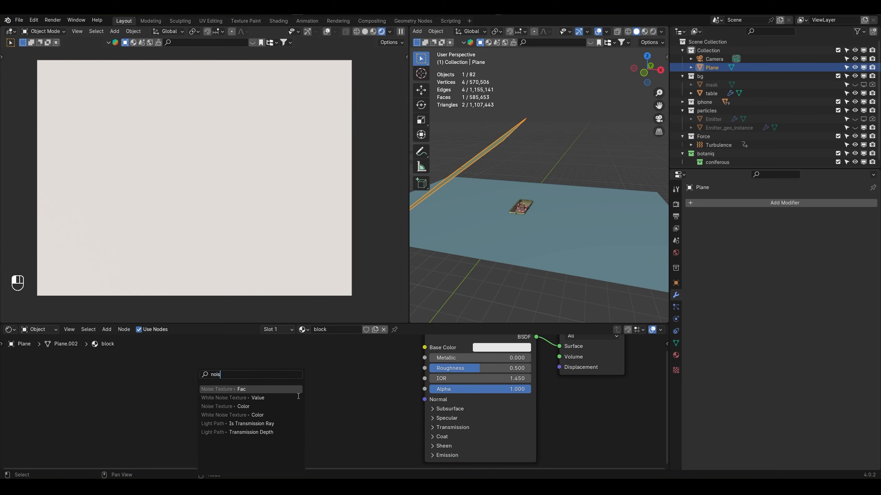
key(Return)
click(298, 396)
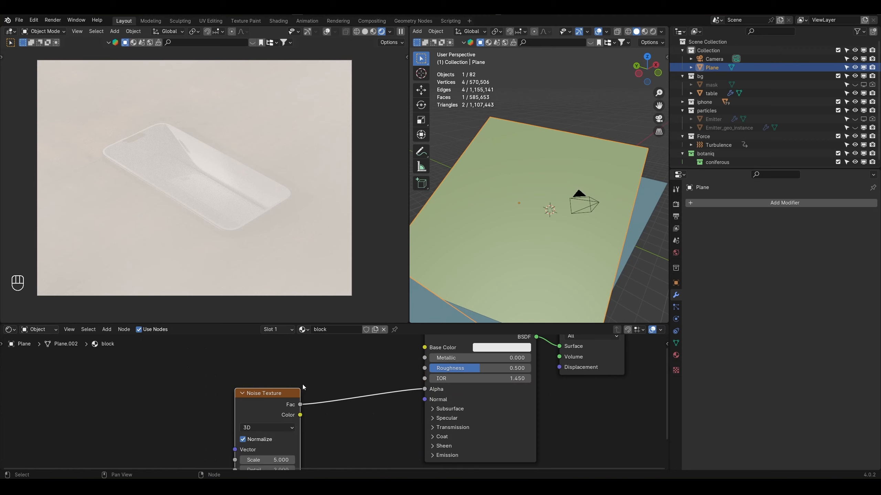
Step: Insert a Color Ramp between the Noise Texture and Alpha, with the black stop at about 0.44 and the white stop at 0.553
middle_drag(302, 384, 345, 344)
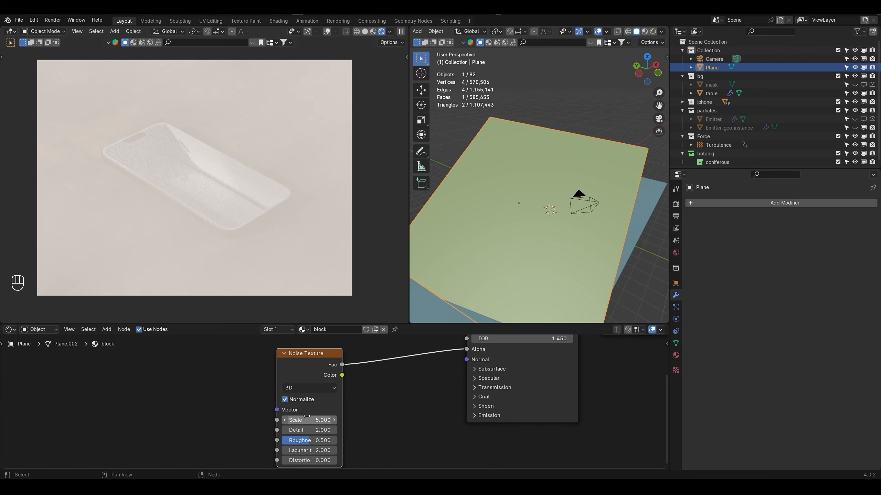
middle_drag(382, 389, 375, 407)
key(shift+a)
text(colo)
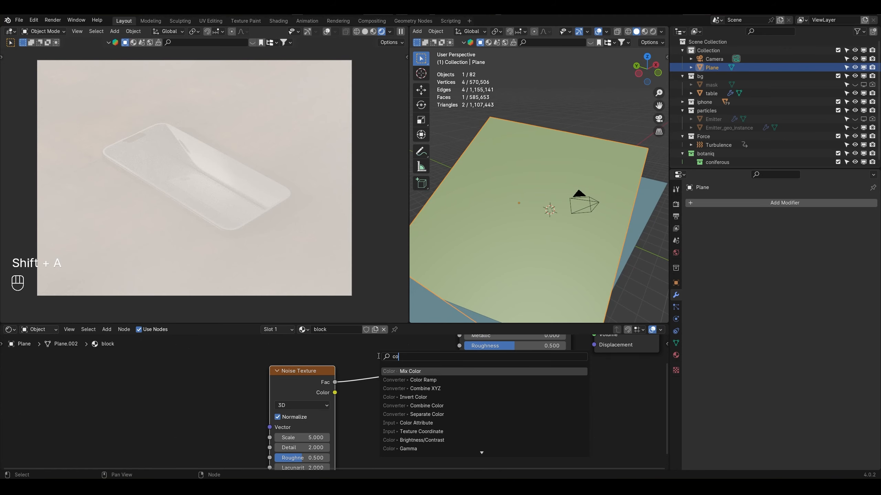
click(416, 379)
click(389, 386)
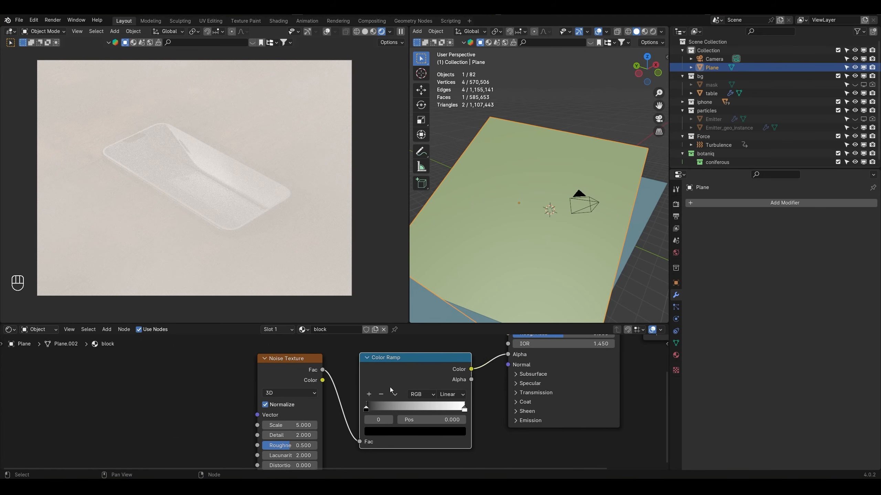
drag(368, 411, 408, 410)
drag(465, 410, 415, 405)
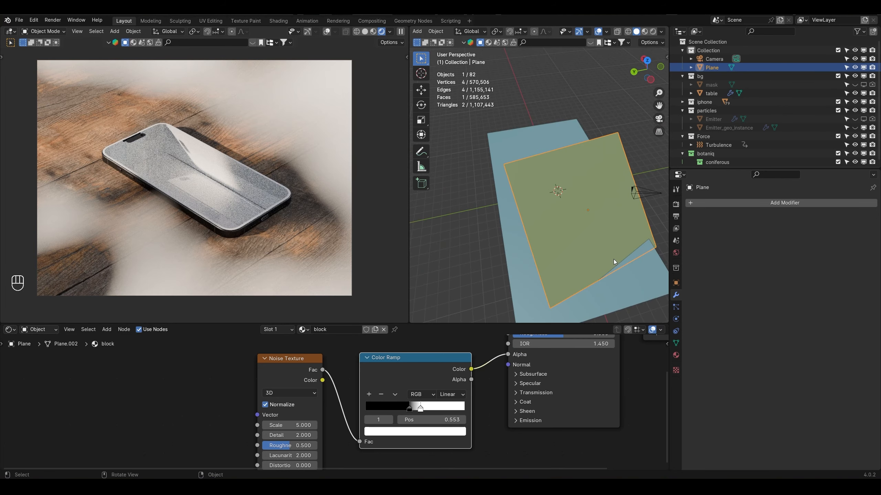
Step: In top view, reposition the plane and rotate it about -46 degrees around the global Z axis
key(KP_7)
shift+middle_drag(613, 259, 648, 268)
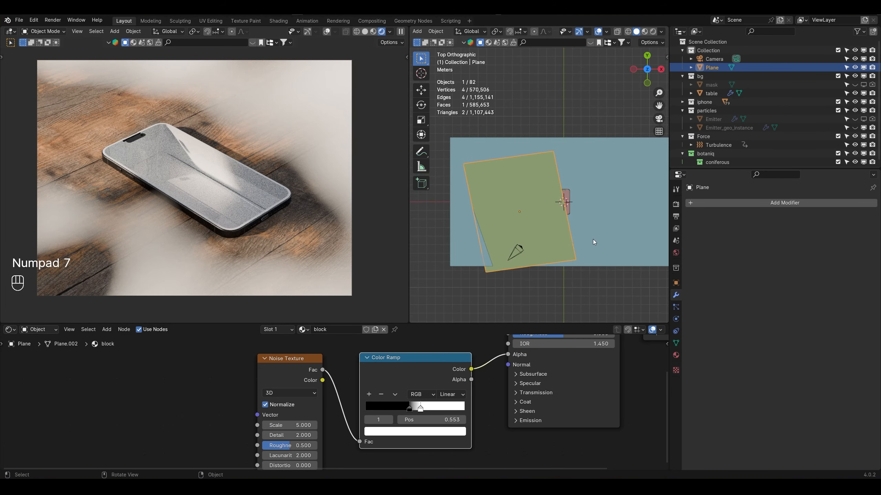
key(g)
key(r)
key(z)
click(551, 248)
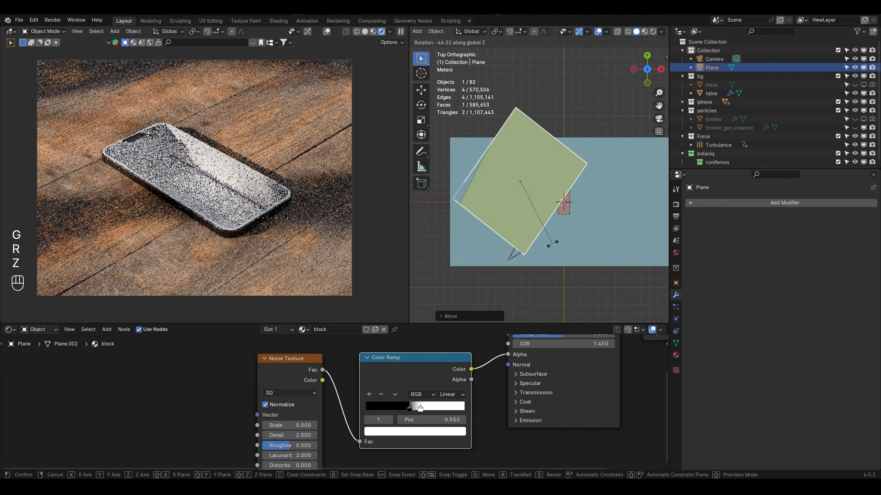
Step: Tilt the plane by about -25 degrees in a side view and raise it above the table's edge
middle_drag(552, 248, 656, 213)
key(r)
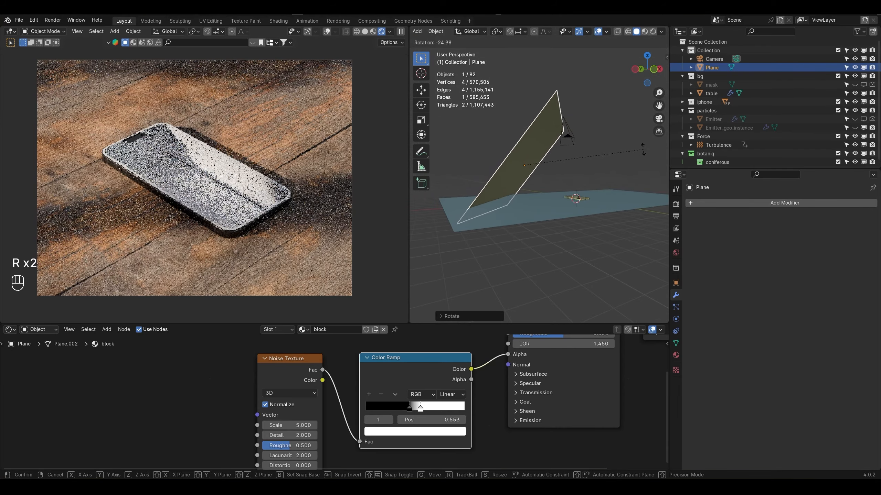
click(642, 151)
key(g)
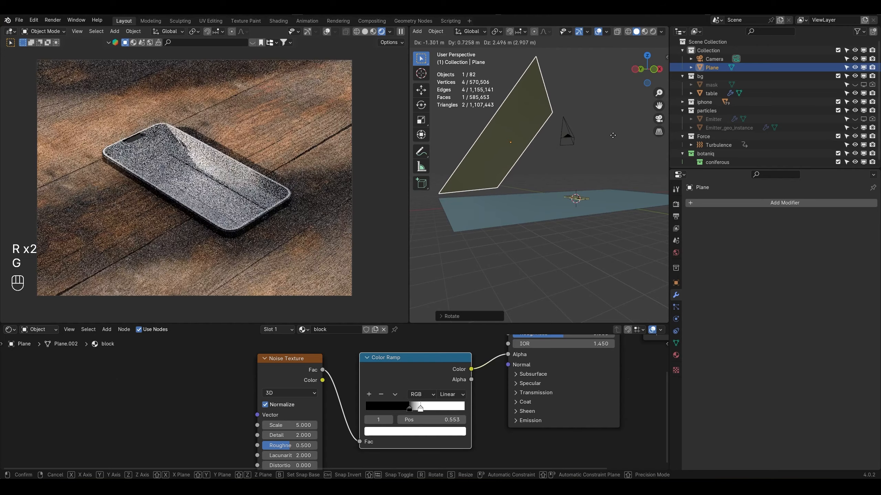
click(615, 141)
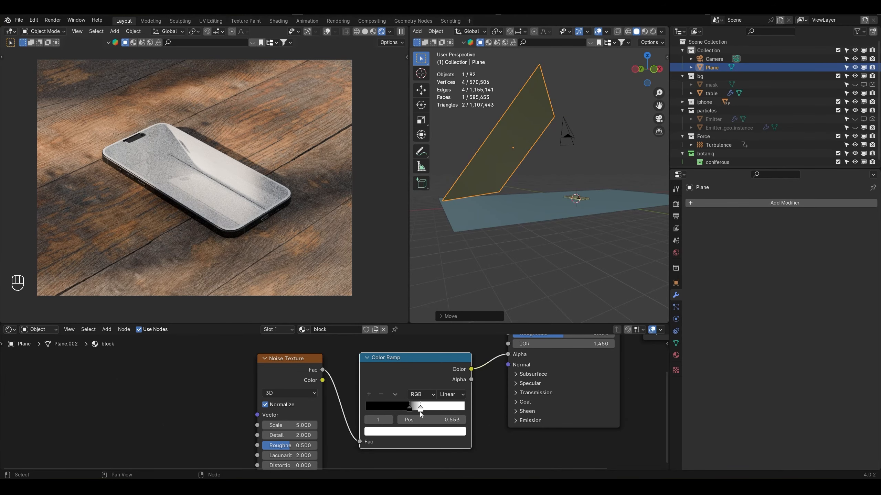
Step: Set the Color Ramp stops to 0.440 and 0.516, and the noise scale to 5.9, detail to 6.3 and roughness to 0.773
drag(409, 409, 416, 409)
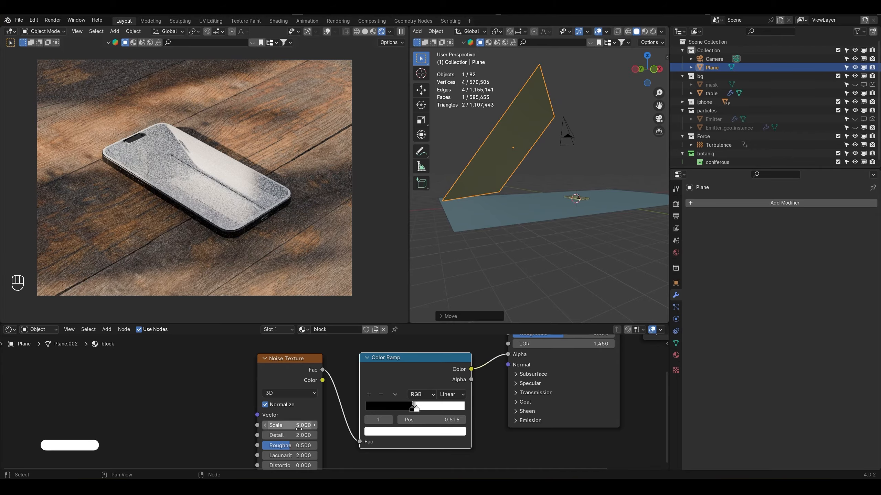
mouse_move(299, 429)
mouse_down()
mouse_move(324, 428)
mouse_move(308, 436)
mouse_up()
drag(290, 446, 306, 446)
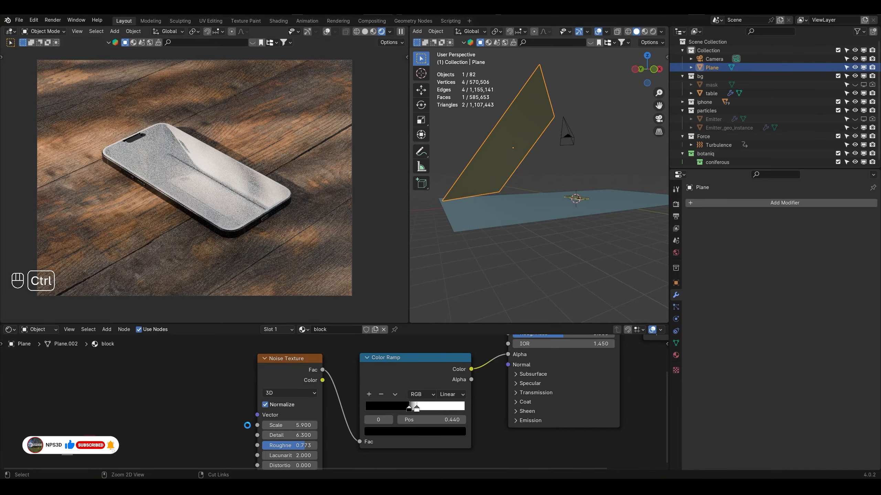
Step: Save the file and switch the Noise Texture to 4D
key(ctrl+s)
click(290, 393)
click(290, 447)
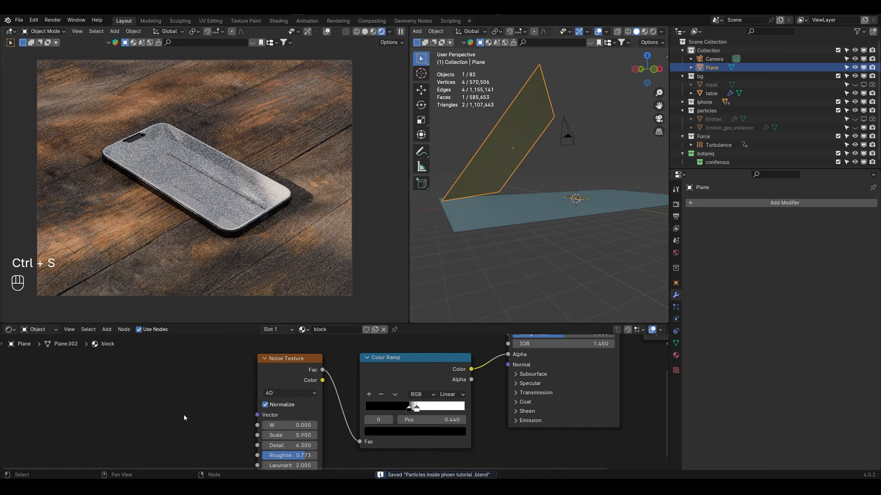
Step: Drive the Noise Texture's W value with the expression #frame/200
middle_drag(184, 417, 255, 397)
key(ctrl+z)
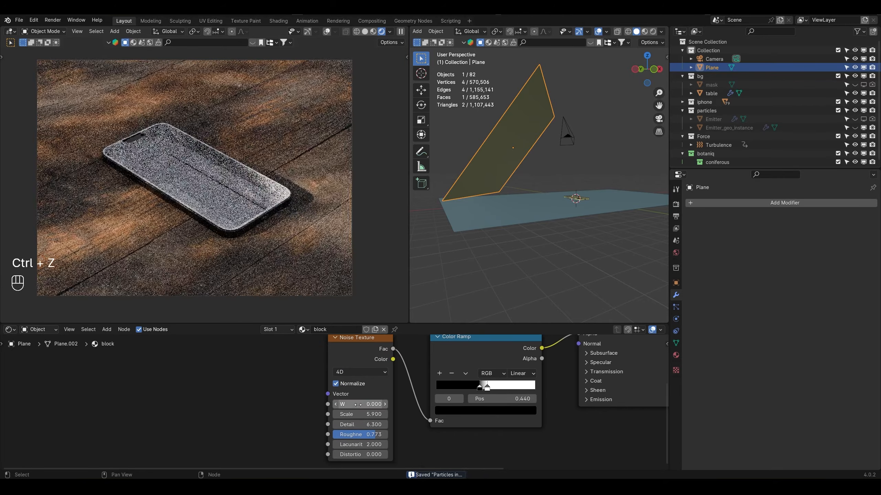
click(354, 404)
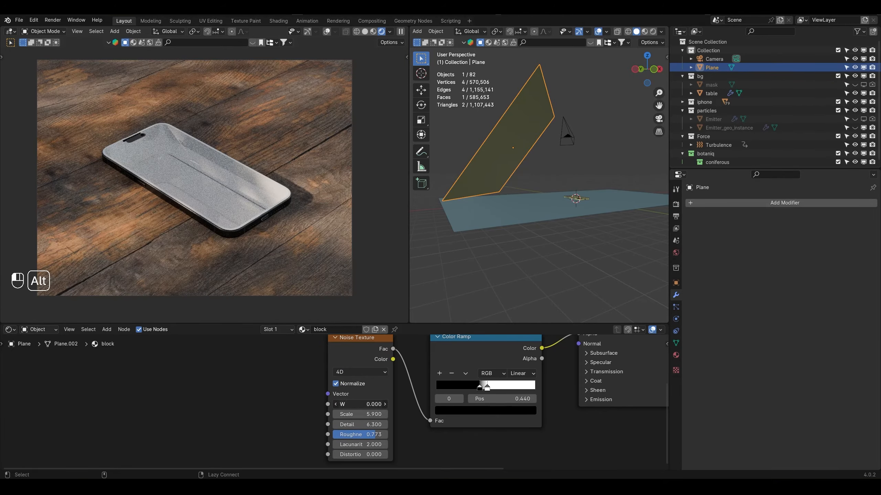
text(#)
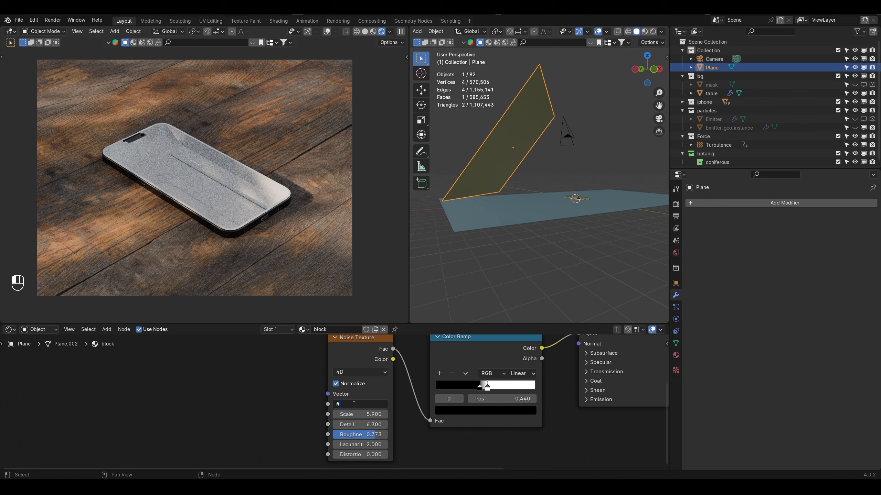
text(franme)
key(BackSpace)
key(BackSpace)
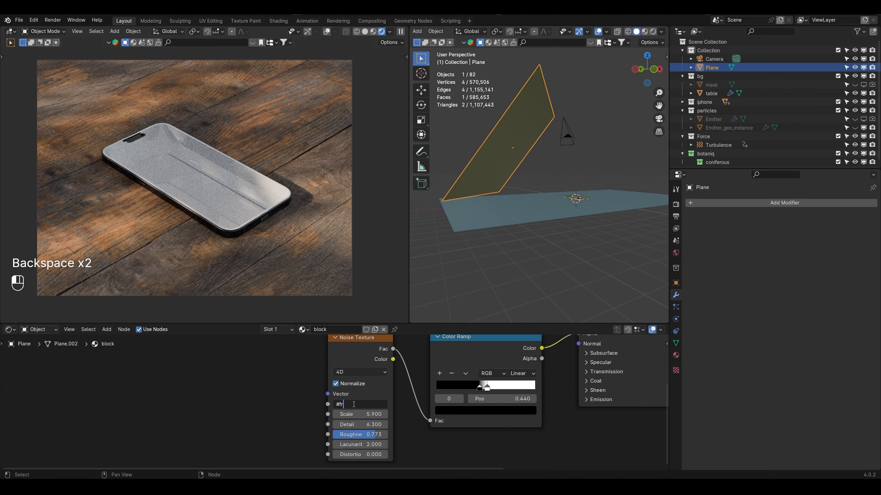
text(me/200)
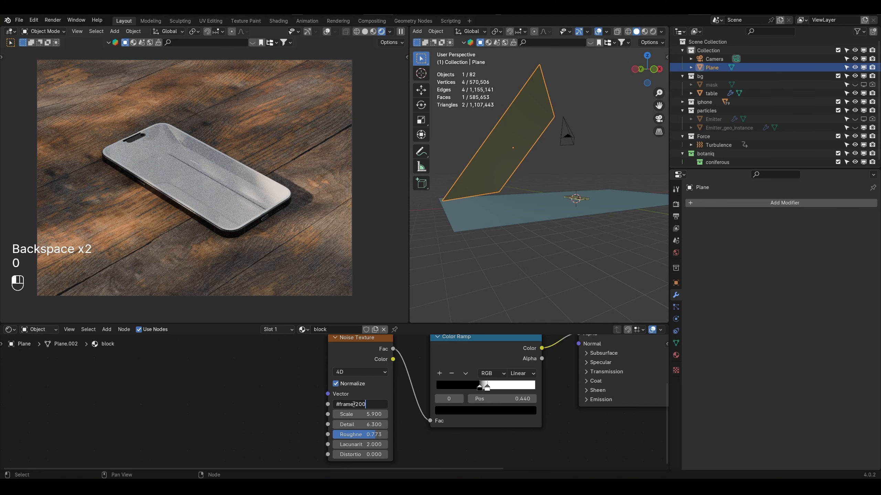
click(291, 391)
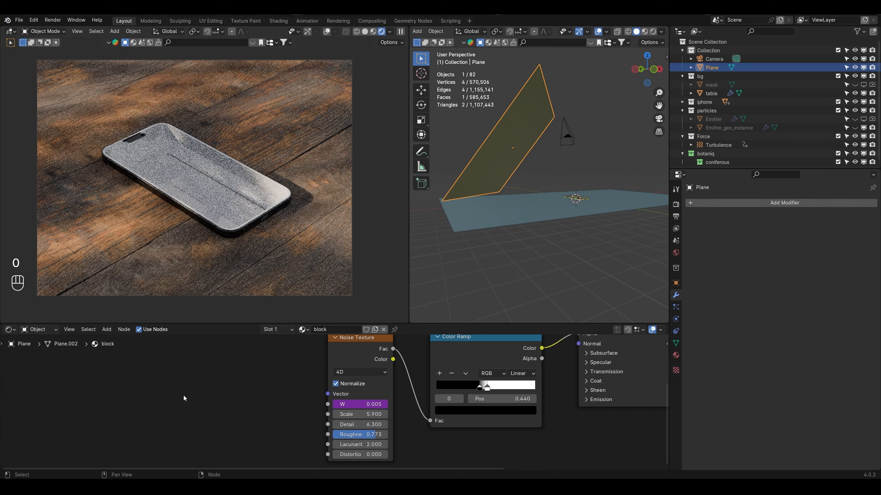
Step: Play the animation briefly to preview the moving shadows, and undo the W expression
key(space)
key(space)
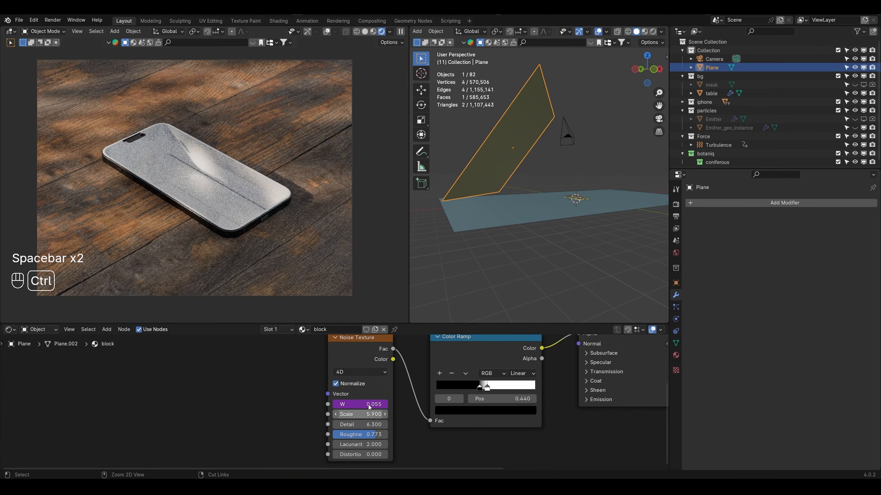
key(ctrl+z)
Step: Switch the scene's render engine to EEVEE
click(675, 204)
click(778, 203)
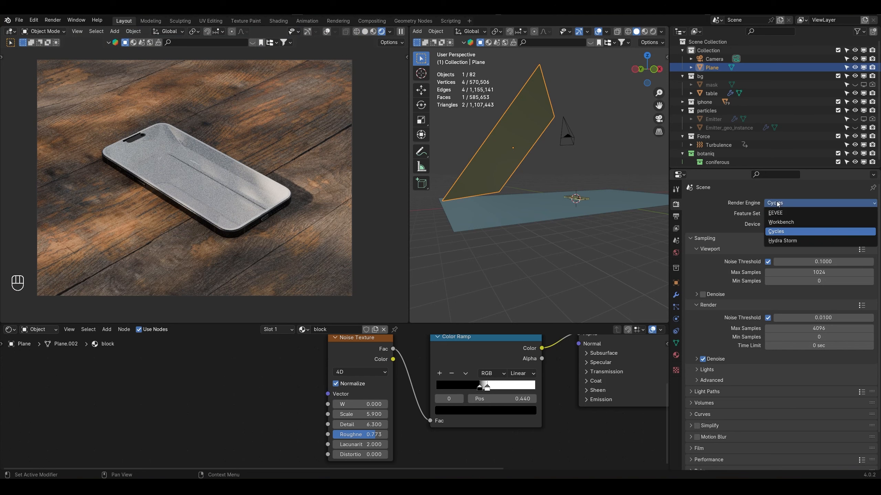
key(Return)
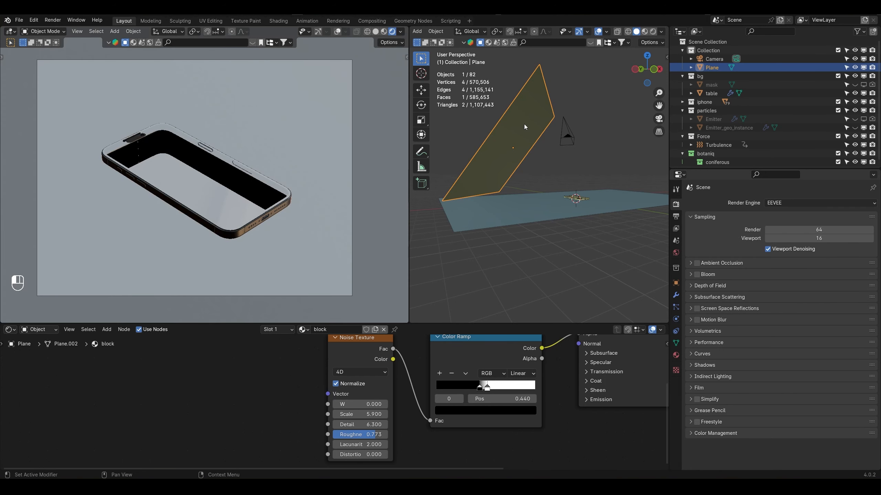
Step: Set the block material's blend mode to Alpha Hashed and its shadow mode to Alpha Clip
click(675, 355)
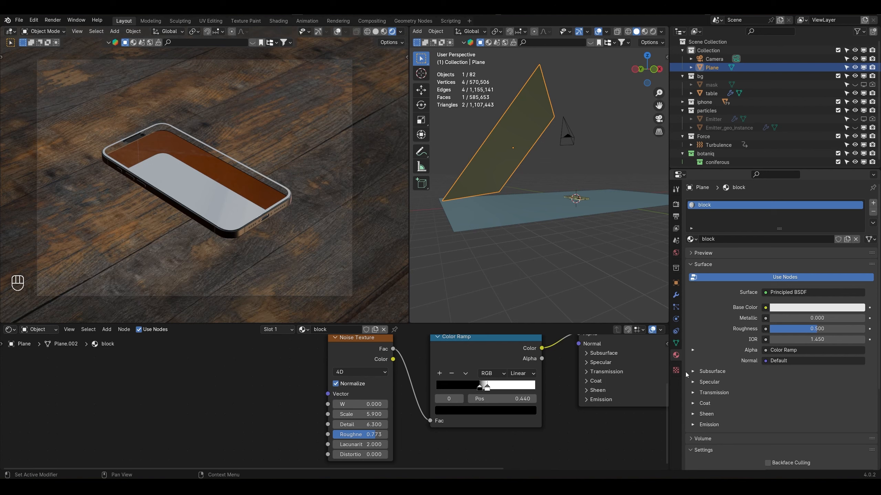
scroll(699, 314, down, 3)
click(785, 439)
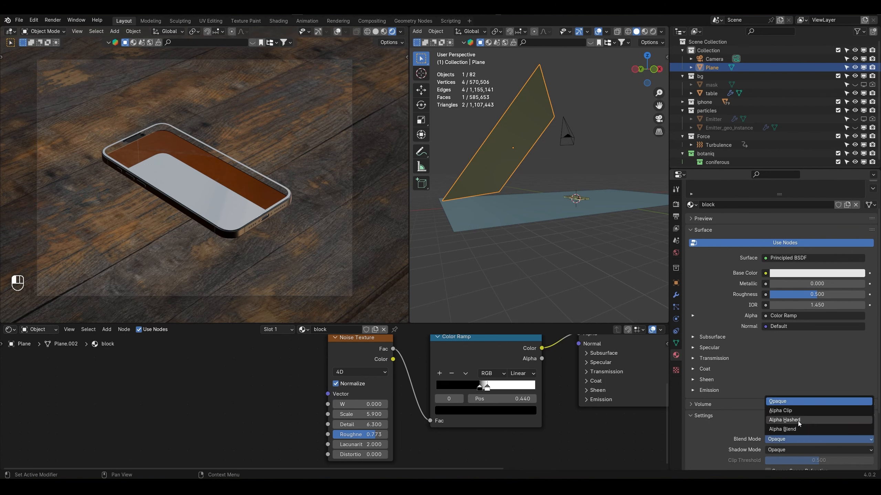
click(799, 421)
click(794, 450)
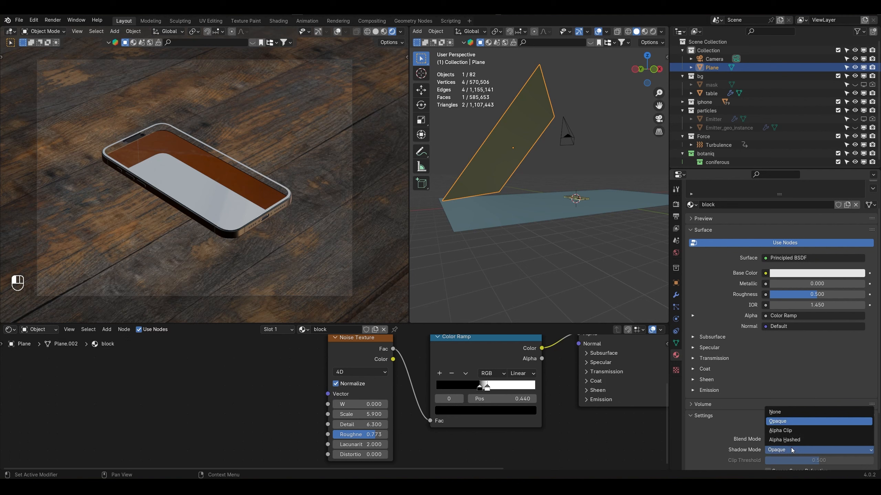
click(795, 430)
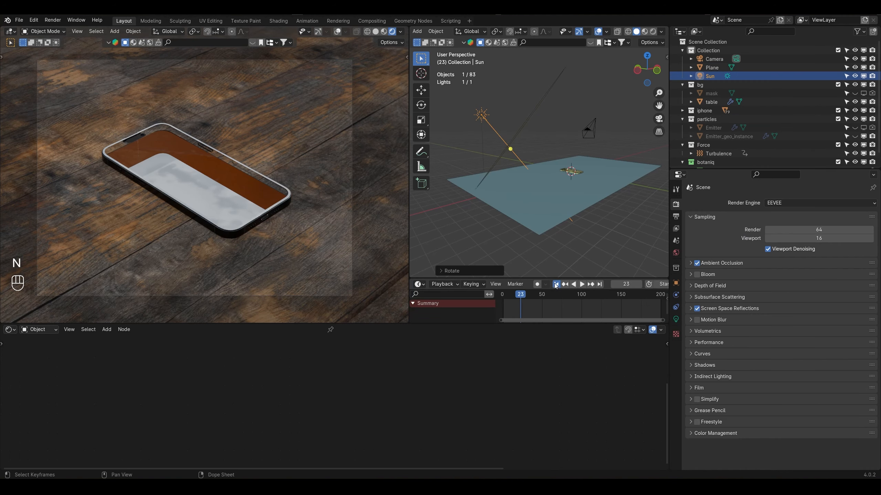
Step: Select the shadow-casting plane and drive its Noise Texture's W value with a #frame expression
click(519, 123)
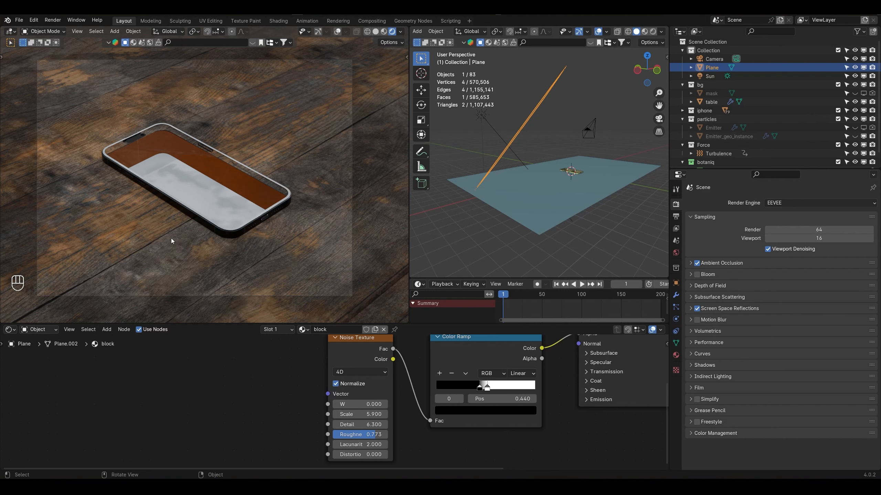
click(364, 403)
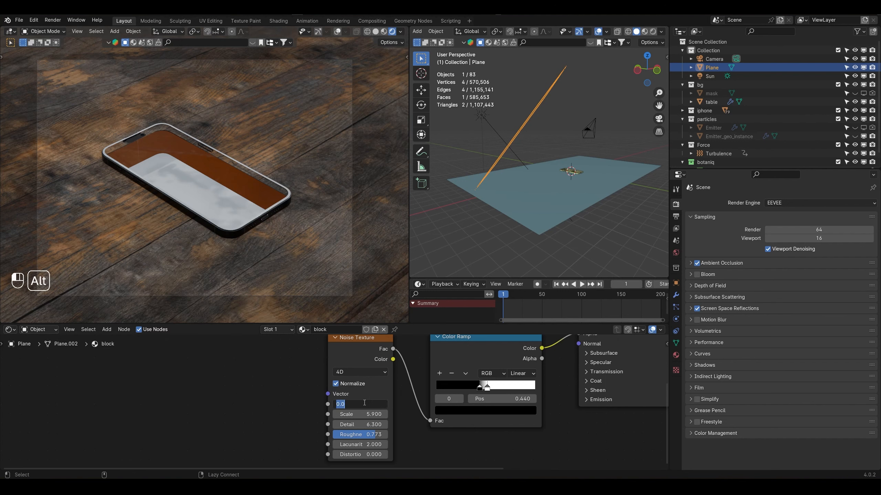
text(#frame)
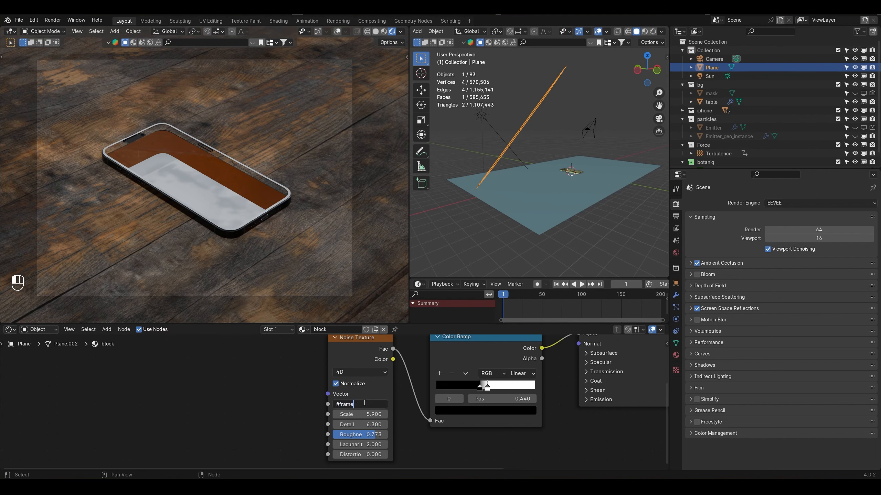
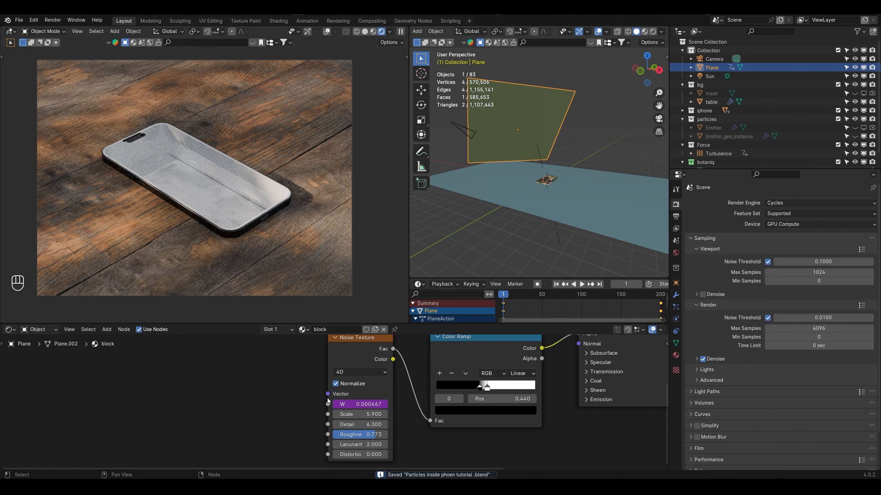
drag(327, 394, 208, 406)
text(npi)
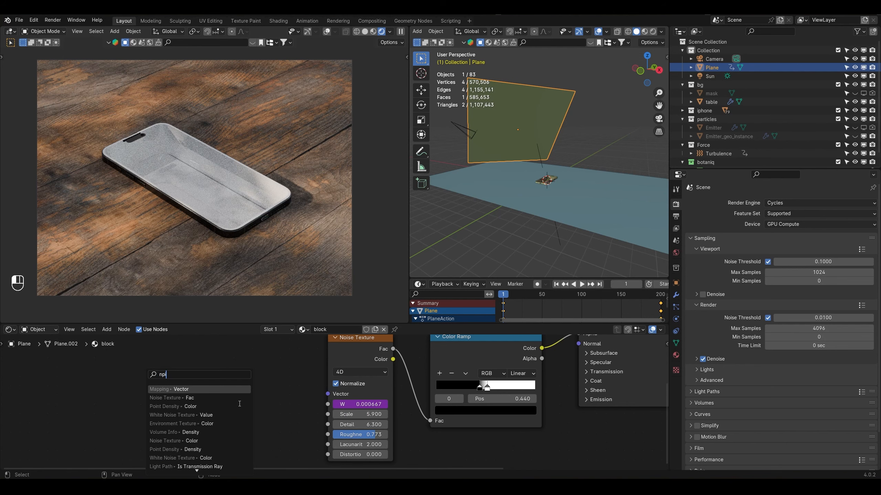
key(Return)
key(ctrl+z)
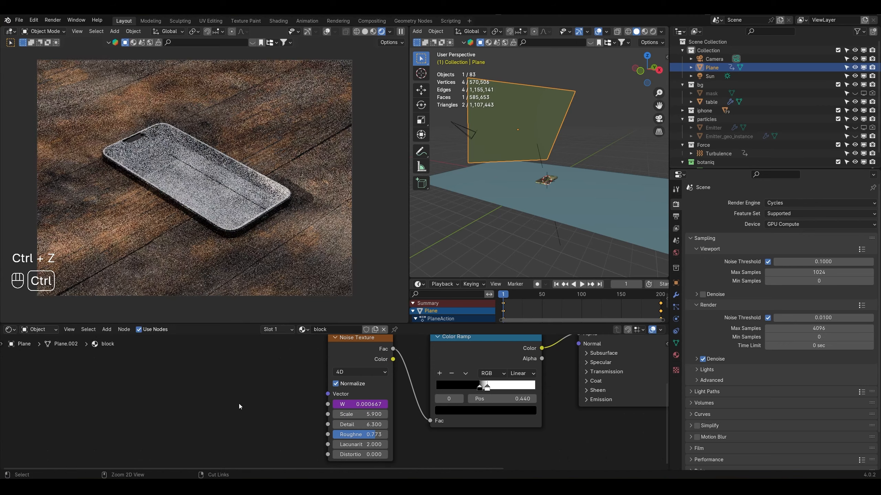
Step: Try feeding a Magic Texture with scale 6.4 into the Noise Texture's Vector input, and undo it
drag(327, 394, 292, 396)
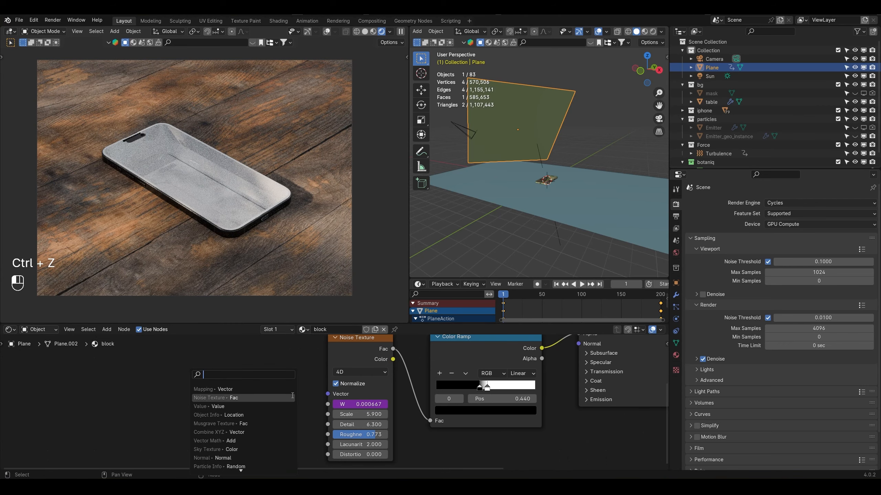
text(magi)
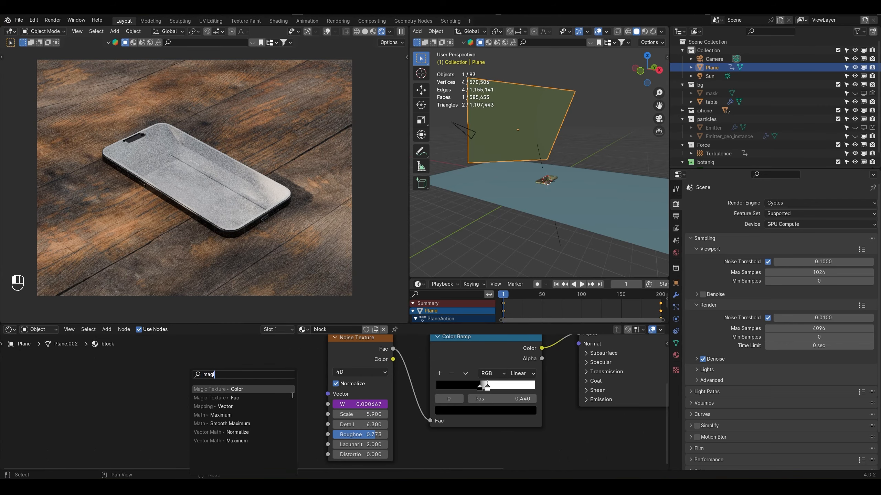
key(Return)
click(292, 395)
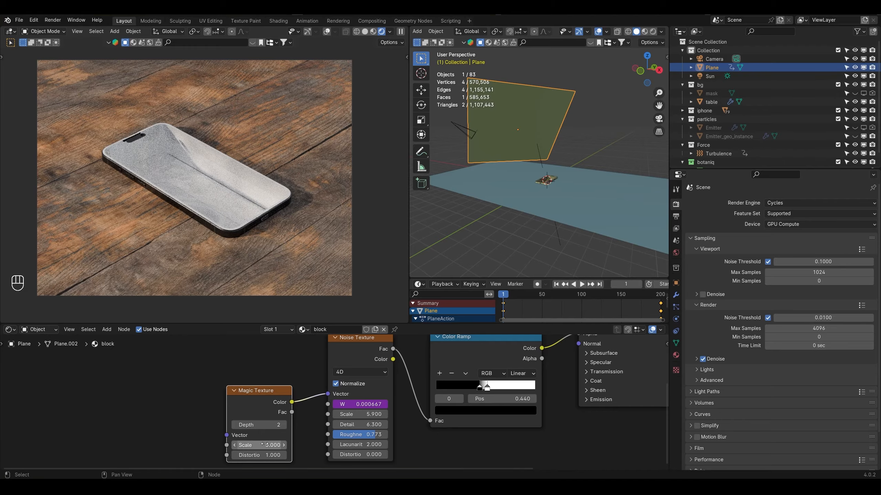
drag(265, 445, 281, 445)
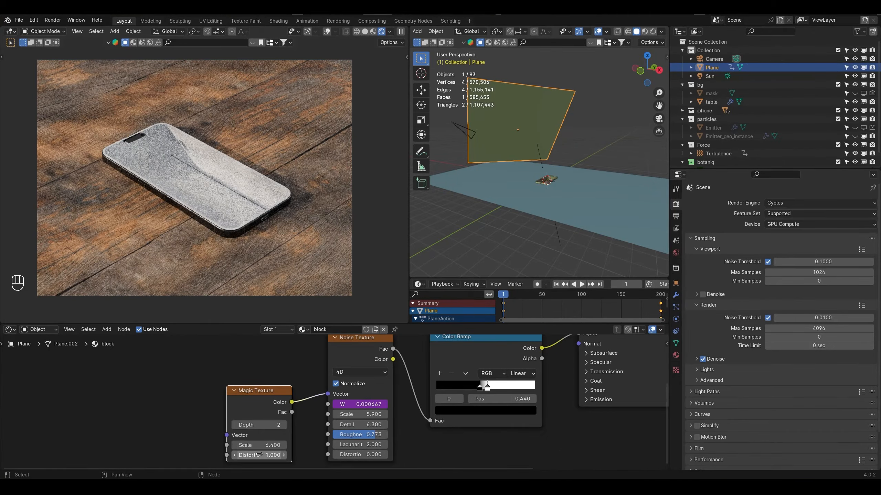
key(ctrl+z)
key(ctrl+z)
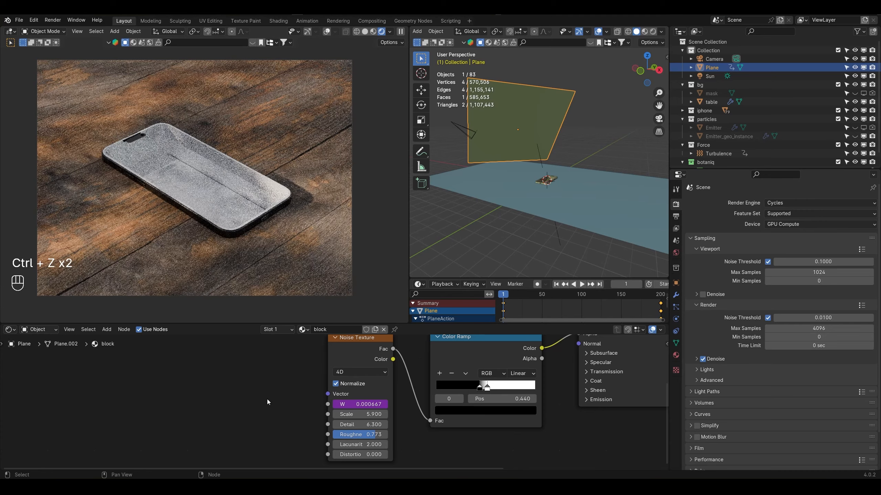
Step: Switch the shader editor to the World nodes and set the Mix Shader's factor to about 0.39
click(38, 329)
click(45, 361)
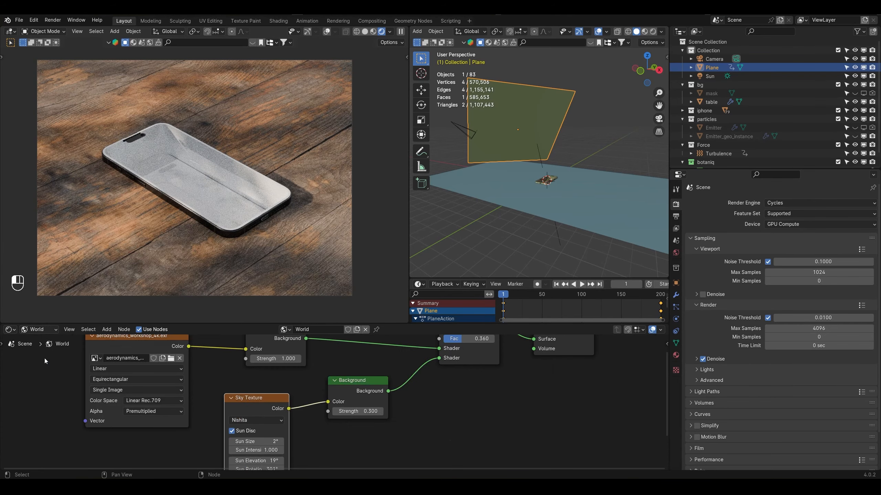
middle_drag(342, 366, 350, 398)
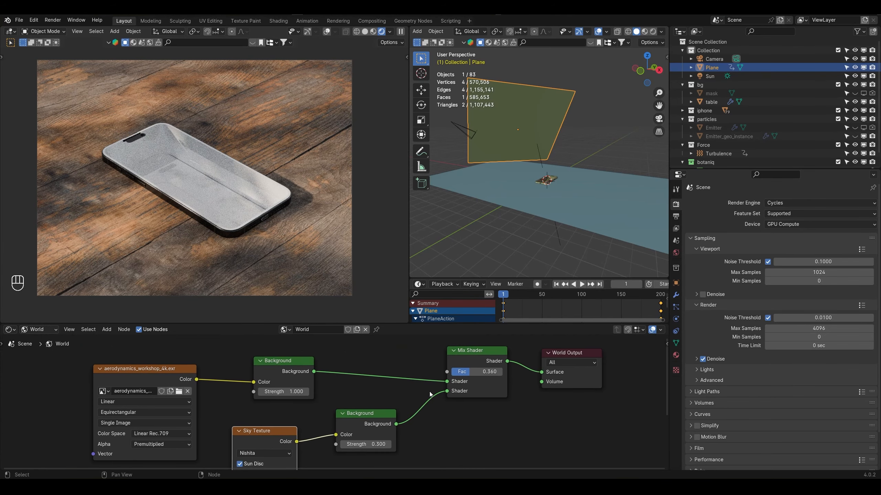
mouse_move(477, 371)
mouse_down()
mouse_move(489, 372)
mouse_move(471, 371)
mouse_up()
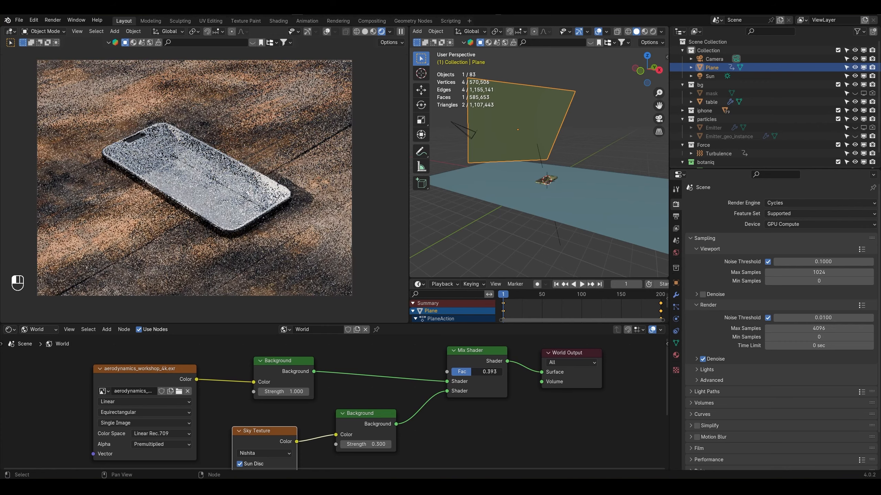
Step: Try the Sky Texture's Sun Intensity at 12 and then at 5
middle_drag(471, 372, 467, 354)
click(277, 422)
text(12)
key(Return)
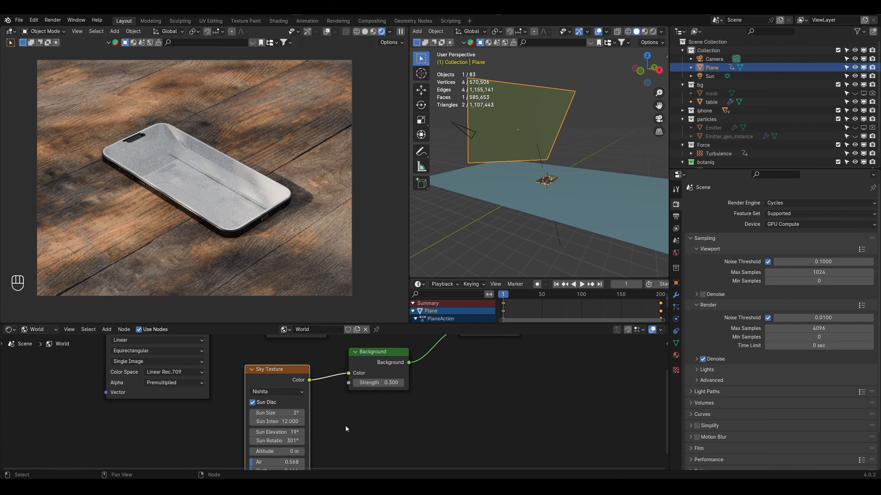
click(284, 422)
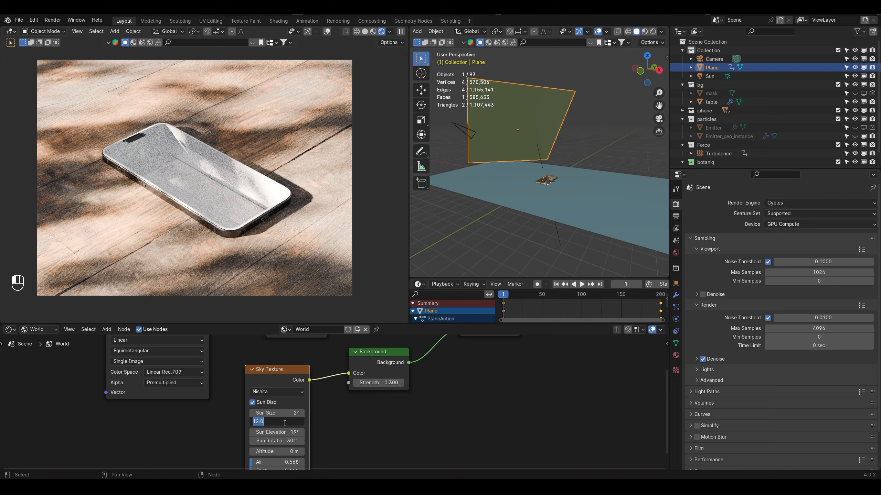
text(1)
key(Return)
Step: Set the Sky Texture's Sun Intensity to 2 and save the file
click(291, 422)
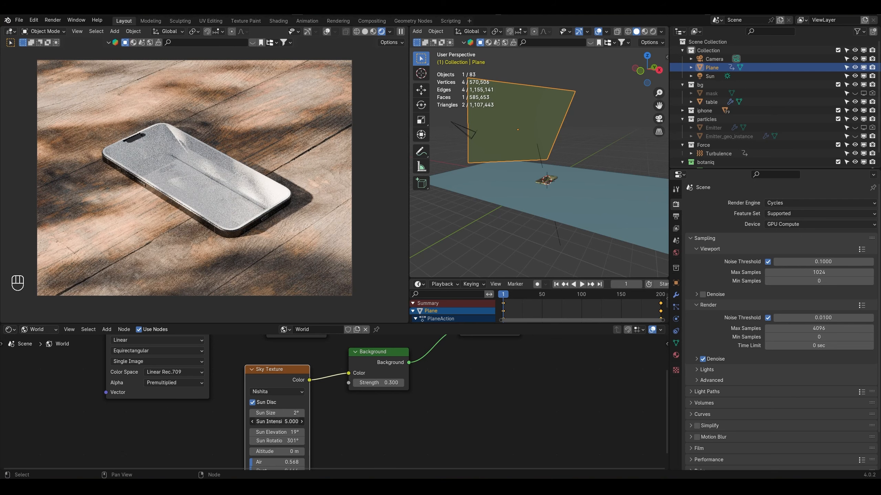
text(2)
key(Return)
key(ctrl+s)
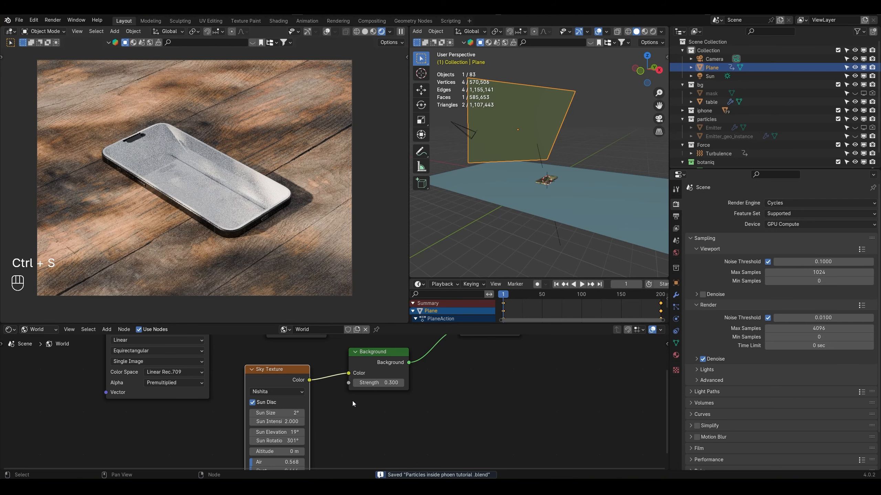
Step: Enable the camera's depth of field with the phone as focus object and an F-Stop of 0.5, and save the file
click(712, 59)
click(676, 319)
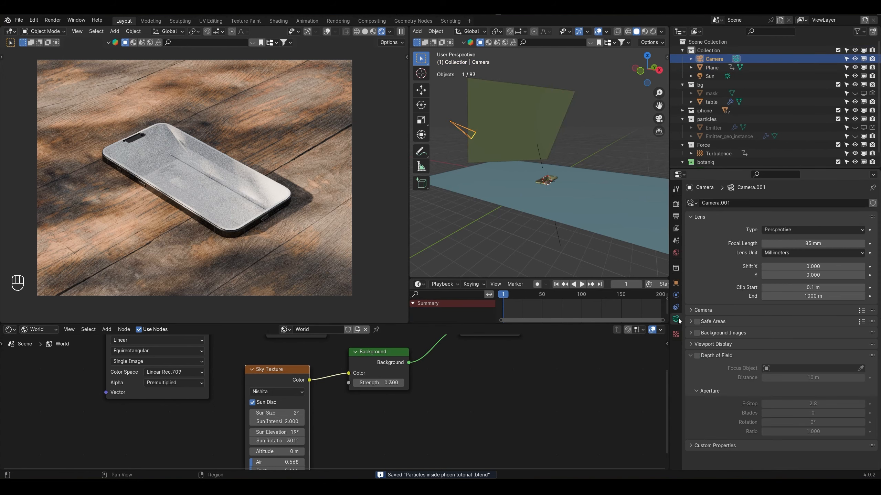
click(697, 356)
click(860, 368)
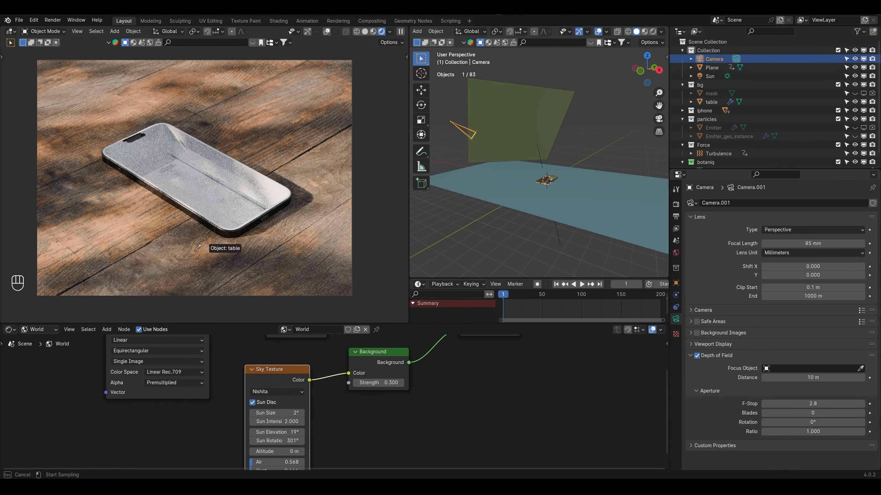
click(203, 173)
click(812, 403)
text(0.5)
key(Return)
key(ctrl+s)
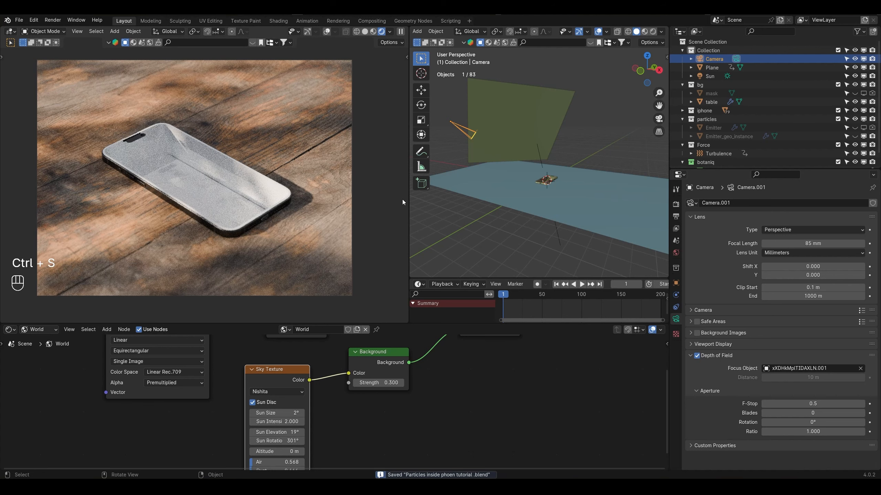
Step: Widen the perspective viewport and view the camera and phone from above, keeping the camera view beside it
middle_drag(589, 205, 608, 179)
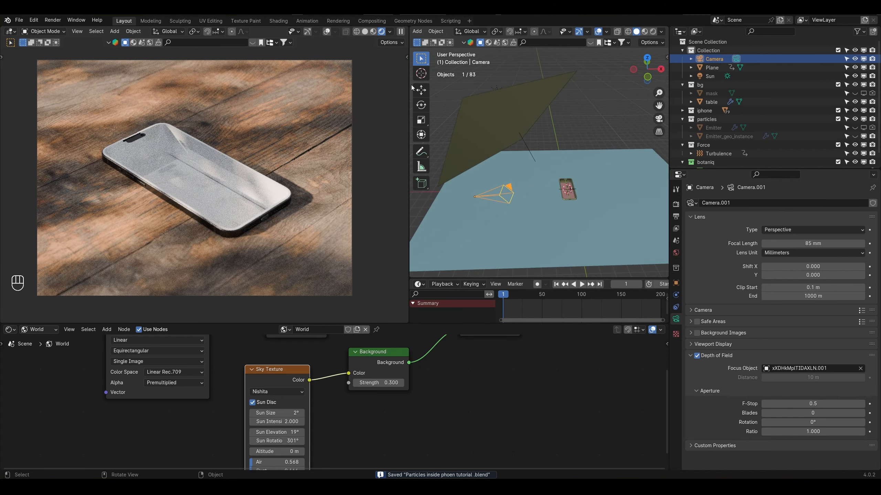
drag(410, 84, 319, 85)
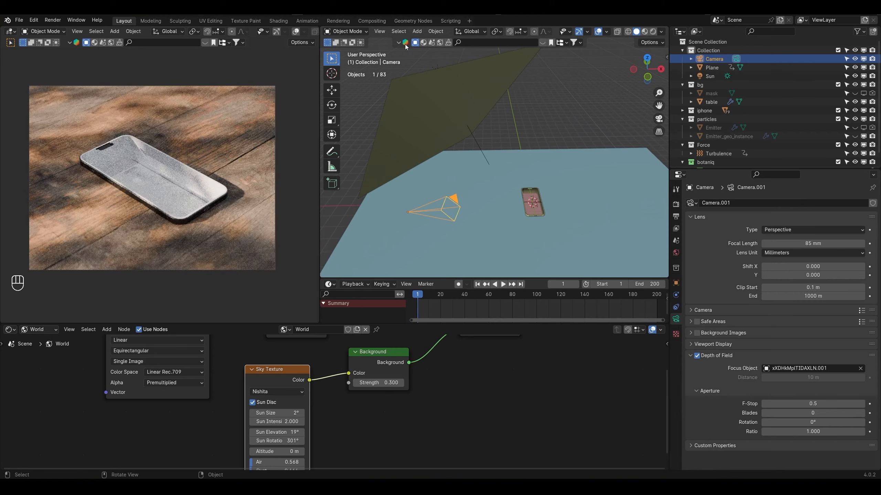
scroll(234, 169, up, 1)
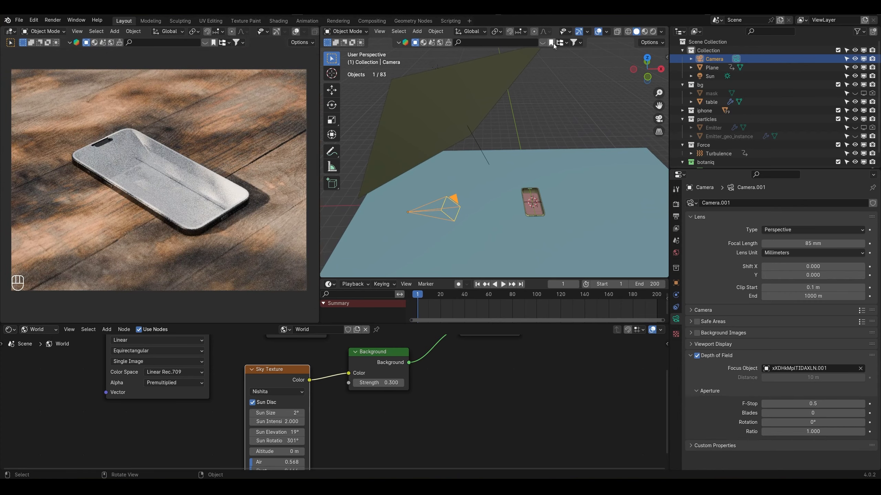
Step: Search the BlenderKit model library for flower and browse the previews of the results
click(574, 42)
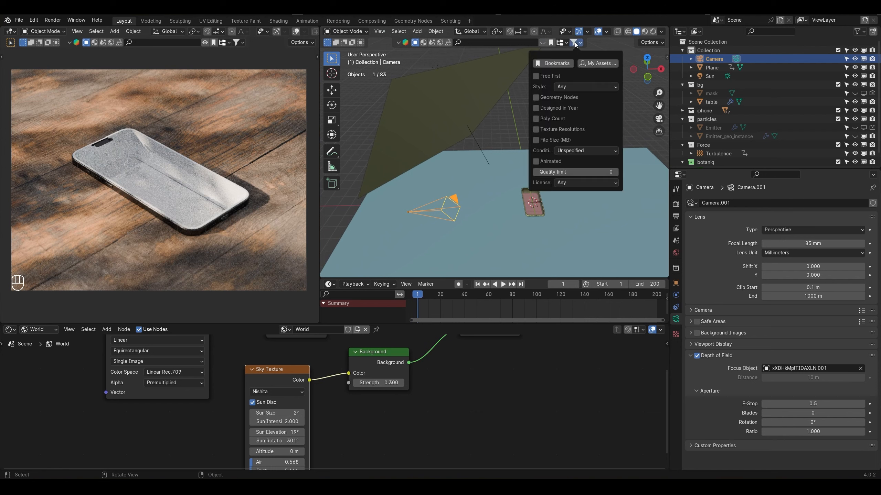
click(544, 75)
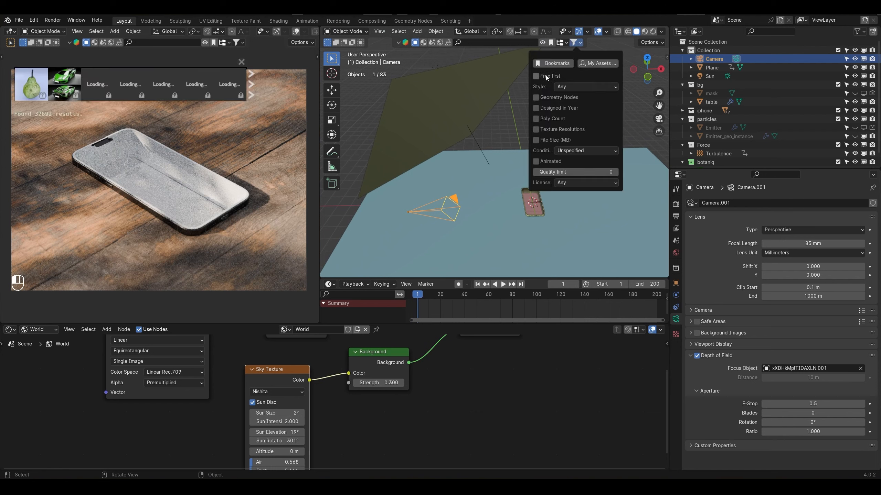
click(509, 40)
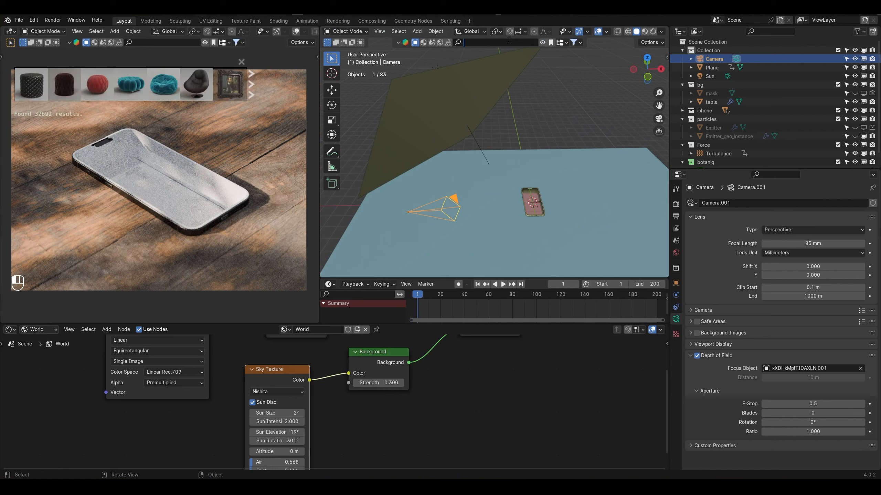
text(flower)
key(Return)
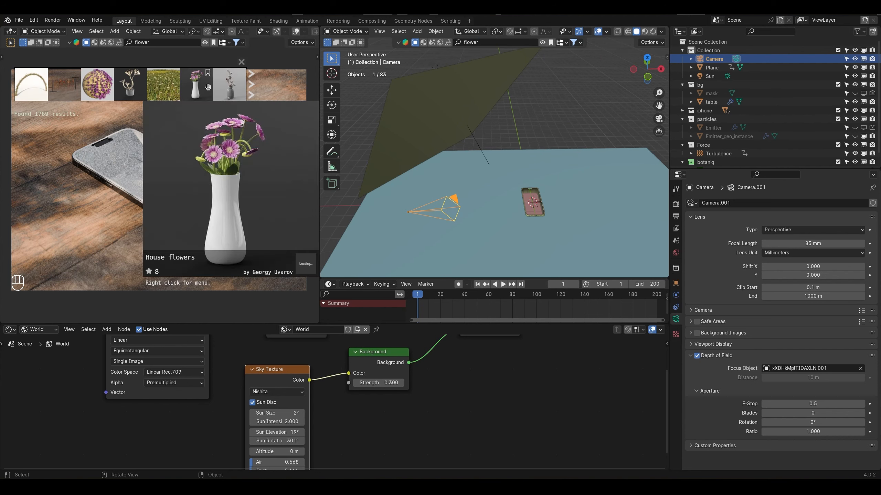
click(252, 85)
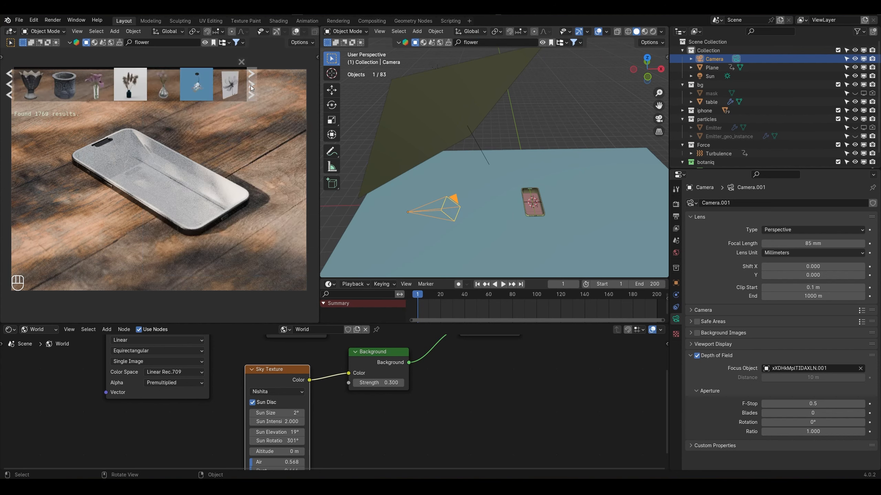
mouse_move(92, 88)
click(252, 87)
mouse_move(167, 86)
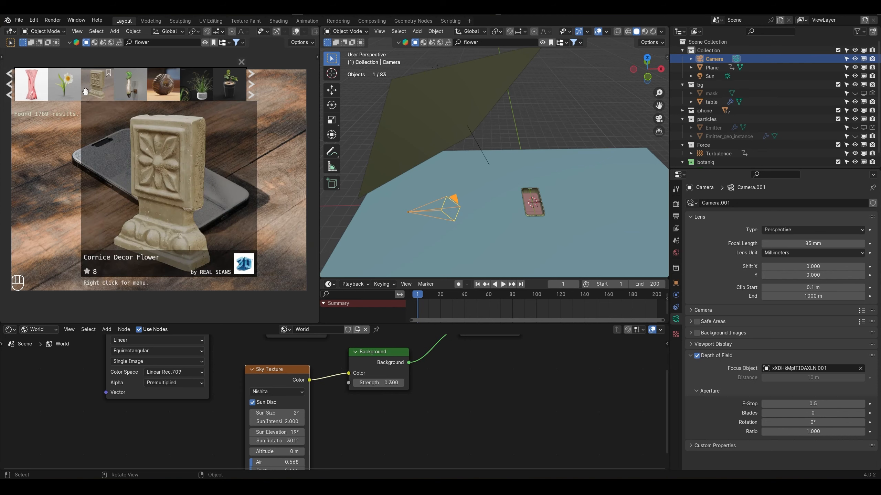
mouse_move(193, 90)
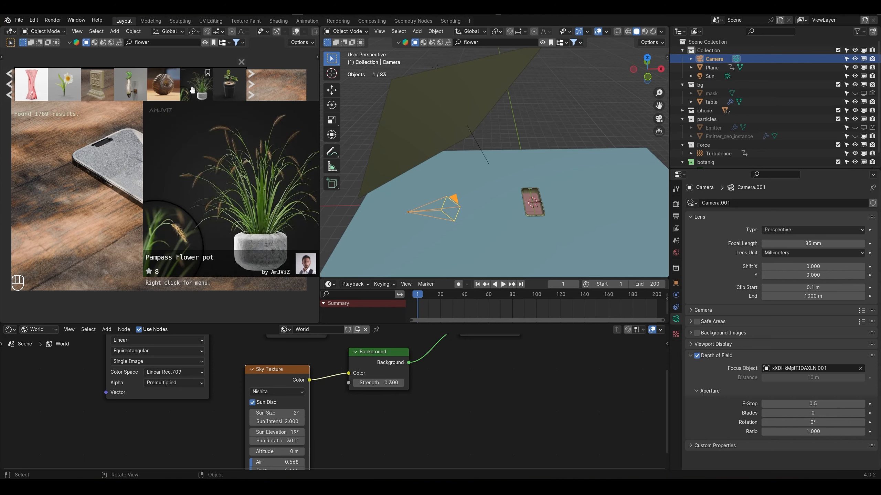
mouse_move(232, 90)
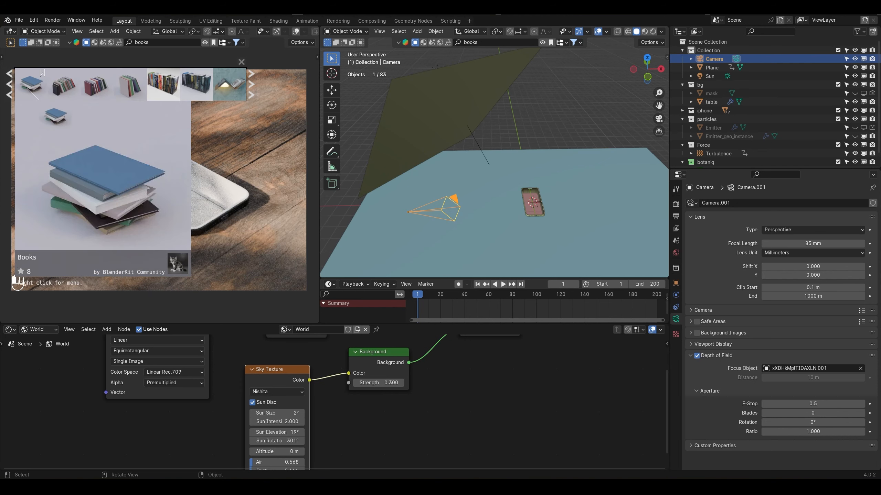
Step: Try the stacked Books model from the books results in the scene, shift it slightly along Z, and delete its empty
drag(31, 85, 152, 175)
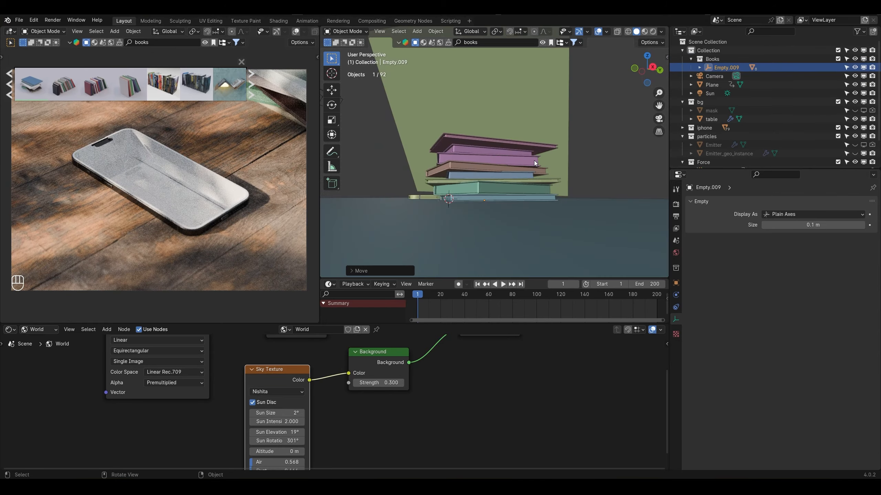
key(g)
key(z)
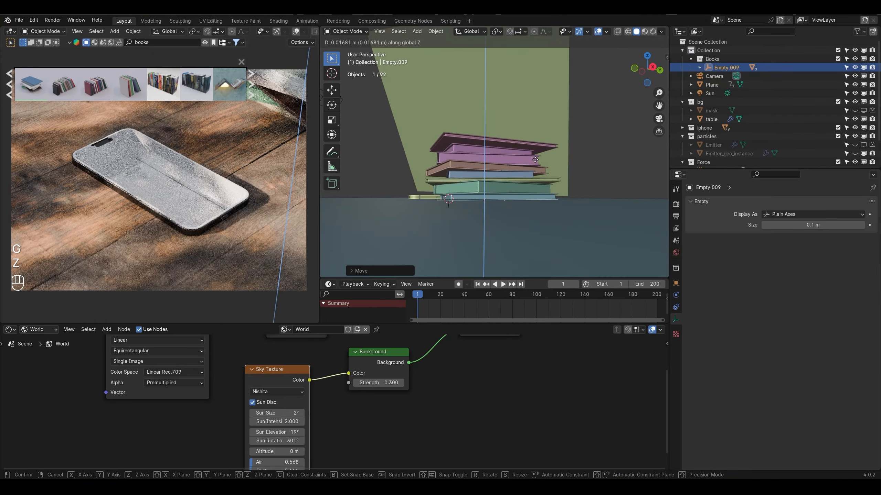
click(534, 161)
key(Delete)
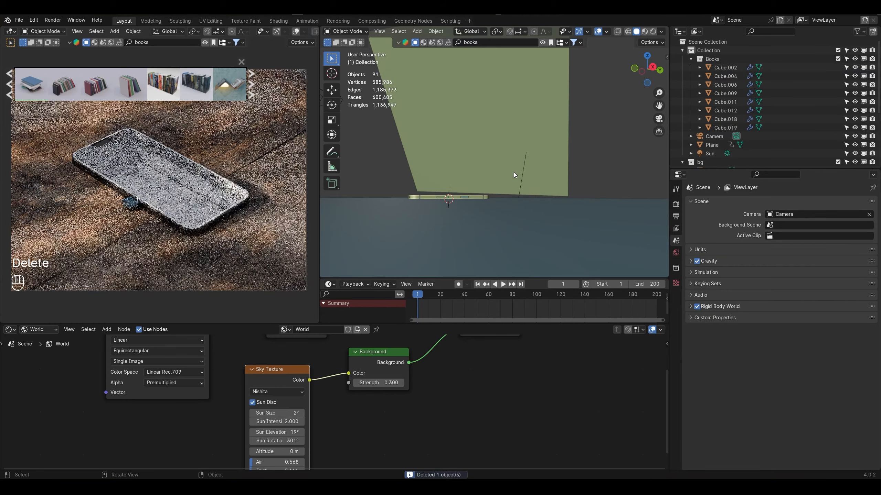
Step: Place the red and beige Book model from the first page of the books results on the phone
mouse_move(80, 96)
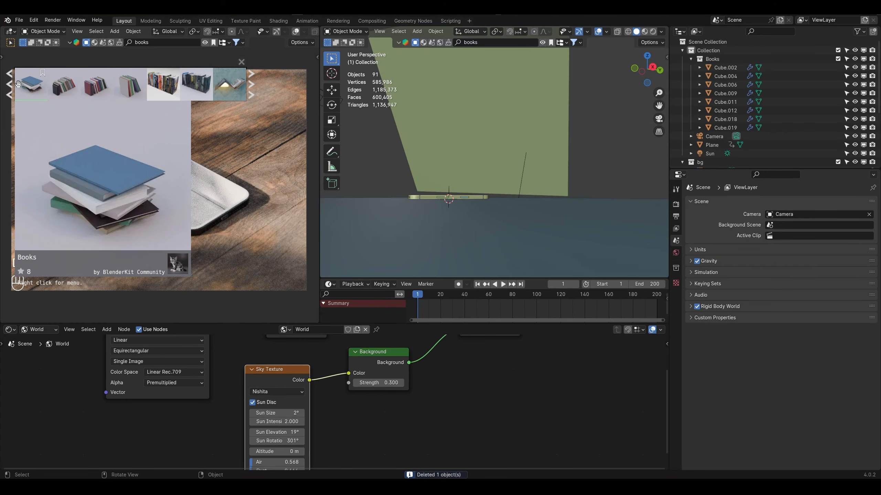
click(11, 89)
mouse_move(29, 90)
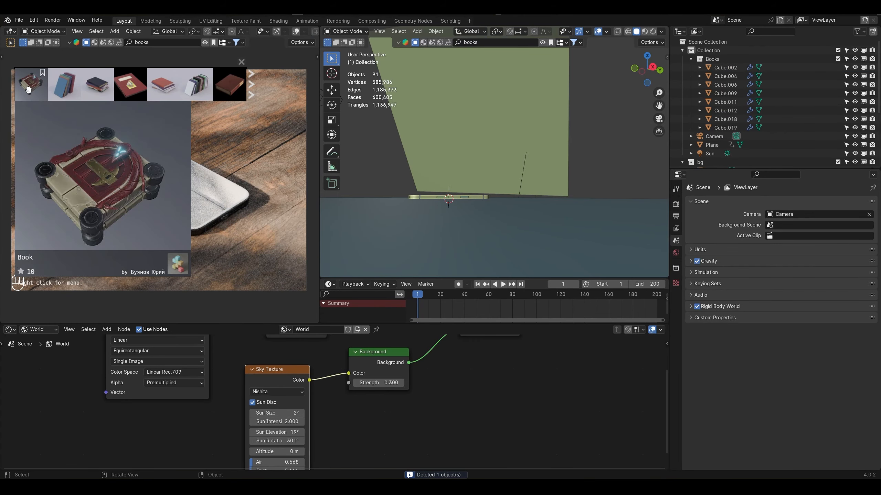
drag(29, 89, 173, 173)
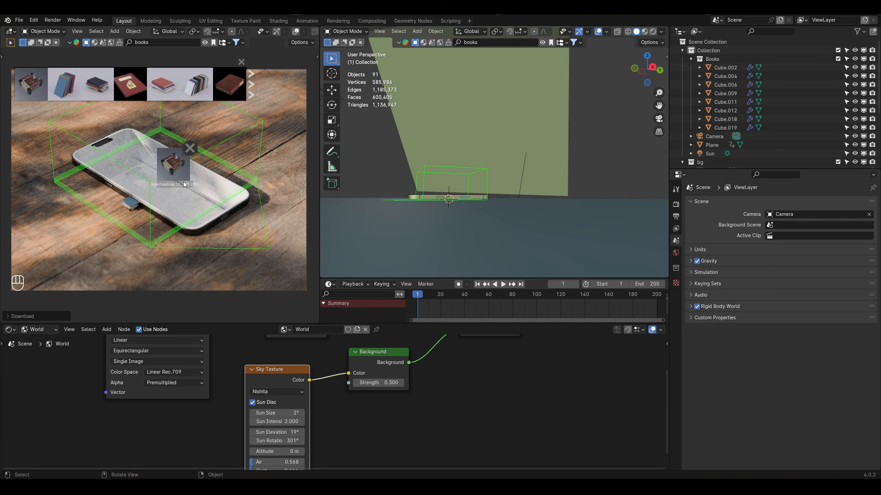
Step: Search the BlenderKit model library for magical books
mouse_move(100, 84)
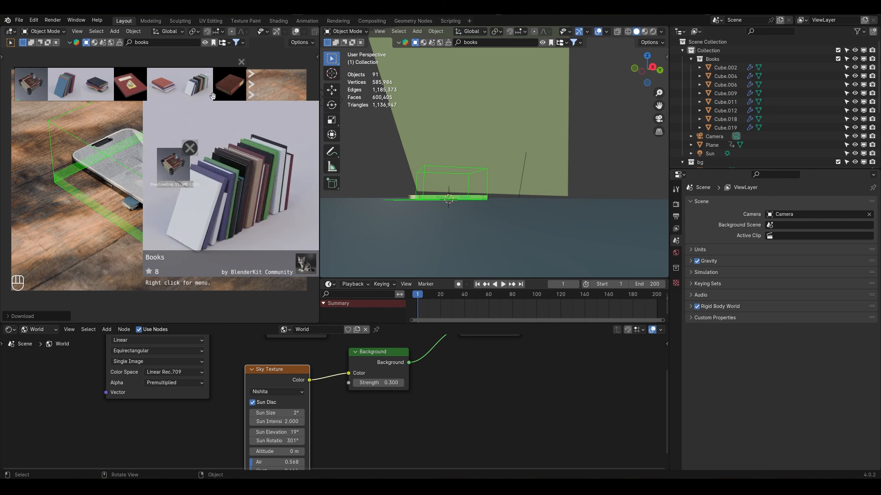
click(133, 43)
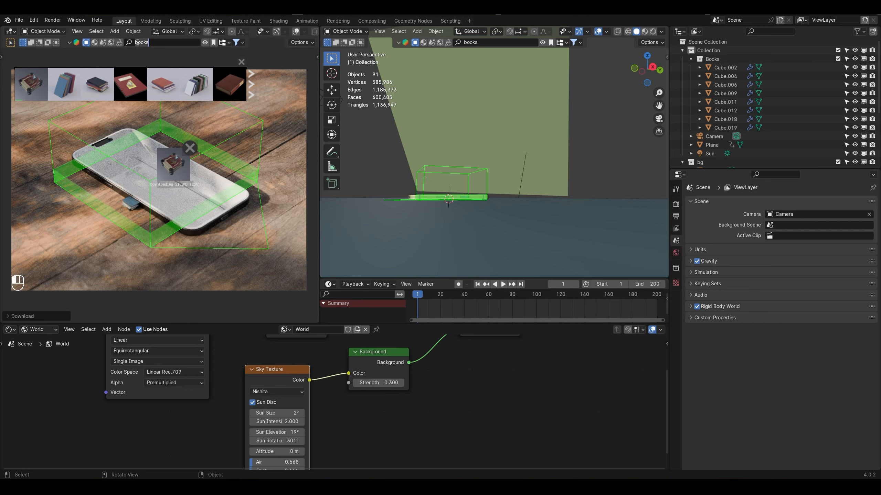
text(magical books)
key(Return)
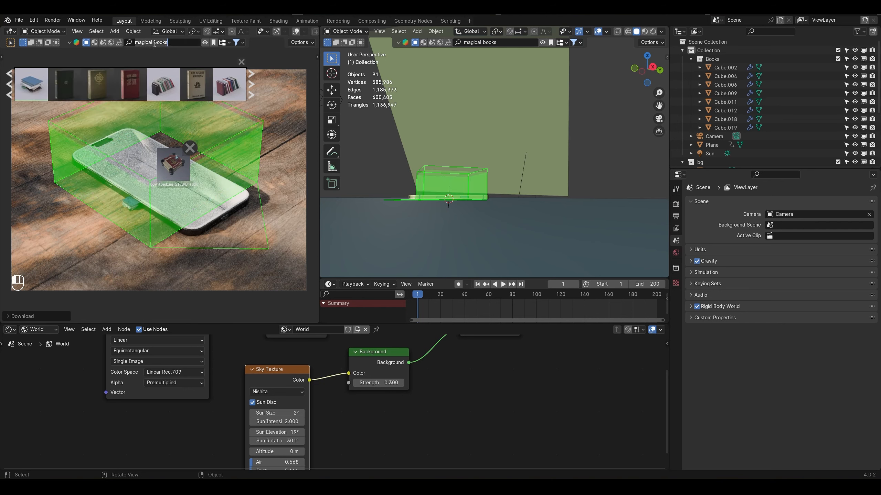
Step: Search the BlenderKit model library for magical and browse the previews on the first pages of results
key(BackSpace)
key(Return)
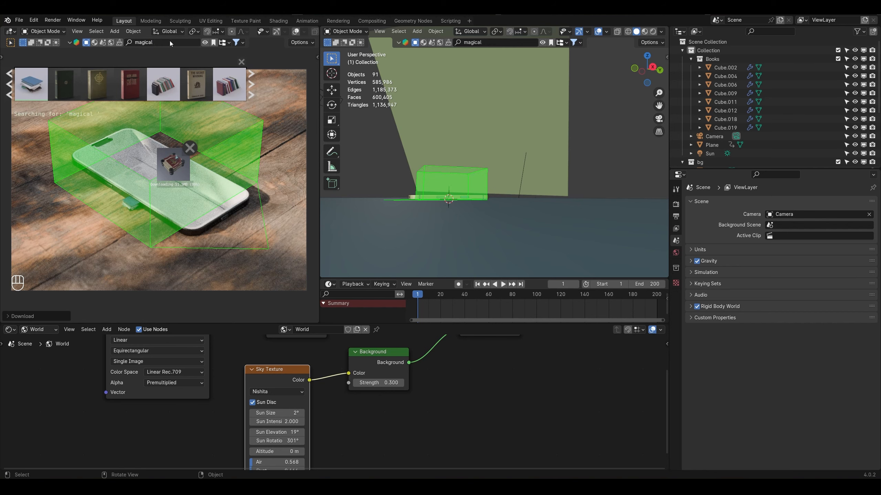
mouse_move(129, 88)
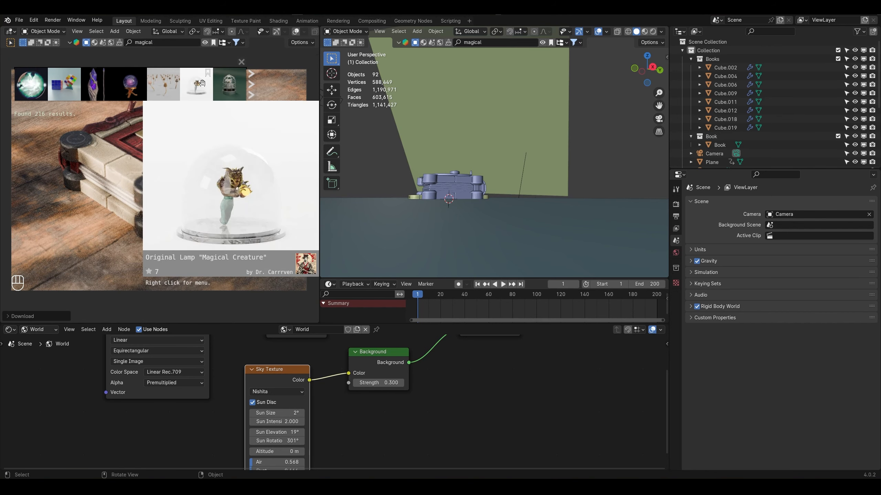
mouse_move(215, 83)
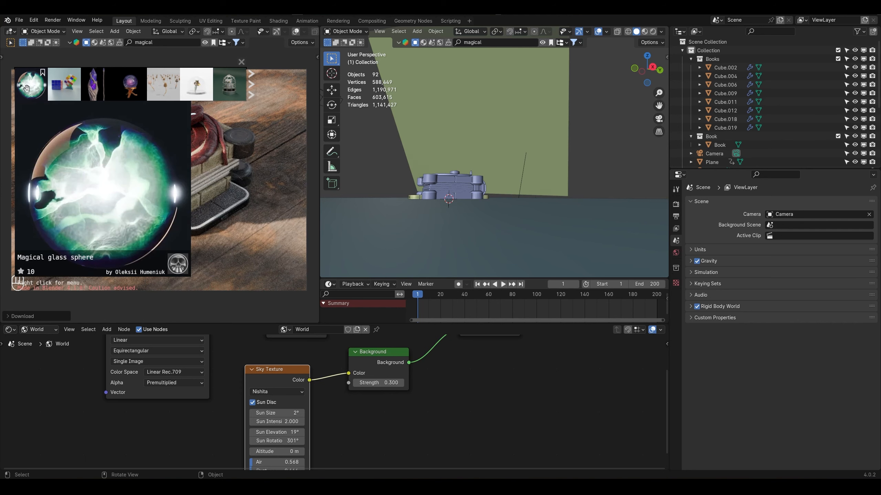
mouse_move(101, 87)
click(252, 83)
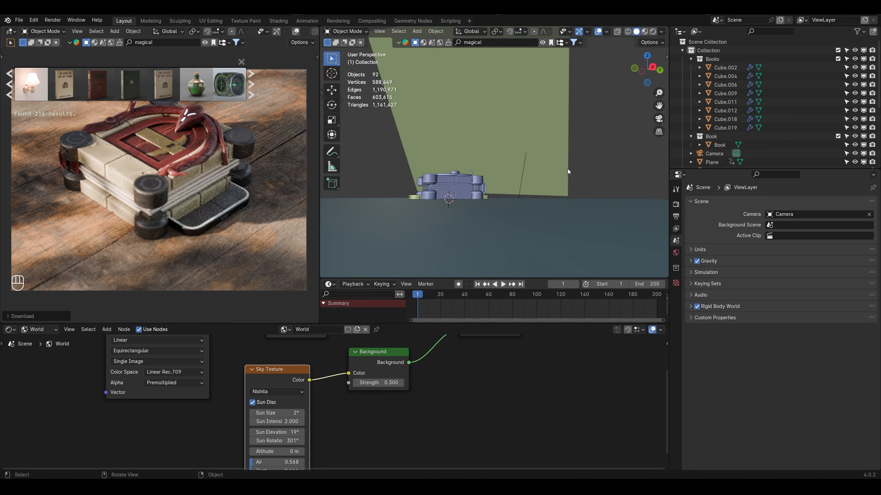
Step: Delete the Books collection with its cube objects from the scene, keeping the Book collection
middle_drag(610, 144, 616, 161)
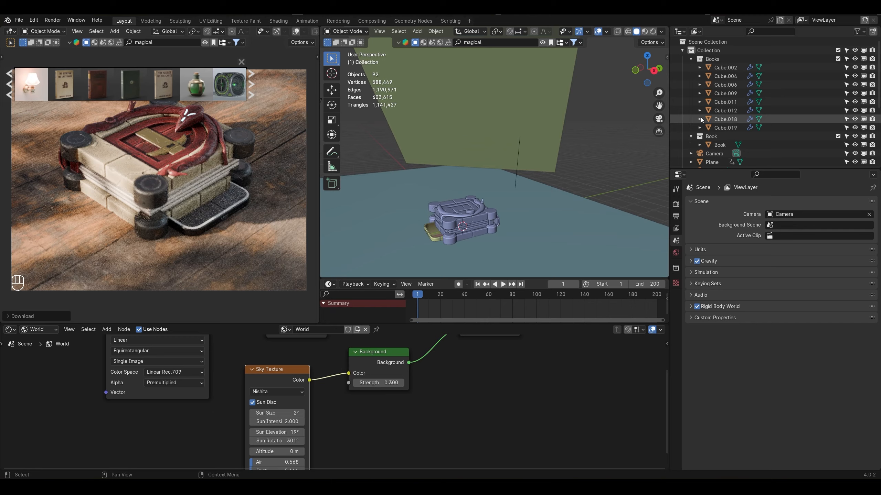
click(707, 62)
right_click(690, 59)
click(680, 60)
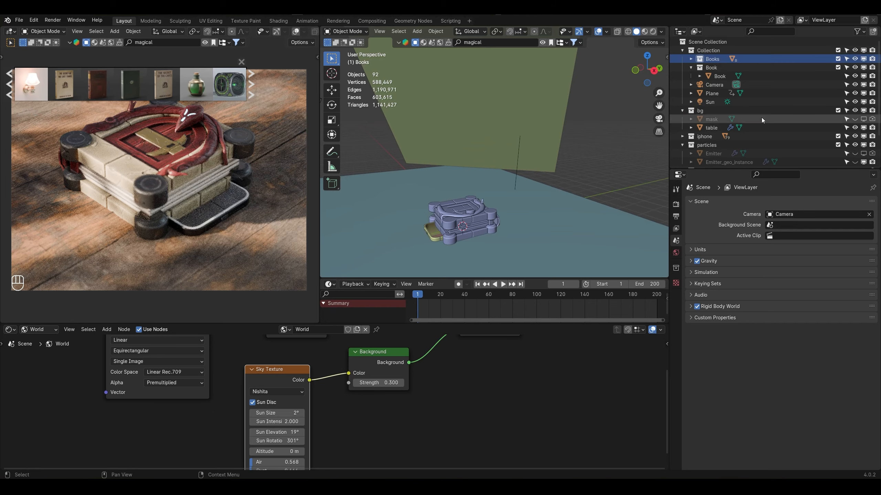
Step: Move the red and beige Book model off the phone onto the table behind it and adjust its height along Z
key(g)
key(z)
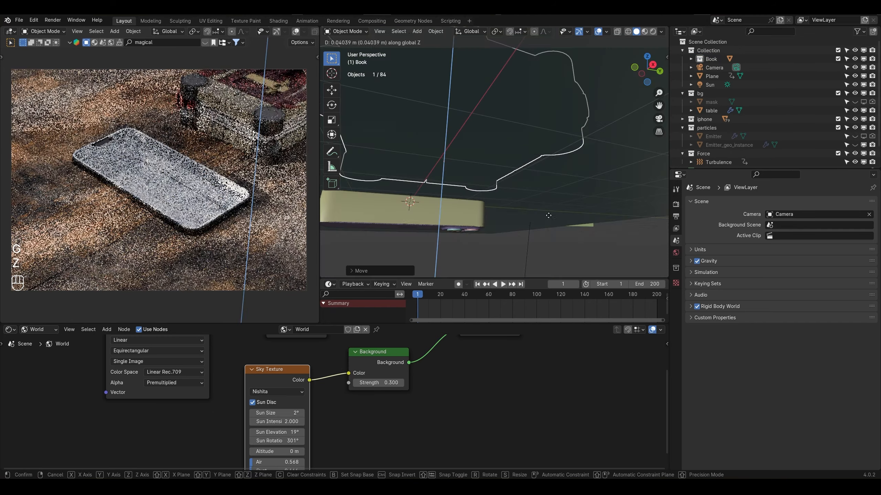
click(549, 215)
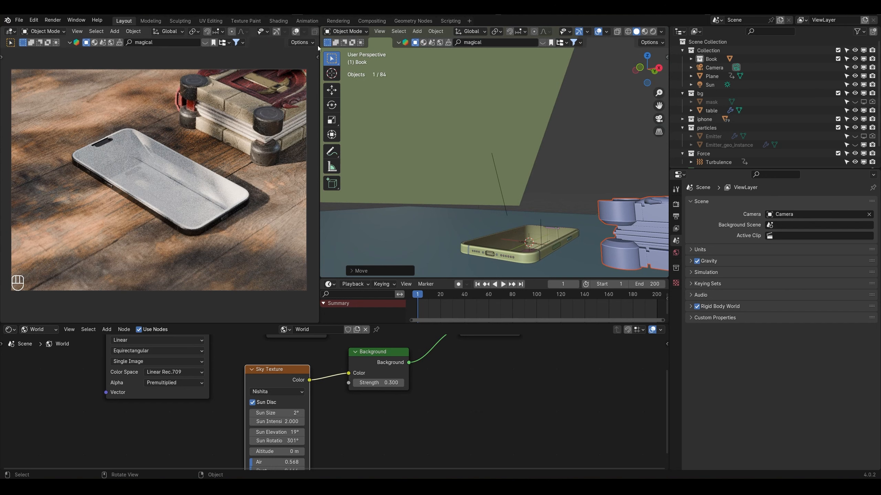
Step: Add the Potion Stylized LowPoly model from the magical results on the table in front of the phone and scale it to about 0.76
click(205, 43)
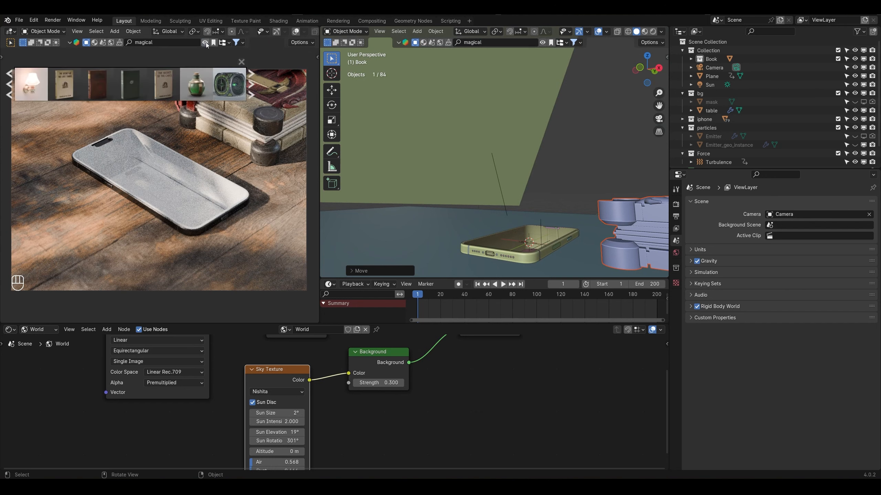
click(199, 85)
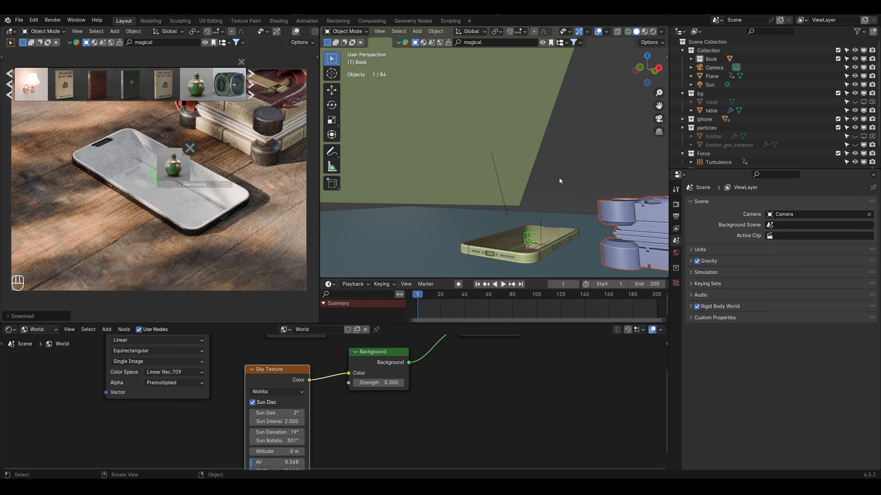
key(ctrl+z)
key(s)
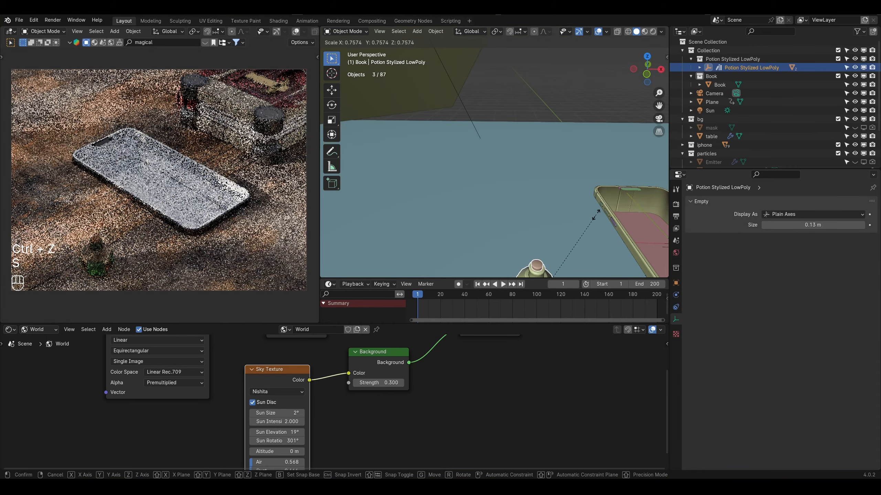
click(596, 215)
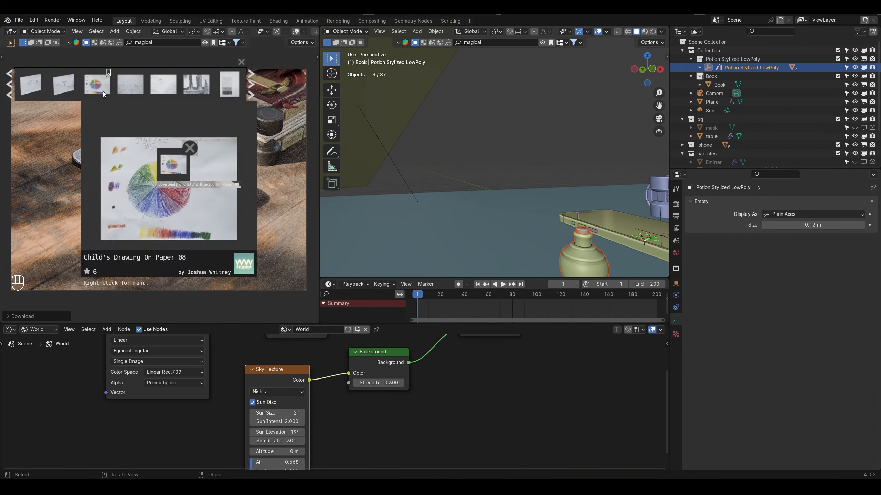
Step: Place the Child's Drawing On Paper 08 model flat on the table beside the phone and move its collection out of Book into Collection
click(175, 195)
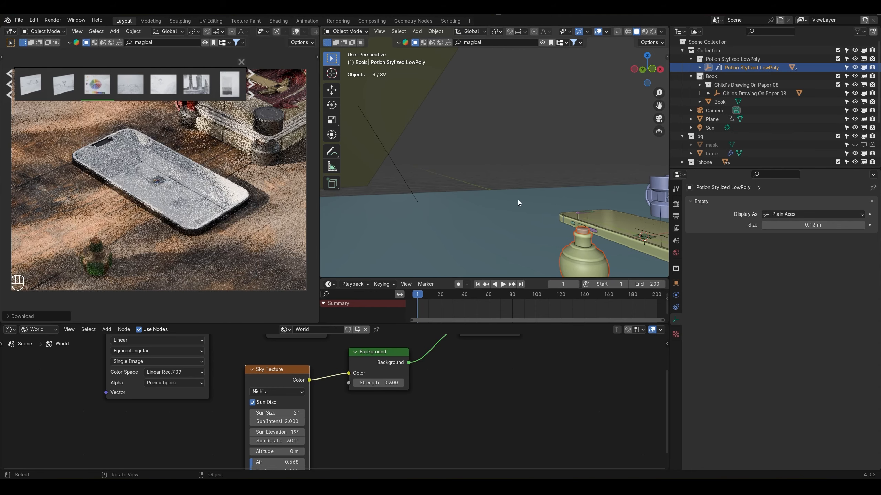
middle_drag(573, 155, 534, 229)
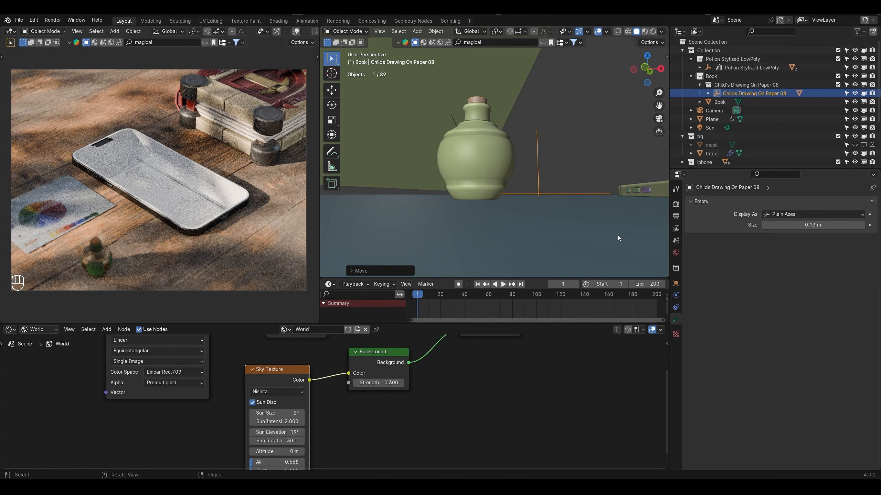
middle_drag(618, 236, 660, 277)
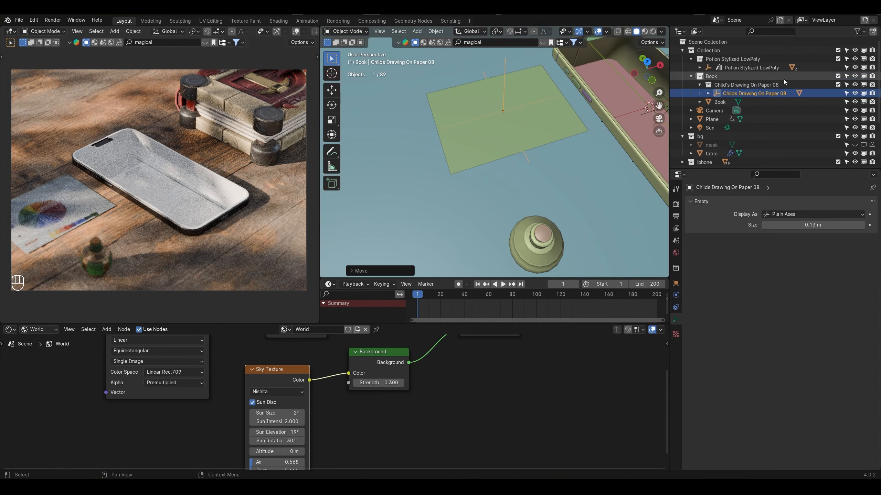
click(729, 85)
drag(728, 86, 733, 54)
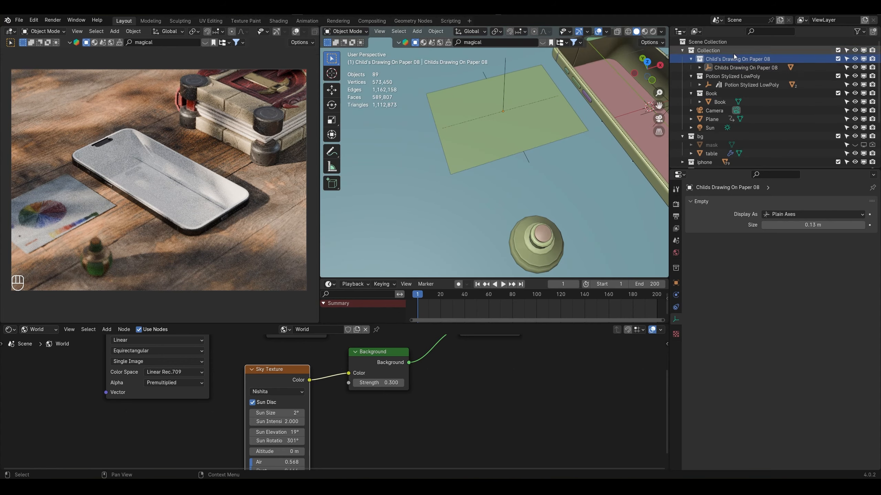
Step: Move the potion bottle onto the child's drawing and save the file
click(751, 84)
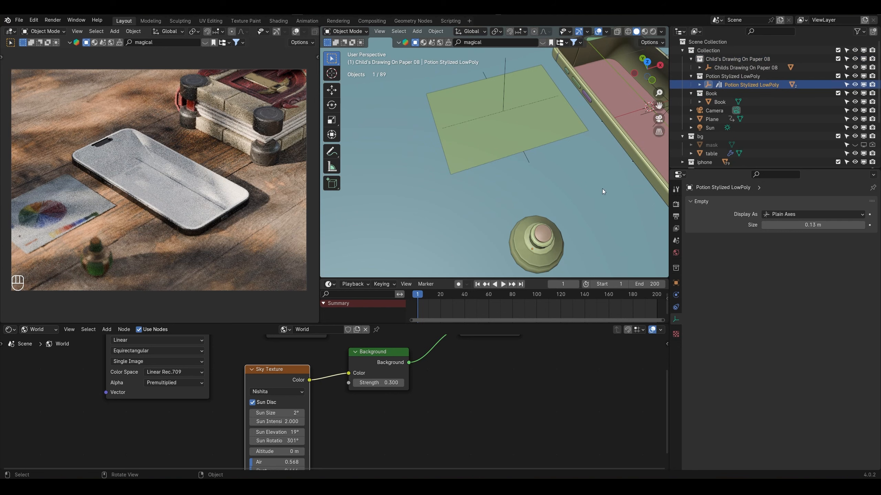
key(g)
click(551, 39)
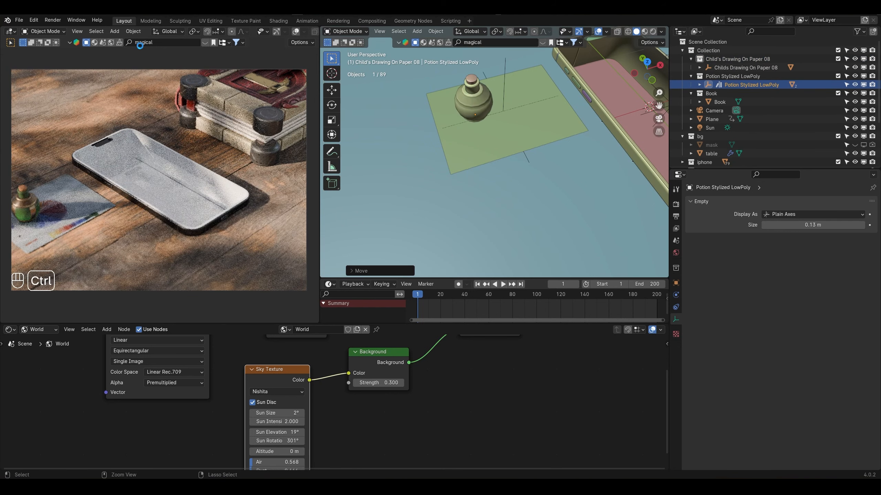
key(ctrl+s)
Step: Search the model library for magic and add the Edwiges lowpoly caged owl to the table behind the phone
click(206, 44)
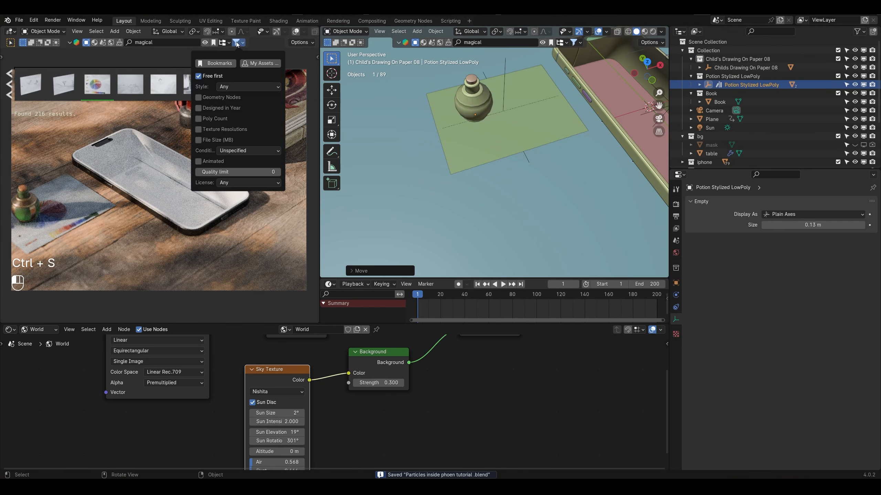
mouse_move(194, 87)
scroll(194, 87, down, 3)
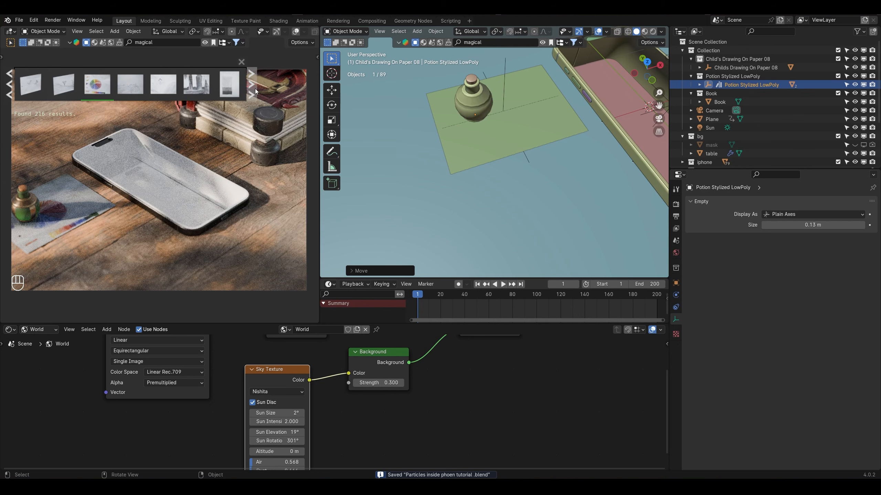
mouse_move(221, 85)
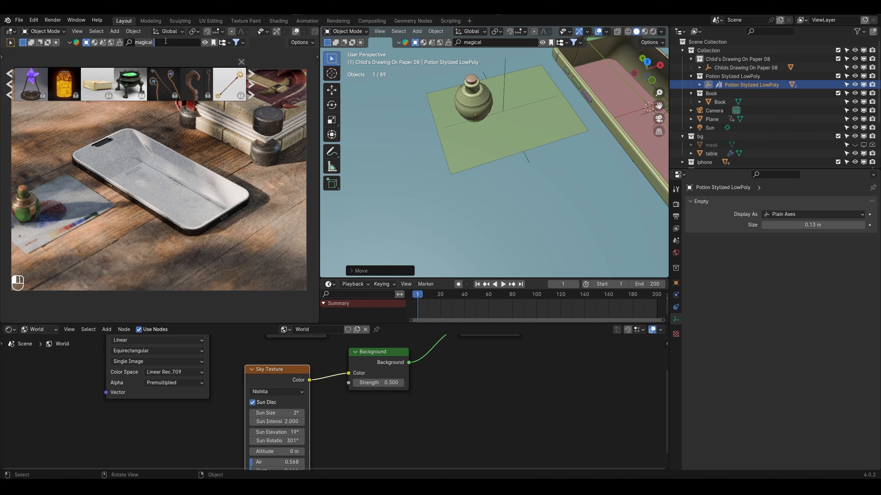
text(agic)
key(Return)
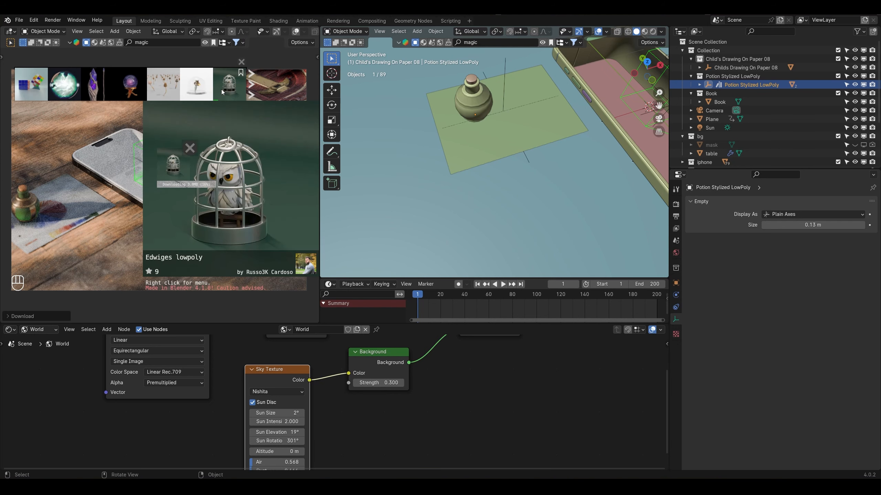
drag(228, 84, 173, 163)
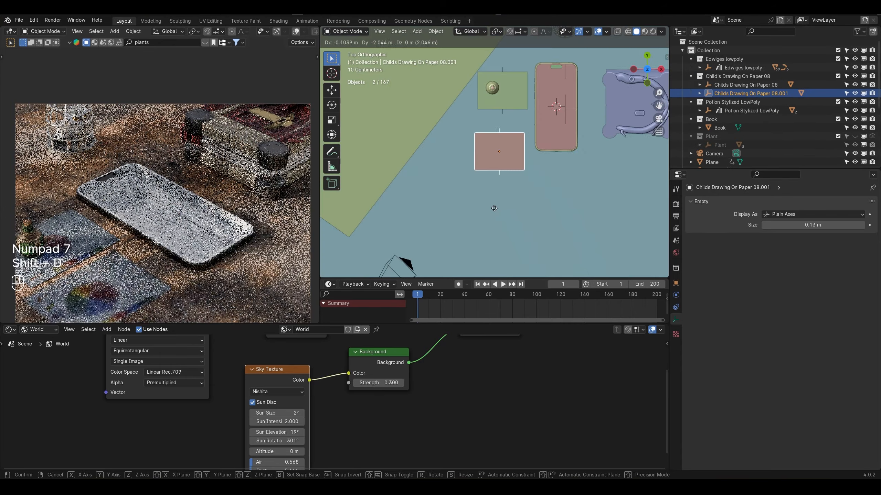
Step: Place an enlarged duplicate of the child's drawing on the table in the foreground, in front of the phone
click(499, 218)
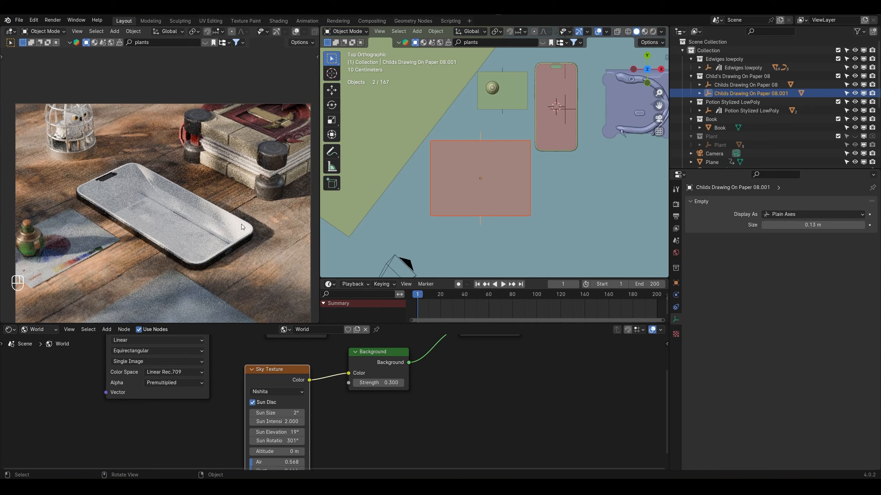
shift+middle_drag(207, 218, 210, 199)
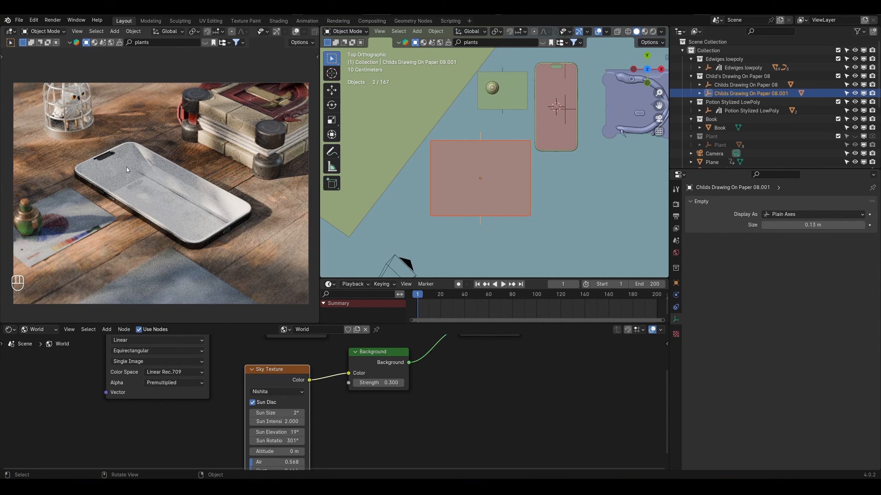
Step: Unhide Emitter_geo_instance in the particles collection, go to frame 63 of the animation, and save the file
scroll(716, 96, down, 2)
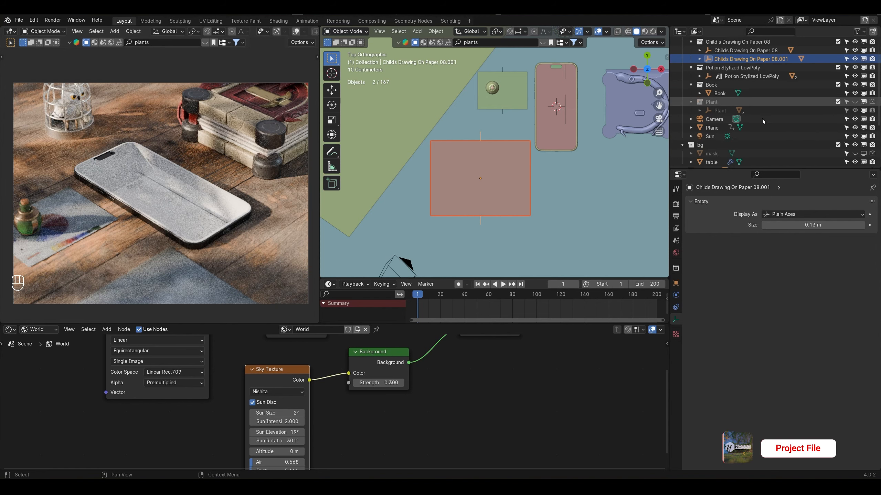
scroll(716, 95, up, 2)
scroll(721, 104, down, 5)
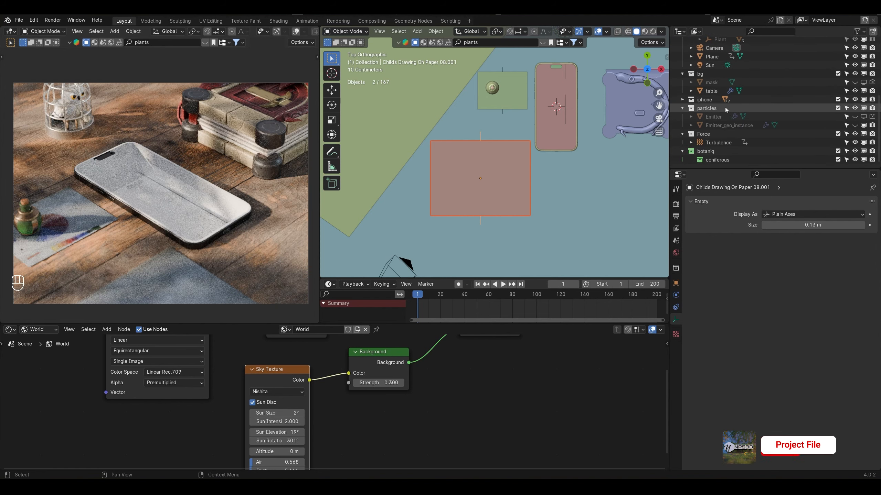
click(855, 125)
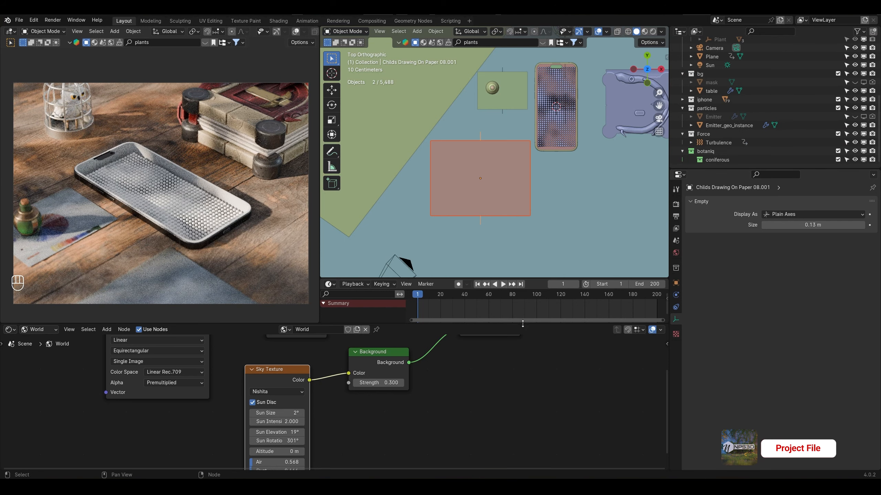
click(490, 298)
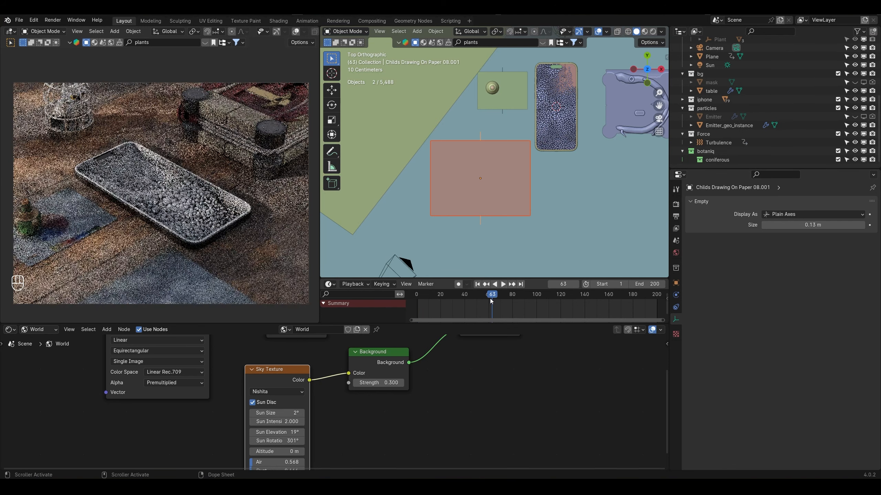
key(ctrl+s)
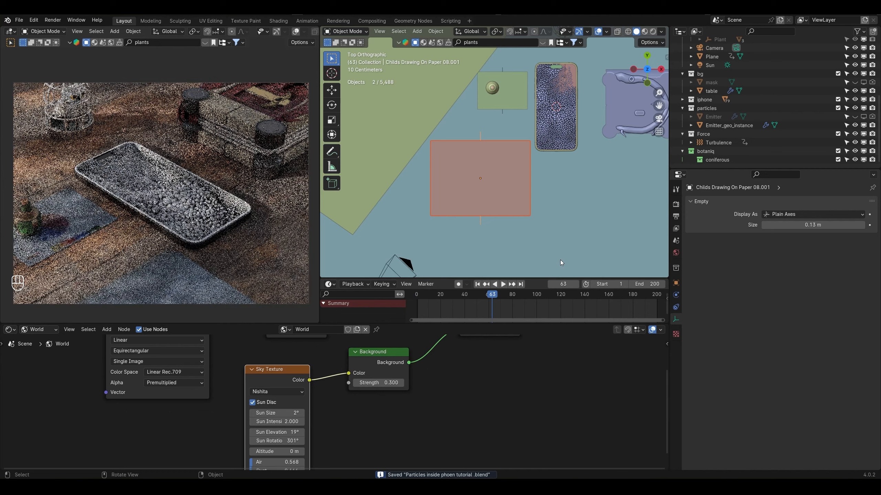
Step: Create a new object material named particles for Emitter_geo_instance
middle_drag(567, 120, 619, 76)
scroll(589, 115, up, 6)
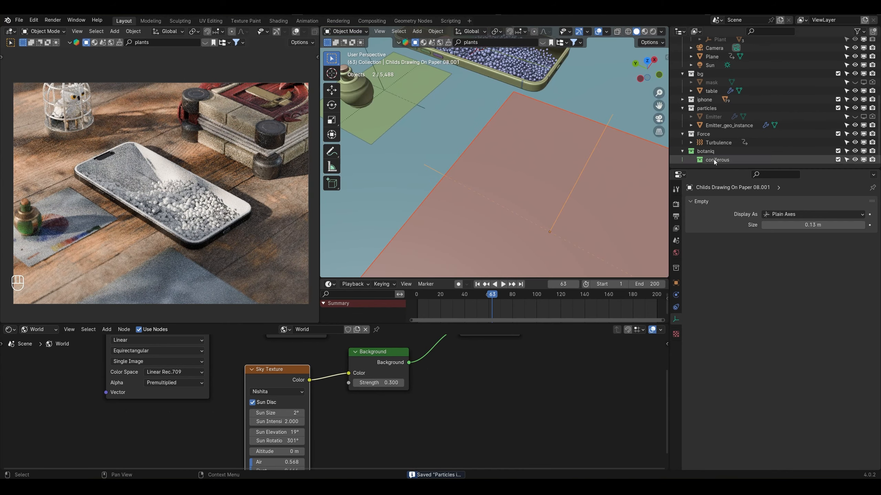
click(544, 65)
click(676, 296)
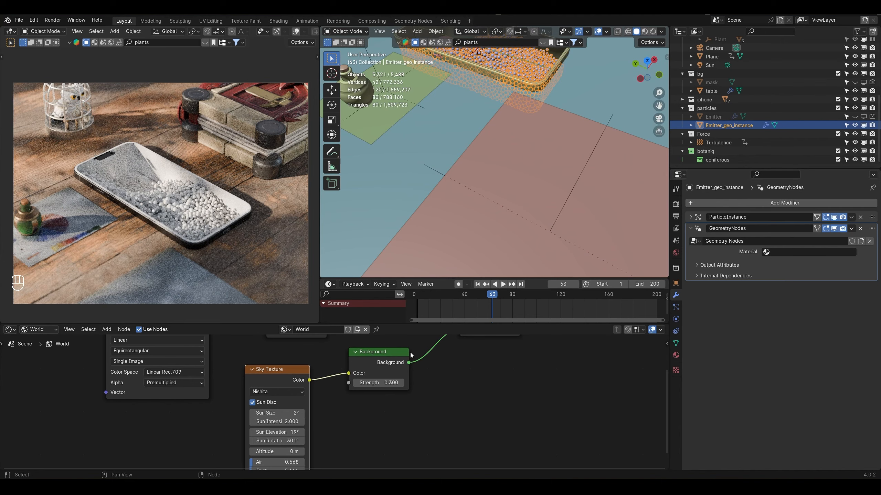
scroll(269, 379, down, 2)
click(39, 329)
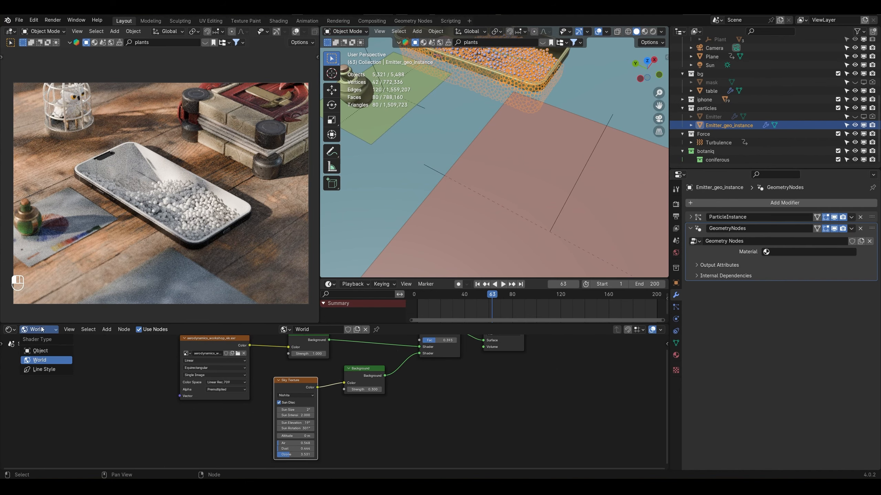
click(43, 352)
click(348, 329)
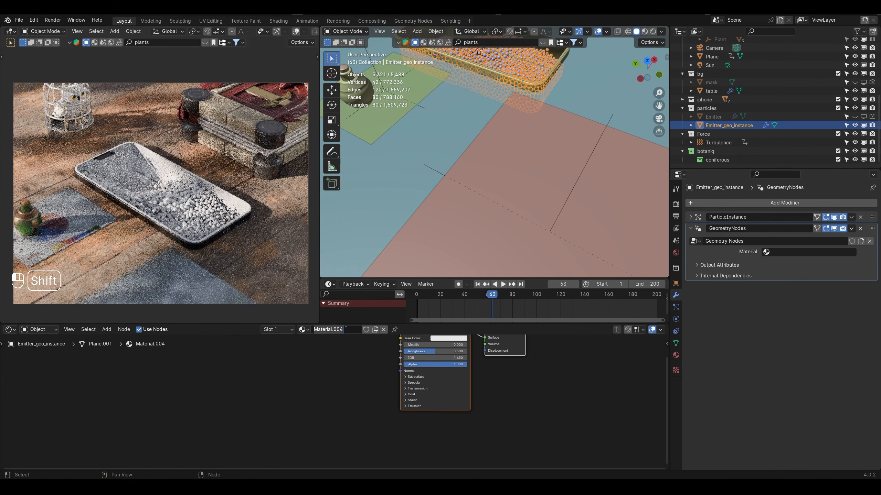
double_click(345, 329)
text(particles)
Step: Assign the new lowercase particles material in the GeometryNodes modifier of Emitter_geo_instance
click(830, 251)
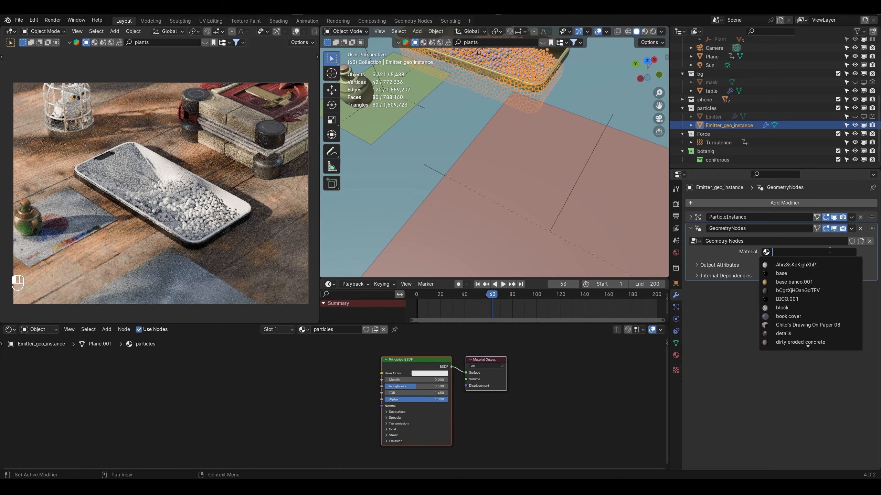
text(parti)
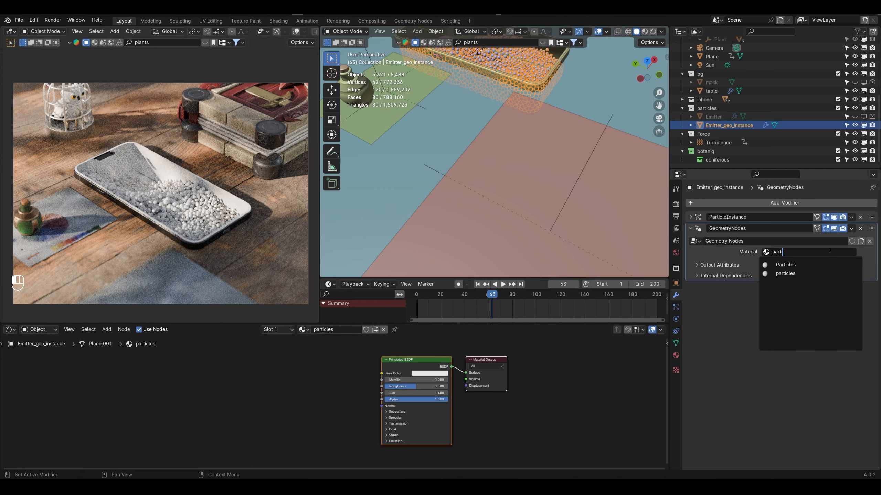
click(793, 274)
Step: Add an Object Info node, feed its Random output into the Principled BSDF's Base Color, and save the file
scroll(405, 358, up, 3)
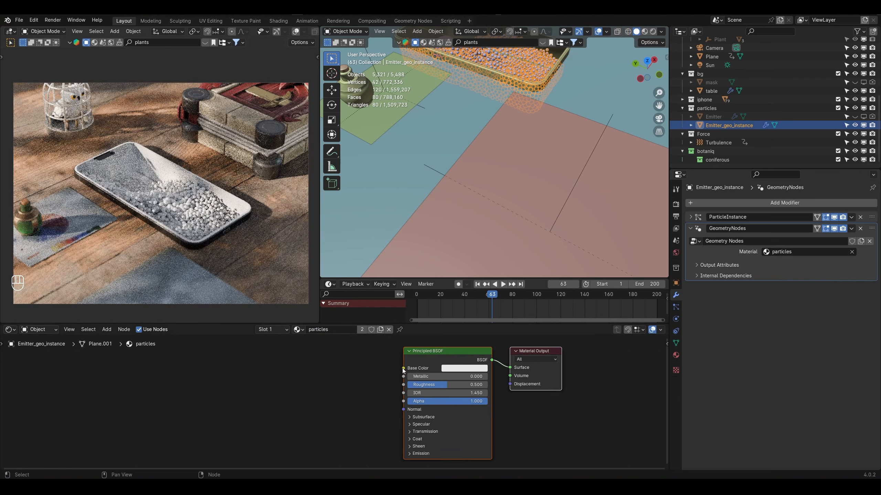
drag(403, 368, 339, 365)
text(objec)
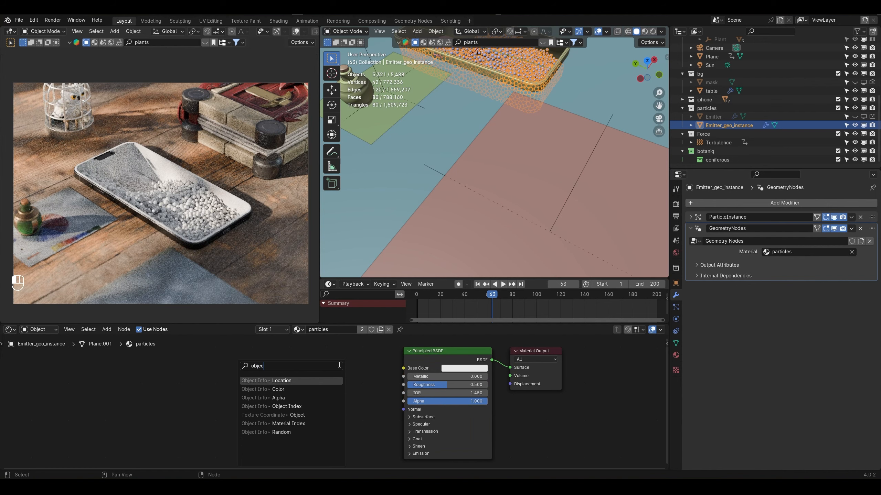
key(Return)
drag(338, 365, 279, 363)
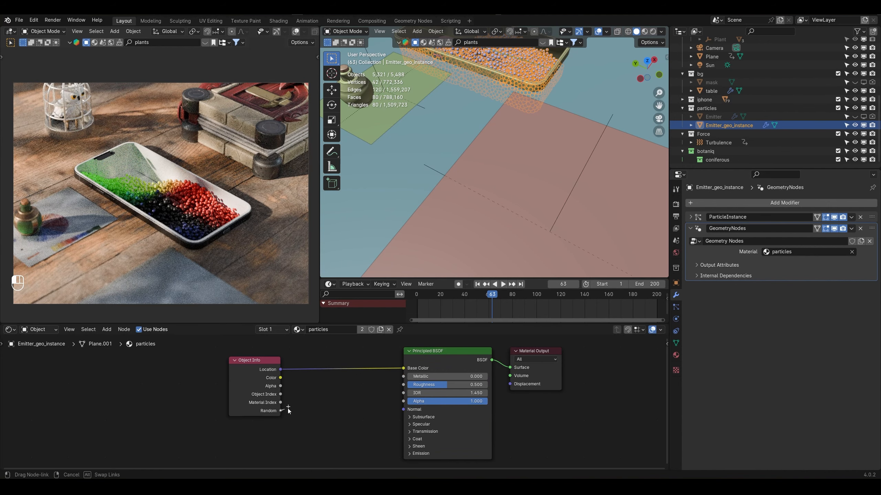
drag(395, 370, 398, 368)
drag(243, 375, 203, 368)
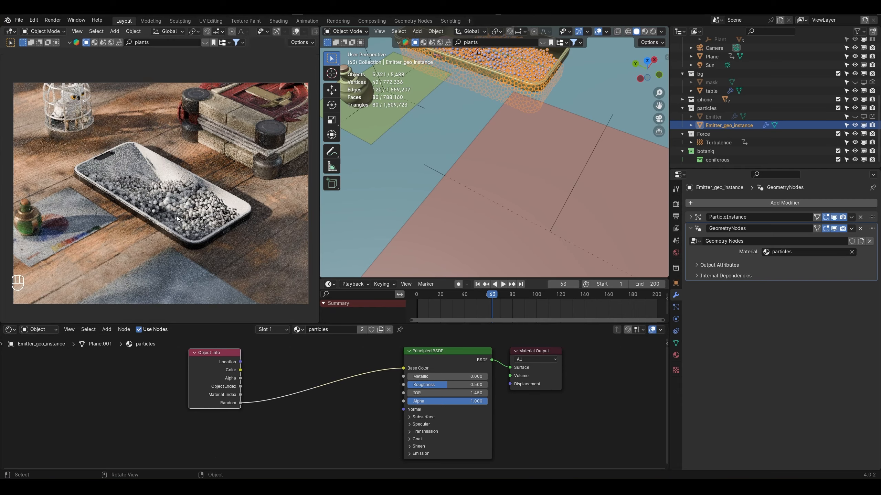
scroll(176, 217, up, 4)
key(ctrl+s)
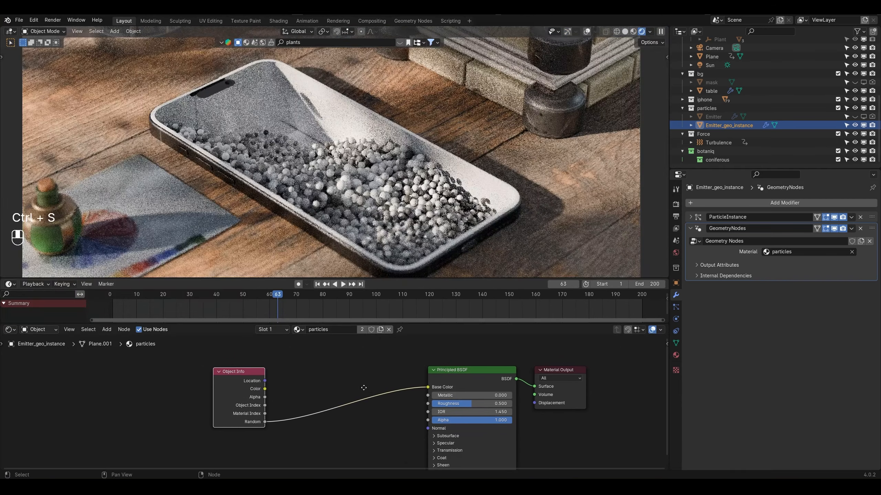
Step: Insert a Color Ramp node between Object Info's Random output and the Principled BSDF's Base Color
key(shift+a)
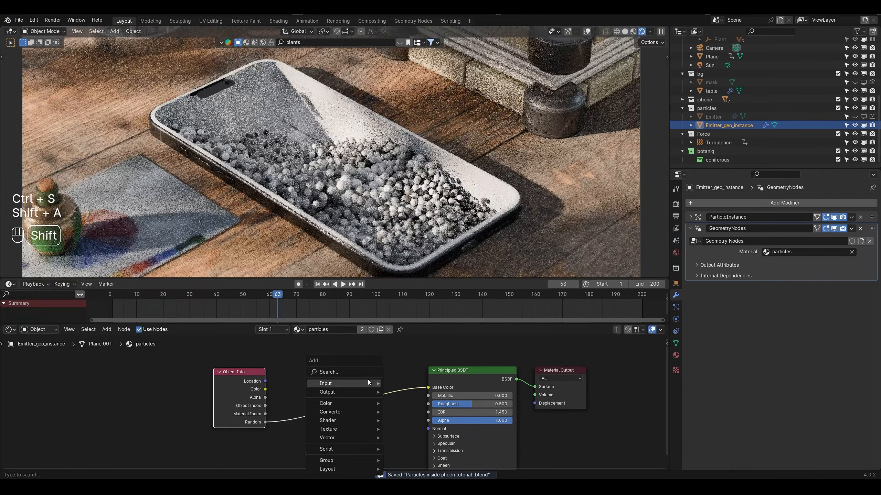
text(c)
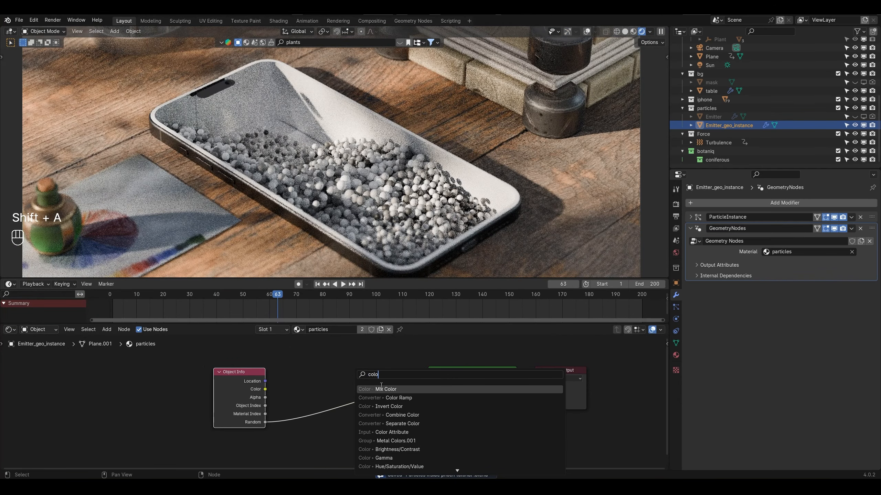
text(olo)
click(387, 400)
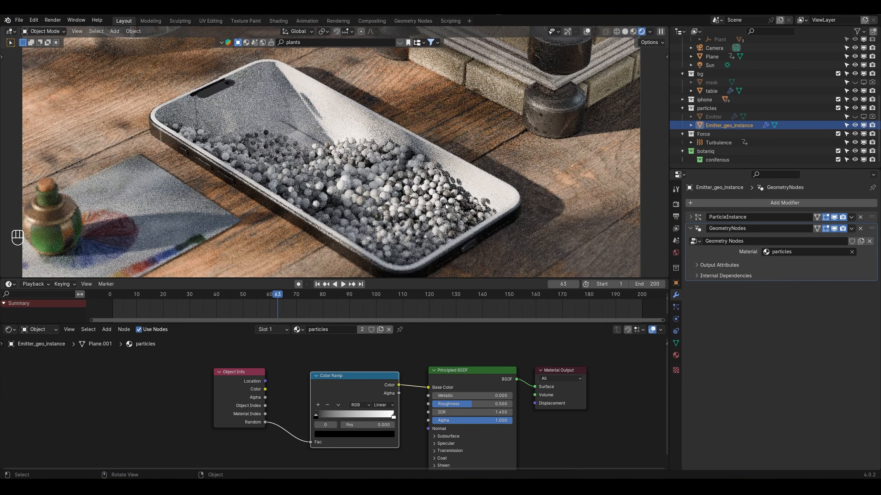
Step: Colour the ramp's end stop a brightened green sampled from the potion bottle and its start stop a dark tone sampled from the pillar foot
click(394, 416)
click(384, 437)
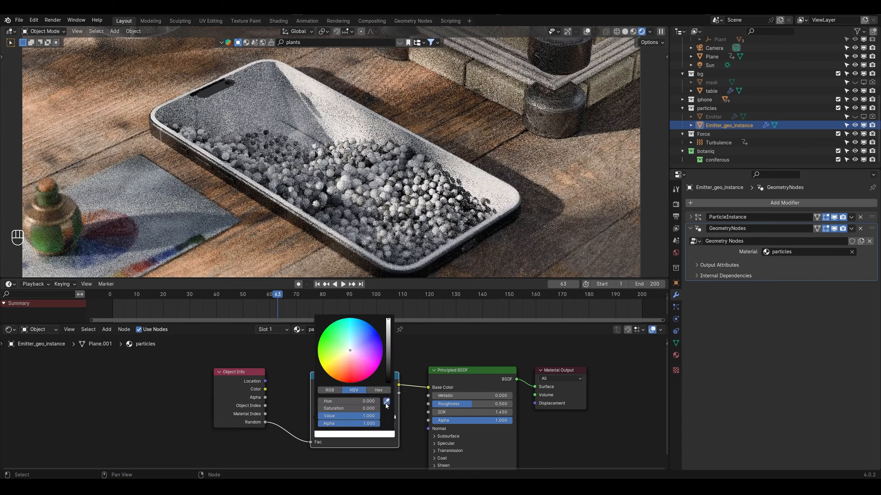
click(388, 398)
click(56, 230)
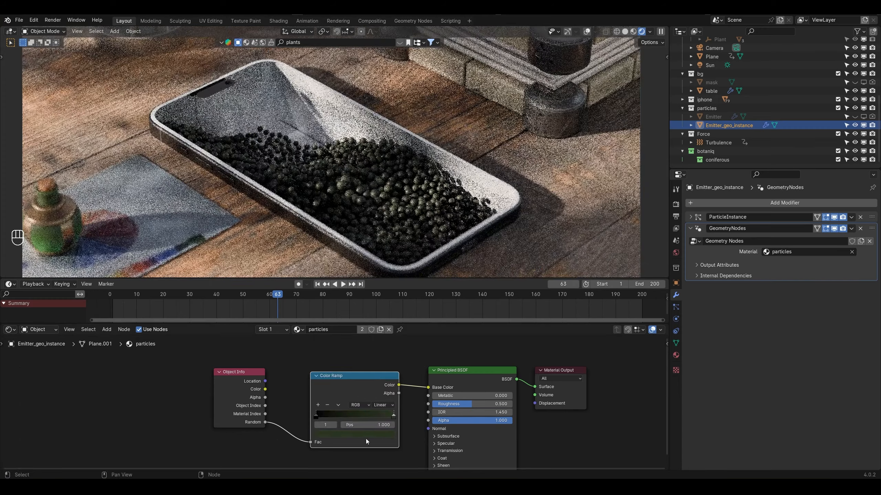
click(383, 434)
scroll(383, 354, up, 19)
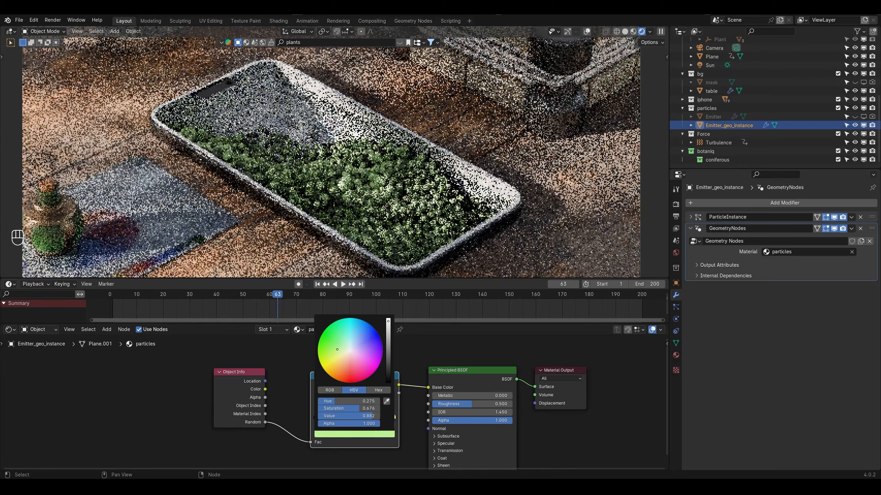
scroll(376, 421, down, 20)
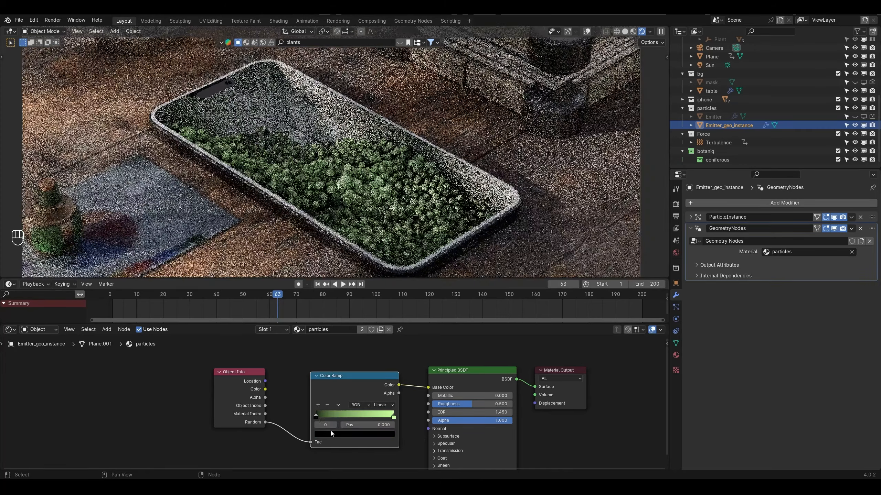
click(386, 402)
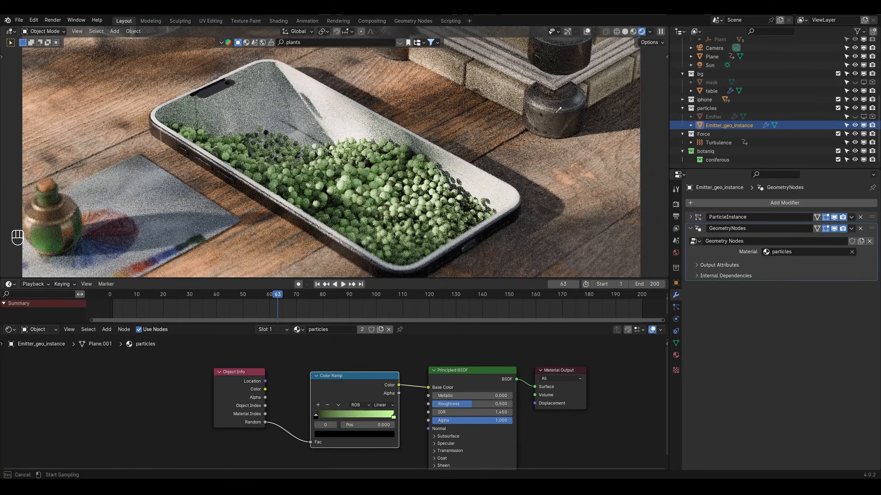
click(552, 121)
Step: Add a ramp stop at 0.313 coloured with a blue sampled from the child's drawing, brightened to a value of about 0.353
ctrl+click(339, 416)
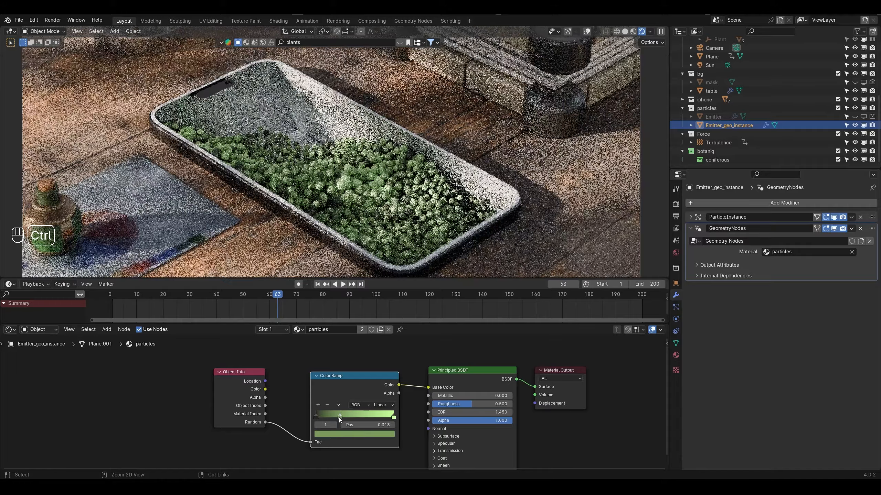
click(343, 433)
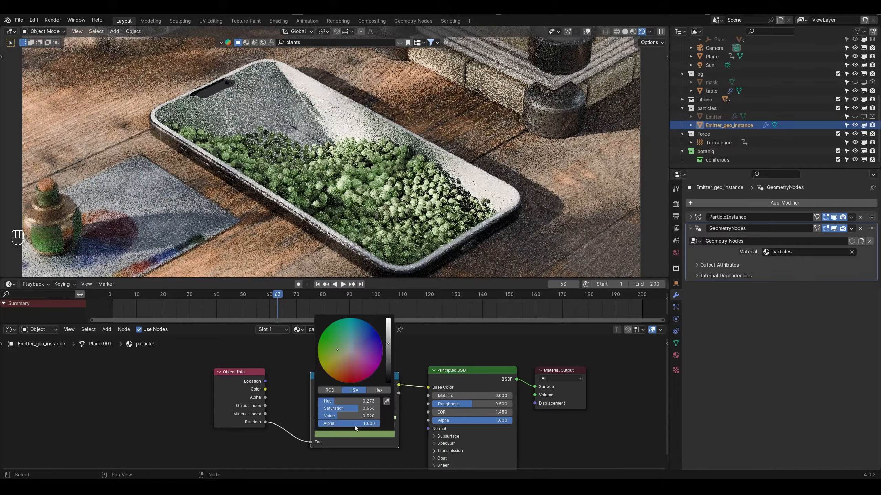
click(386, 401)
click(163, 255)
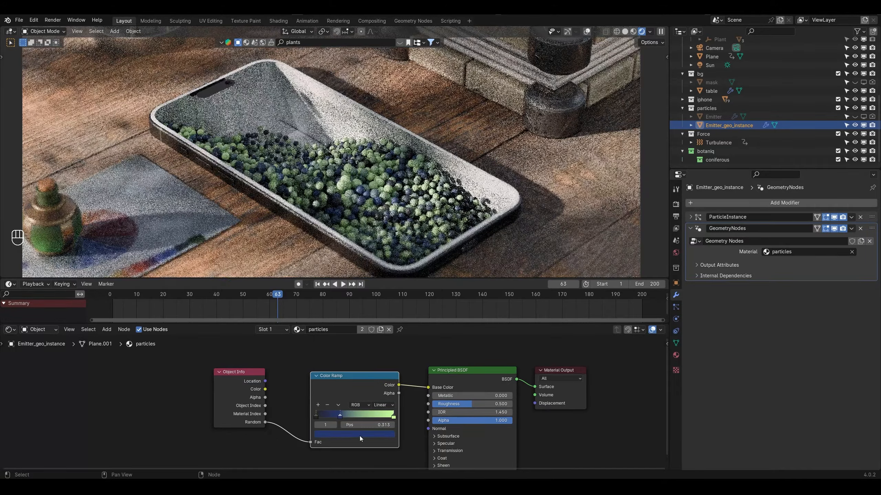
click(347, 435)
mouse_move(388, 355)
mouse_down()
mouse_move(388, 323)
mouse_move(388, 342)
mouse_up()
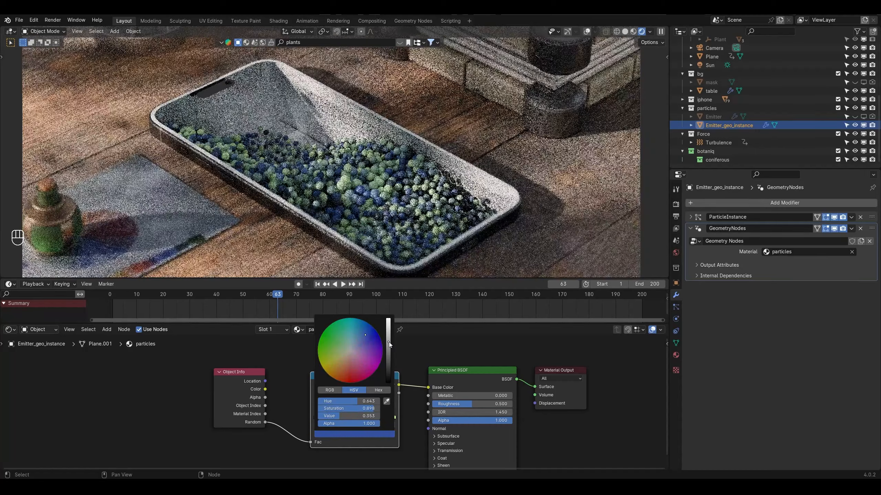
Step: Add another ramp stop at 0.651 and colour it salmon pink
ctrl+click(367, 417)
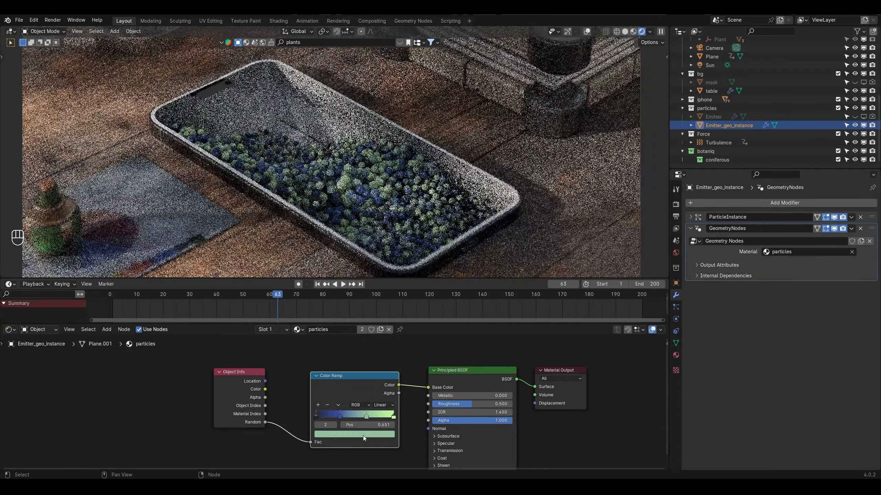
click(363, 435)
drag(359, 365, 343, 366)
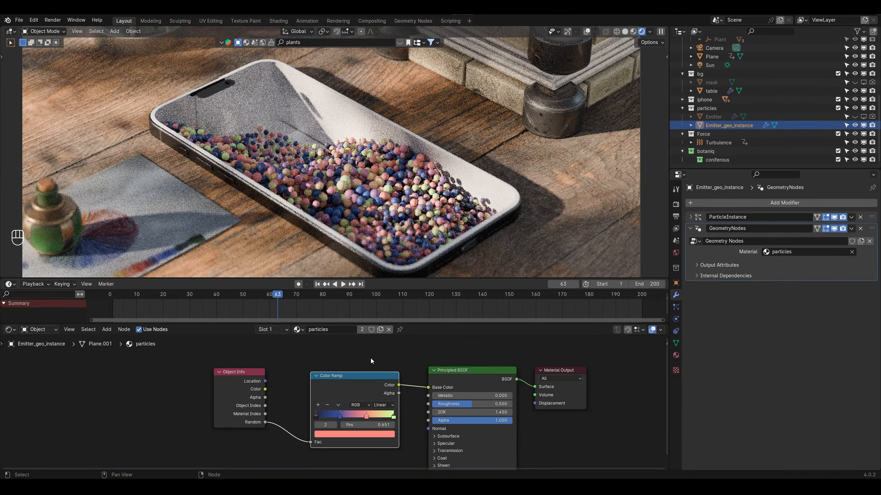
Step: Change the ramp's end stop to a saturated green and move the Color Ramp node away from the Principled BSDF
scroll(443, 240, down, 4)
shift+middle_drag(433, 202, 438, 213)
scroll(438, 214, up, 2)
click(393, 417)
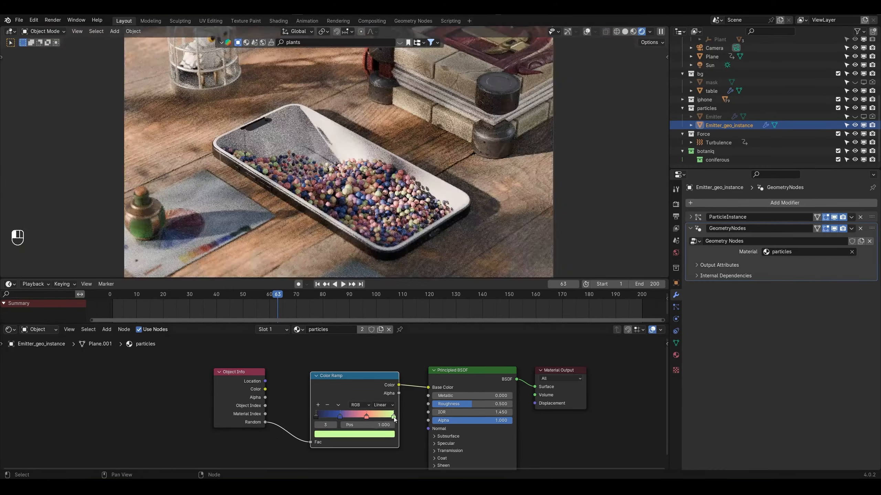
click(387, 434)
drag(340, 345, 324, 347)
drag(329, 375, 297, 388)
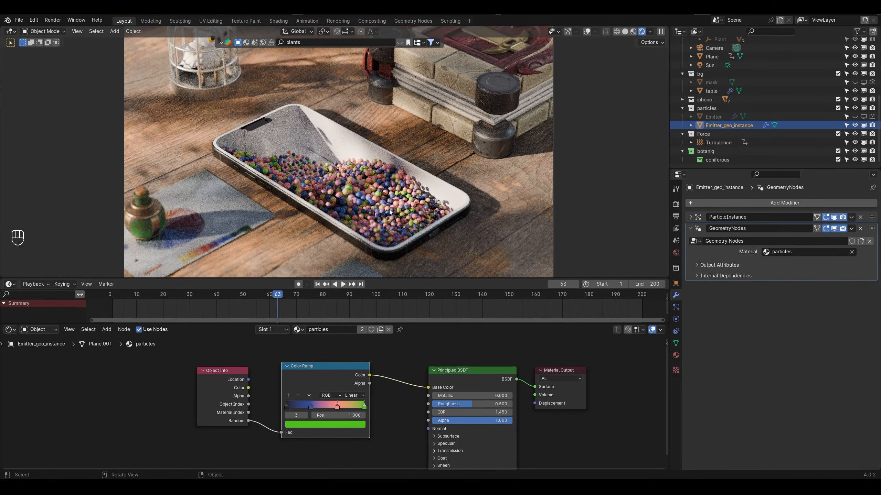
Step: Insert a Hue/Saturation/Value node between the Color Ramp and the Principled BSDF
key(shift+a)
text(hu)
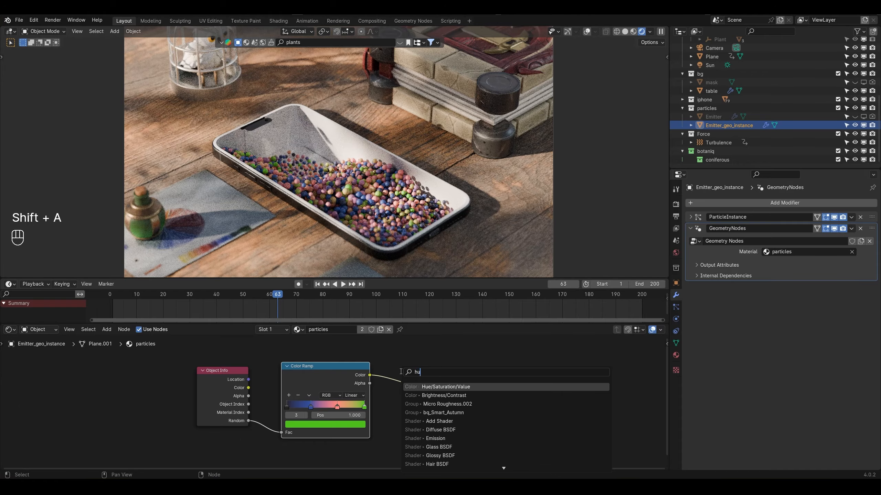
click(429, 386)
click(430, 390)
Step: Try a lower value of 0.8 and saturations of 0.6 and 2 on the Hue/Saturation/Value node, undoing each trial
drag(430, 396, 422, 396)
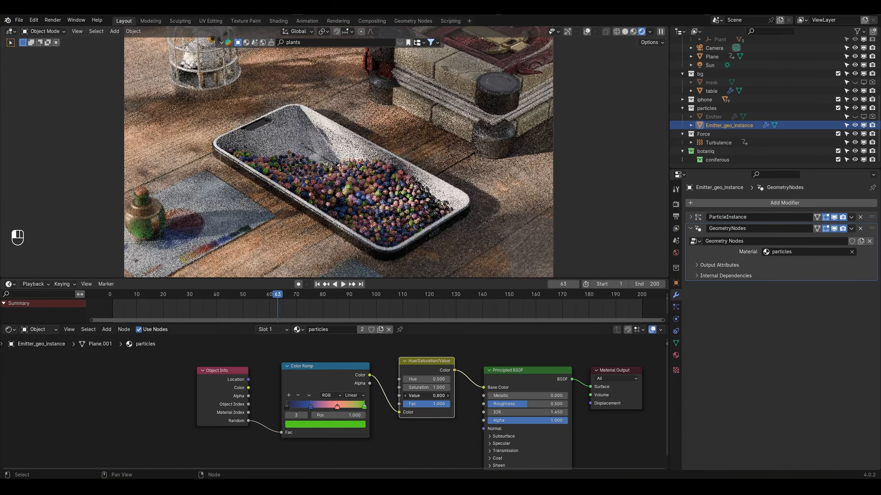
key(ctrl+z)
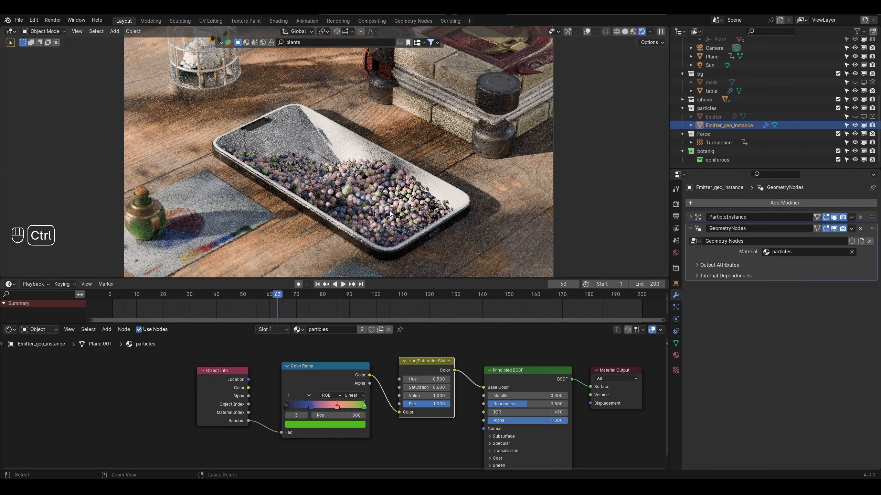
key(ctrl+z)
click(426, 387)
text(2)
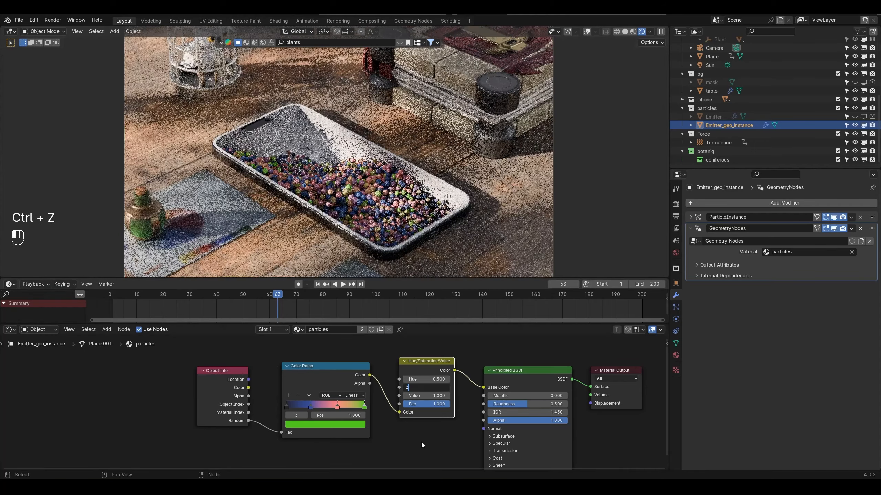
key(Return)
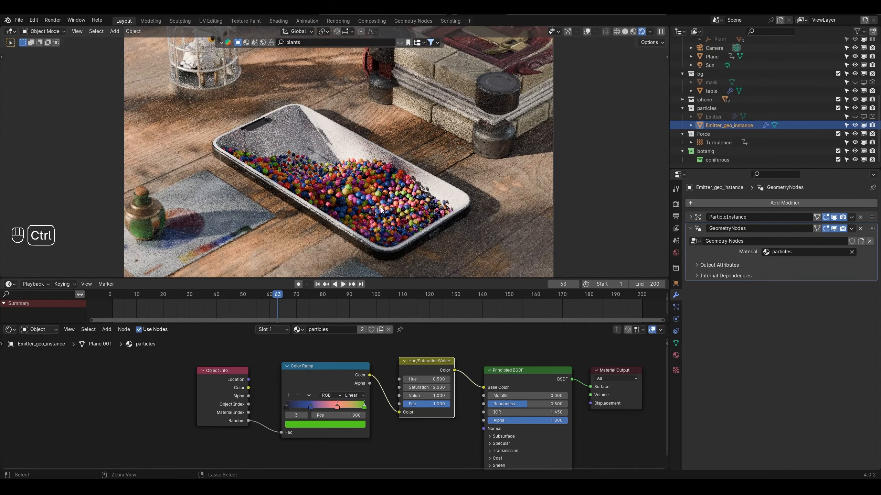
key(ctrl+z)
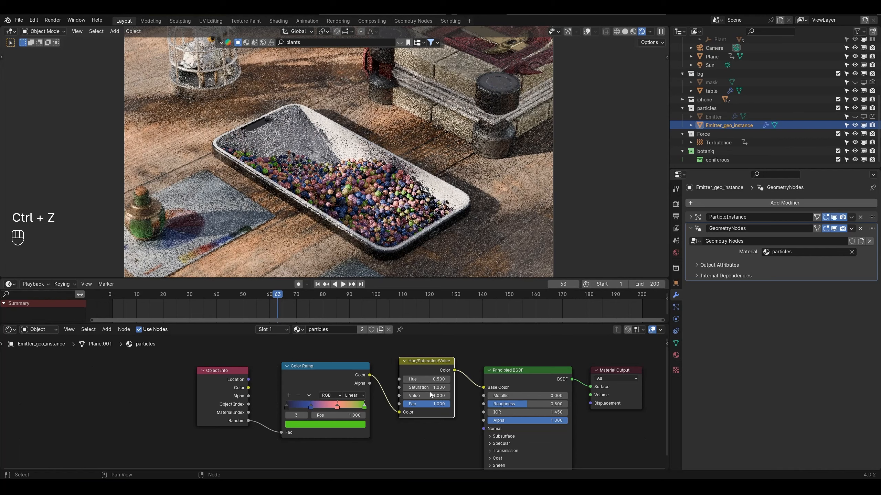
Step: Set the value of the Hue/Saturation/Value node to 2
click(426, 396)
text(2)
key(Return)
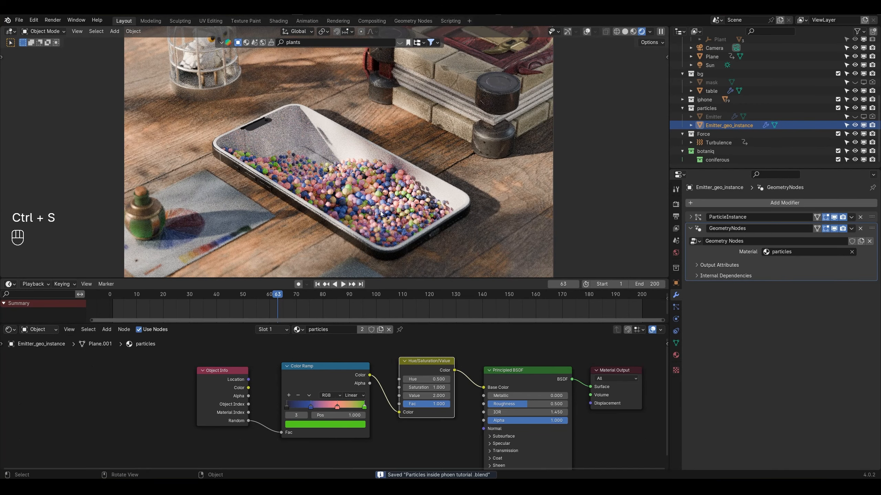
Step: Try a value of 0.5 on the Hue/Saturation/Value node, undo it, and save the file
click(433, 398)
text(.2)
key(Return)
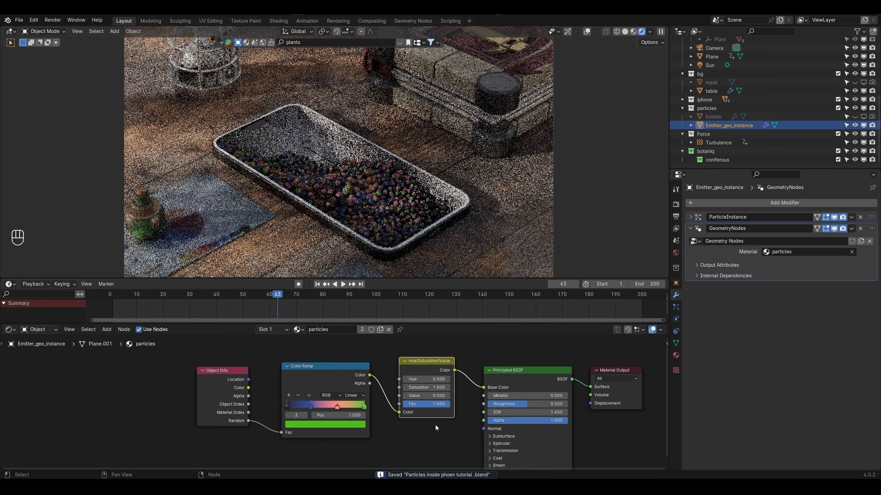
key(ctrl+z)
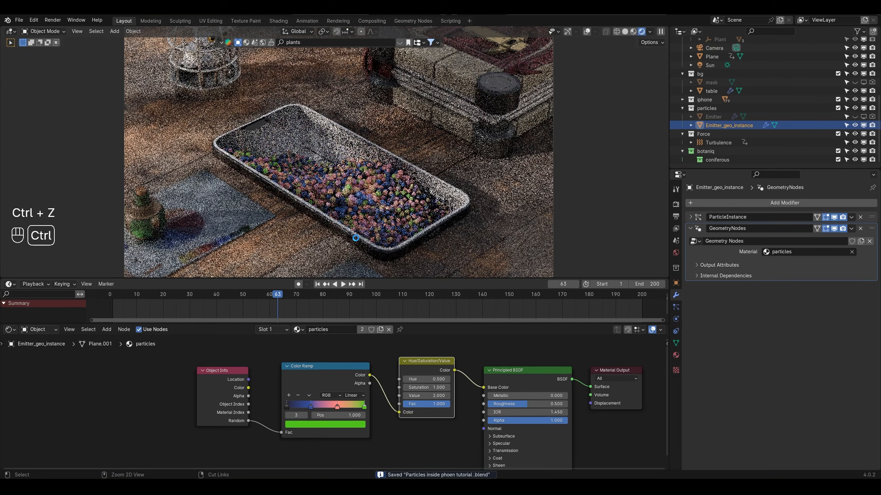
key(ctrl+s)
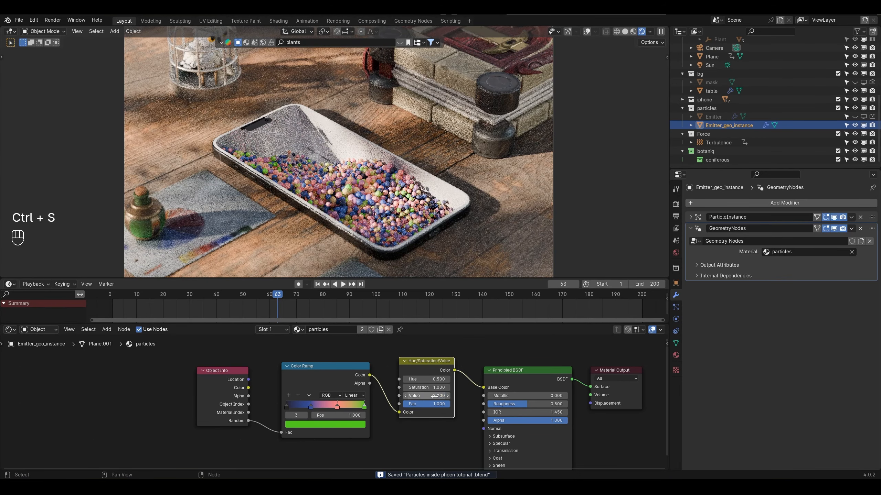
Step: Shift the ramp's middle stops, placing the pink one at 0.582, and set the interpolation to Constant after trying B-Spline
drag(311, 407, 329, 406)
click(357, 396)
click(354, 437)
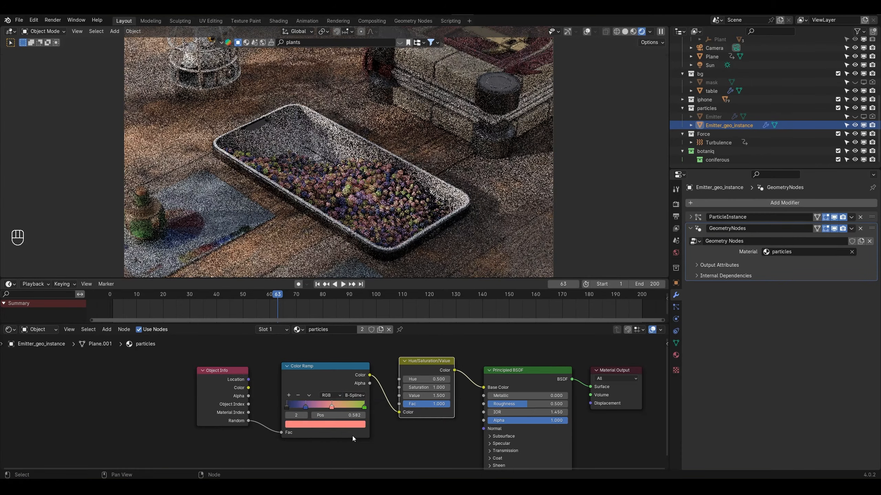
click(357, 396)
click(359, 443)
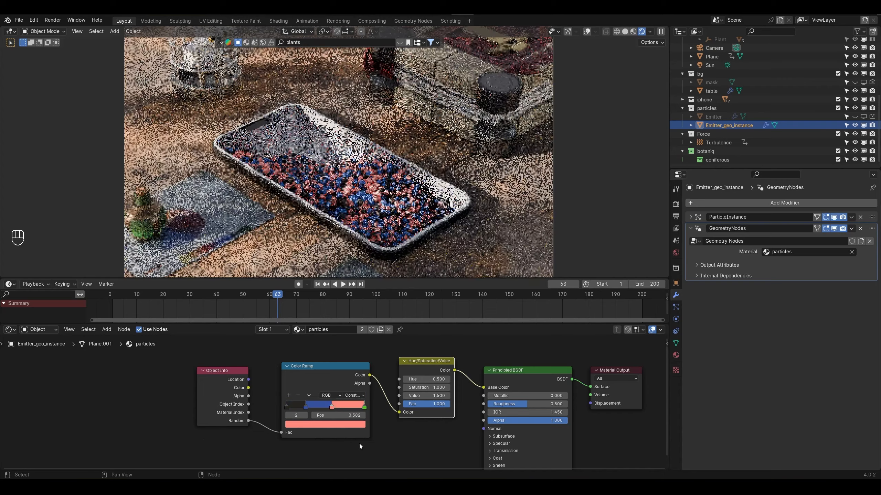
Step: Change the Color Ramp's interpolation to B-Spline and save the file
click(360, 396)
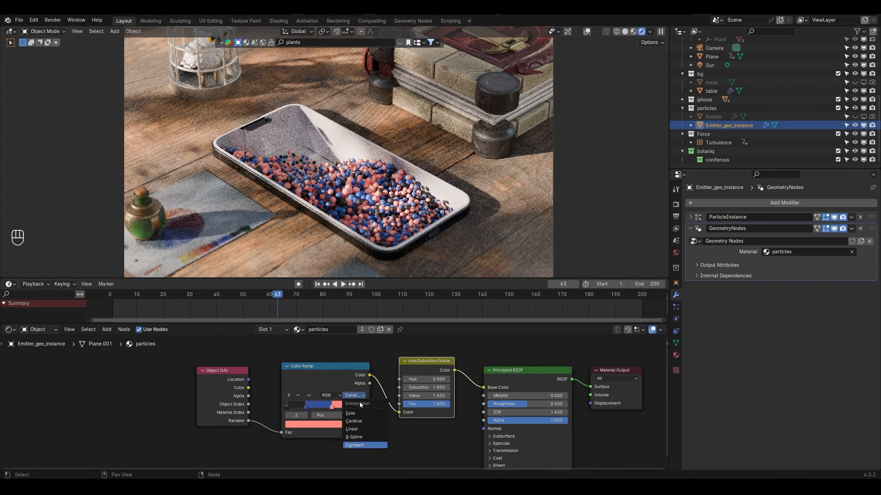
click(361, 438)
key(ctrl+s)
Step: Unhide and select the Top screen object, and save the file
scroll(452, 178, down, 5)
scroll(452, 178, up, 3)
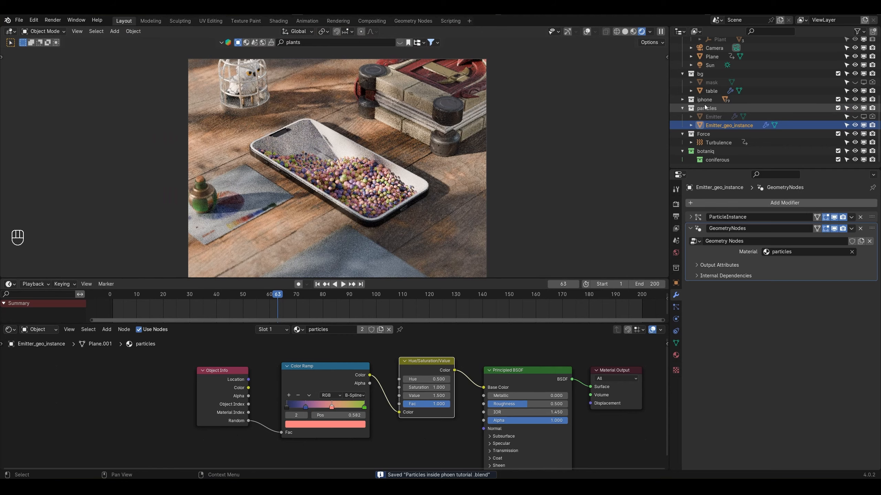
scroll(704, 105, down, 15)
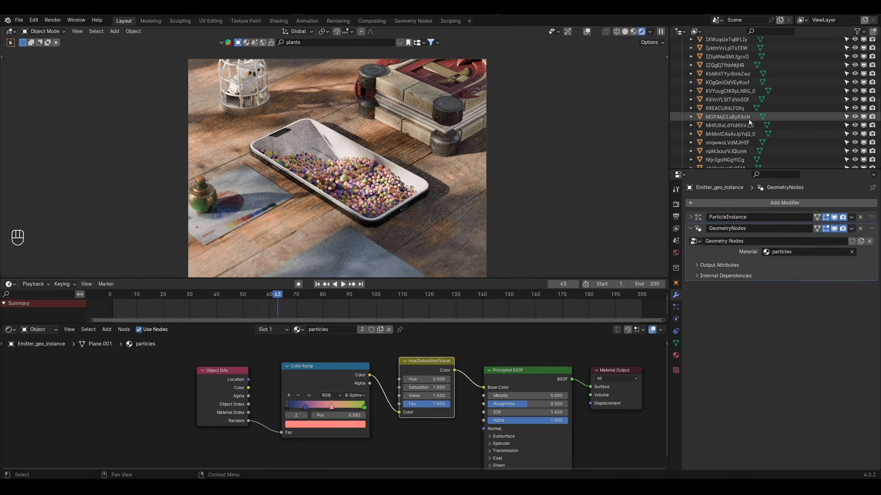
scroll(748, 120, down, 10)
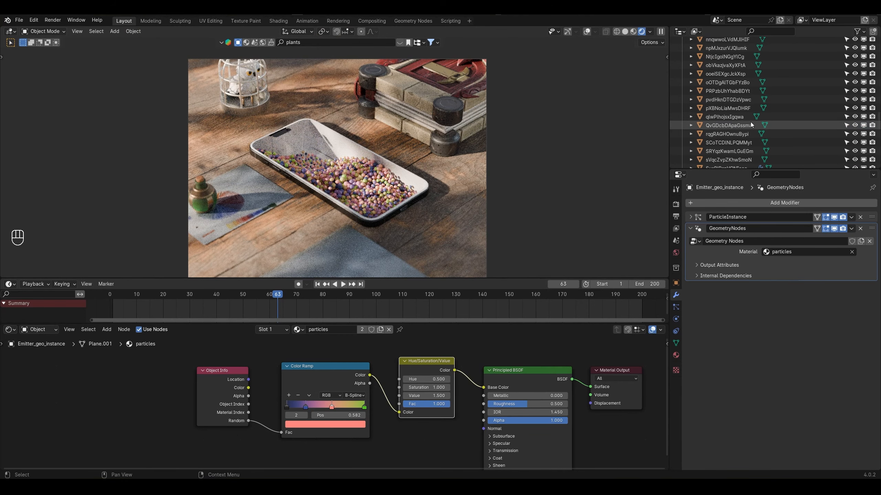
click(855, 82)
click(724, 82)
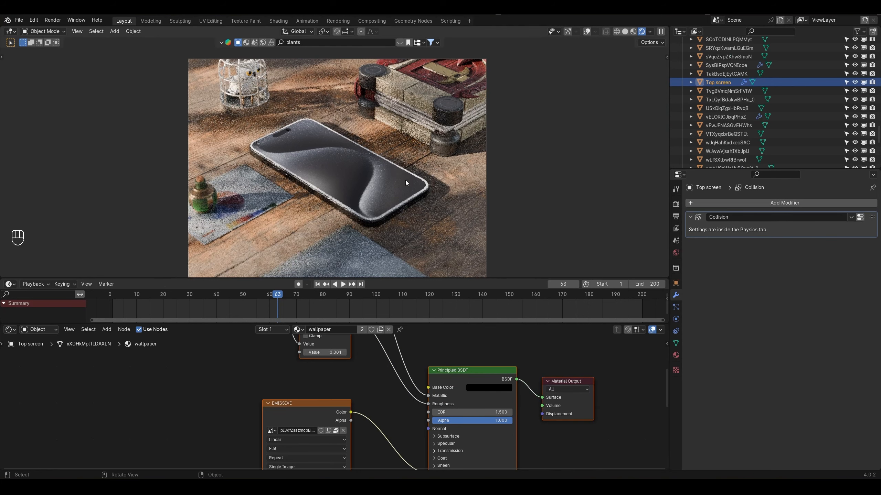
key(ctrl+s)
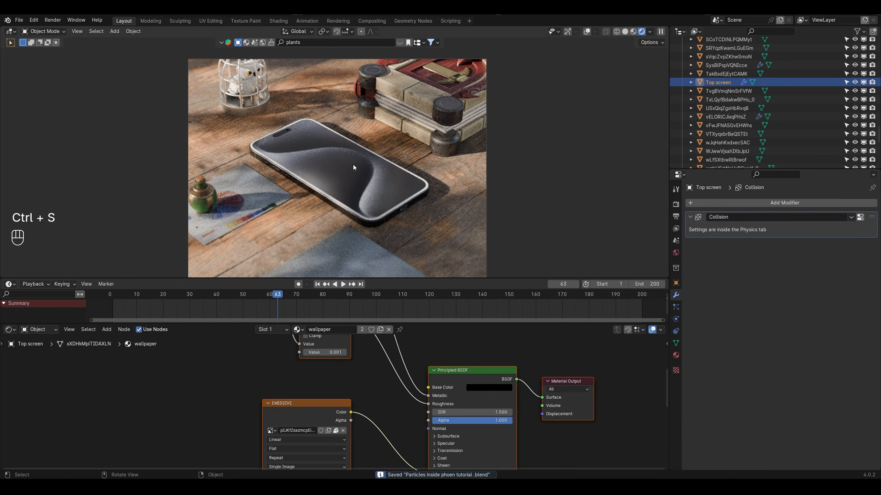
Step: Turn on the viewport overlays and delete every node feeding the wallpaper material's Principled BSDF
key(shift+alt+z)
scroll(319, 405, down, 5)
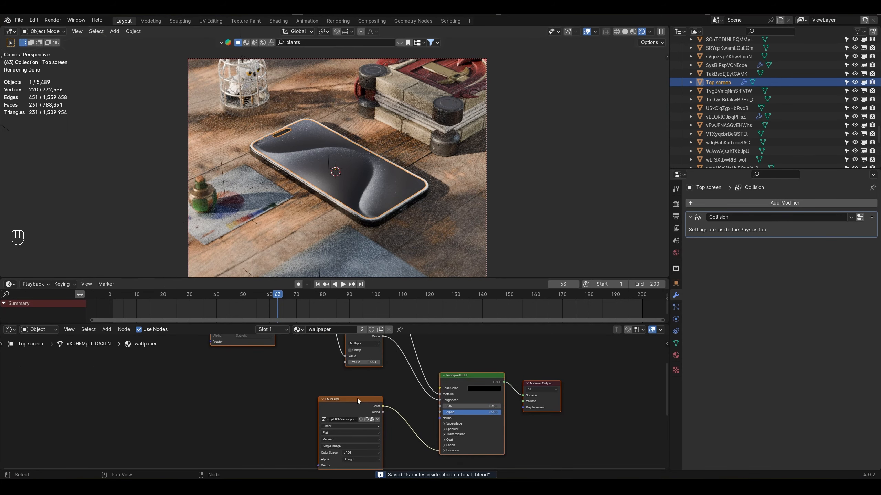
middle_drag(393, 388, 429, 399)
scroll(331, 389, down, 4)
drag(297, 359, 383, 471)
key(Delete)
key(Delete)
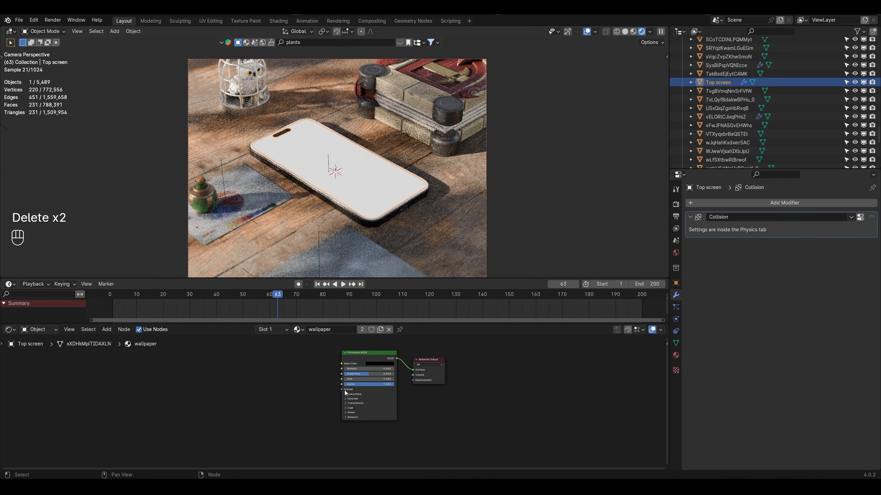
Step: Bring Screen_color.png from the Phone particles animation folder into the wallpaper material and connect its Color to the Principled BSDF's Base Color
scroll(345, 392, up, 1)
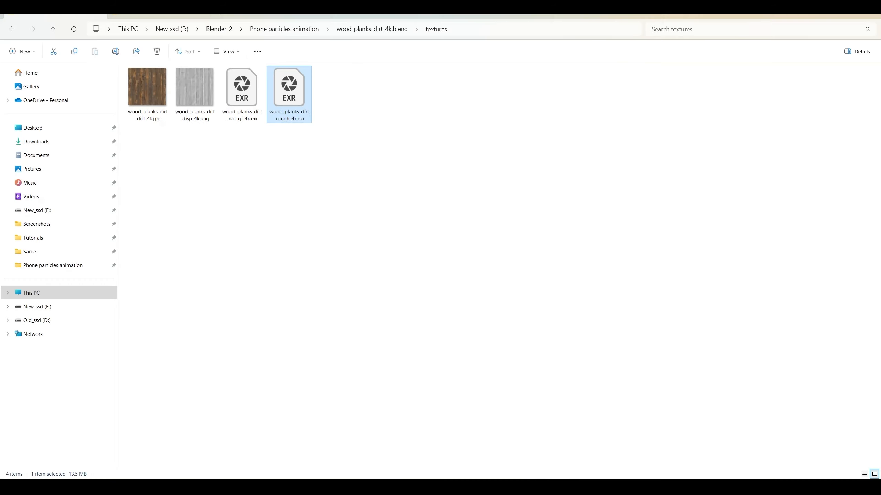
drag(289, 154, 601, 450)
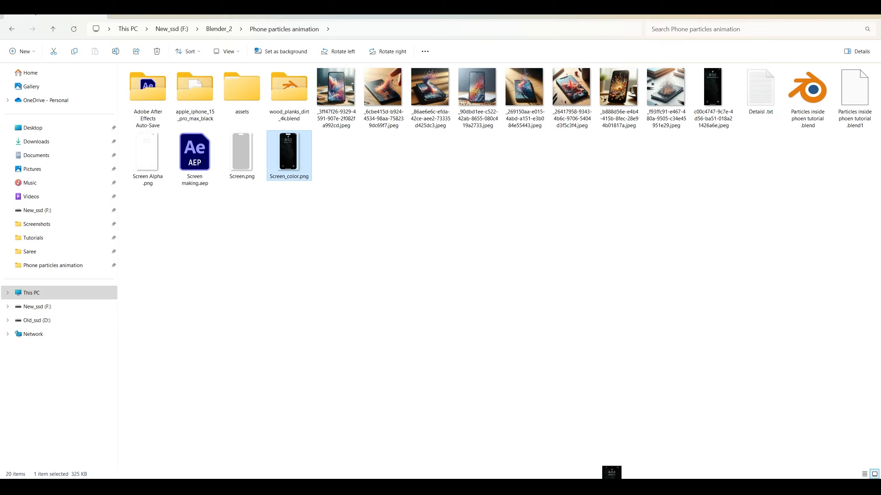
drag(610, 470, 286, 424)
click(283, 382)
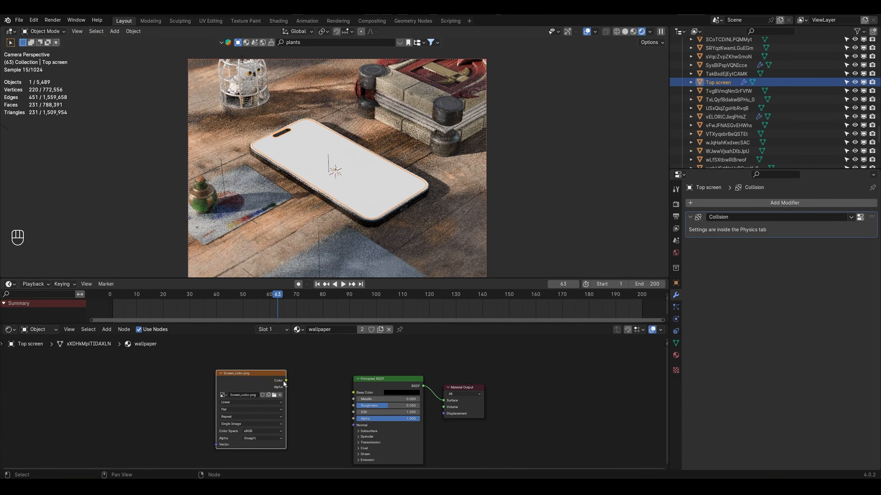
drag(284, 381, 353, 393)
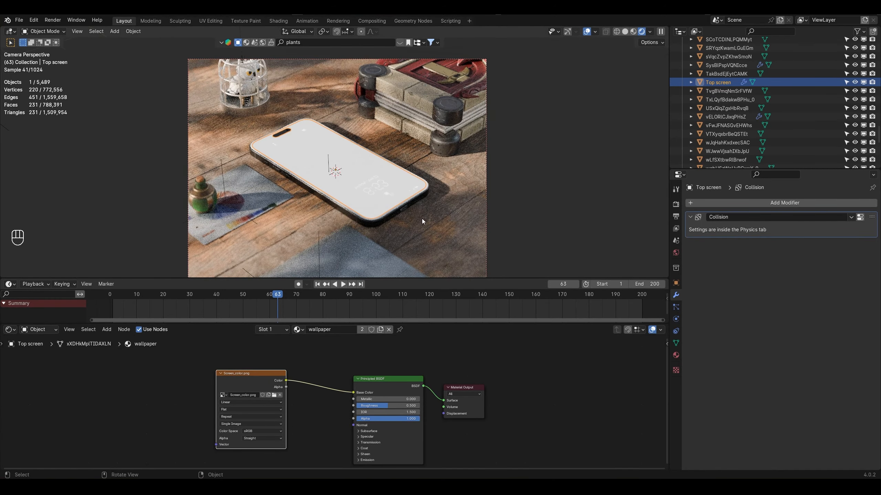
Step: In top view, select the whole Top screen mesh and unwrap it with Project from View
key(KP_7)
scroll(422, 219, down, 2)
scroll(326, 189, up, 1)
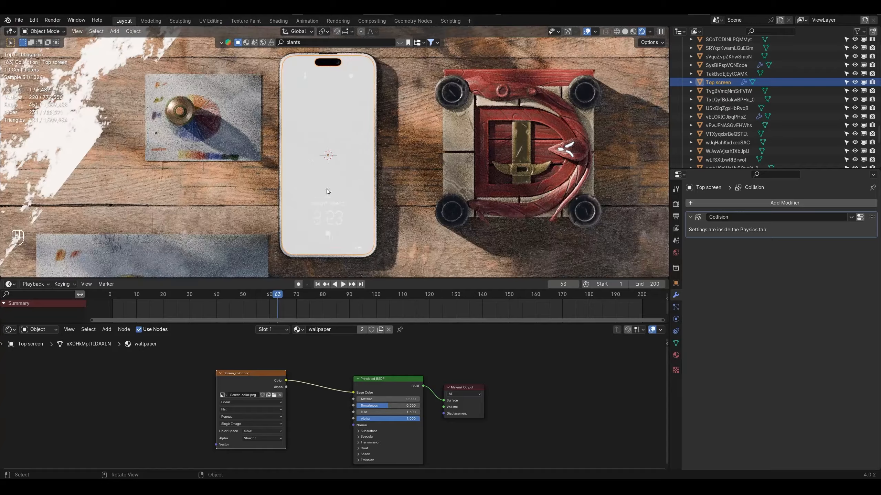
key(Tab)
key(a)
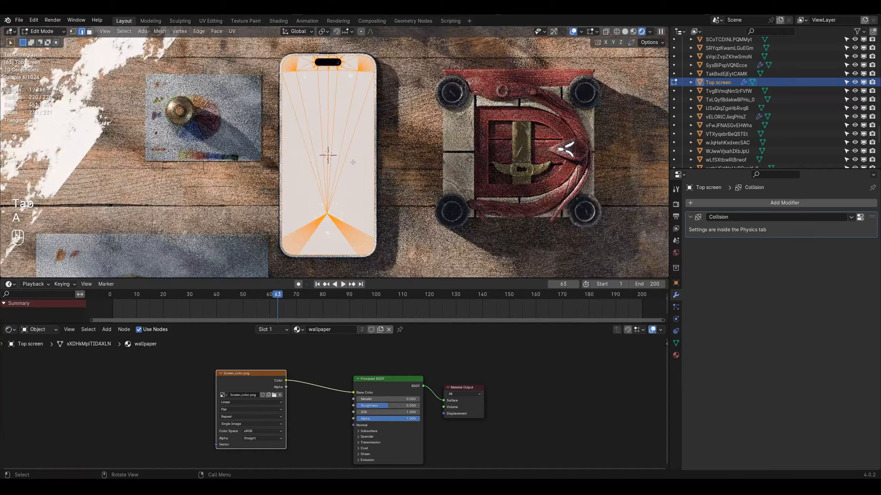
key(u)
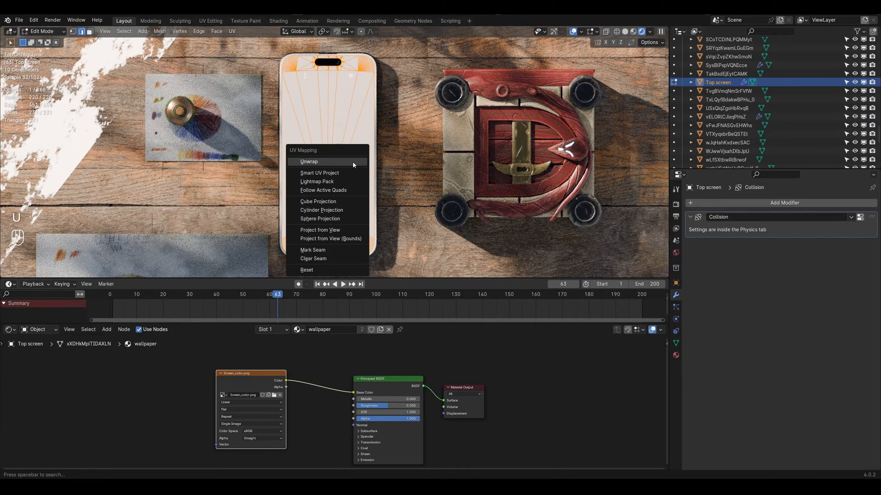
click(328, 232)
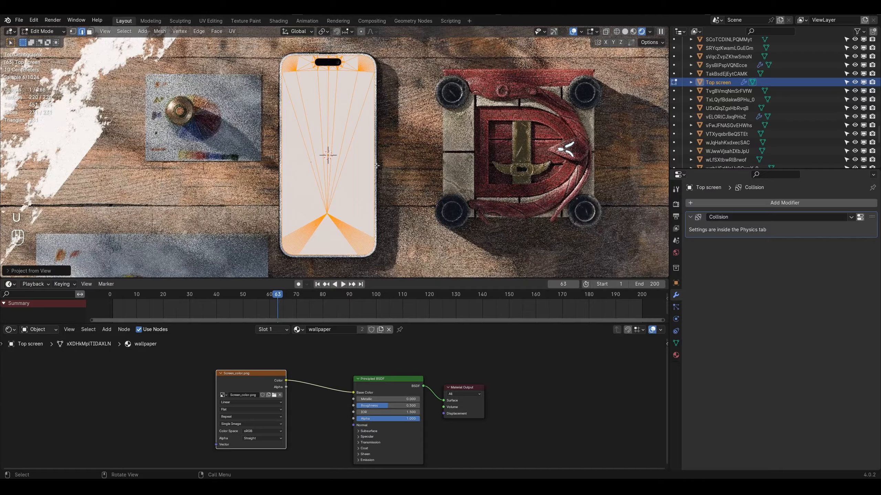
key(Tab)
key(Tab)
key(Tab)
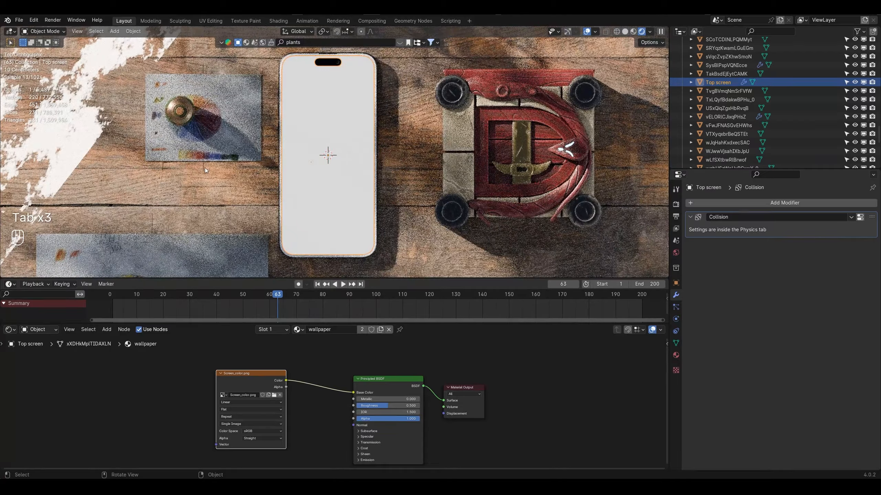
Step: Add Texture Coordinate and Mapping nodes to the Screen_color.png image texture
click(238, 383)
key(ctrl+t)
middle_drag(227, 385, 282, 375)
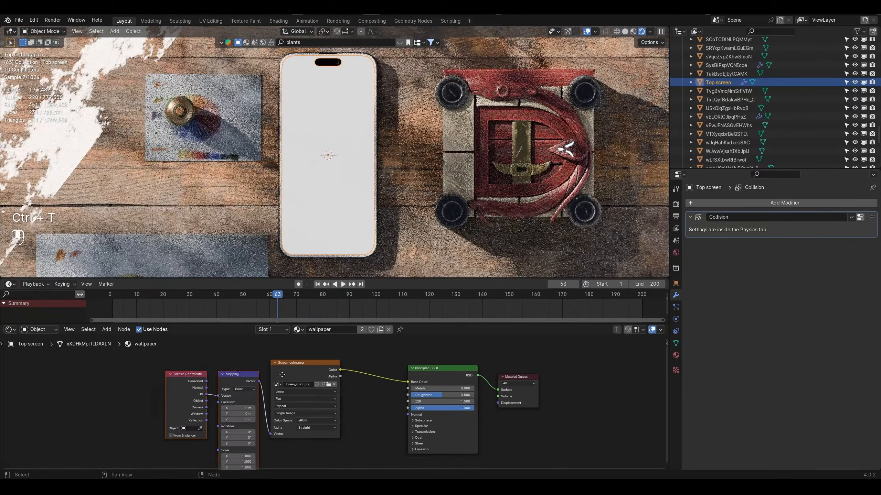
scroll(282, 375, up, 1)
Step: Make UVMap.001 the active UV map of the Top screen mesh
click(675, 343)
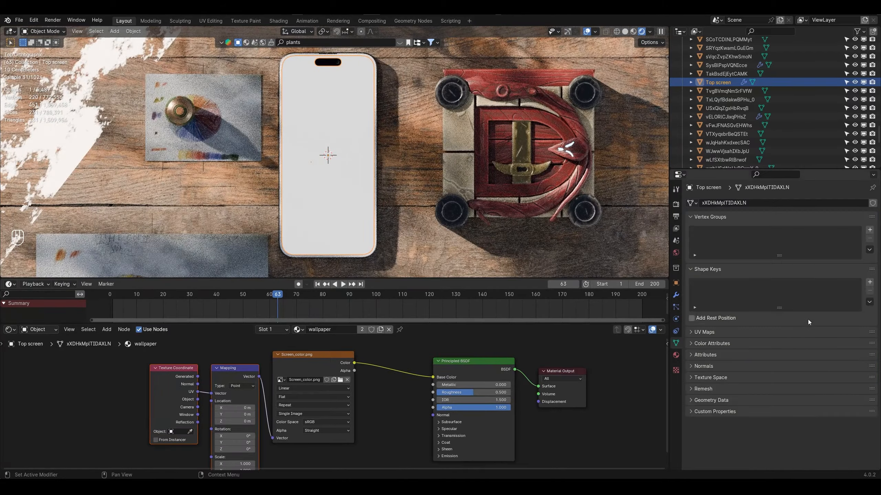
click(711, 332)
click(808, 355)
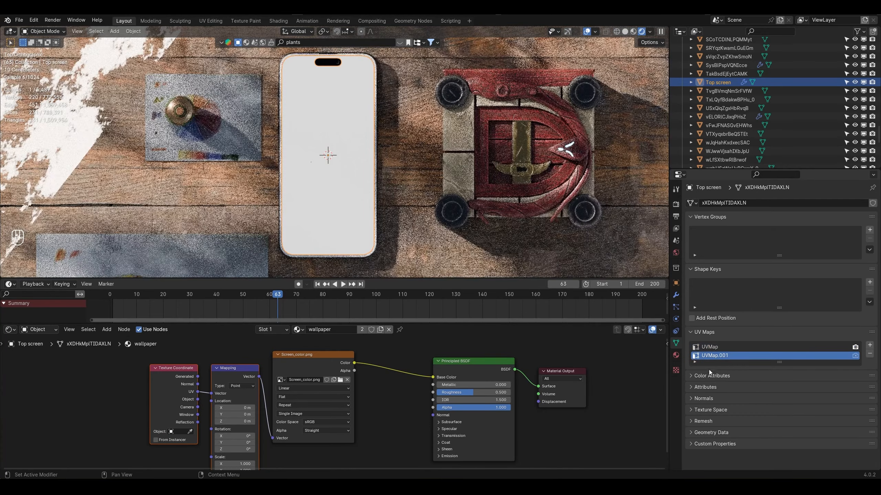
Step: Replace the Texture Coordinate node with a UV Map node set to UVMap.001, connected to the Mapping node's Vector input
key(Delete)
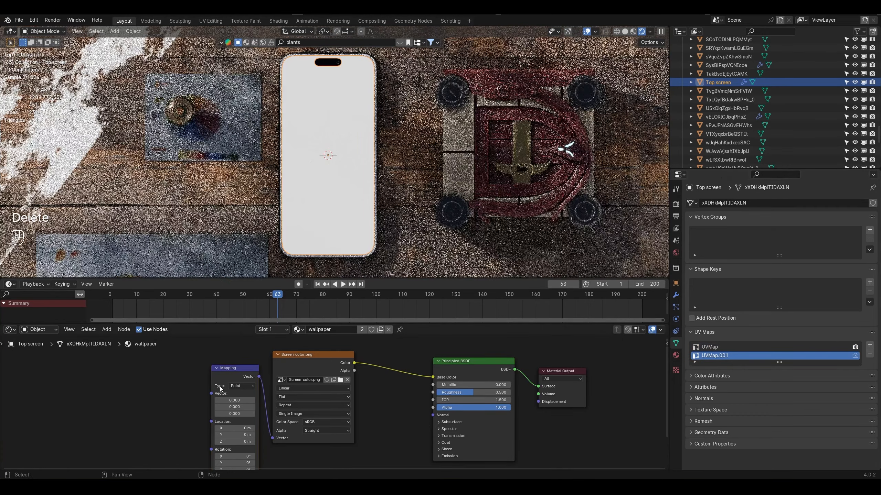
key(shift+a)
click(159, 370)
click(117, 371)
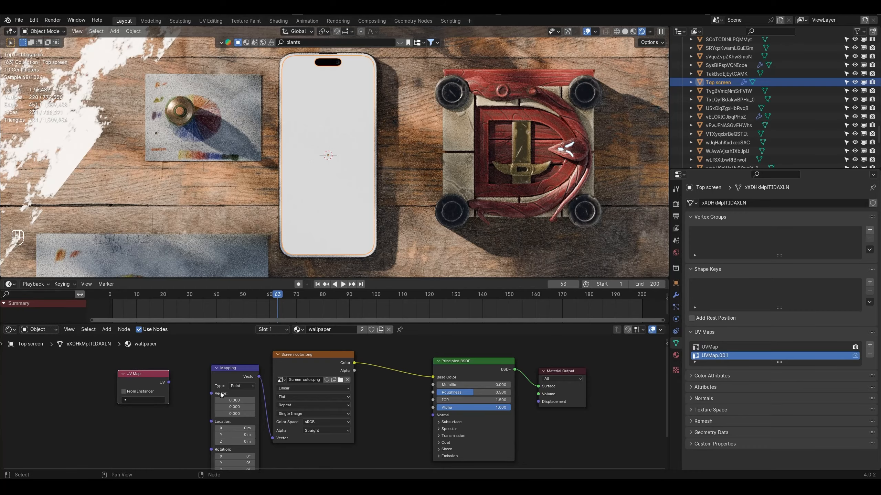
drag(203, 395, 210, 394)
click(139, 400)
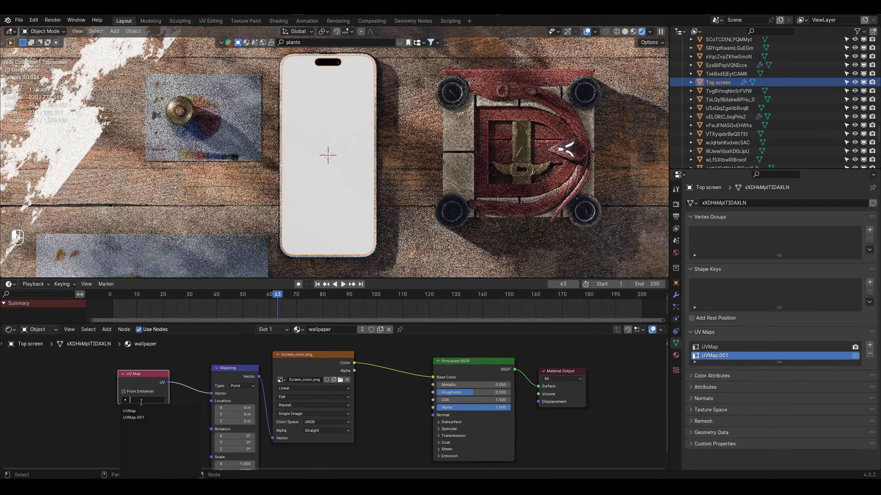
key(Down)
click(133, 417)
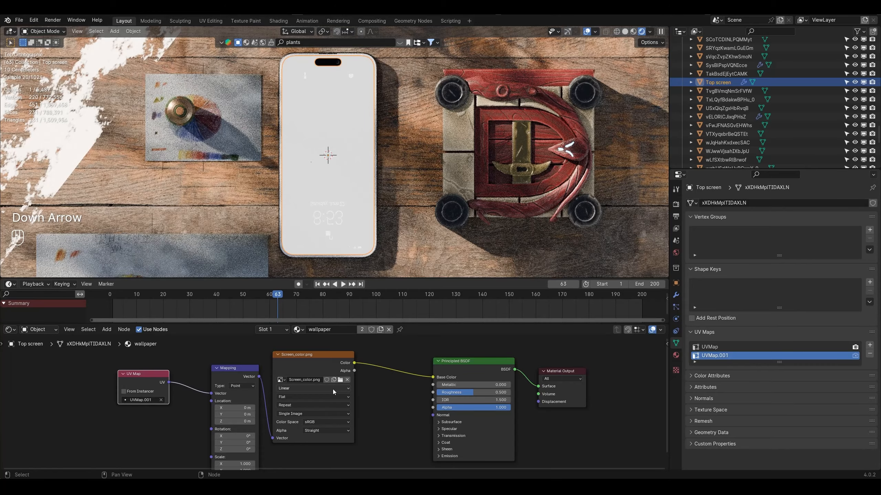
Step: Select all faces of the Top screen mesh and project them from the top view into UVMap.001
key(Tab)
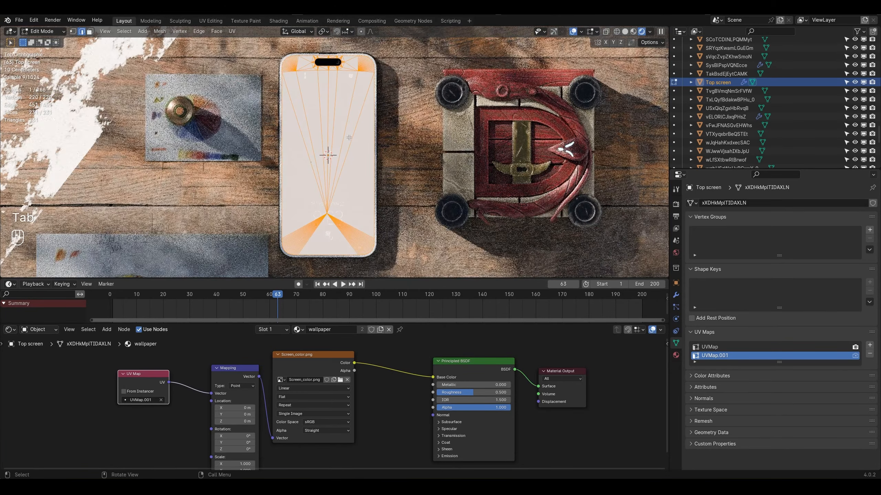
key(3)
key(a)
key(u)
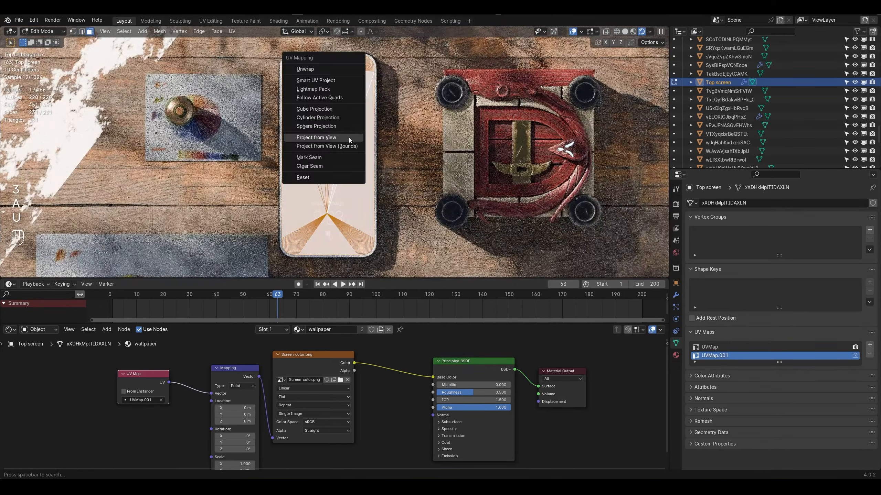
click(350, 139)
key(Tab)
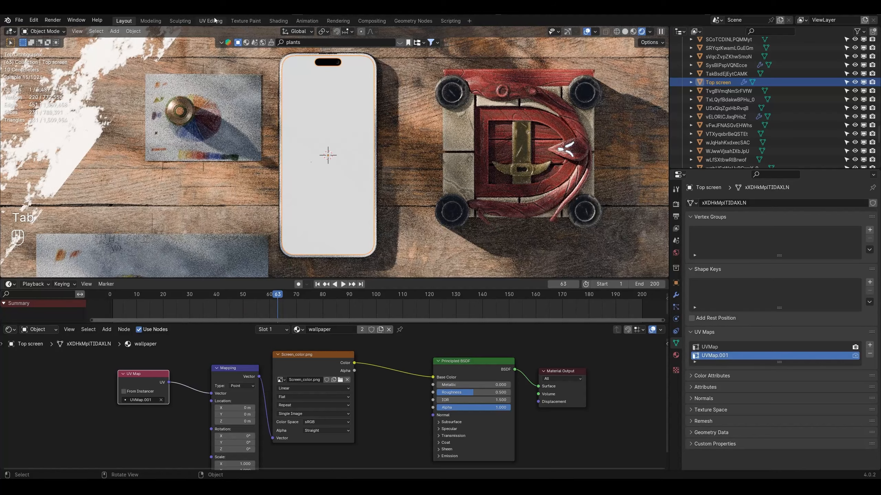
Step: In the UV Editing workspace, frame the phone from above and scale the screen's UVs up about 5 times over the lock-screen image
click(215, 20)
scroll(224, 229, down, 5)
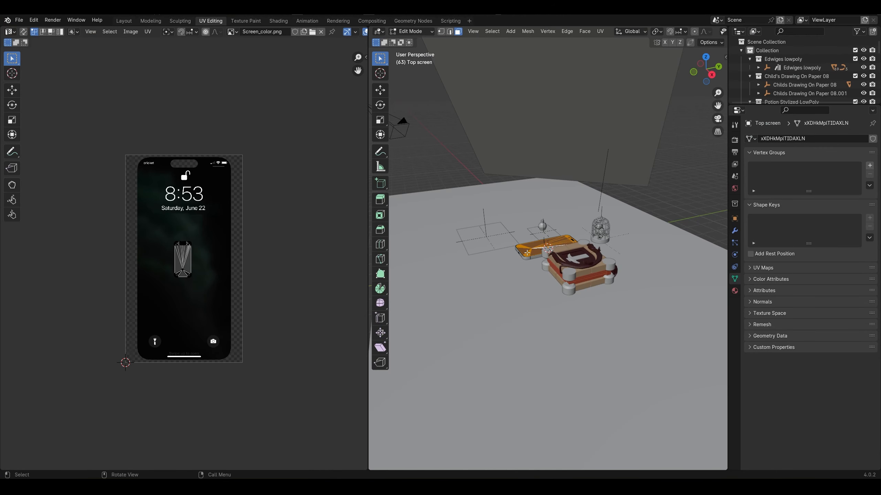
key(KP_7)
key(KP_Decimal)
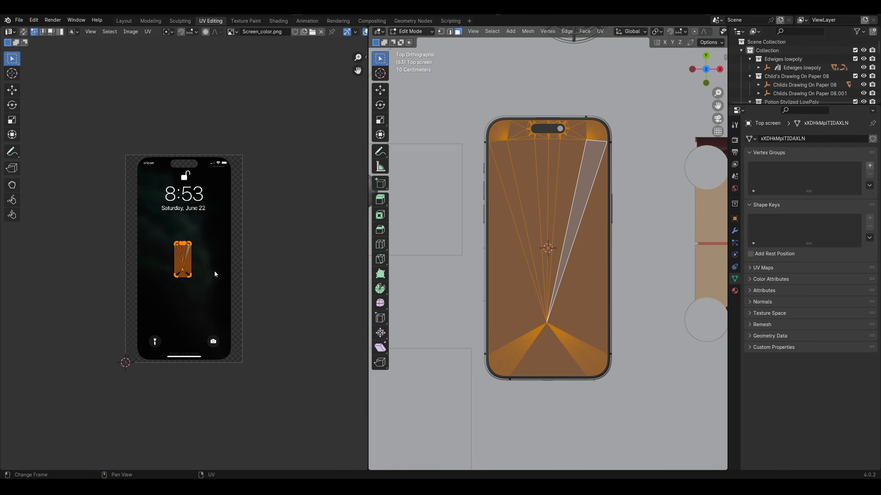
key(s)
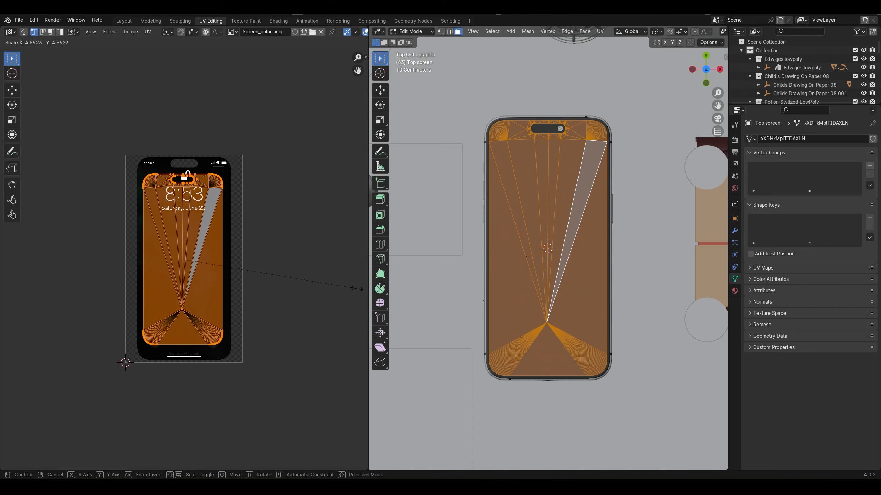
click(5, 291)
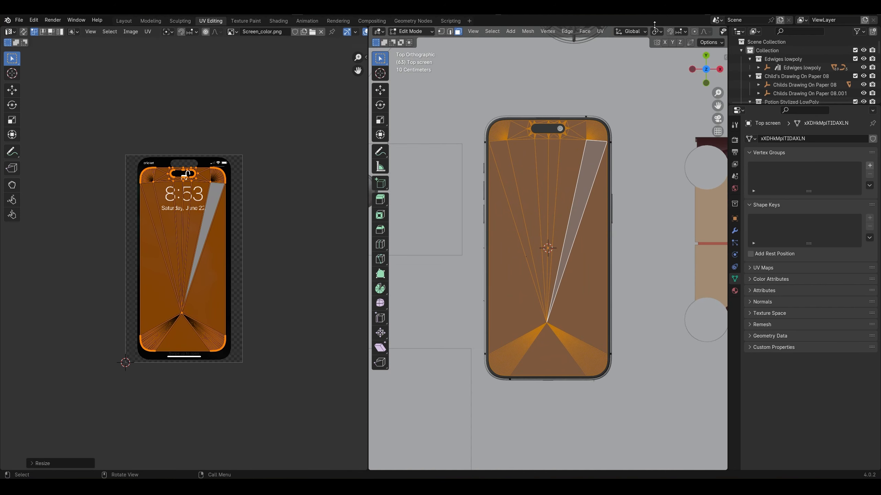
Step: With the 3D view in rendered shading, enlarge and shift the screen's UVs to fill the lock-screen image, and return to Object Mode
middle_drag(654, 24, 521, 27)
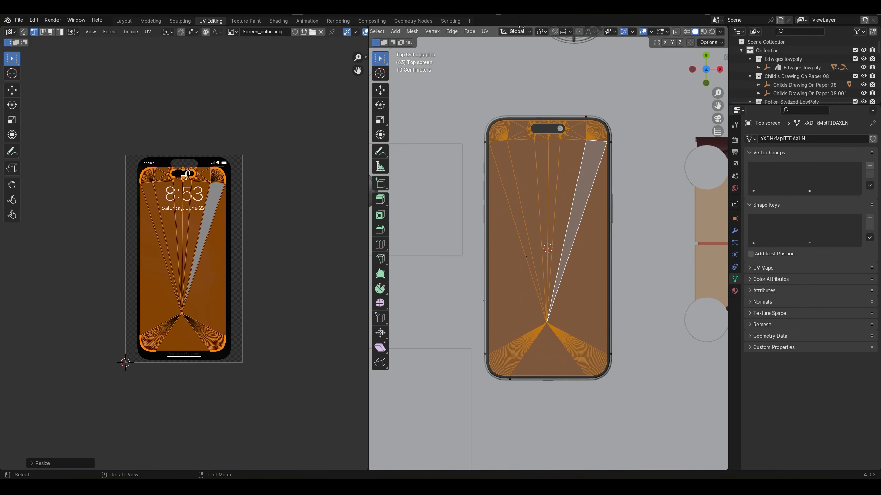
click(712, 32)
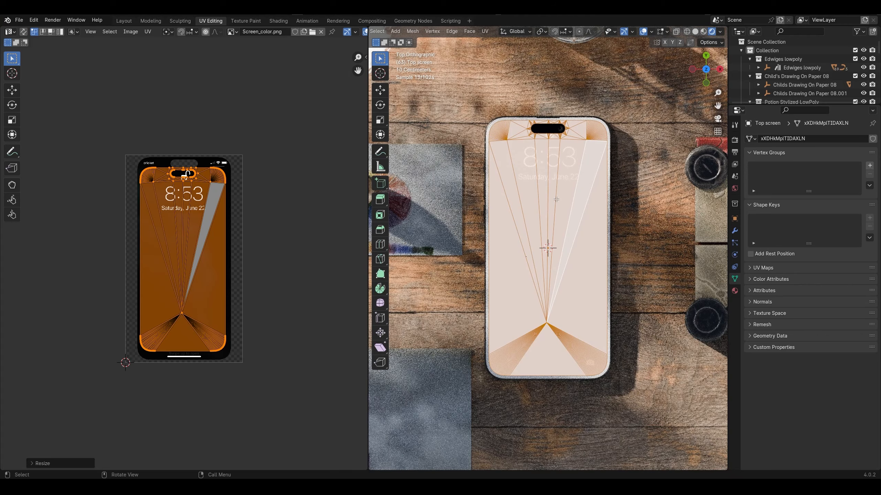
scroll(188, 236, up, 2)
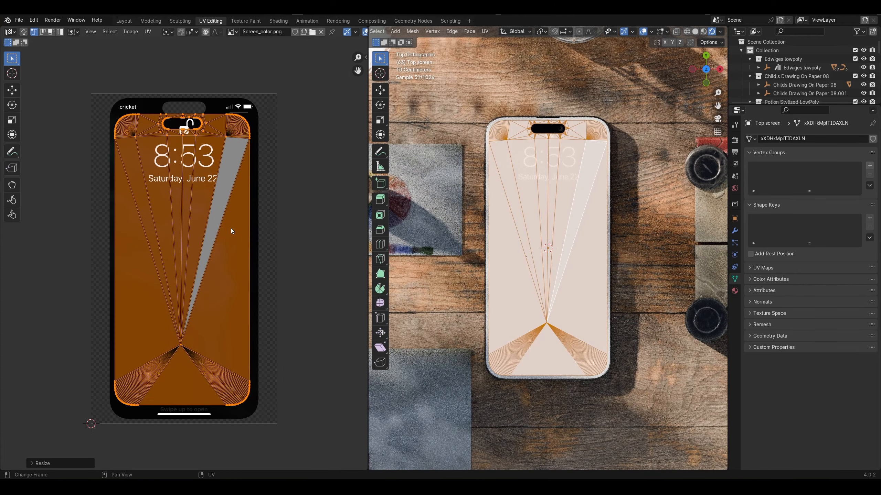
key(s)
key(Escape)
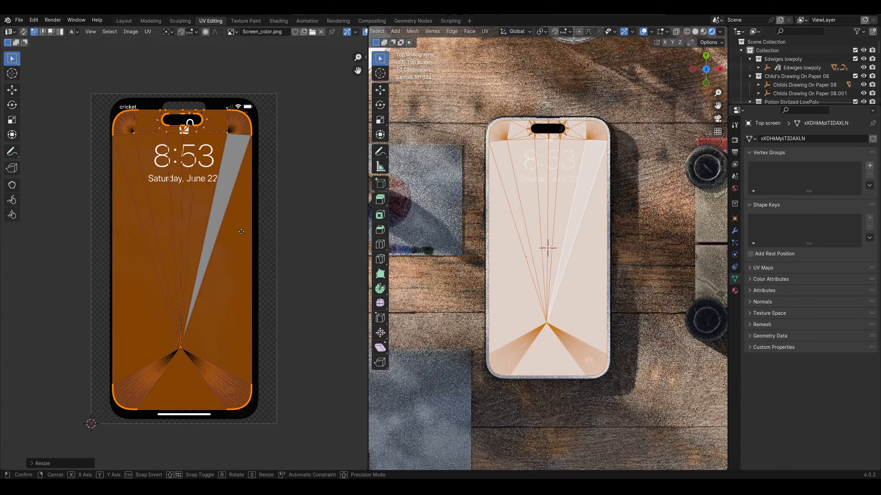
key(g)
key(x)
key(s)
key(y)
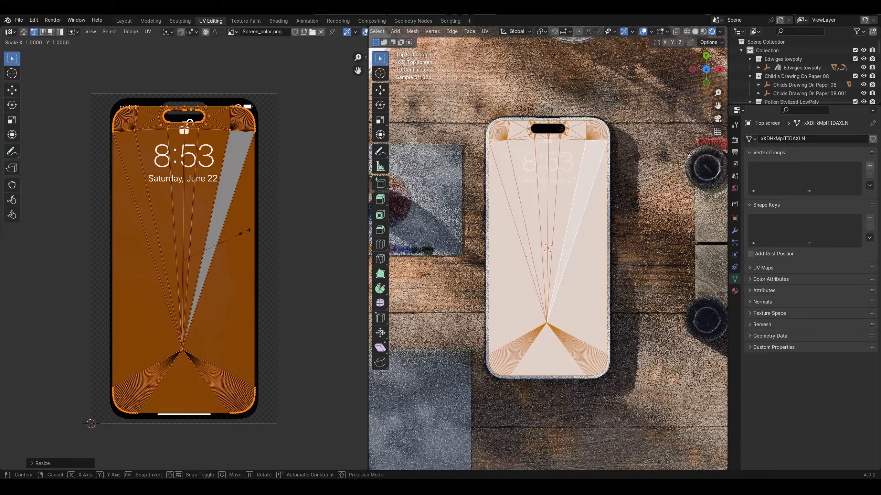
click(247, 231)
key(Tab)
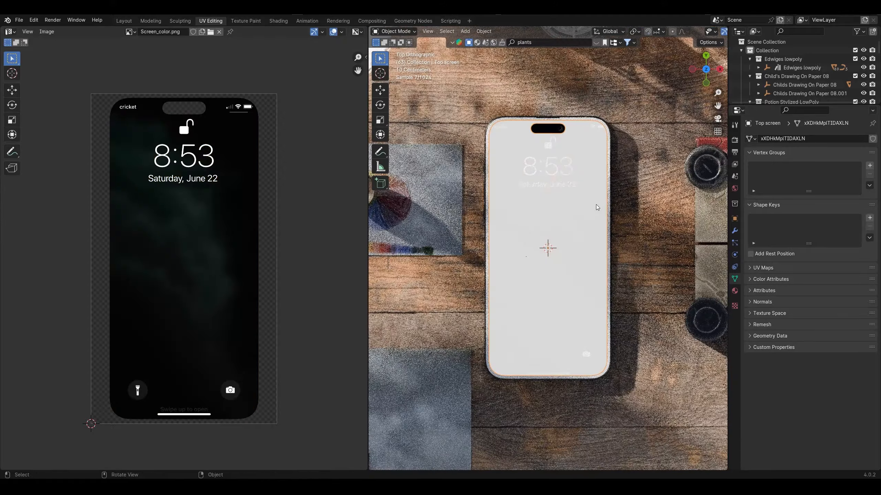
Step: Return to the Layout workspace and set the wallpaper material's Principled BSDF roughness to 0
middle_drag(542, 214, 600, 146)
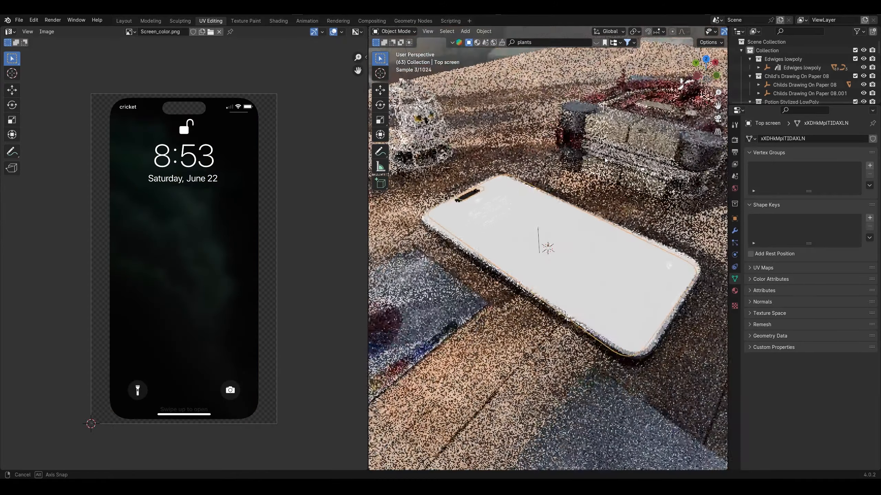
click(122, 22)
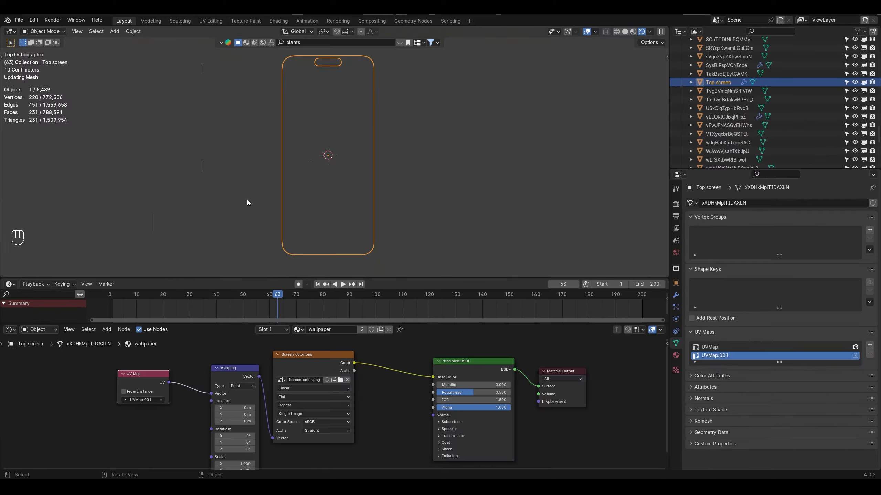
key(BackSpace)
scroll(483, 388, up, 2)
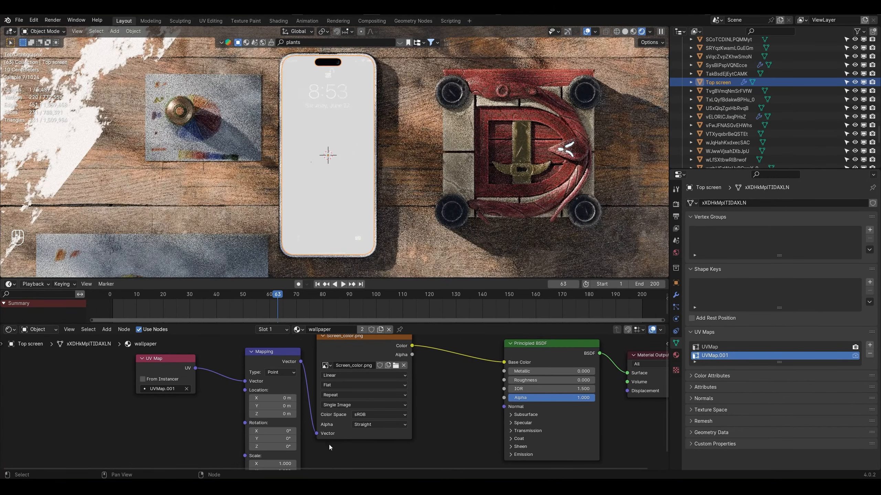
Step: Bring Screen Alpha.png from the Phone particles animation folder into the wallpaper material as an image texture below the Screen_color.png node
click(264, 478)
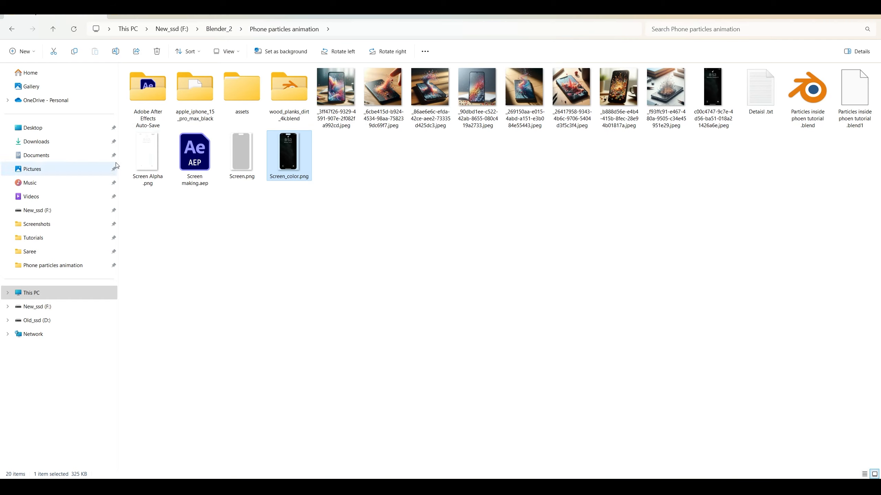
drag(149, 161, 507, 410)
drag(597, 478, 435, 419)
scroll(450, 423, down, 3)
middle_drag(449, 423, 446, 367)
drag(446, 368, 363, 396)
scroll(353, 383, down, 1)
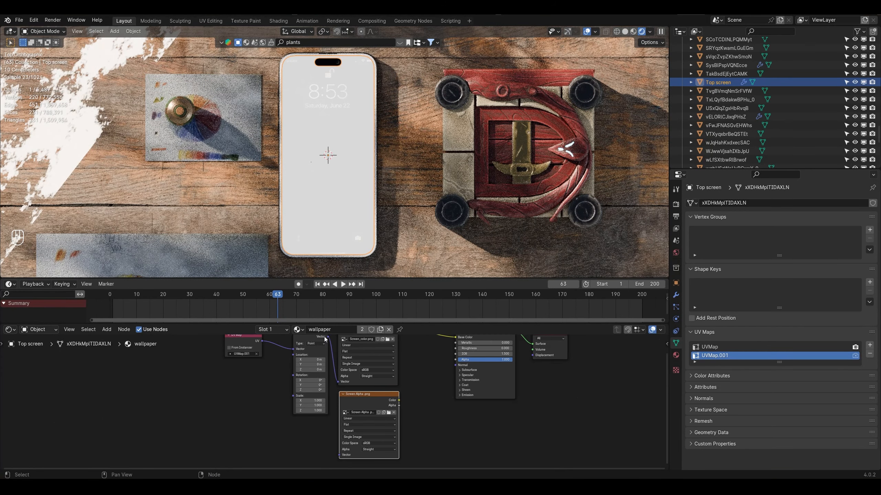
Step: Connect the Mapping vector to the Screen Alpha.png texture and its Alpha output to the Principled BSDF's Alpha
drag(339, 456, 417, 398)
scroll(359, 448, up, 2)
middle_drag(338, 236, 416, 170)
middle_drag(338, 118, 308, 146)
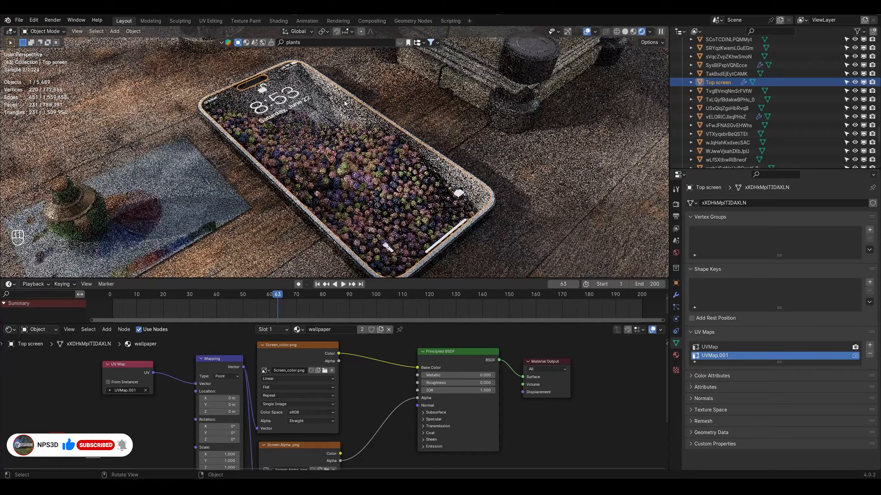
Step: Spread out the wallpaper material's nodes, leaving free space between the two image textures and the Principled BSDF
scroll(387, 399, down, 4)
middle_drag(388, 399, 354, 387)
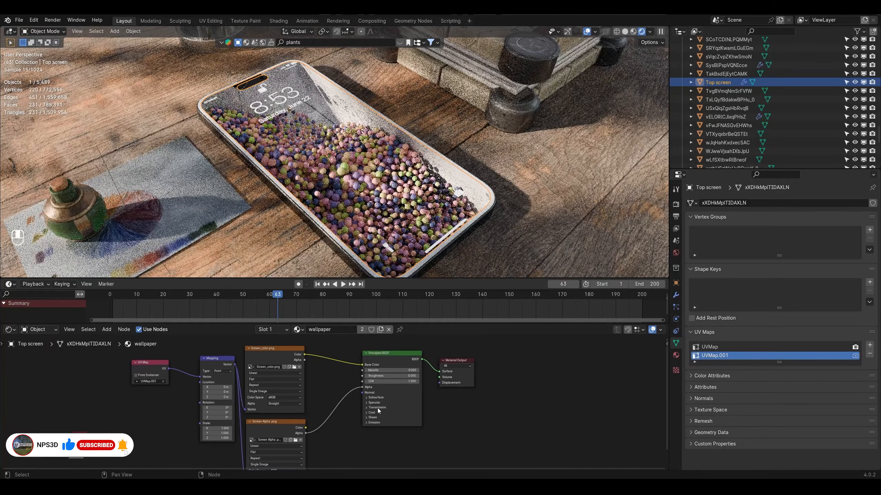
drag(419, 358, 489, 391)
key(g)
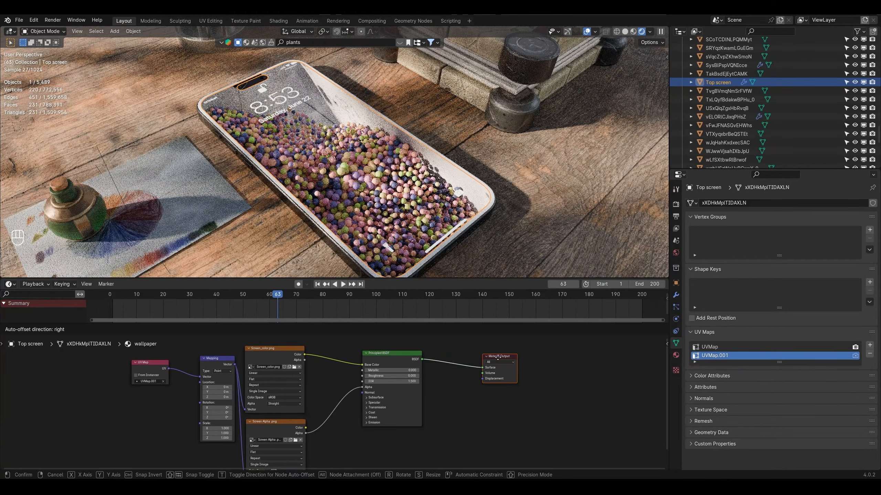
click(599, 353)
middle_drag(341, 377, 441, 364)
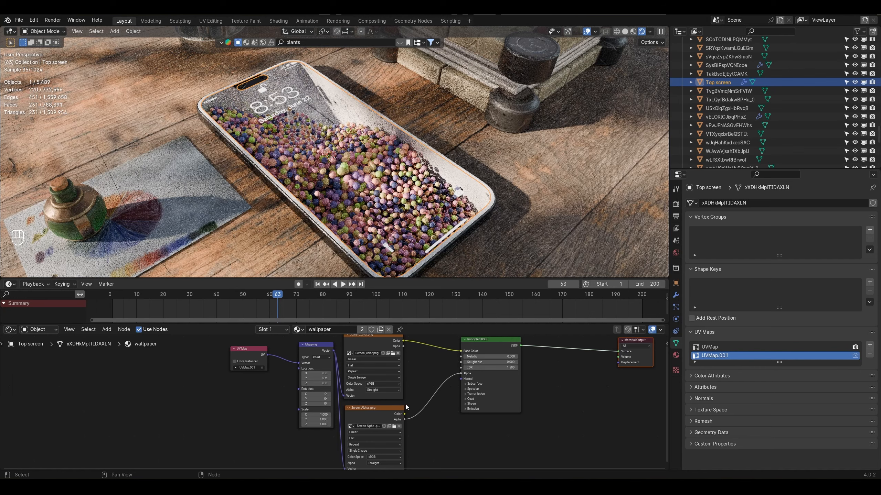
middle_drag(302, 388, 397, 373)
scroll(397, 373, down, 3)
click(447, 396)
key(g)
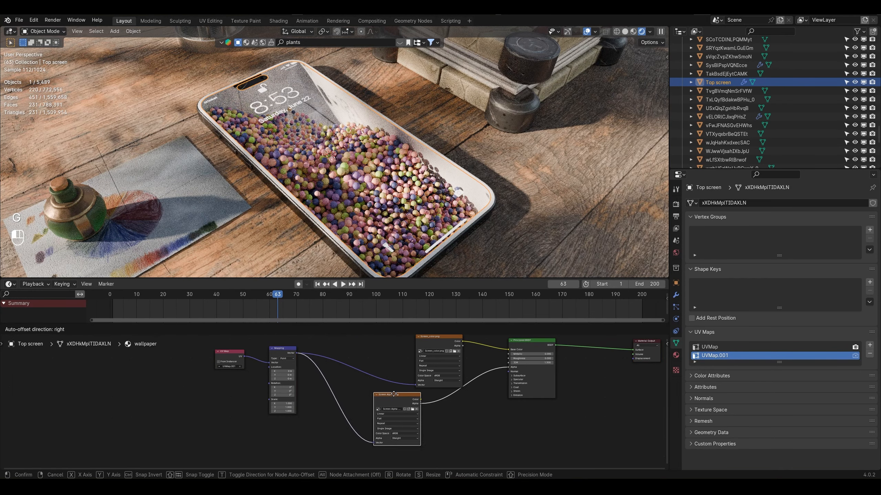
click(449, 393)
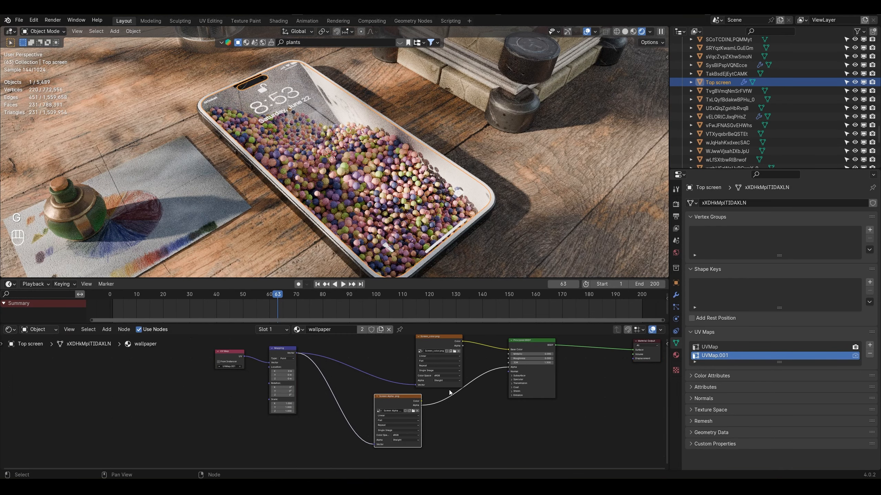
drag(436, 342, 389, 340)
Step: Insert a Mix Color node between the Screen Alpha.png texture's Alpha output and the Principled BSDF's Alpha input
key(shift+a)
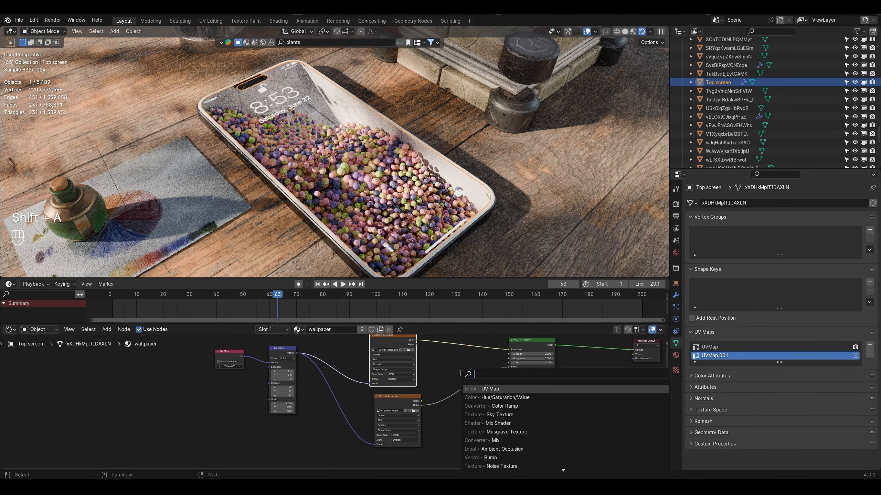
text(mix)
key(Return)
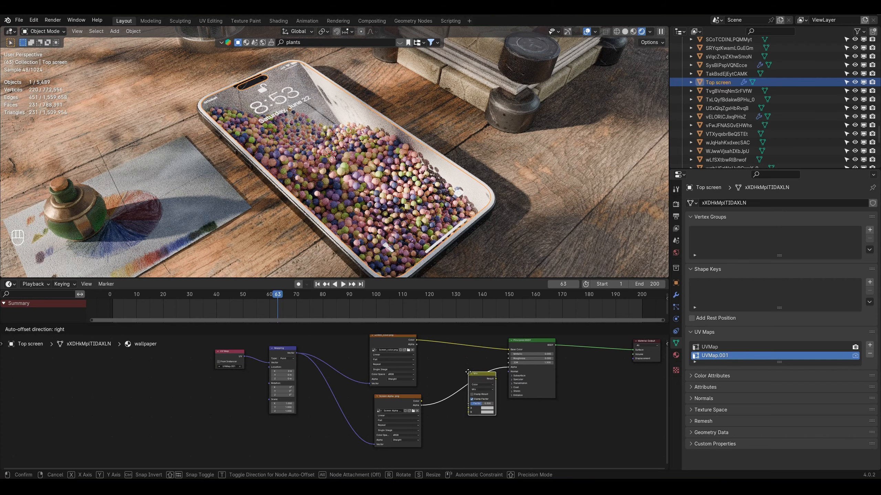
click(480, 381)
scroll(491, 378, up, 2)
scroll(491, 376, up, 3)
middle_drag(556, 394, 500, 387)
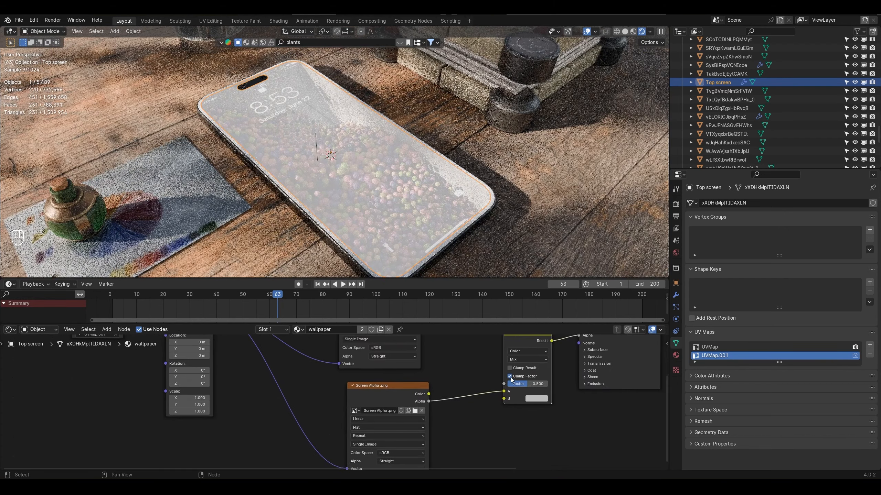
Step: Add a Noise Texture feeding the Mix node's B input and connect the existing Mapping vector to it
drag(474, 416, 474, 416)
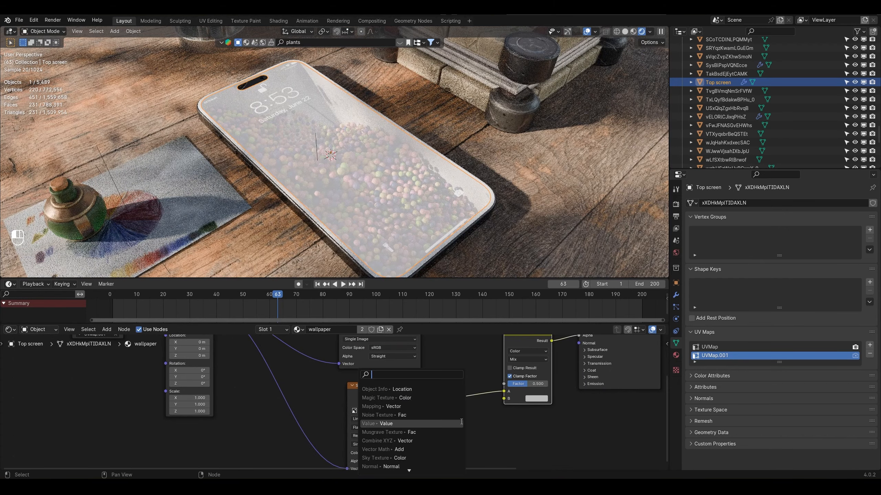
text(noise)
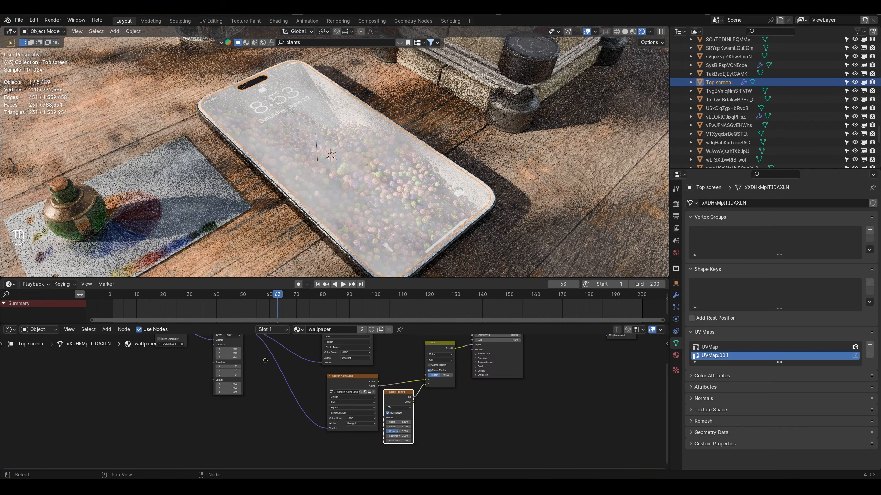
middle_drag(264, 359, 263, 378)
drag(241, 347, 353, 455)
Step: Insert a Color Ramp between the Noise Texture and the Mix node, with the white stop at position 0.727
middle_drag(434, 422, 397, 404)
key(shift+a)
mouse_move(384, 411)
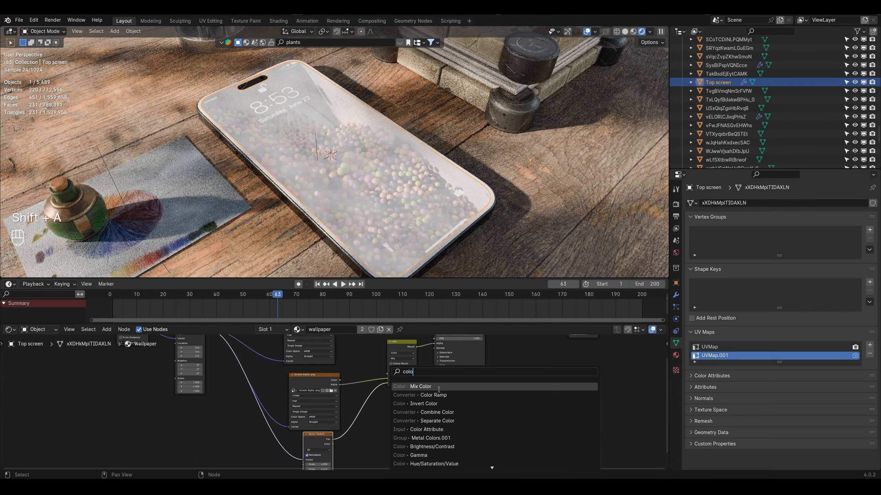
click(405, 399)
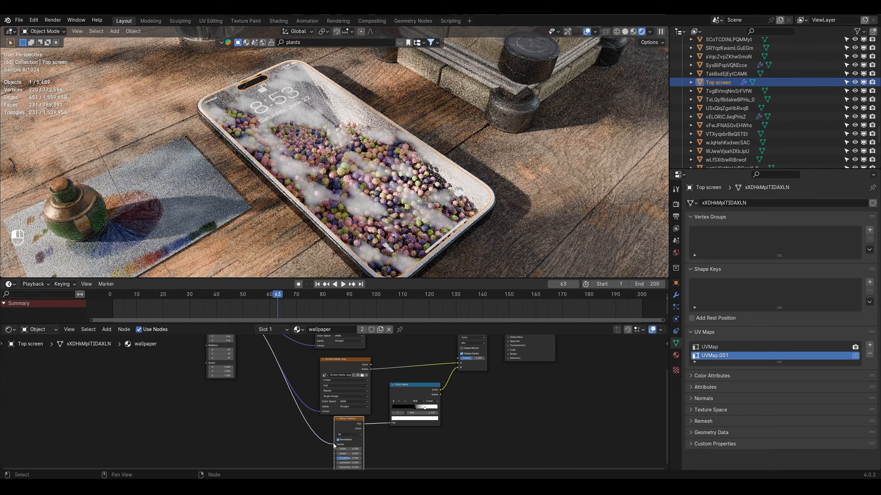
Step: Give the Noise Texture its own Texture Coordinate and Mapping nodes in place of the old link, using Object coordinates from Top screen
ctrl+right_drag(312, 434, 350, 426)
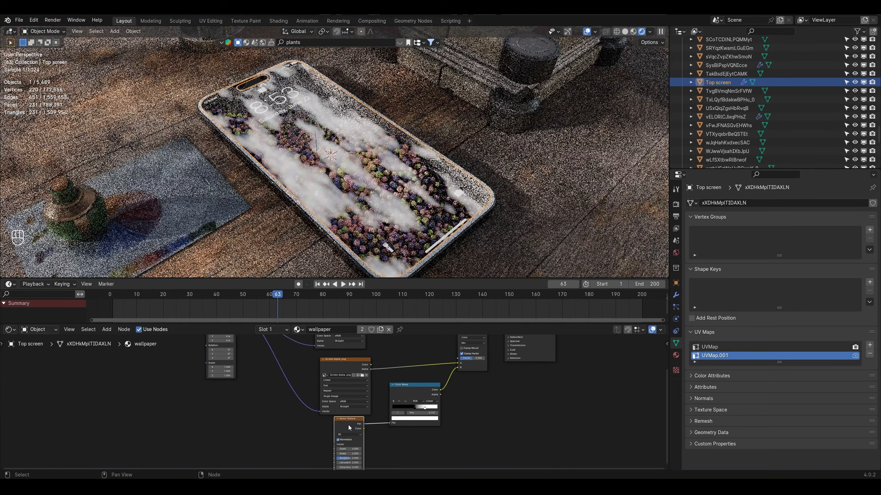
key(ctrl+t)
scroll(359, 430, up, 3)
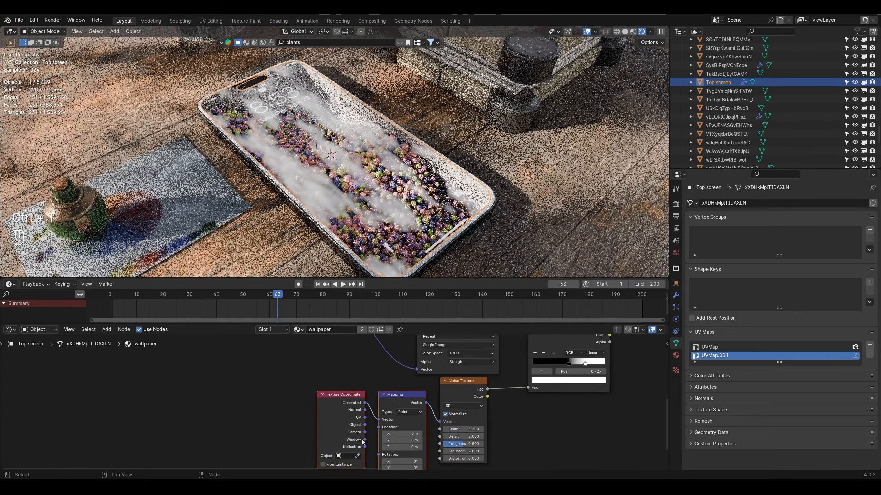
drag(364, 424, 378, 419)
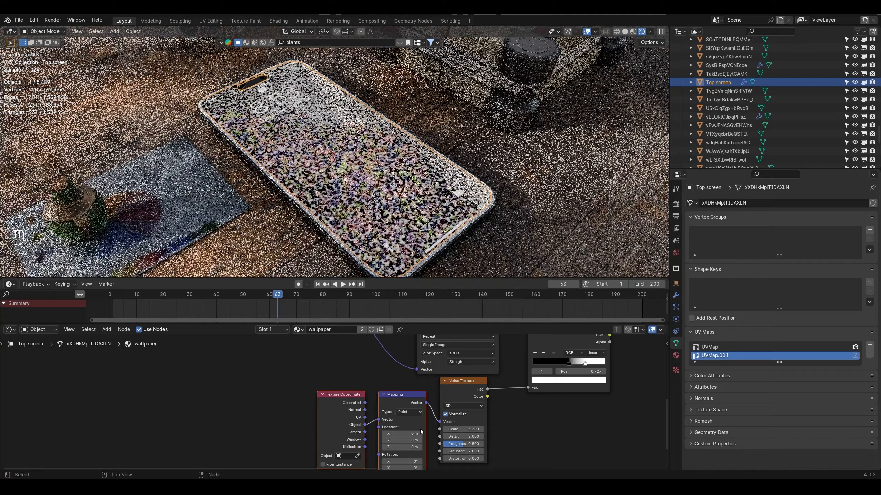
click(405, 240)
Step: Set the Noise Texture's scale to 0.1, detail to 4 and roughness to 0.88
scroll(460, 410, up, 3)
middle_drag(460, 411, 382, 389)
click(383, 412)
text(1)
key(Return)
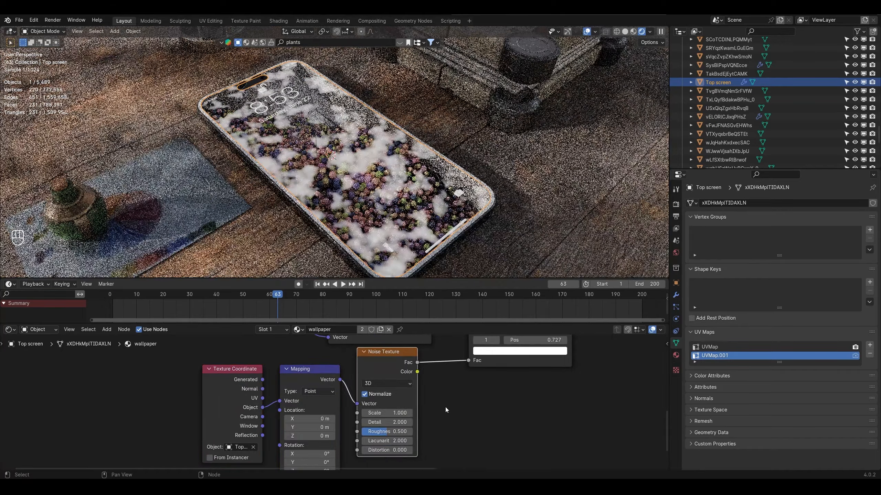
mouse_move(387, 422)
ctrl+mouse_down()
mouse_move(402, 422)
mouse_move(401, 431)
mouse_move(359, 413)
mouse_move(383, 413)
ctrl+mouse_up()
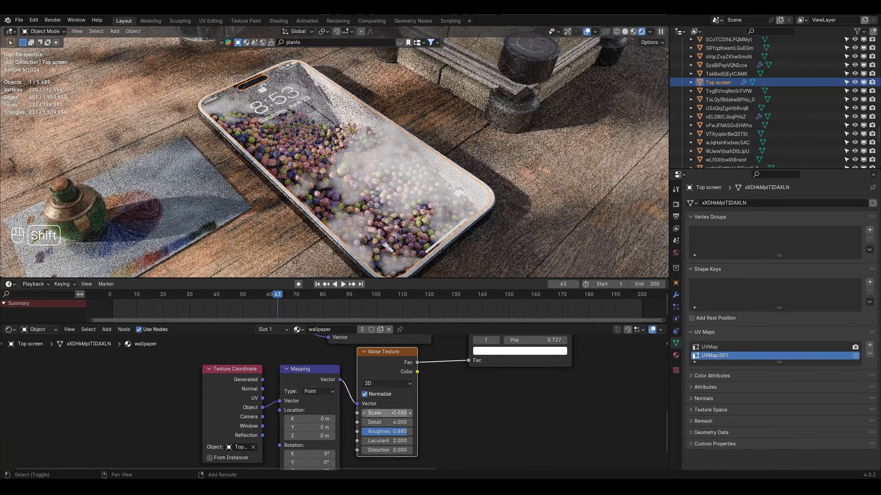
middle_drag(450, 409, 490, 398)
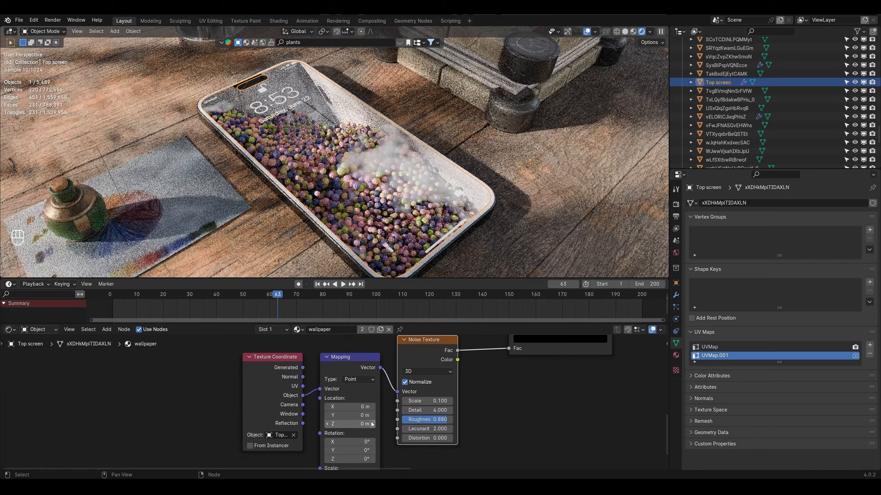
Step: Shift the noise along Z in its Mapping node and set the Mix node's factor to 0.247
drag(350, 424, 308, 424)
middle_drag(517, 394, 389, 441)
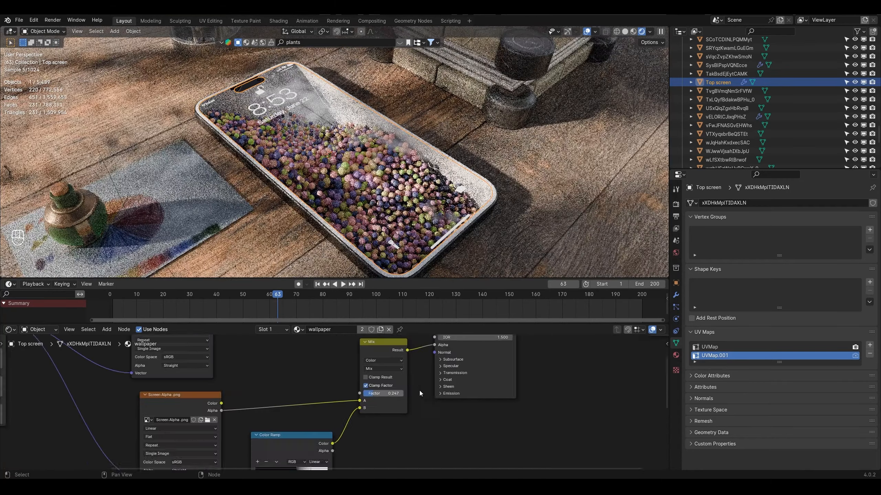
Step: Set the Principled BSDF's Coat weight to 1 for the wallpaper material
middle_drag(420, 394, 404, 415)
scroll(339, 423, down, 1)
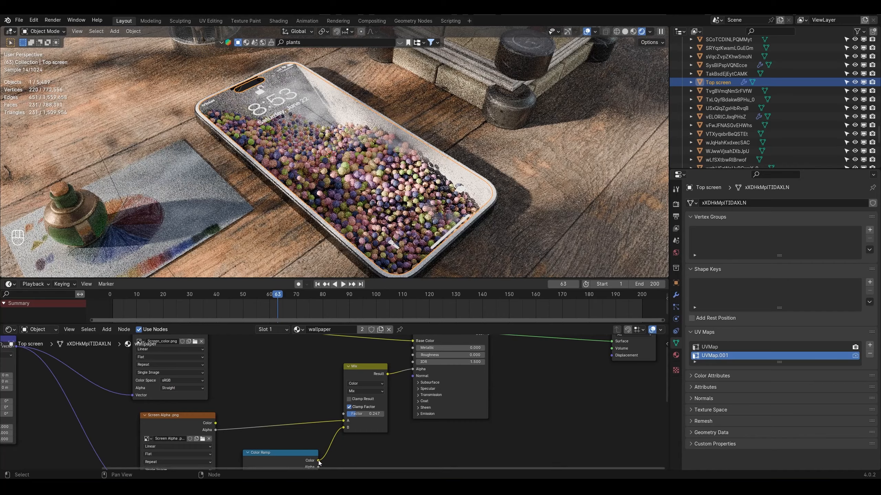
drag(318, 461, 446, 362)
right_click(413, 356)
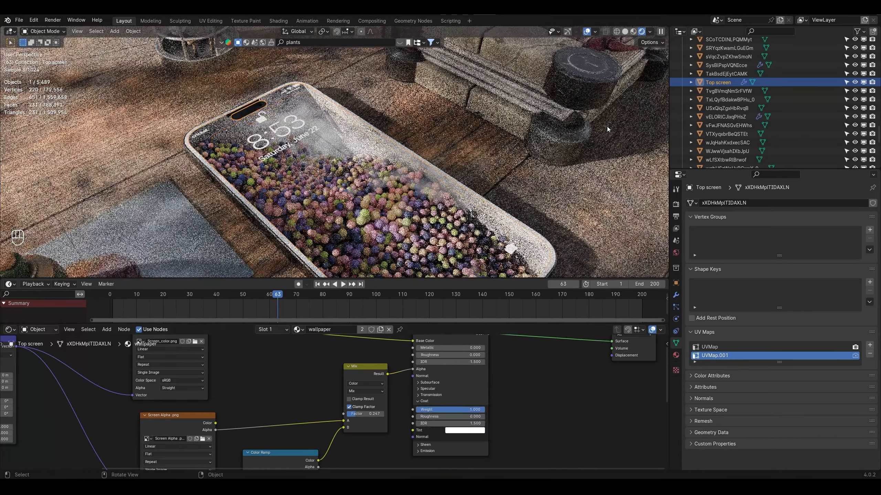
Step: Set the Principled BSDF's roughness to 0.01 and save the file
ctrl+middle_drag(607, 129, 541, 242)
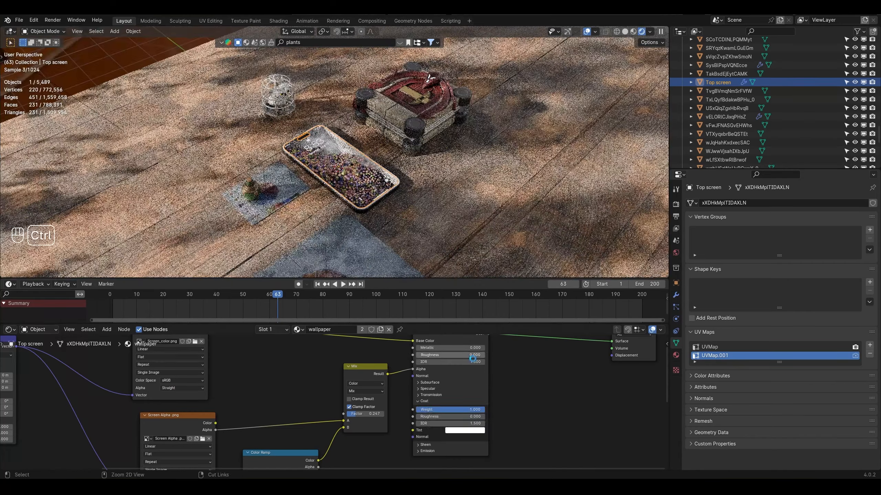
ctrl+scroll(445, 405, down, 3)
key(ctrl+s)
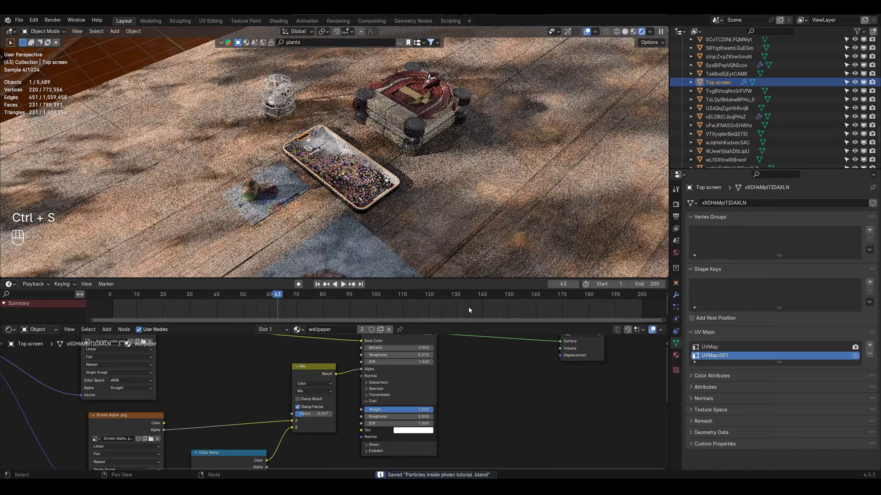
Step: Change the base color of the phone body's material to near-white
middle_drag(464, 153, 459, 130)
key(ctrl+z)
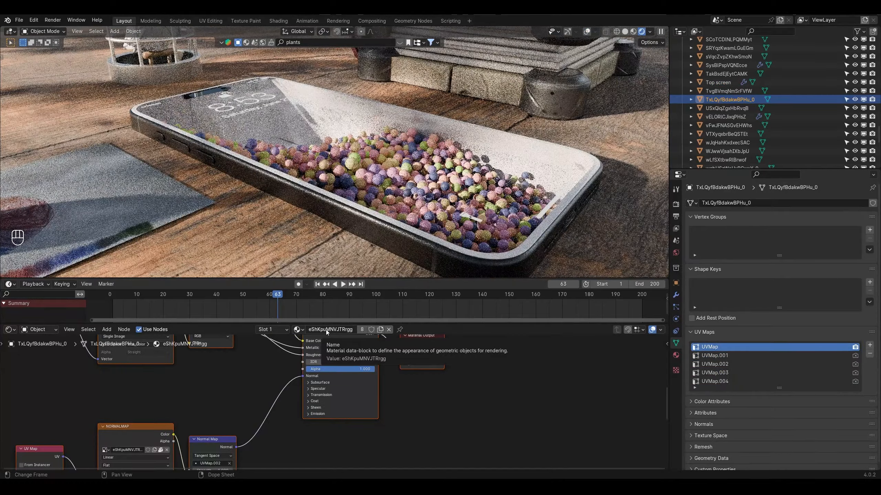
middle_drag(331, 371, 327, 418)
drag(303, 387, 282, 377)
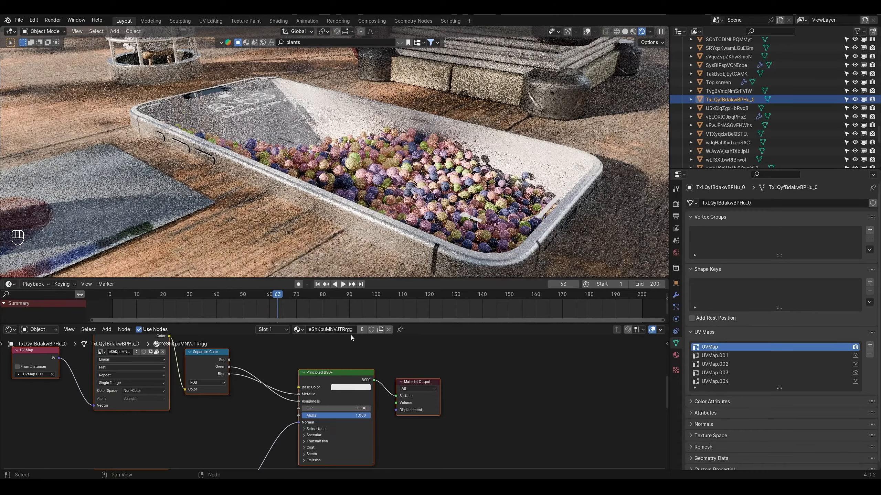
Step: Return to the camera view, play the particle animation, move to frame 133 and save the file
key(KP_0)
key(ctrl+s)
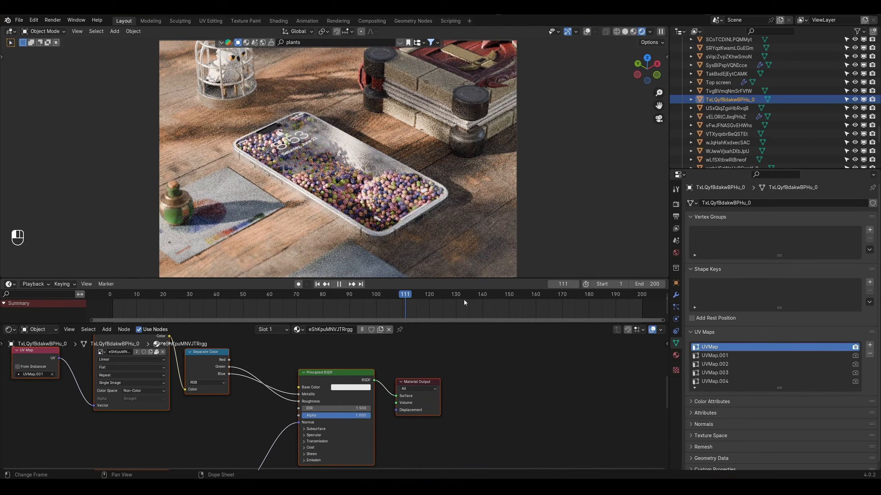
click(464, 299)
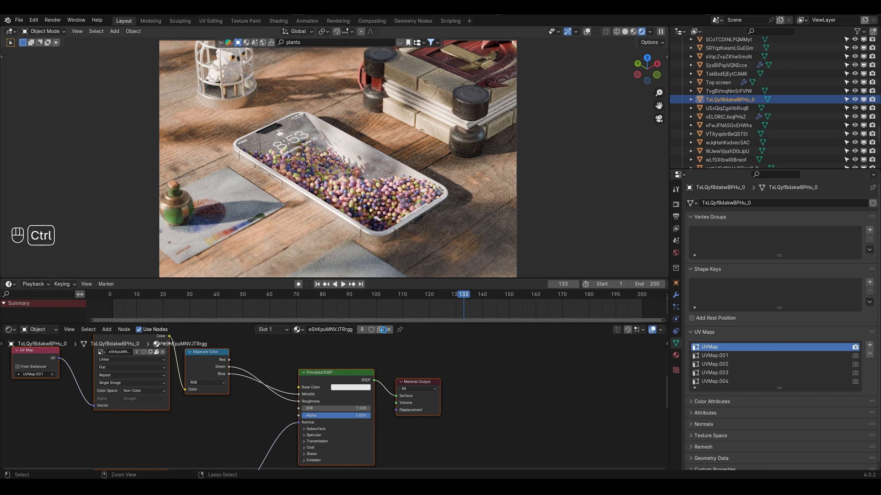
key(ctrl+s)
Step: Enlarge the 3D viewport by shrinking the node editor and timeline, and save the file
drag(415, 324, 414, 381)
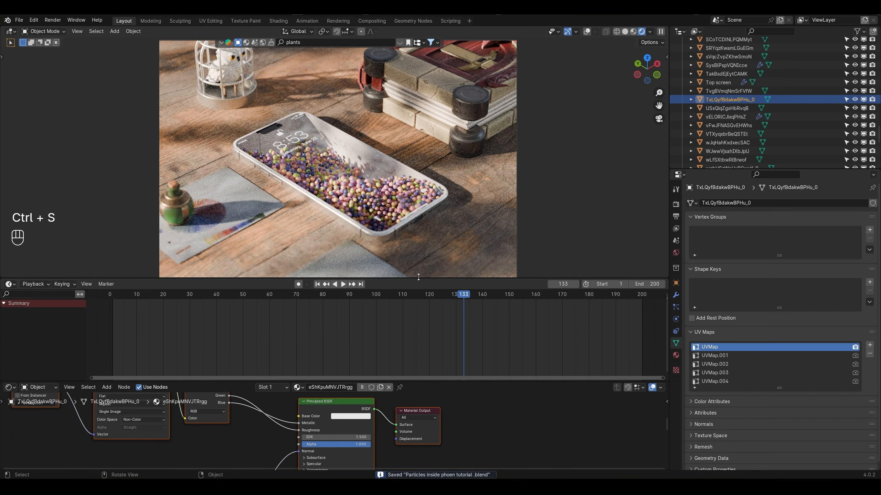
drag(419, 277, 419, 326)
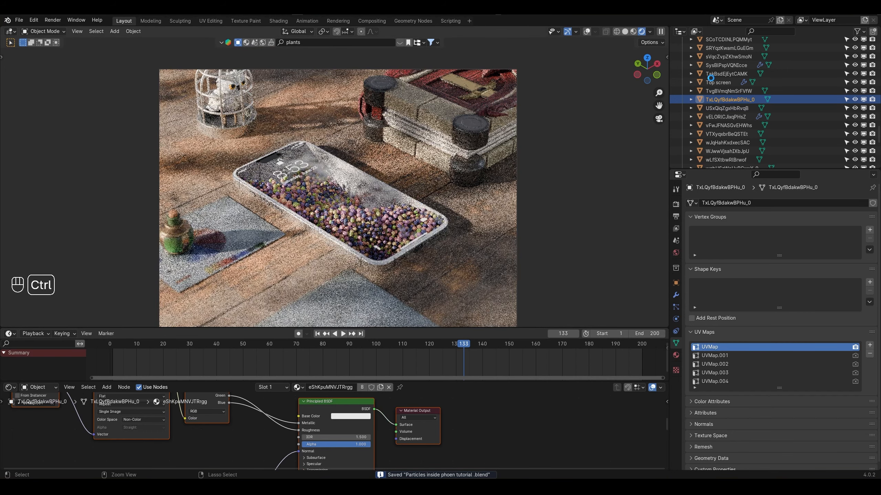
key(ctrl+s)
Step: Collapse the Collection, bg and iphone collections in the scene hierarchy
scroll(707, 79, up, 15)
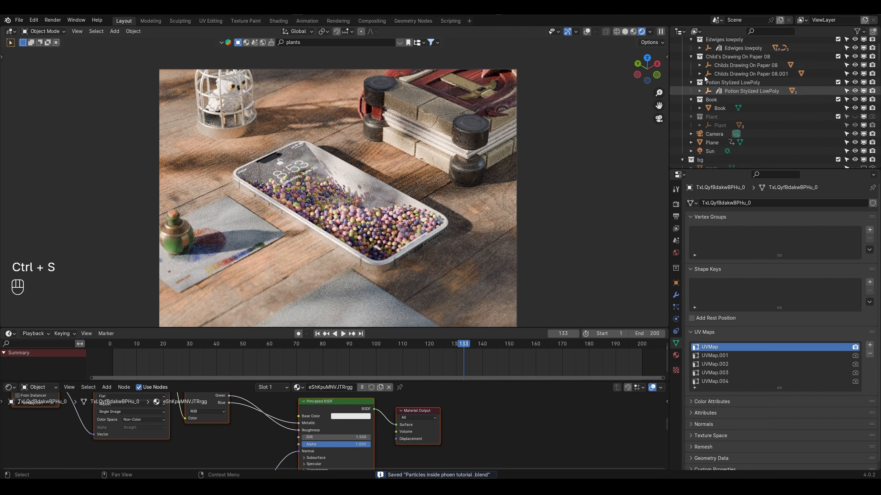
scroll(702, 78, up, 2)
click(681, 51)
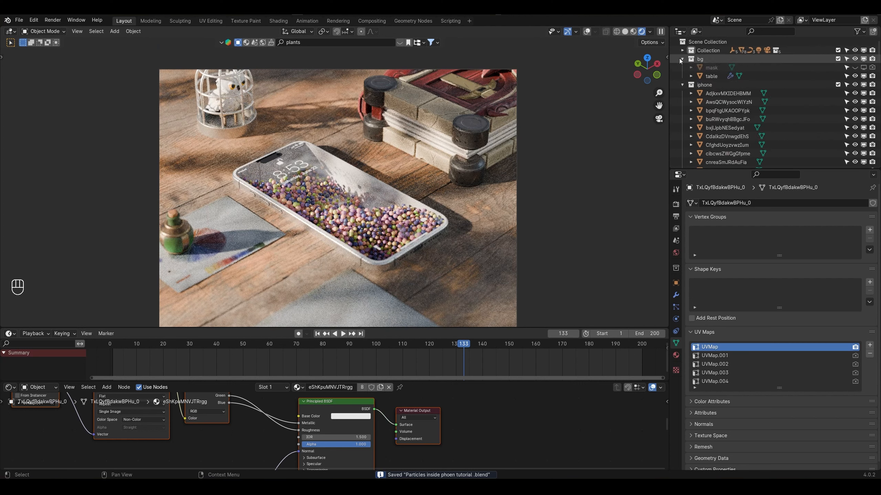
click(681, 59)
click(682, 68)
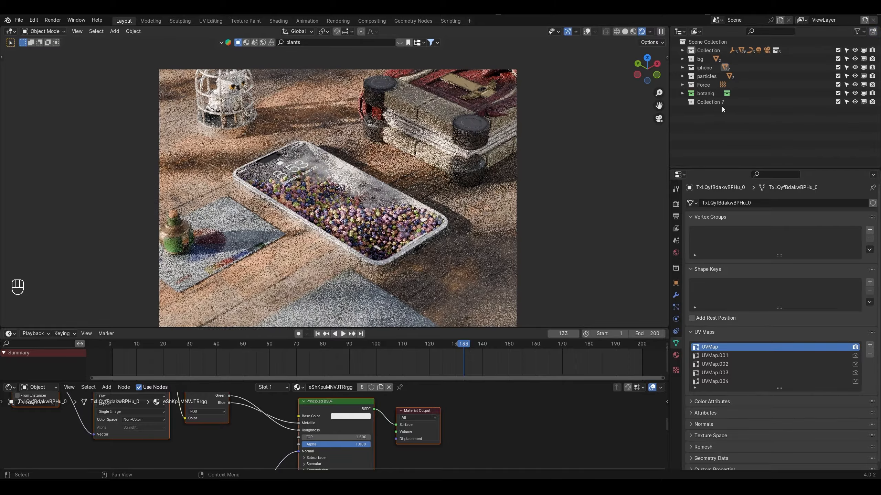
Step: Create a new collection in the scene and name it fog
click(873, 32)
double_click(723, 101)
text(f)
text(og)
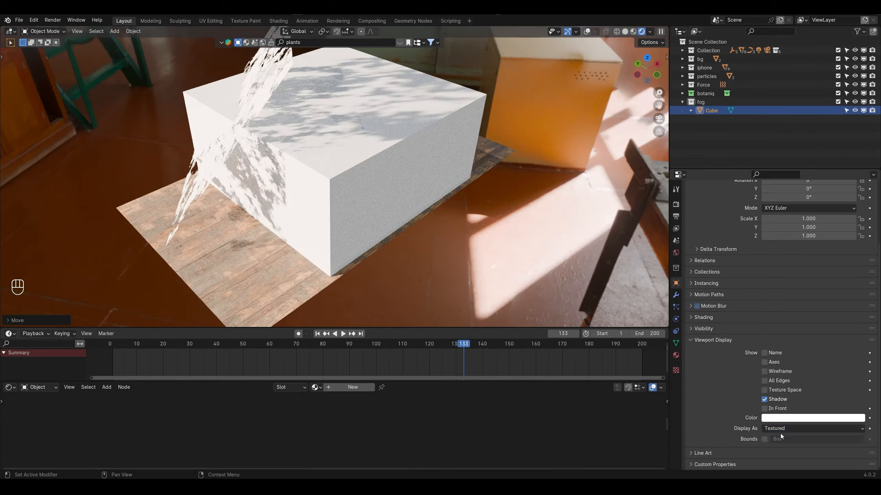
Step: Display the cube covering the table as Bounds and create a material named fog without the default shader
key(BackSpace)
key(BackSpace)
key(BackSpace)
key(Delete)
Step: Connect a Principled Volume shader to the fog material's Volume output with density 0.05 and anisotropy 0.844
drag(371, 326, 371, 324)
drag(370, 324, 371, 278)
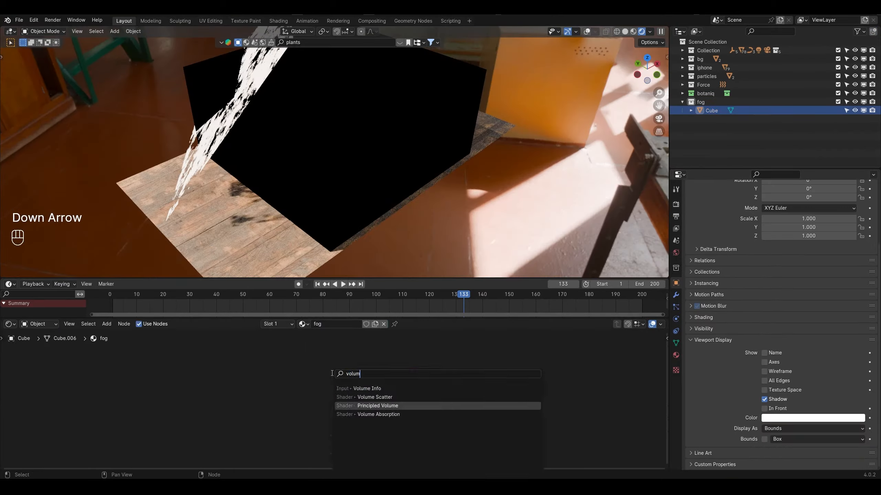
key(Return)
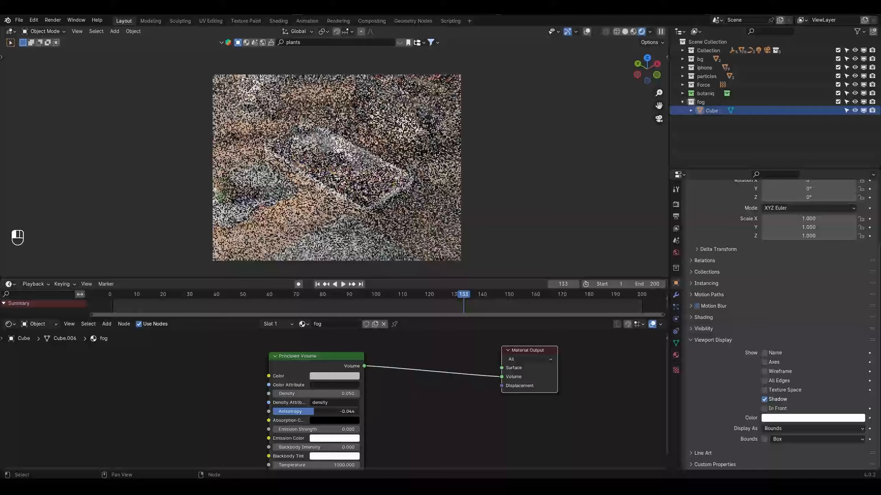
drag(314, 411, 353, 412)
Step: Try an Add Shader after the Principled Volume and remove the stray Mix node
key(shift+a)
click(427, 352)
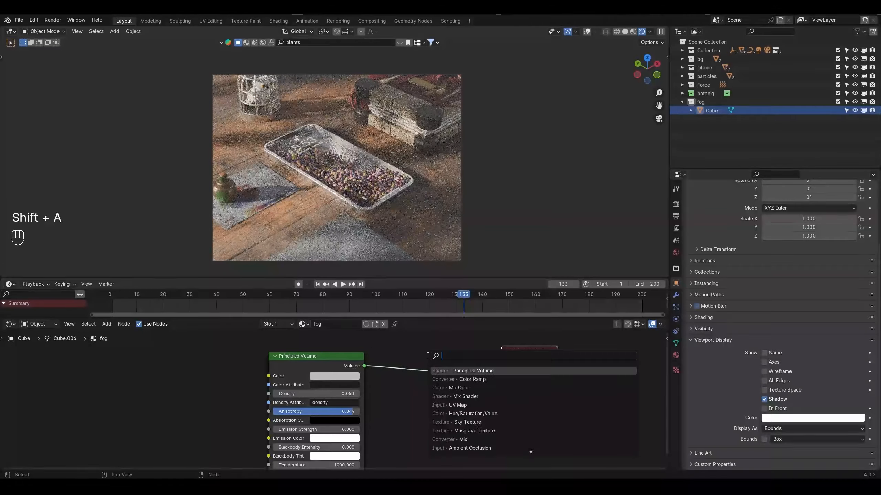
click(435, 373)
click(441, 364)
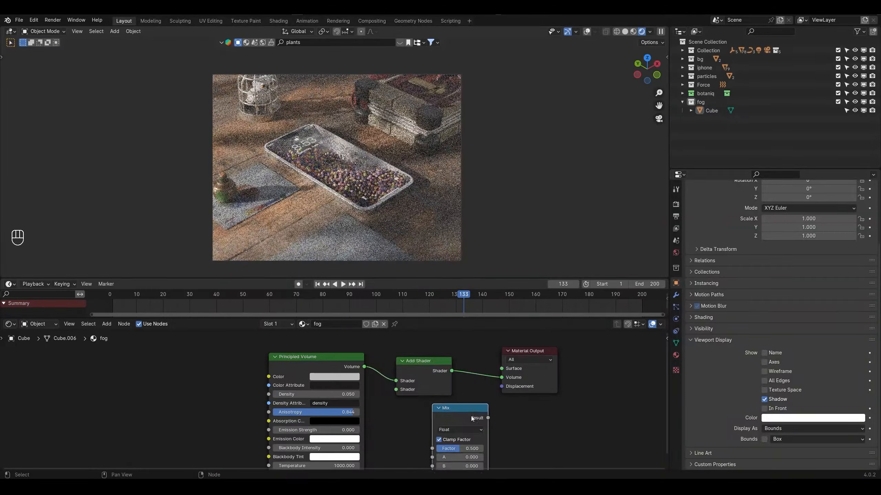
key(Delete)
Step: Insert a Mix Shader between the Principled Volume and the Material Output of the fog material
key(shift+a)
click(449, 350)
click(487, 408)
drag(451, 371, 571, 378)
Step: Try adding another volume shader node
key(Delete)
key(shift+a)
text(volume)
click(423, 397)
shift+drag(421, 419, 409, 418)
click(427, 410)
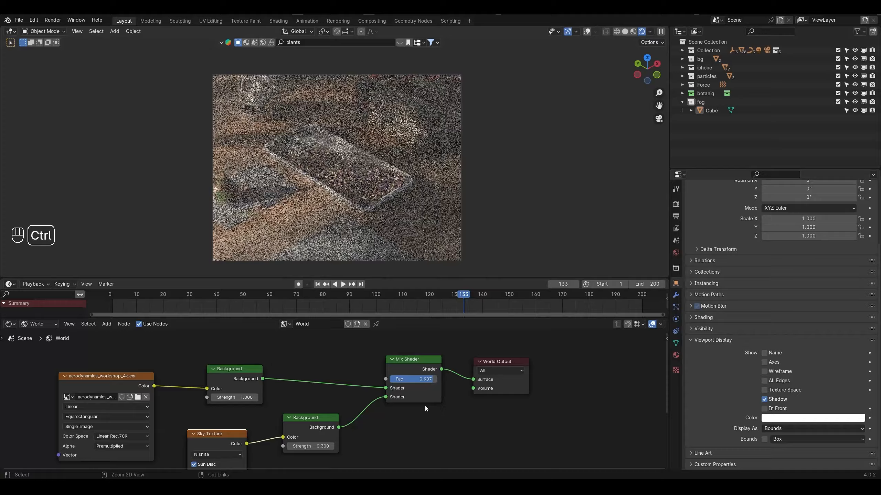
Step: Undo the volume shader trial back to the fog material's Mix Shader setup
key(ctrl+z)
key(ctrl+z)
key(ctrl+z)
key(ctrl+z)
key(ctrl+z)
key(ctrl+z)
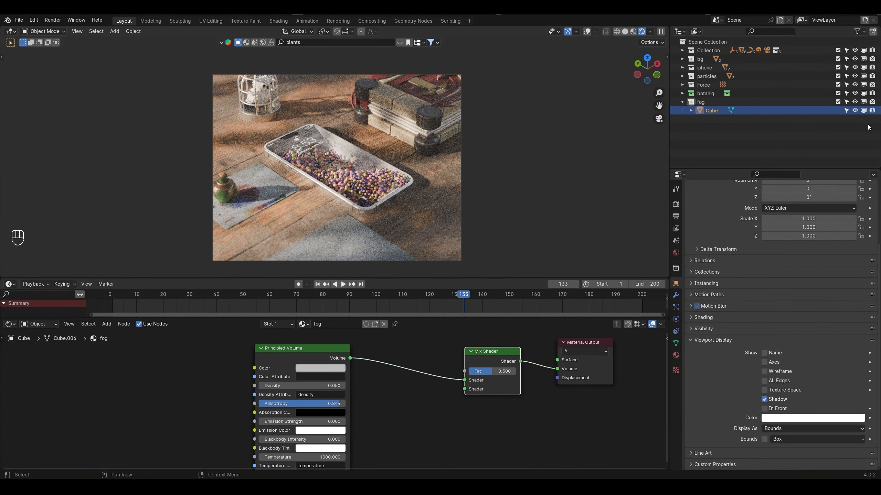
Step: Compare the scene with and without the fog cube, disable the cube in viewports and renders, and save
click(854, 111)
click(855, 111)
scroll(374, 230, up, 2)
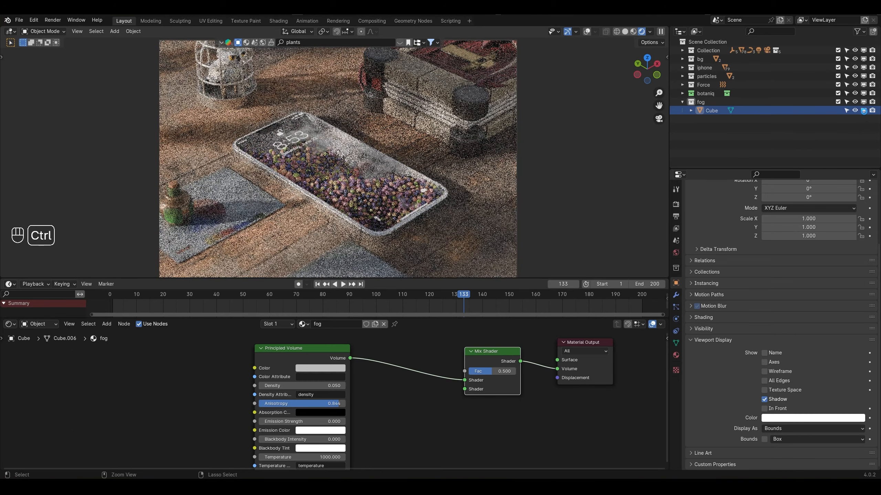
click(855, 110)
key(ctrl+s)
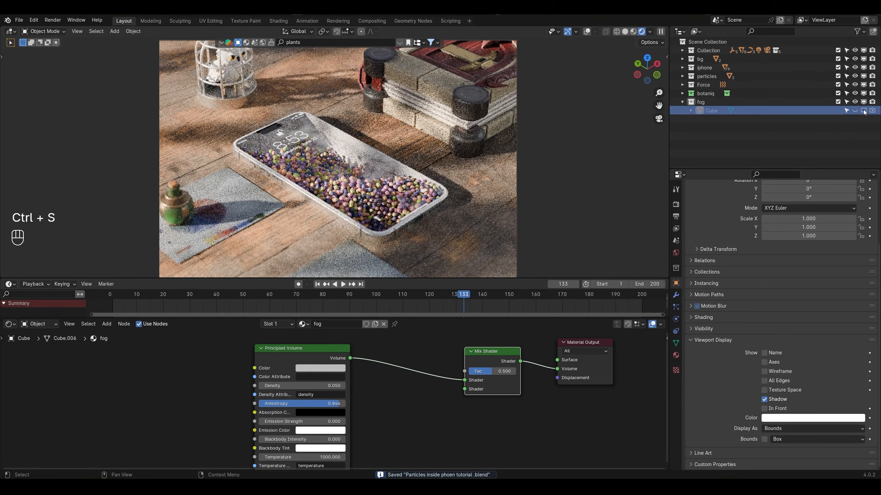
Step: Set the color management look to Medium High Contrast
ctrl+scroll(734, 347, up, 7)
key(ctrl+s)
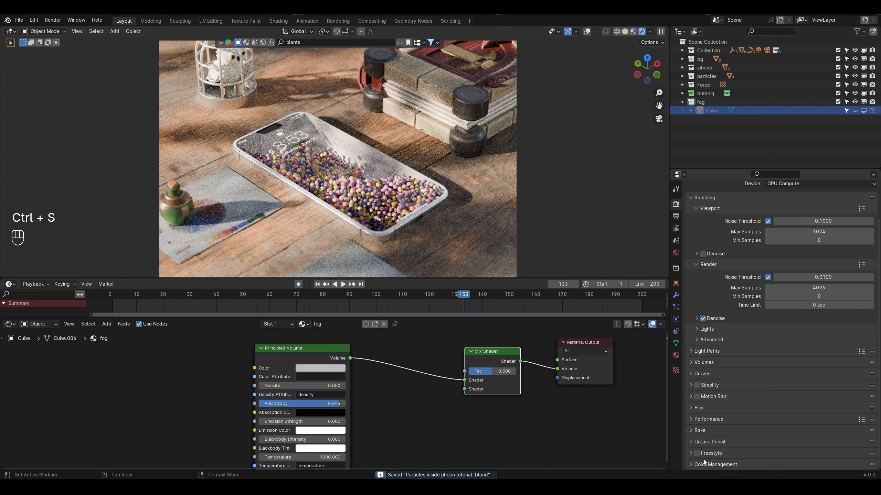
scroll(756, 437, down, 6)
click(791, 411)
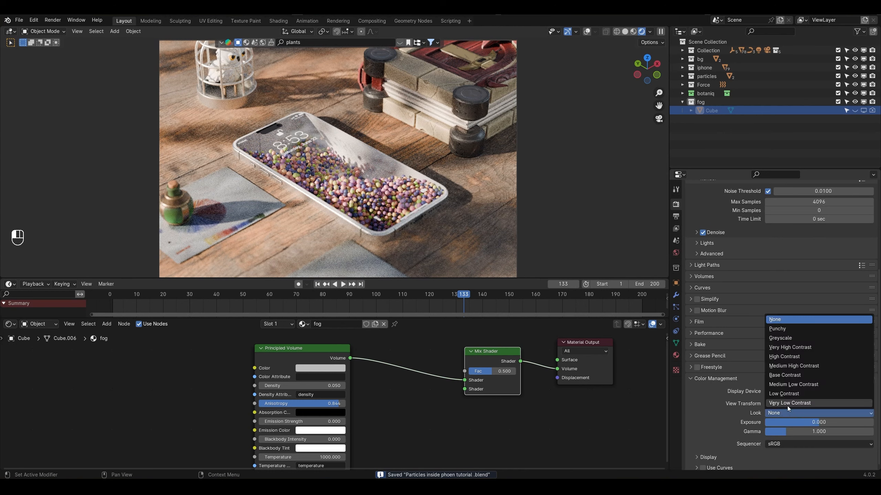
click(782, 364)
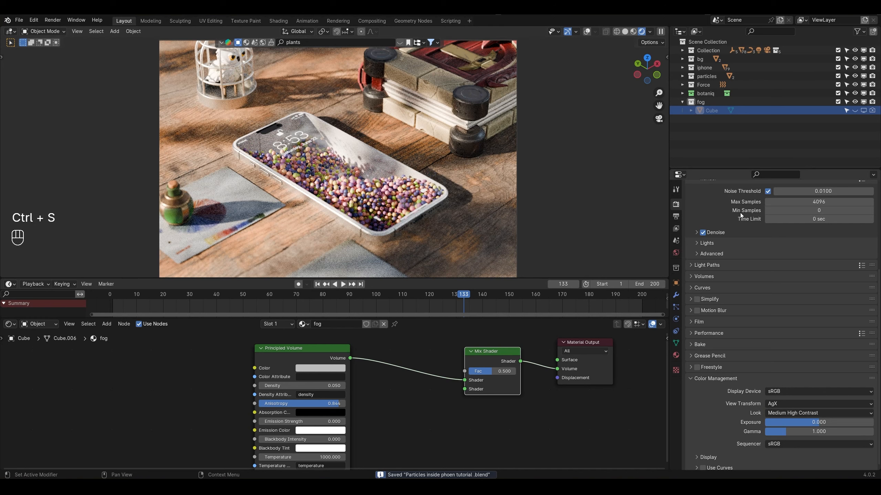
Step: Set the output resolution X to 1920 px
click(676, 216)
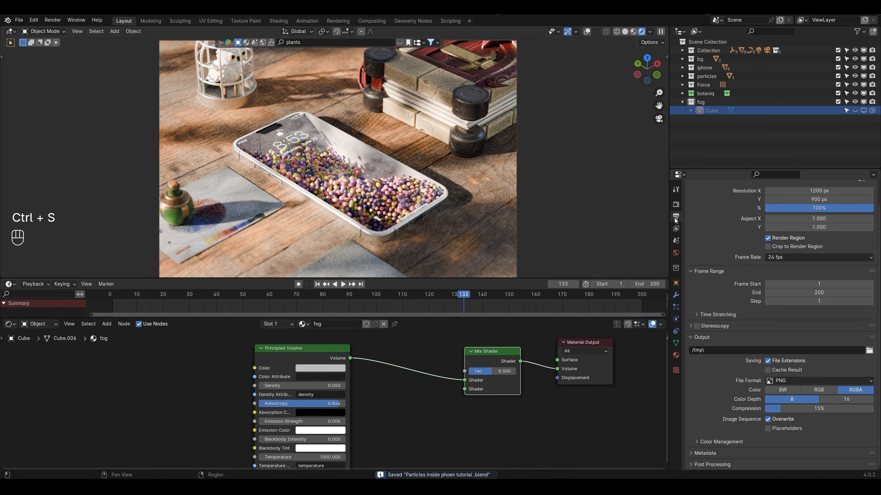
click(814, 190)
text(19)
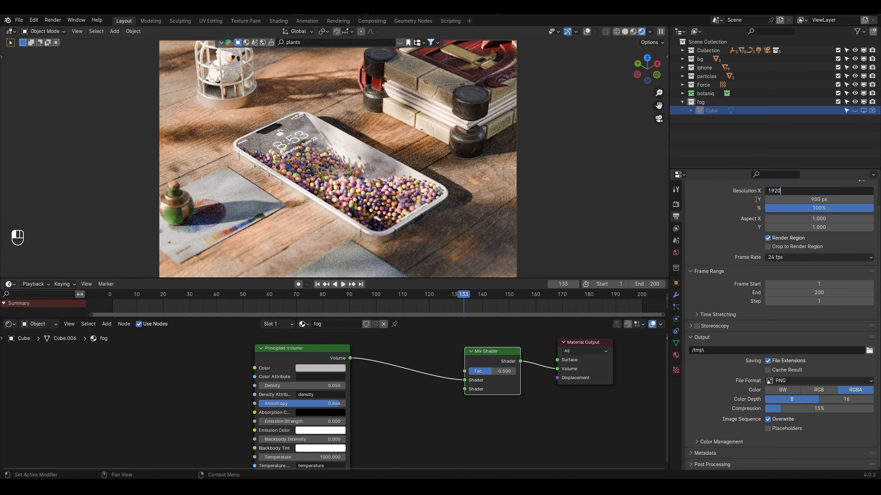
text(20)
key(Return)
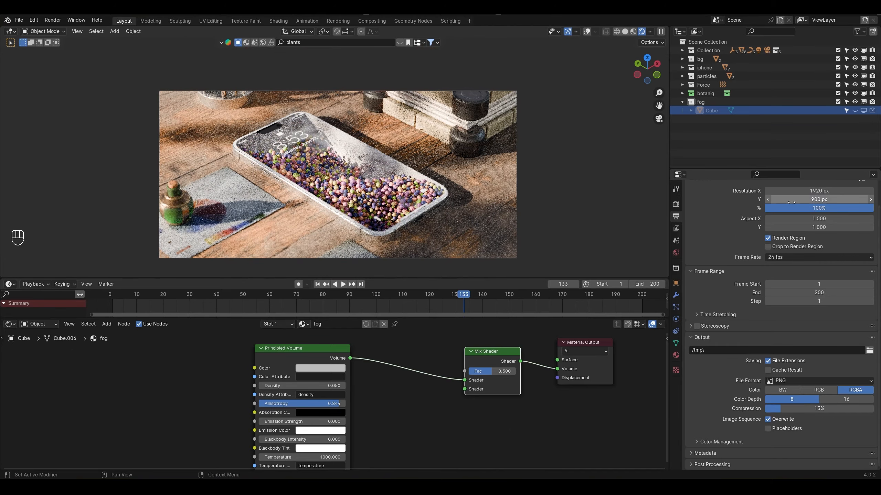
Step: Reframe the camera slightly around the phone using Camera to View and inspect the wider framing
key(n)
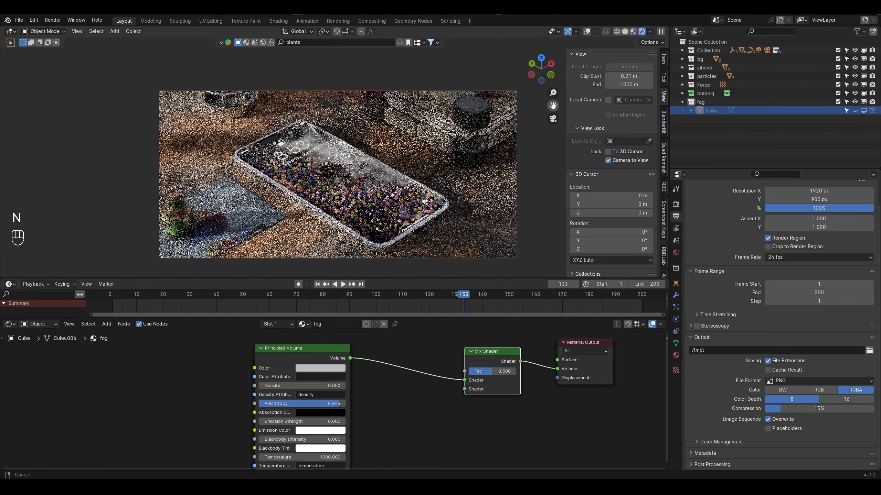
key(n)
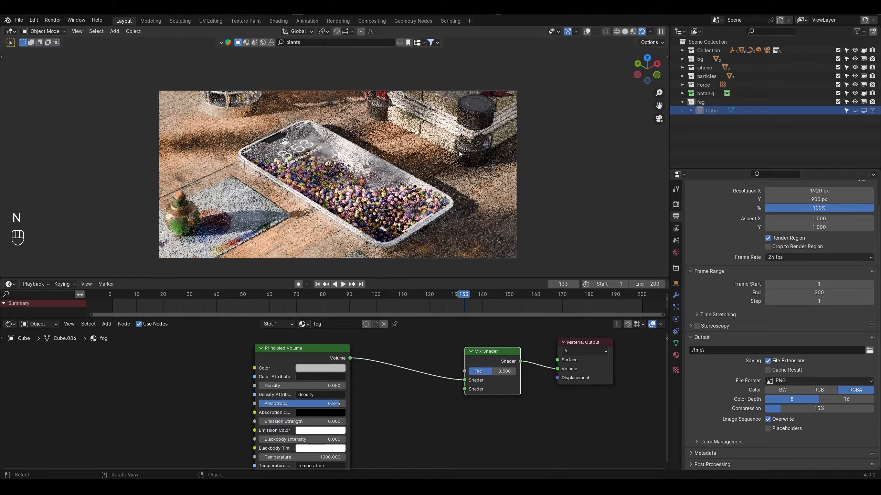
key(n)
key(n)
scroll(438, 158, up, 2)
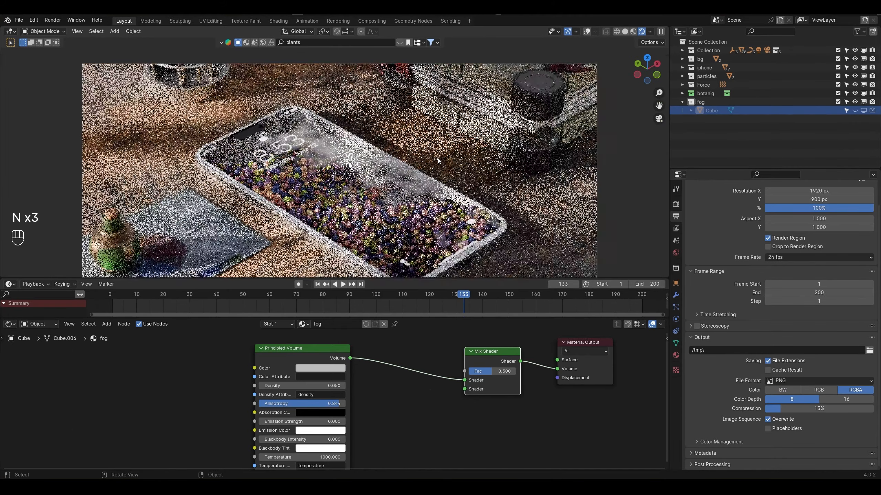
shift+middle_drag(463, 158, 469, 136)
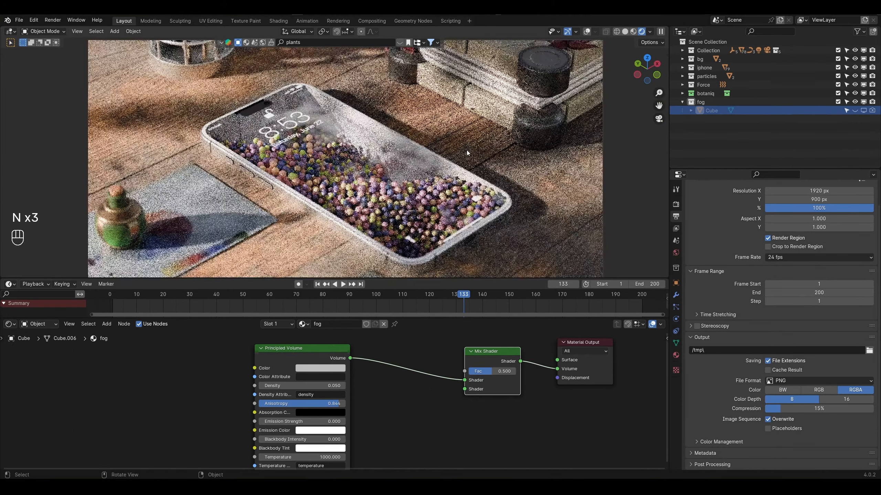
scroll(467, 153, down, 2)
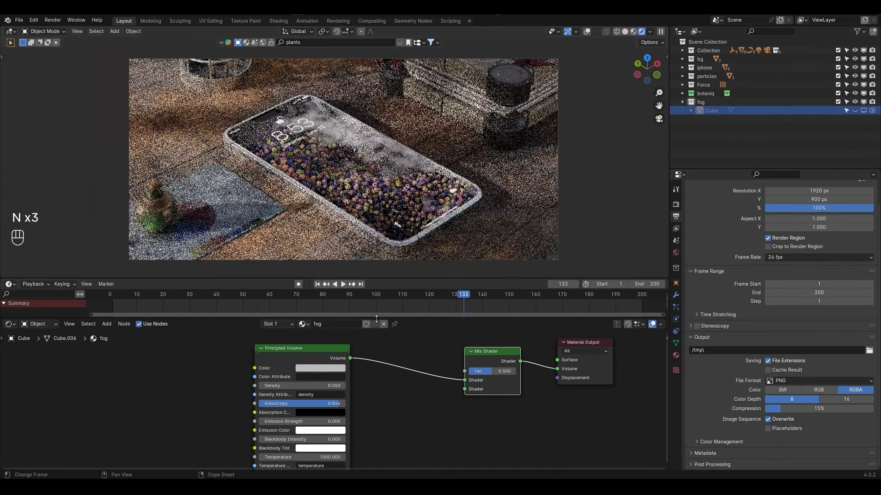
Step: Enlarge the 3D viewport over the timeline and node editor, frame the phone closely and save the file
drag(397, 319, 398, 398)
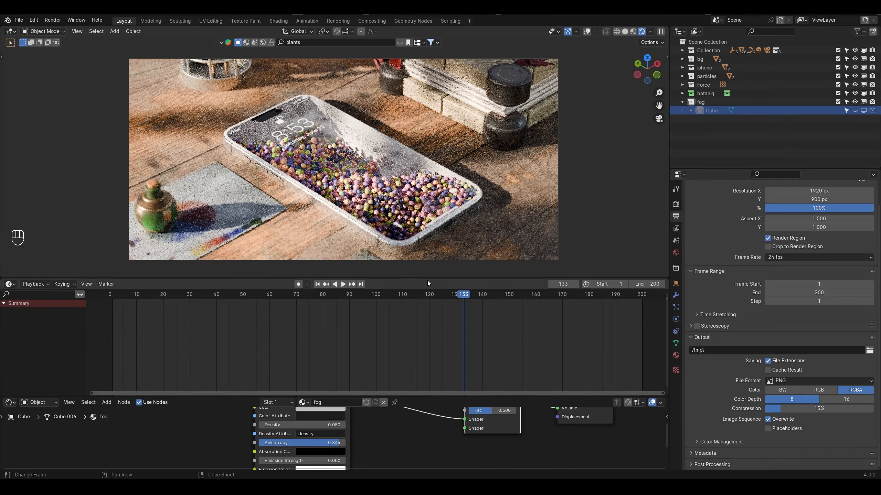
drag(429, 279, 428, 346)
mouse_move(387, 290)
shift+middle_down()
mouse_move(386, 281)
mouse_move(397, 286)
shift+middle_up()
scroll(386, 281, up, 1)
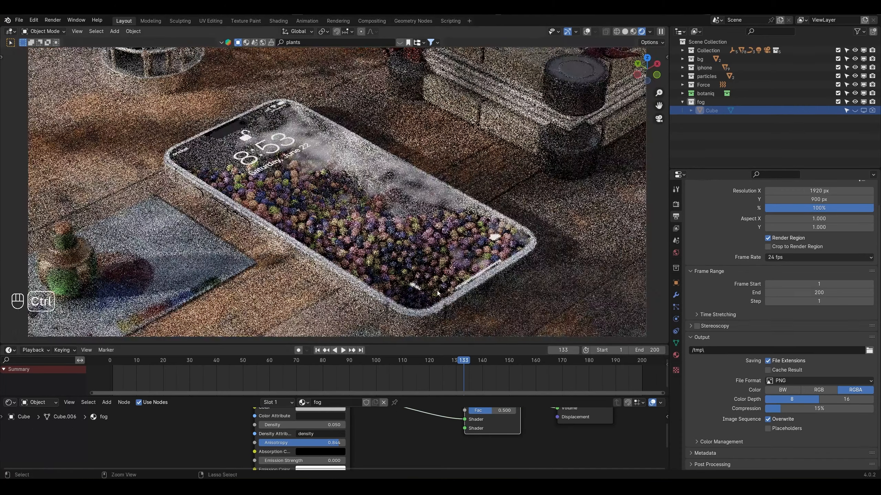
key(ctrl+s)
Step: Enable viewport denoising and set the render max samples to 256
click(676, 205)
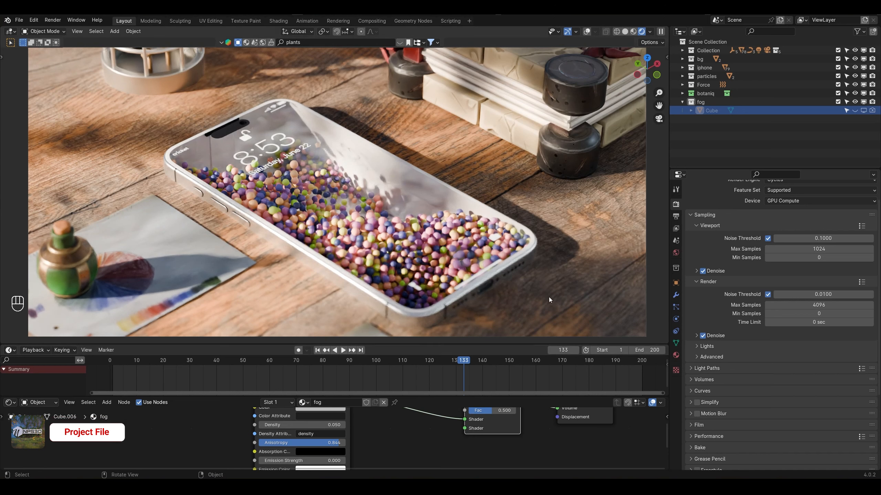
scroll(402, 468, down, 5)
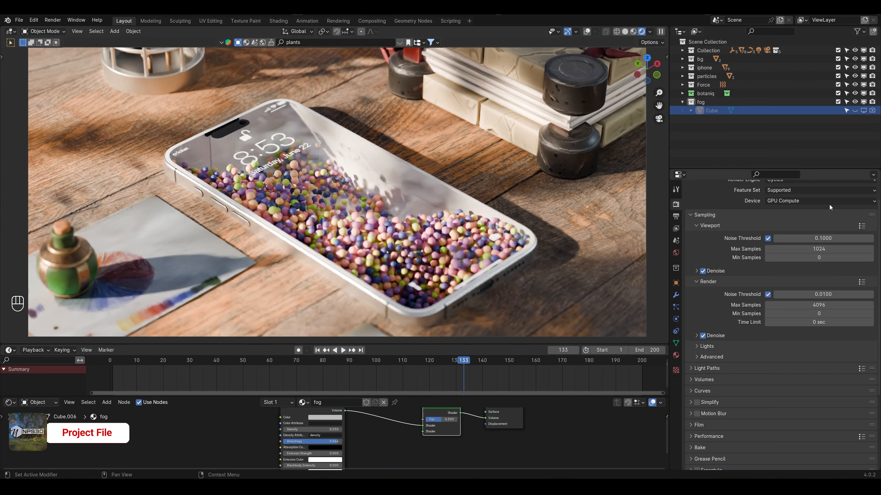
click(817, 305)
text(256)
key(Return)
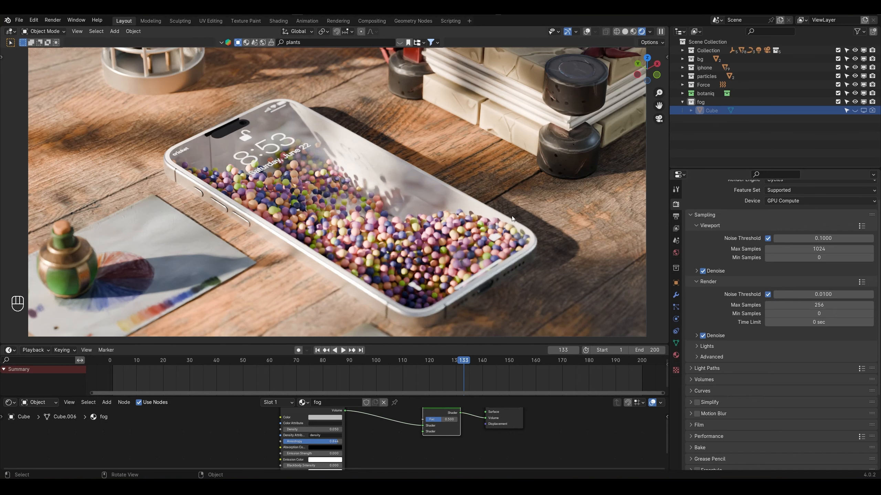
Step: Go back to frame 1 and check the particles at an early frame of the animation
click(326, 351)
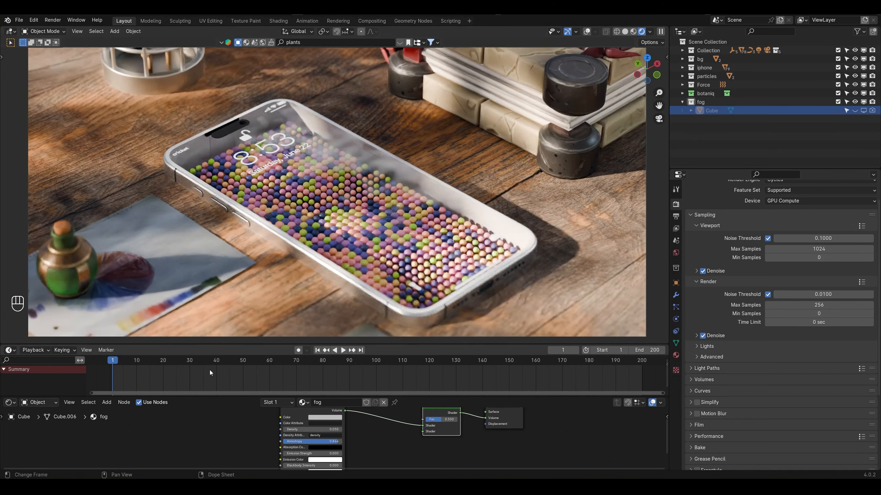
click(181, 362)
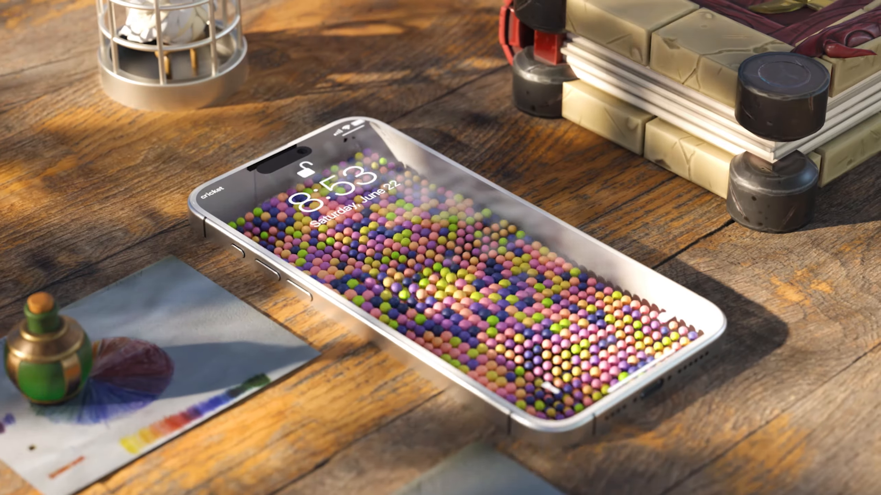